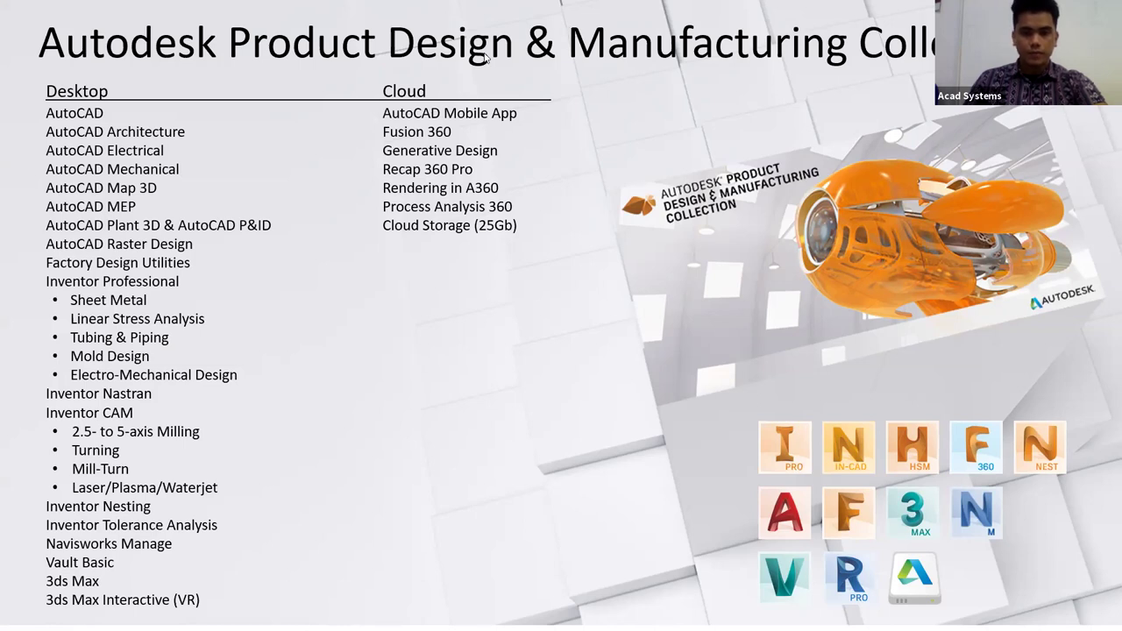
Step: Leave the collection slide show for the Acad Systems Helpdesk page in Chrome
key(alt+Tab)
Step: Go from the Helpdesk tab to the Acad Systems home page and open Events Calendar > Calendar of Events
click(189, 27)
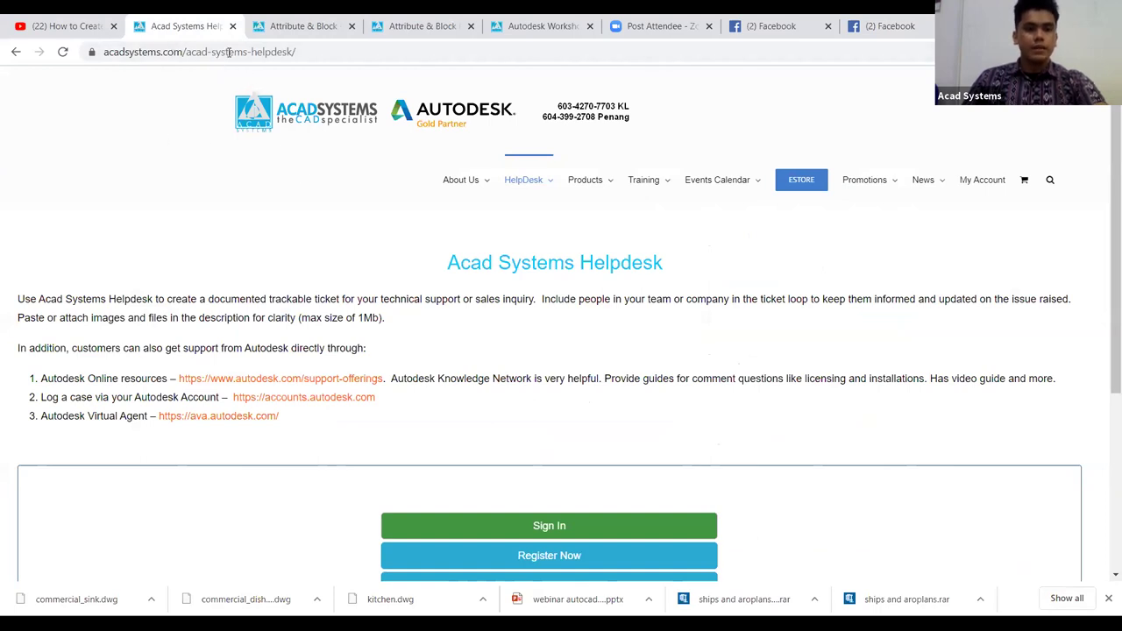
click(299, 113)
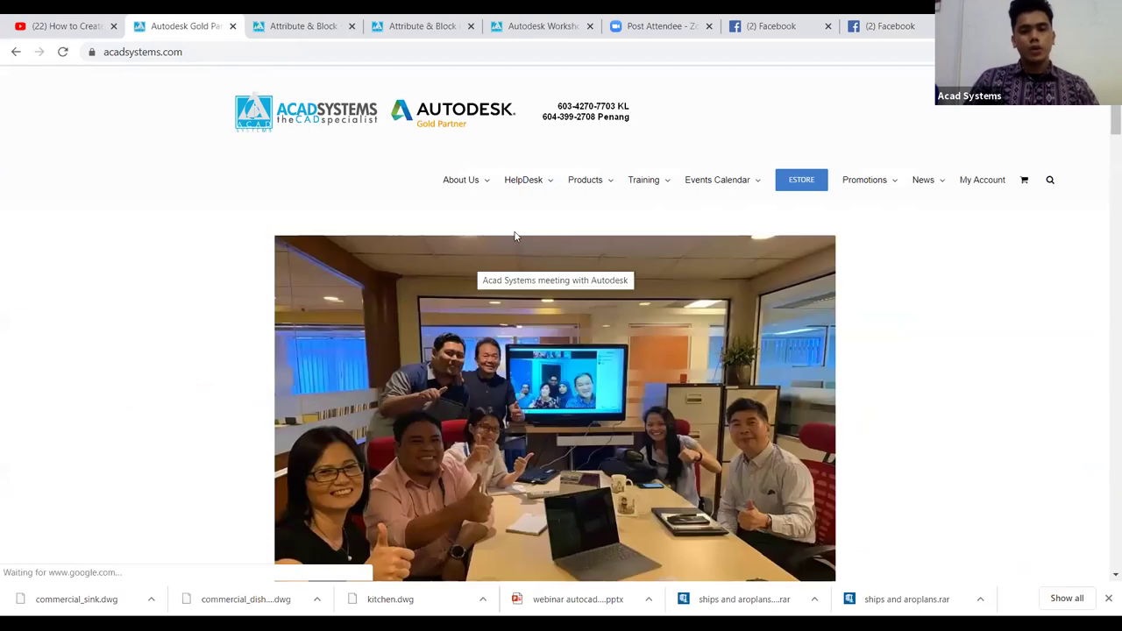
mouse_move(590, 185)
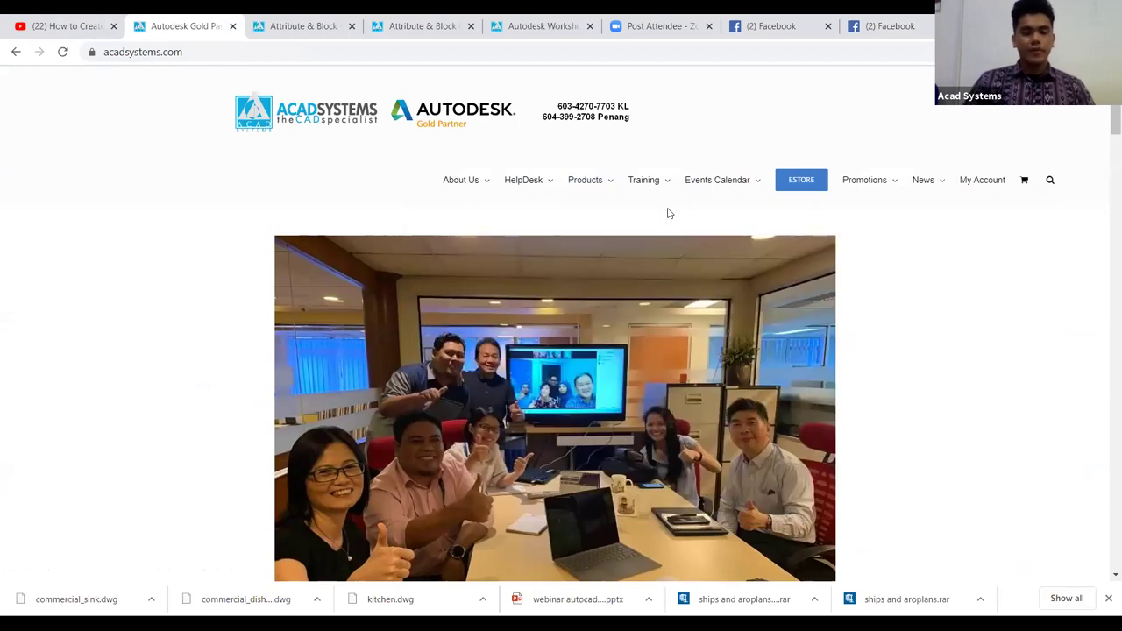
mouse_move(722, 171)
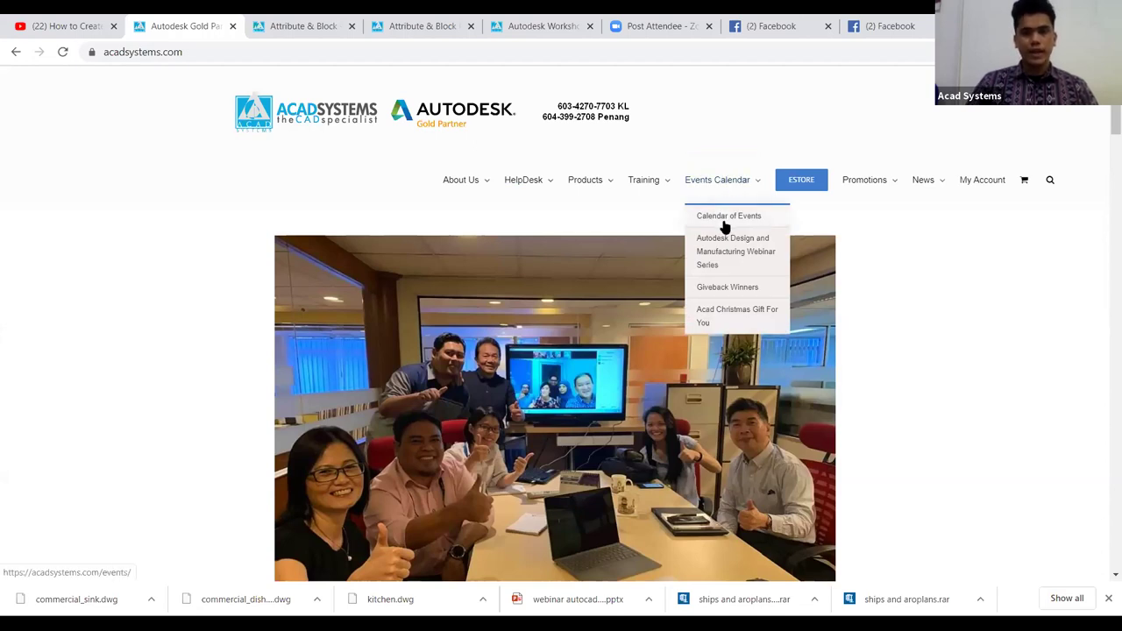
click(725, 225)
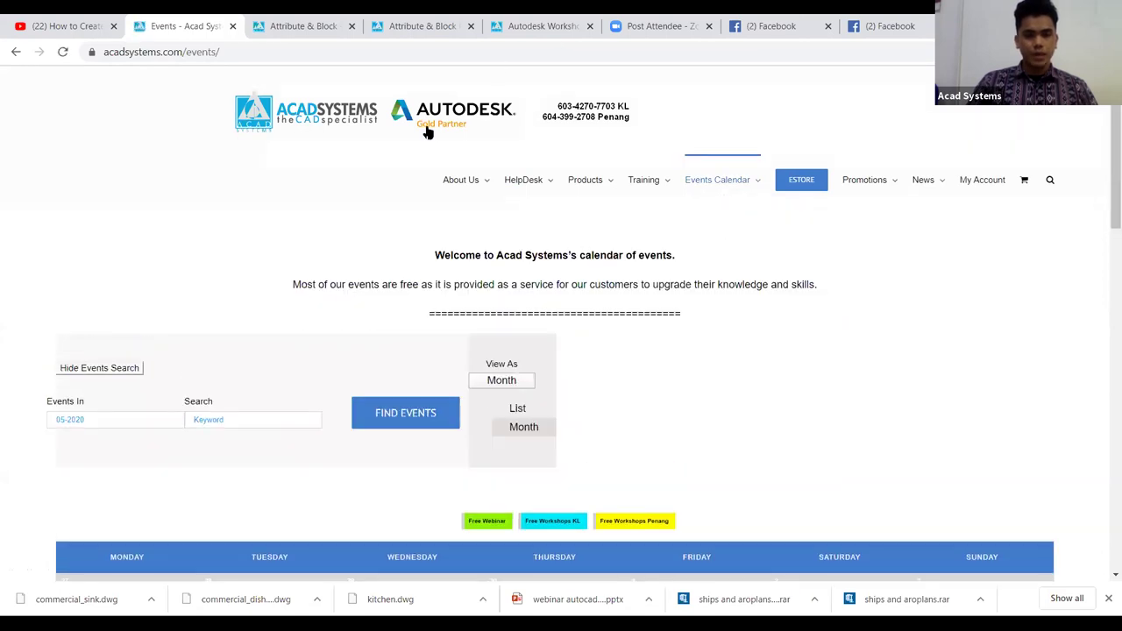
Step: List the events and scroll to the 18 May 2020 Attribute & Block Palette webinar
click(518, 408)
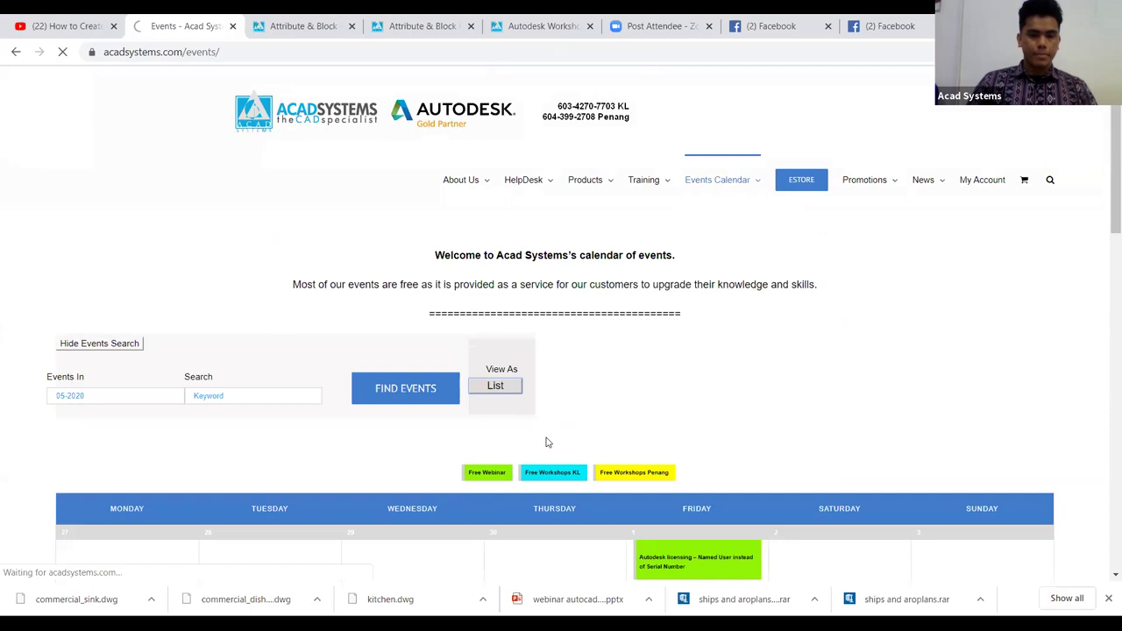
scroll(618, 346, down, 5)
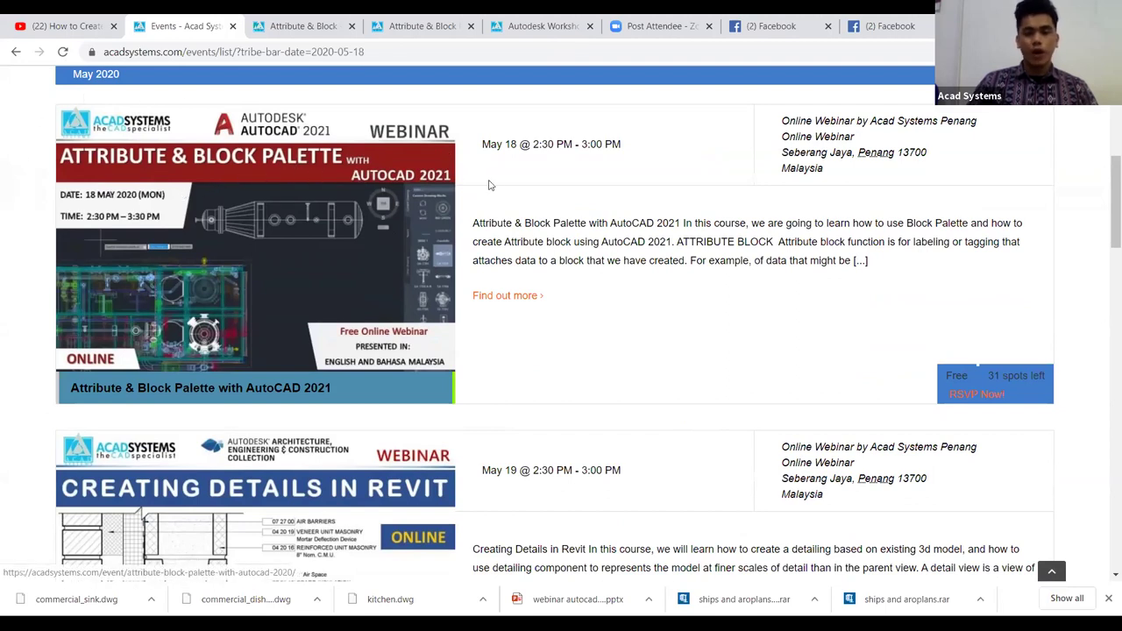
scroll(565, 191, down, 3)
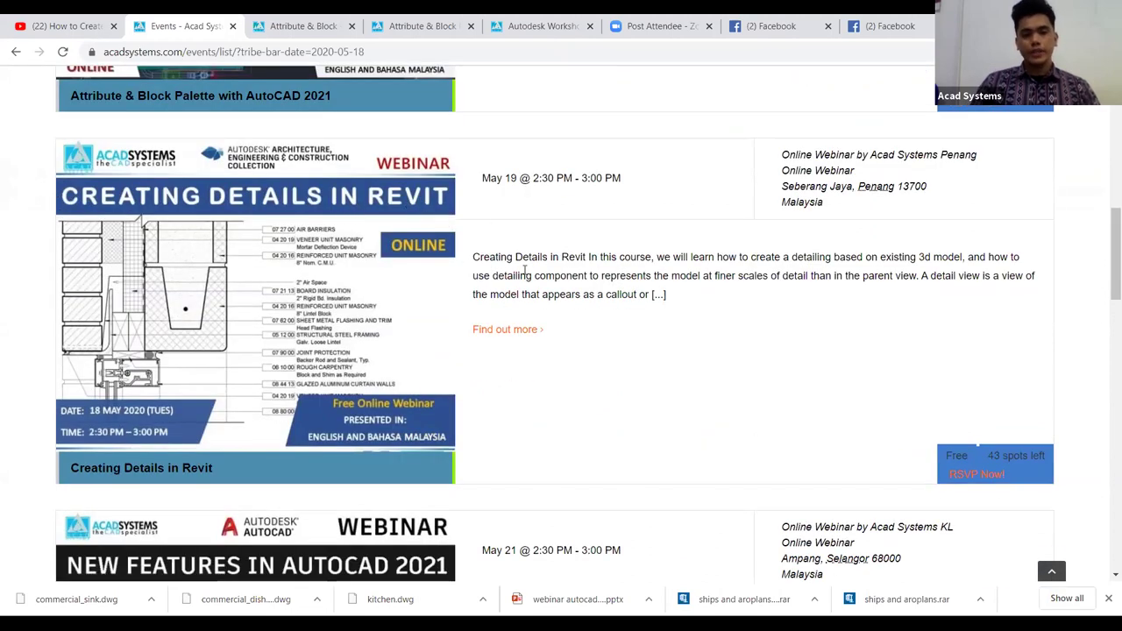
scroll(838, 352, down, 1)
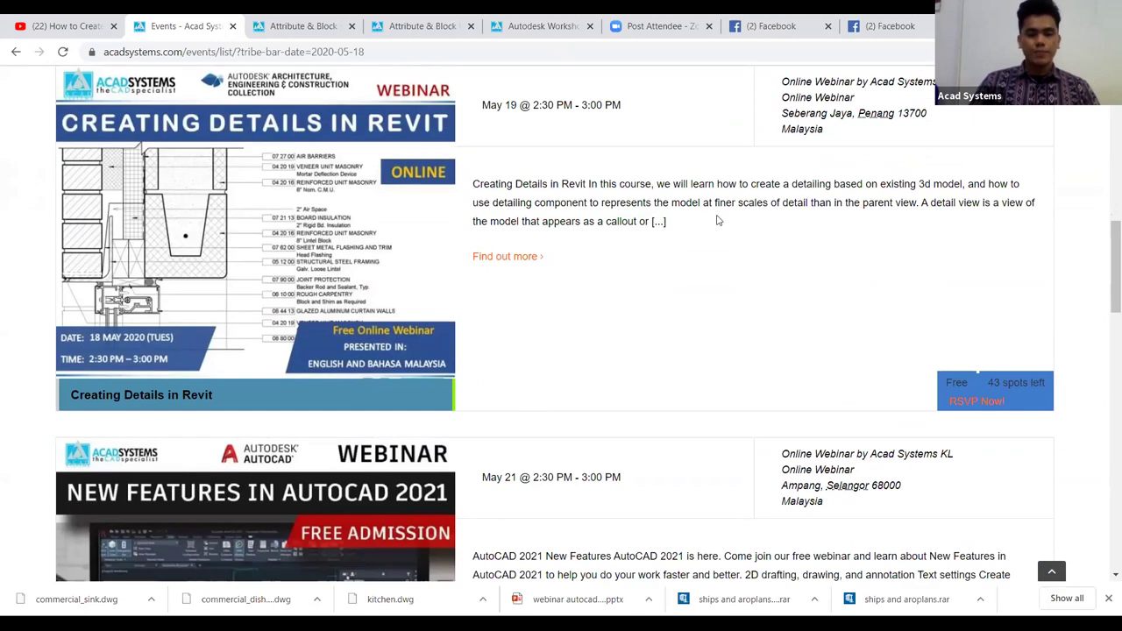
scroll(549, 256, up, 4)
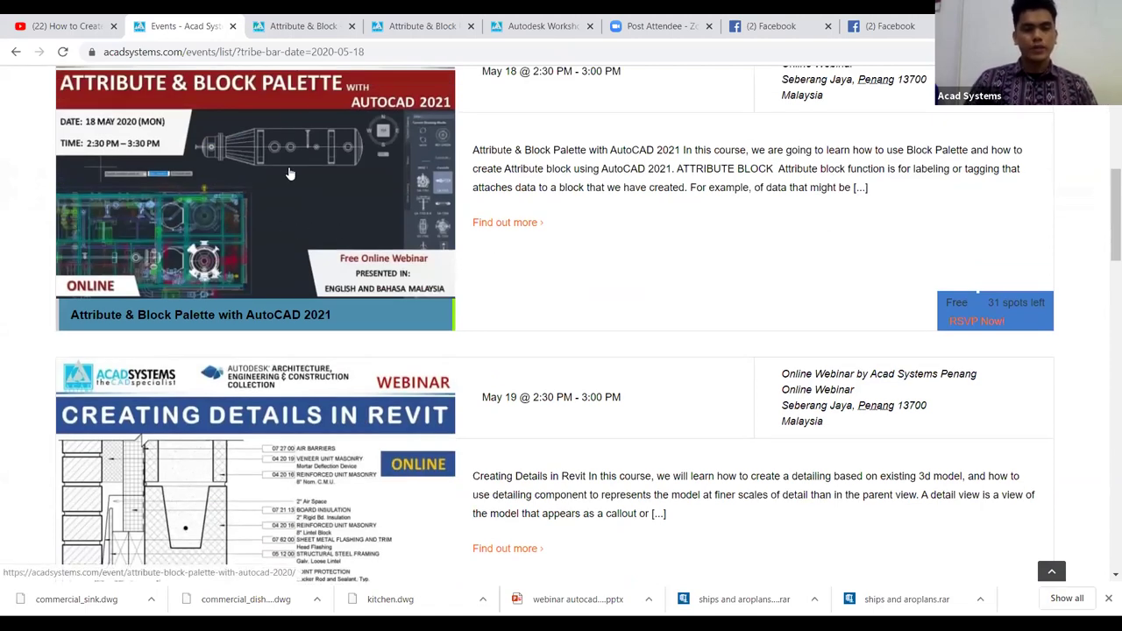
Step: Open the Attribute & Block Palette webinar details and follow its 'request here' workshop link
click(240, 182)
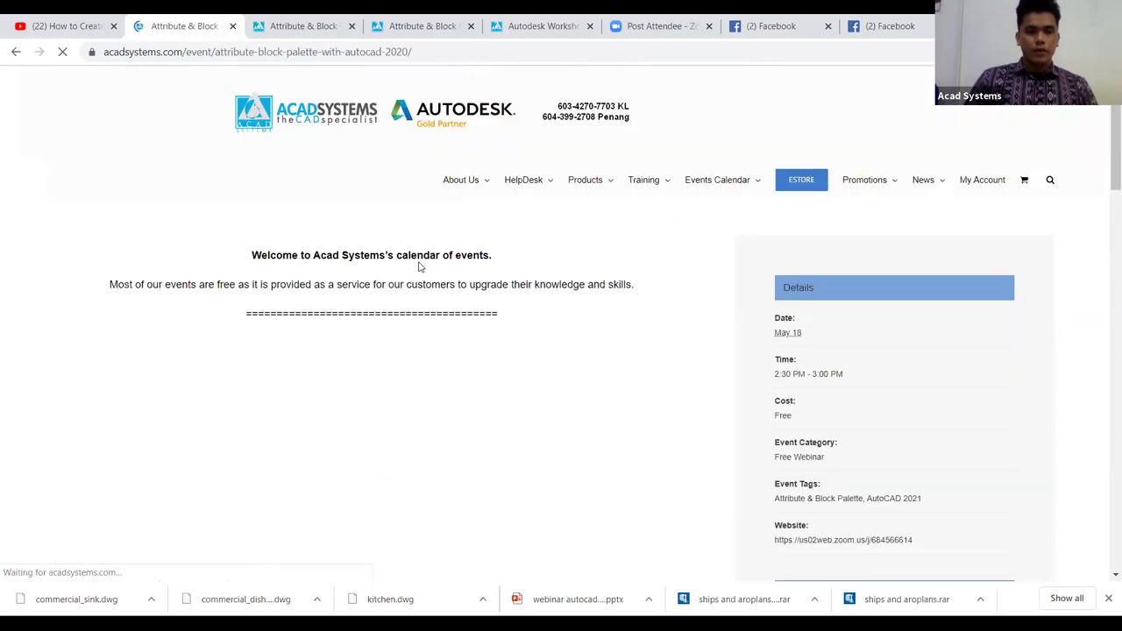
scroll(418, 263, down, 3)
scroll(419, 268, down, 10)
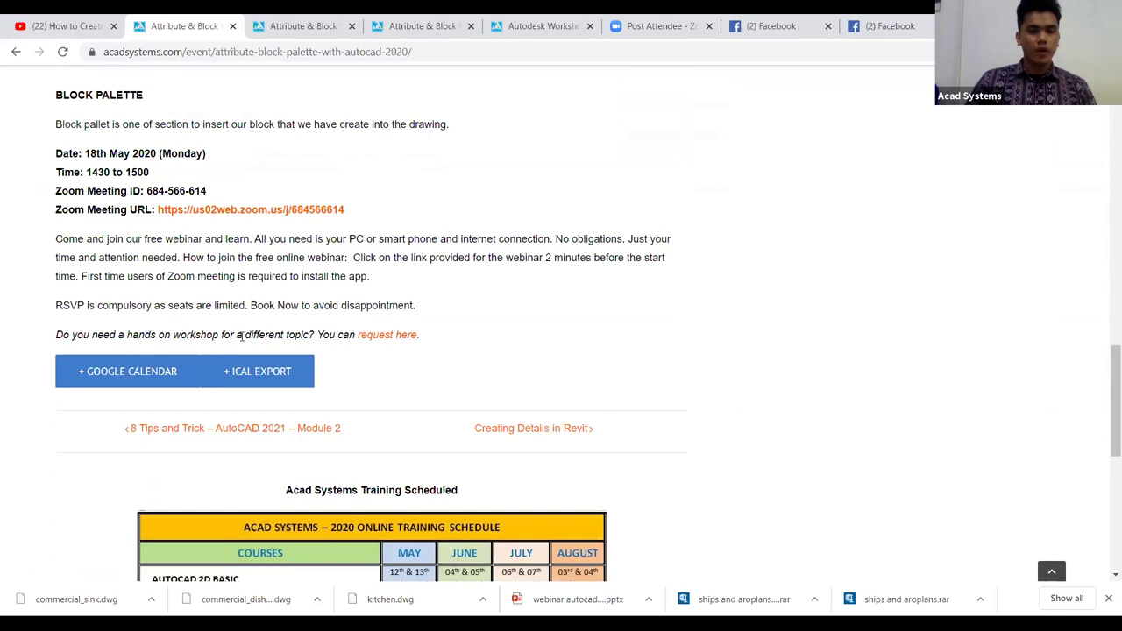
click(378, 337)
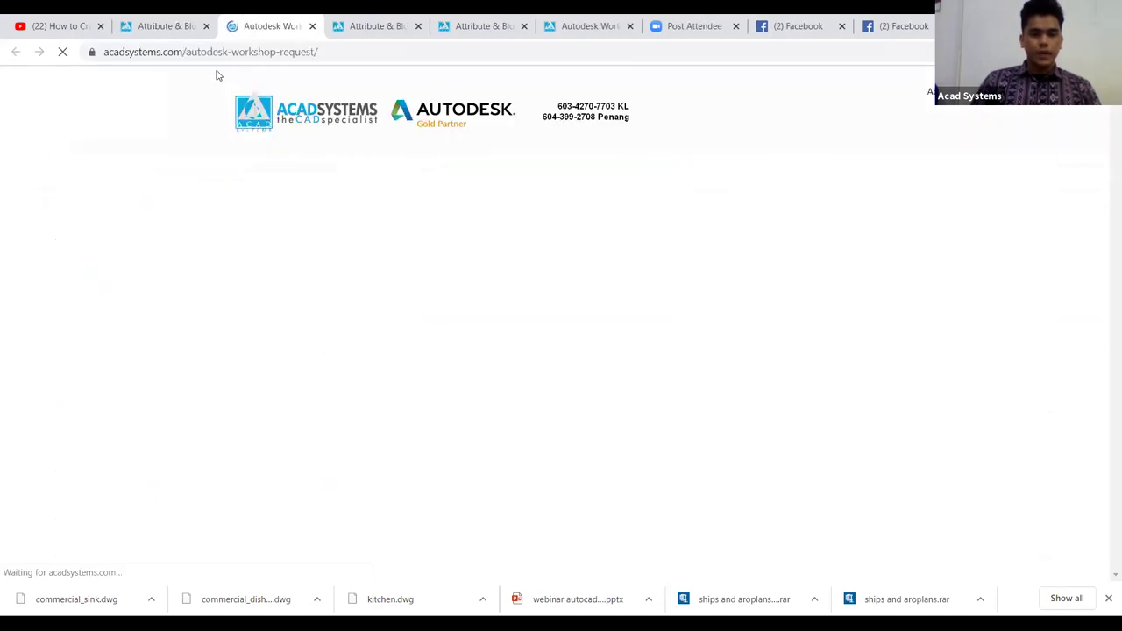
Step: Scroll through the Autodesk Workshop Request form, then return to the WEBINAR 3 PowerPoint slide
scroll(464, 311, down, 8)
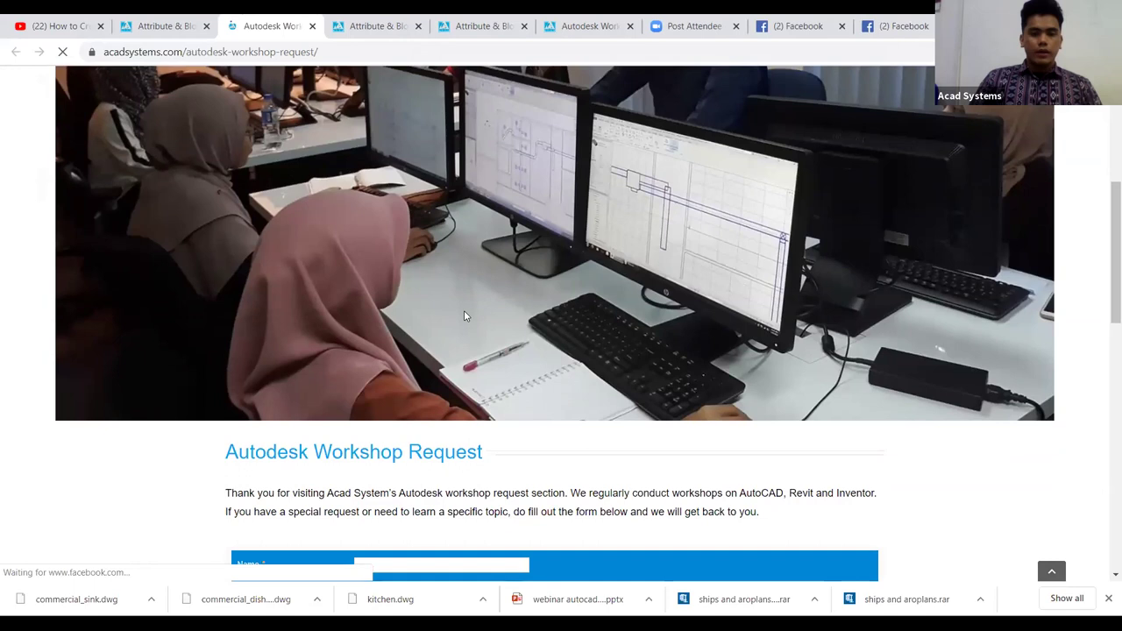
scroll(430, 289, down, 3)
scroll(403, 258, up, 1)
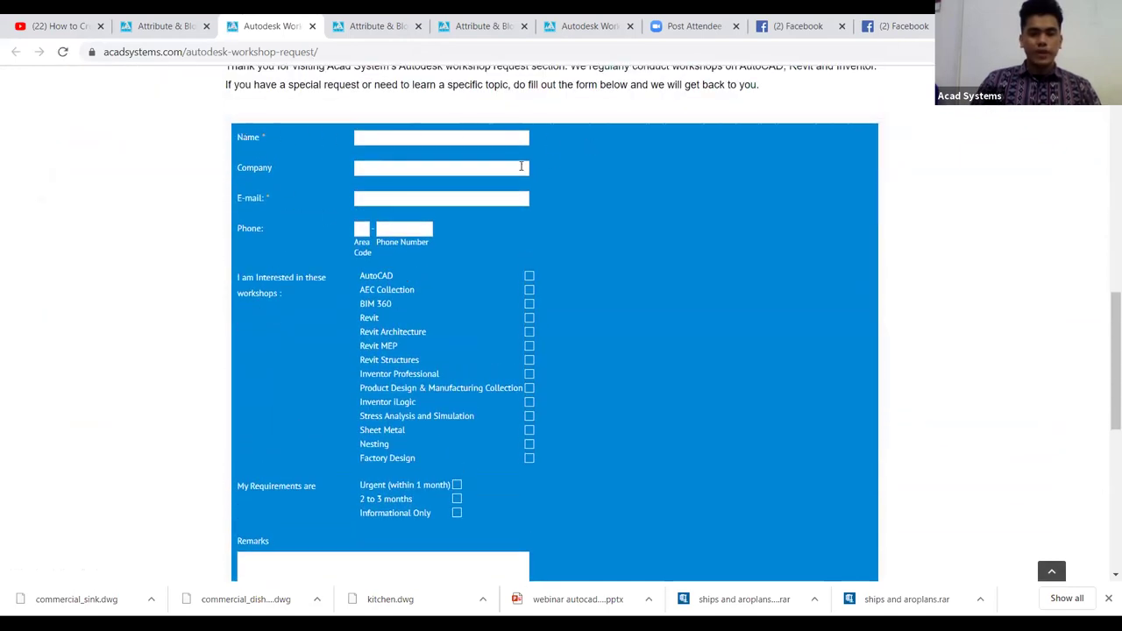
scroll(346, 250, down, 4)
scroll(346, 254, up, 4)
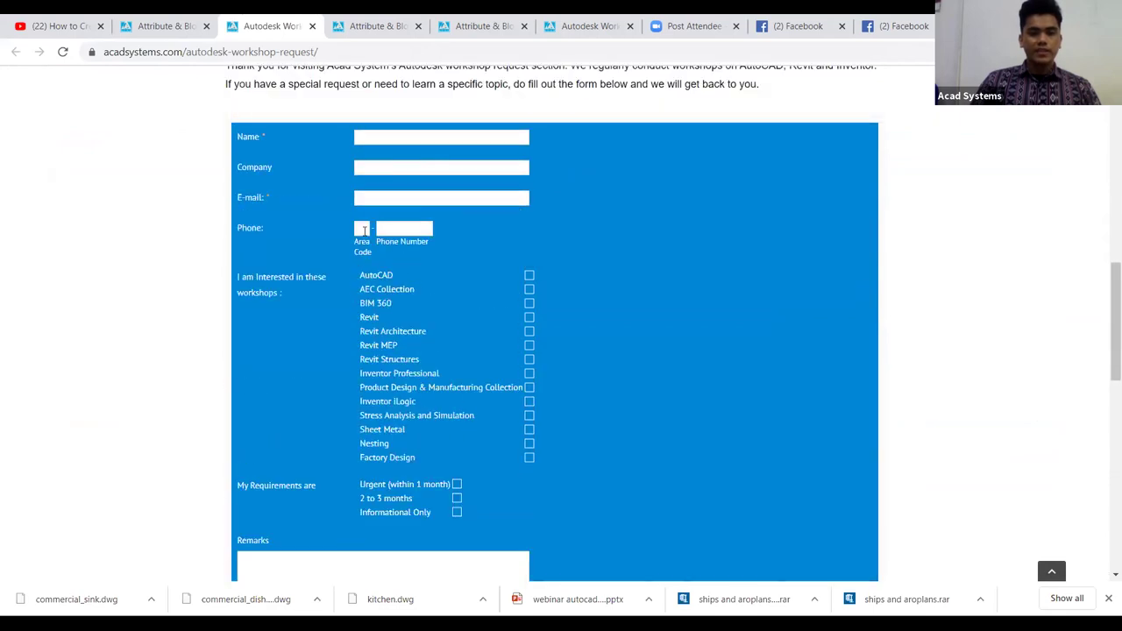
scroll(345, 256, down, 3)
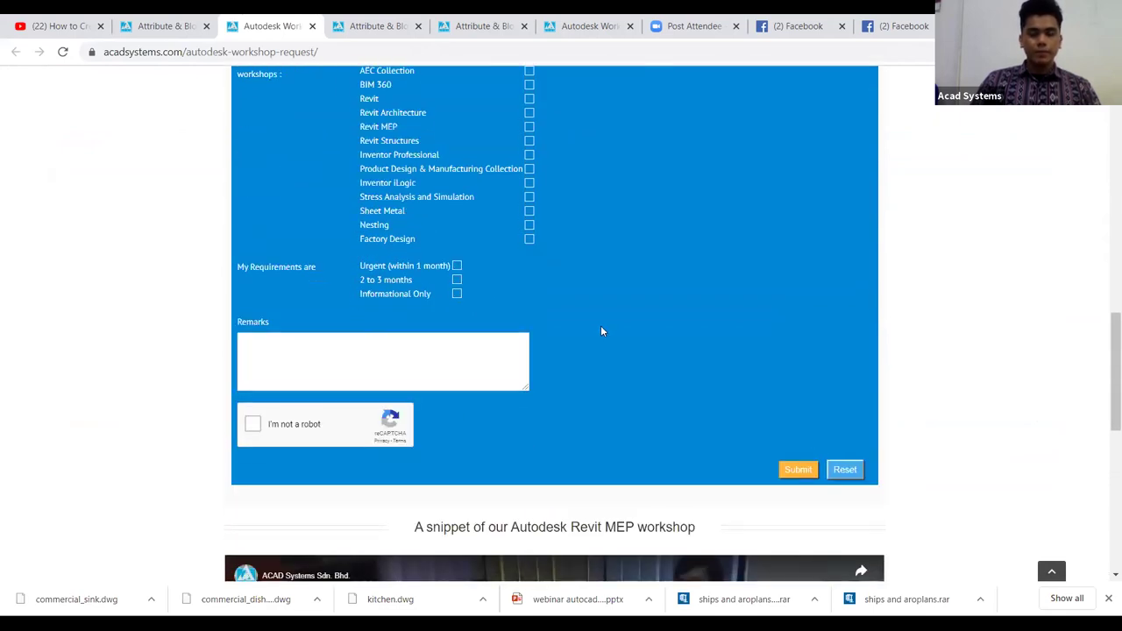
scroll(508, 295, down, 1)
scroll(355, 229, up, 3)
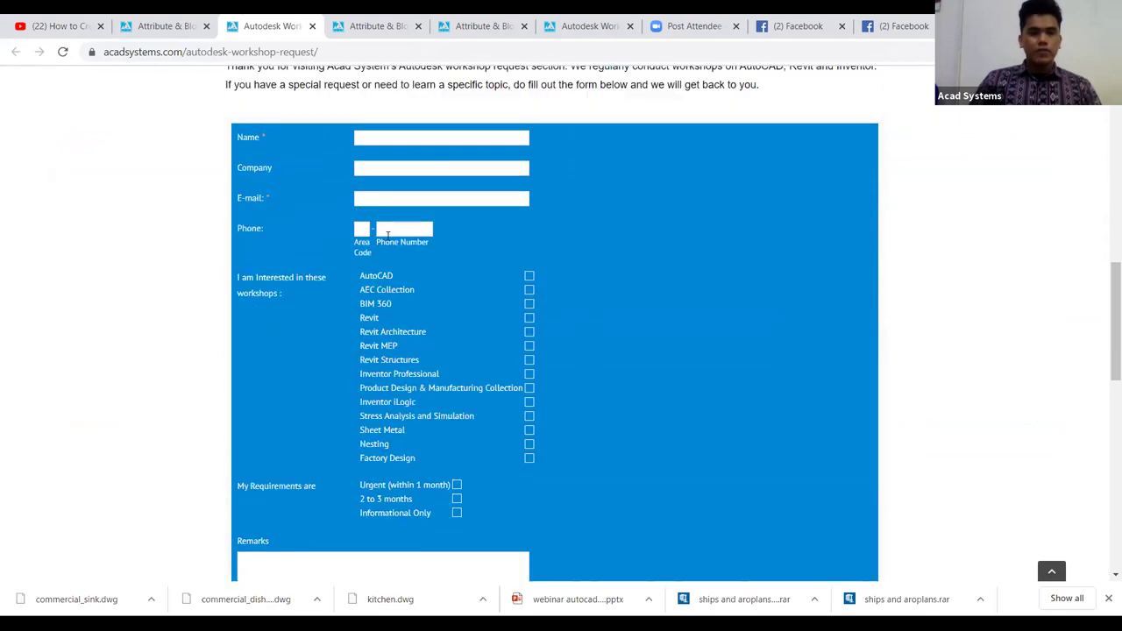
scroll(353, 230, up, 9)
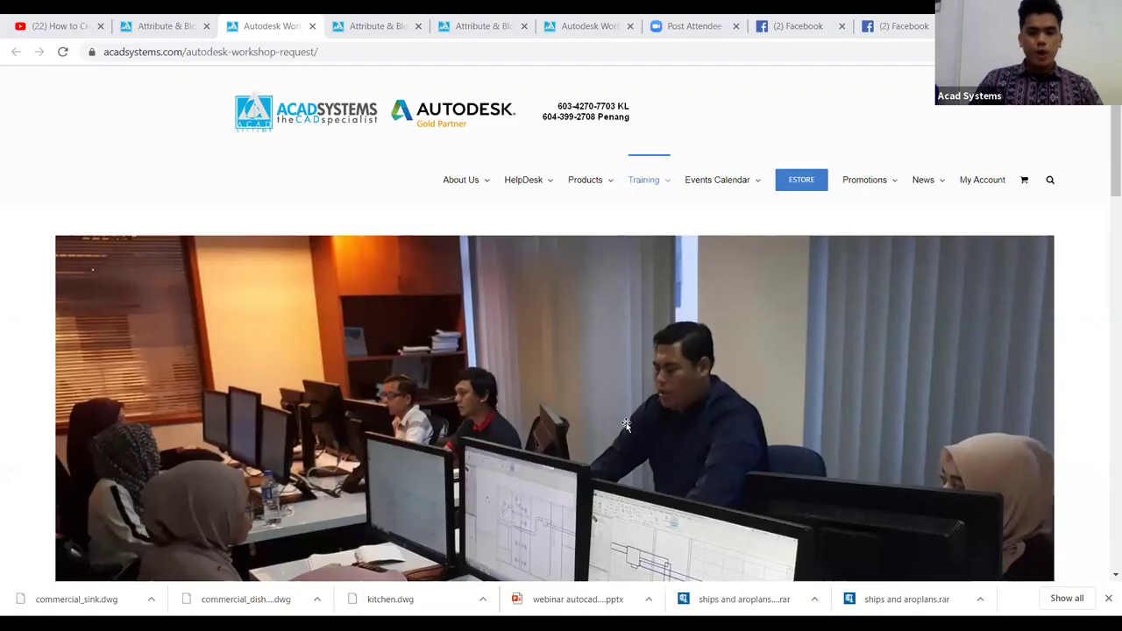
key(alt+Tab)
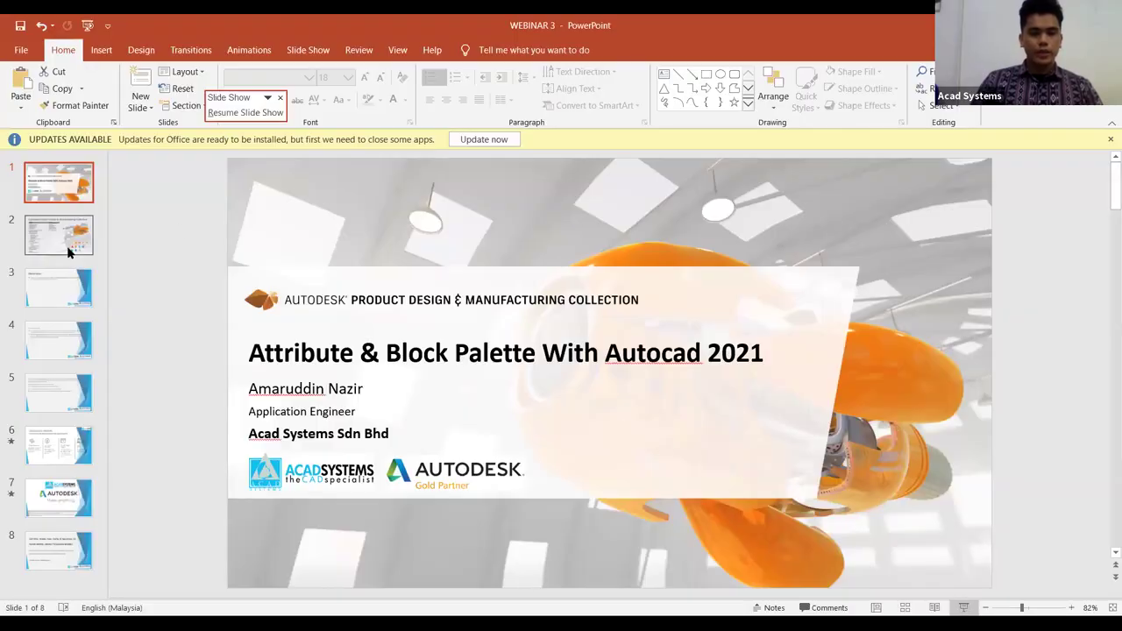
Step: Present slides through to Blocks Palette, then paste the BLOCKSPALETTE command-list picture onto slide 3
key(Down)
key(Down)
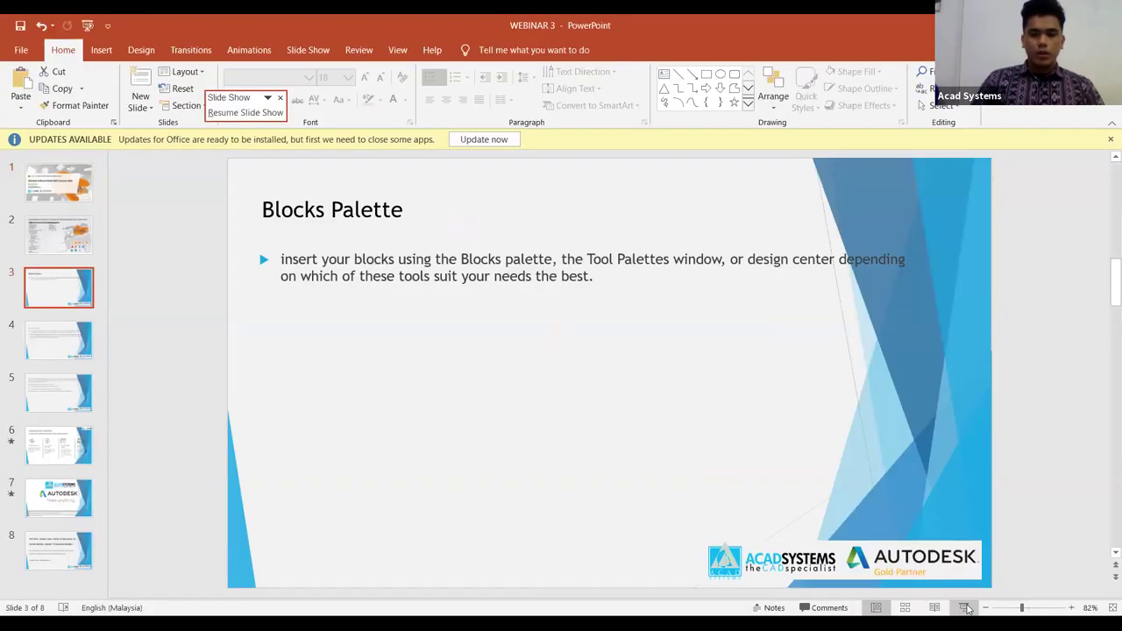
click(967, 608)
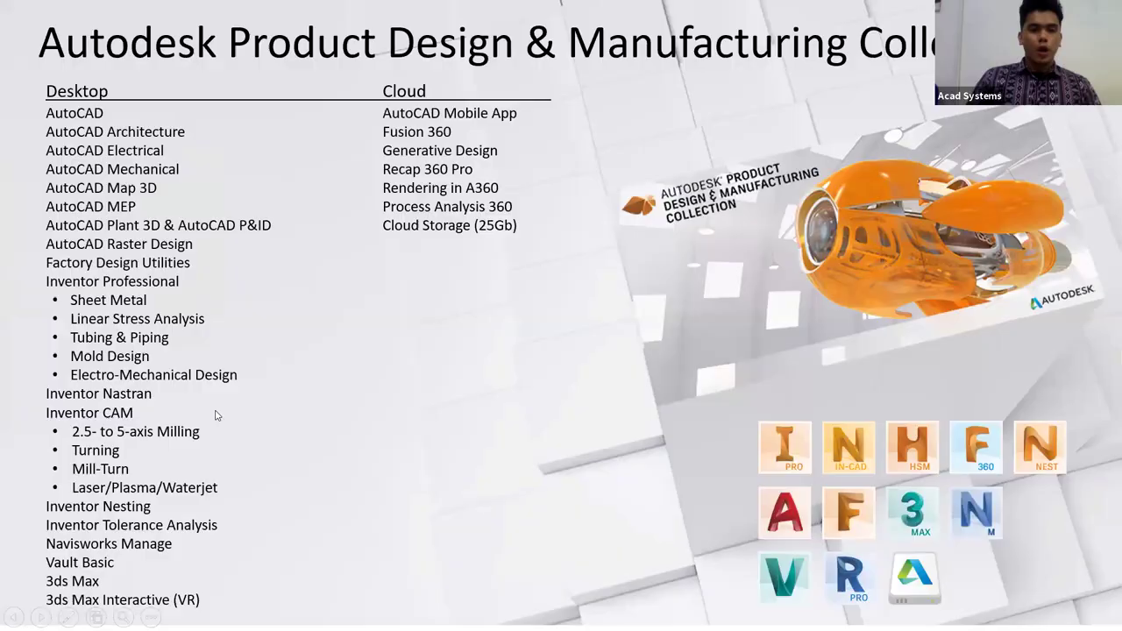
click(201, 263)
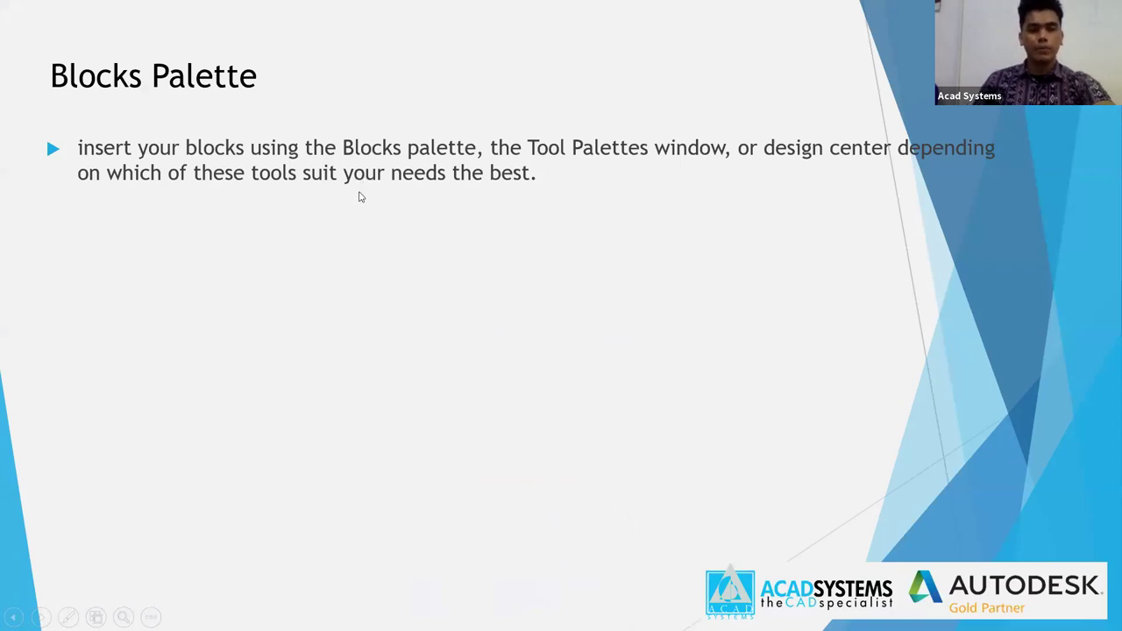
key(Escape)
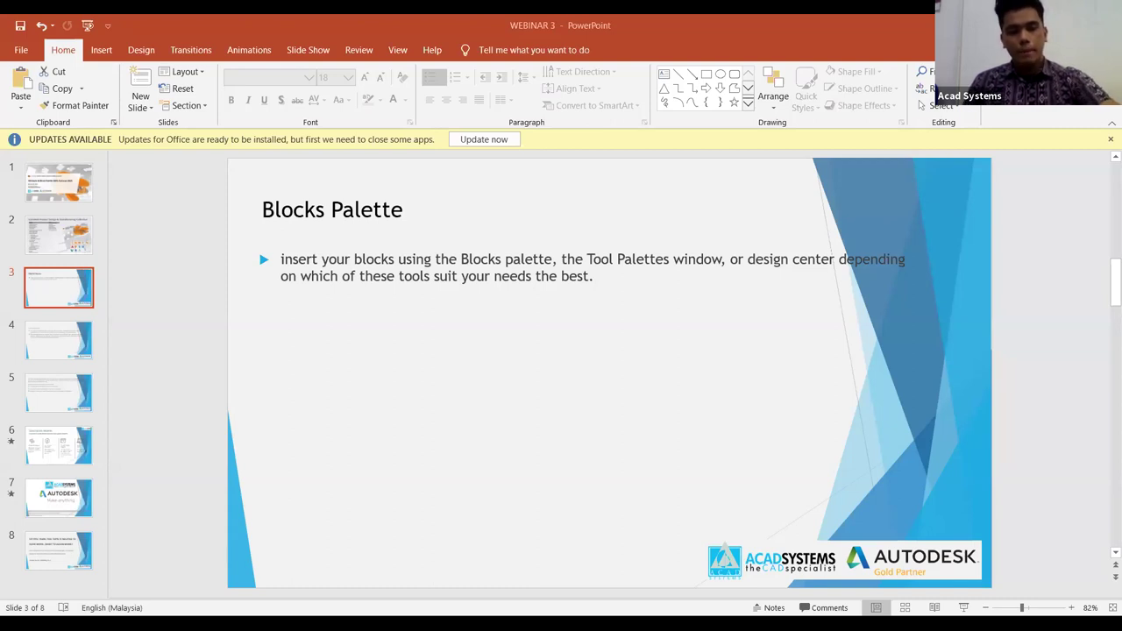
key(ctrl+v)
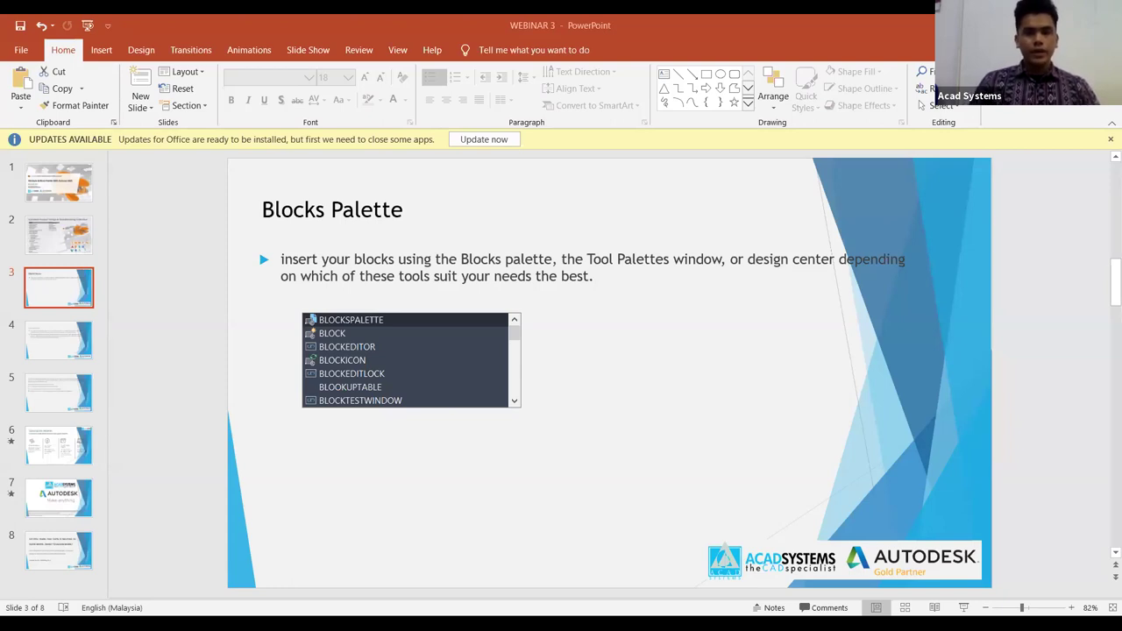
Step: Undo the pasted BLOCKSPALETTE command-list picture on slide 3
key(ctrl+z)
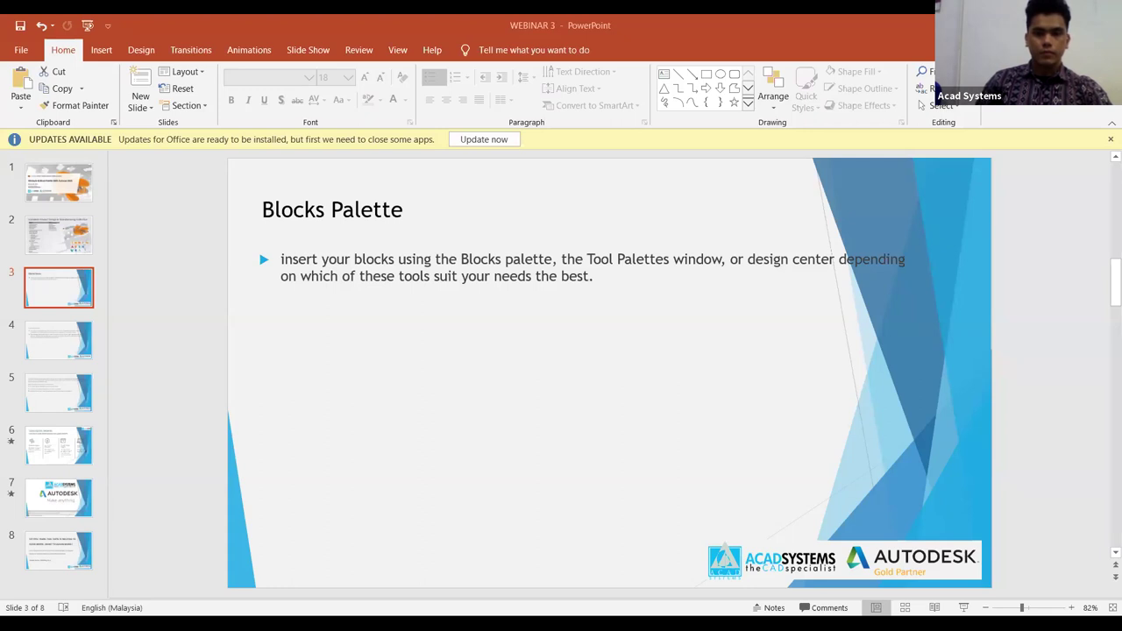
Step: Back in AutoCAD, erase the existing rectangle with a crossing selection
key(alt+Tab)
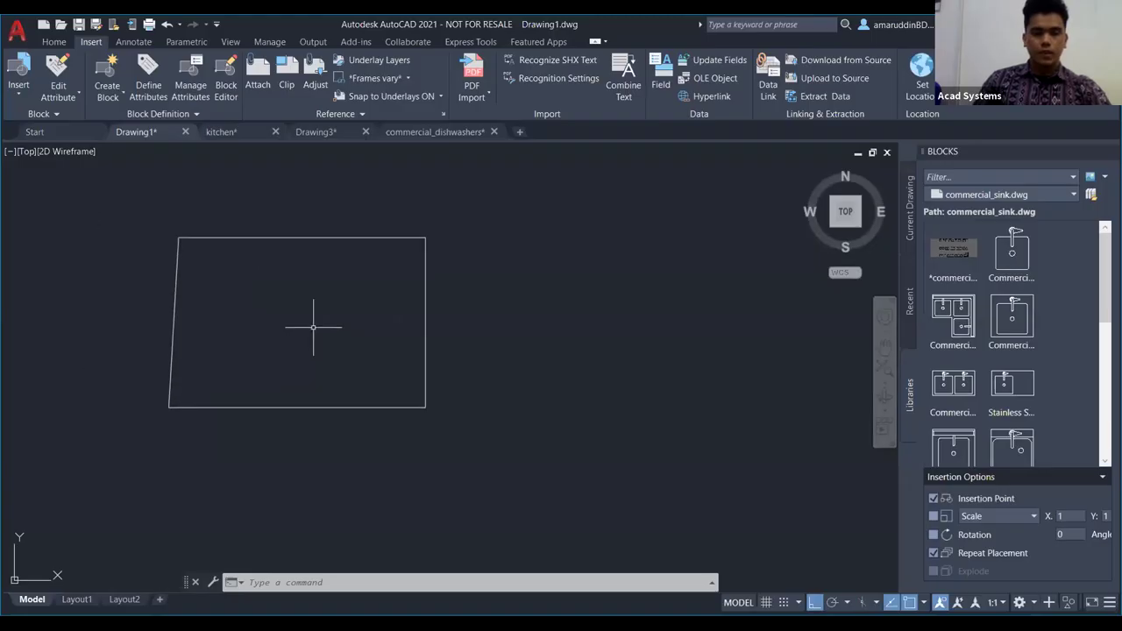
scroll(313, 326, down, 3)
scroll(368, 371, up, 3)
scroll(483, 333, down, 1)
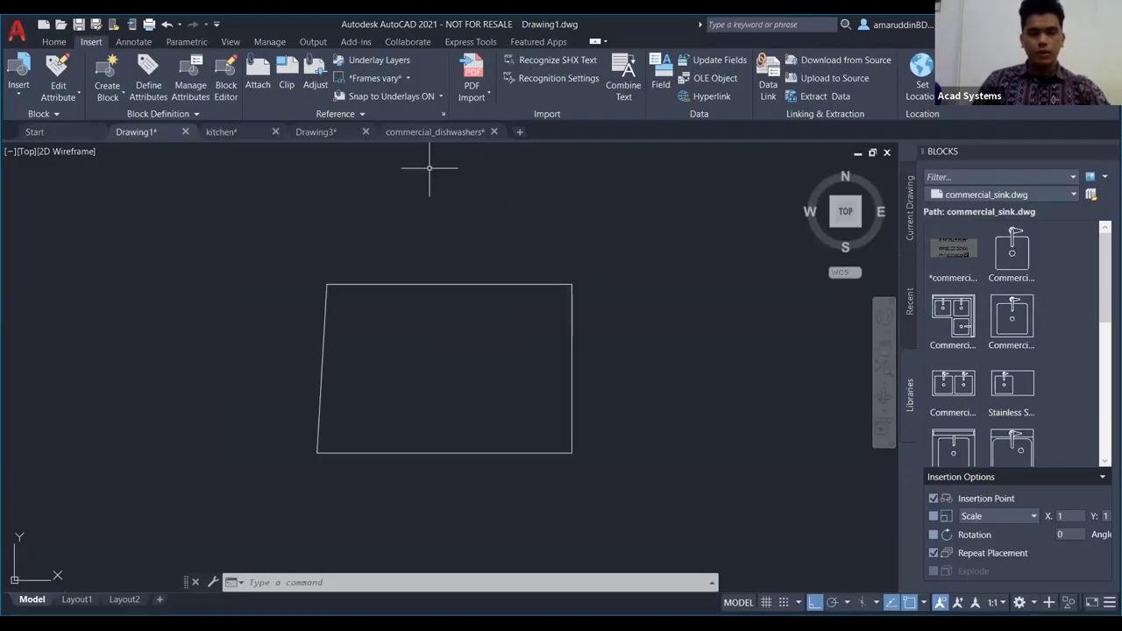
mouse_move(431, 170)
middle_down()
mouse_move(396, 220)
mouse_move(378, 170)
middle_up()
scroll(371, 225, down, 2)
middle_drag(371, 225, 319, 193)
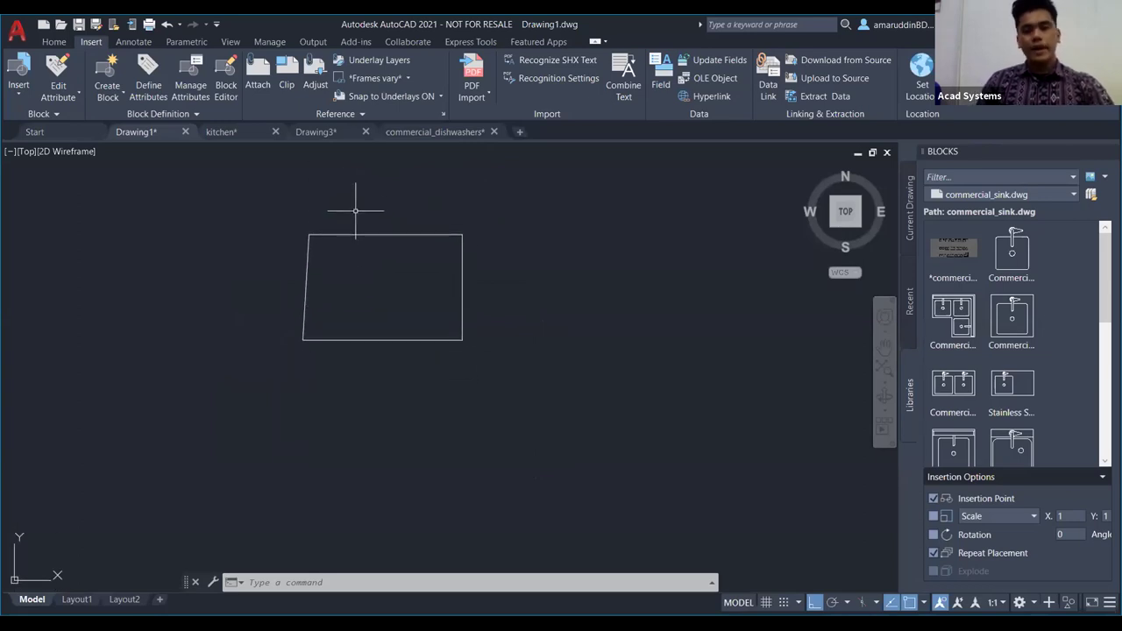
middle_drag(382, 219, 376, 246)
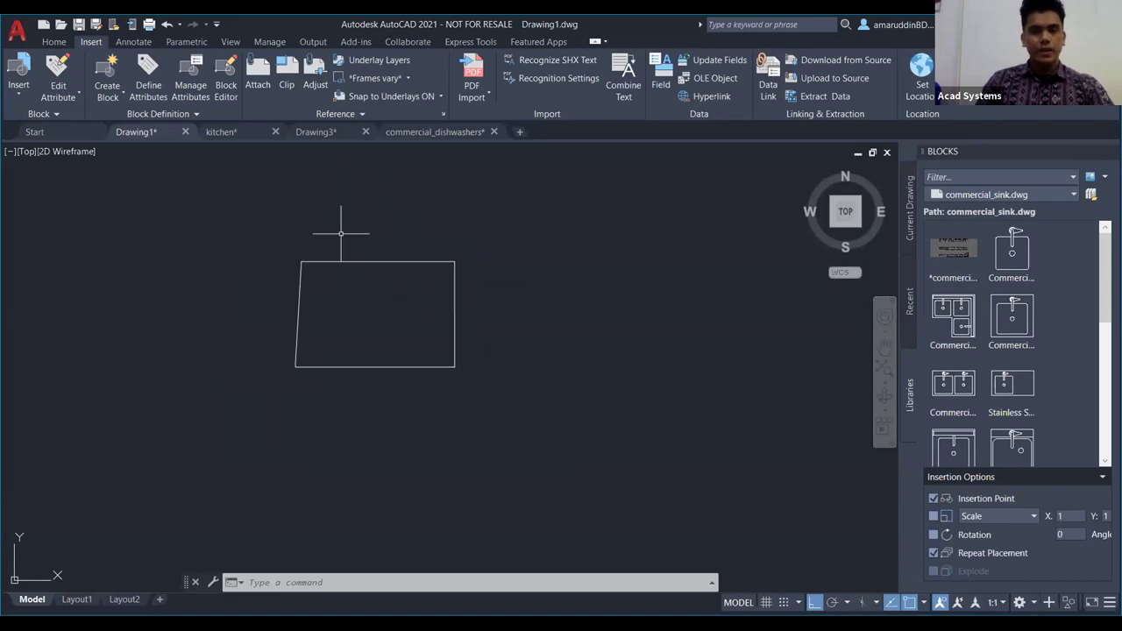
click(517, 423)
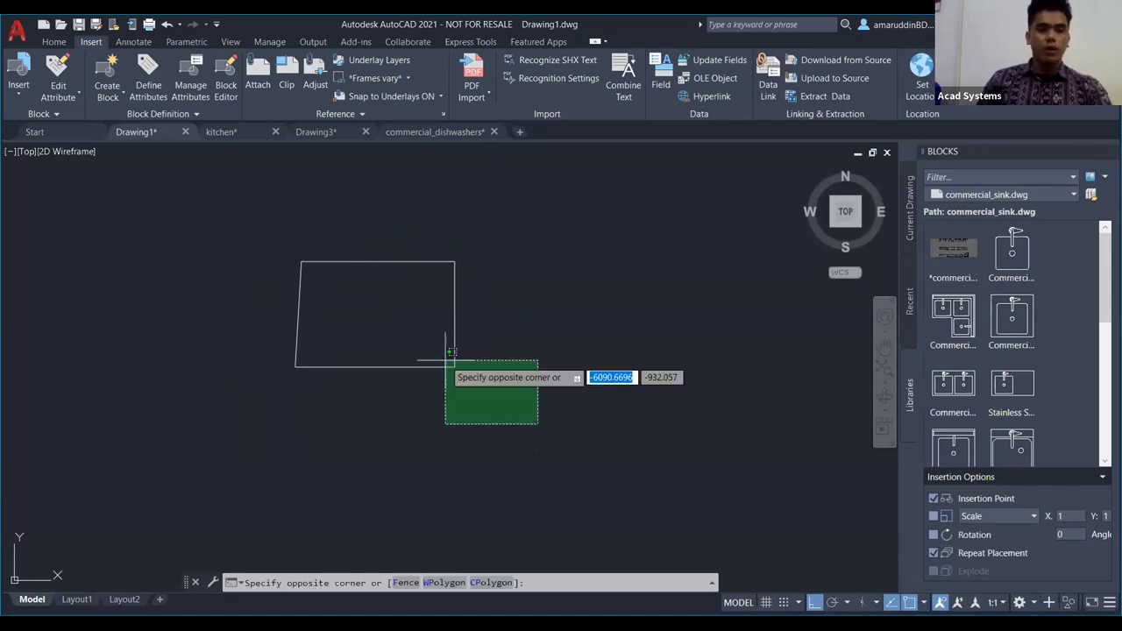
click(166, 206)
key(Delete)
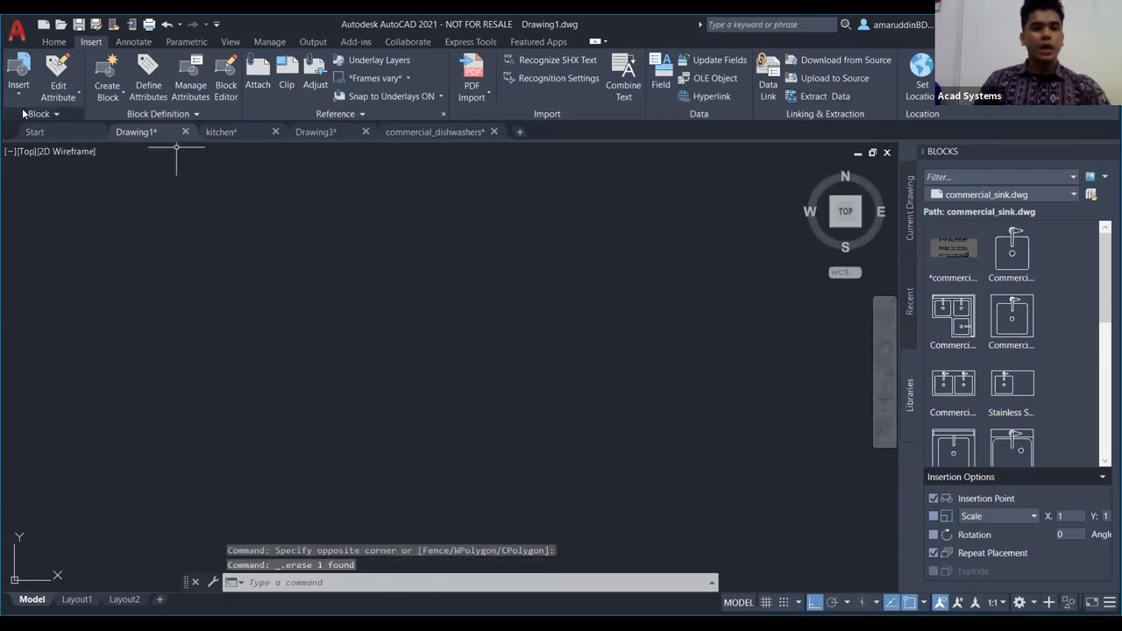
Step: Draw a closed rectangular outline from four separate straight lines
click(54, 41)
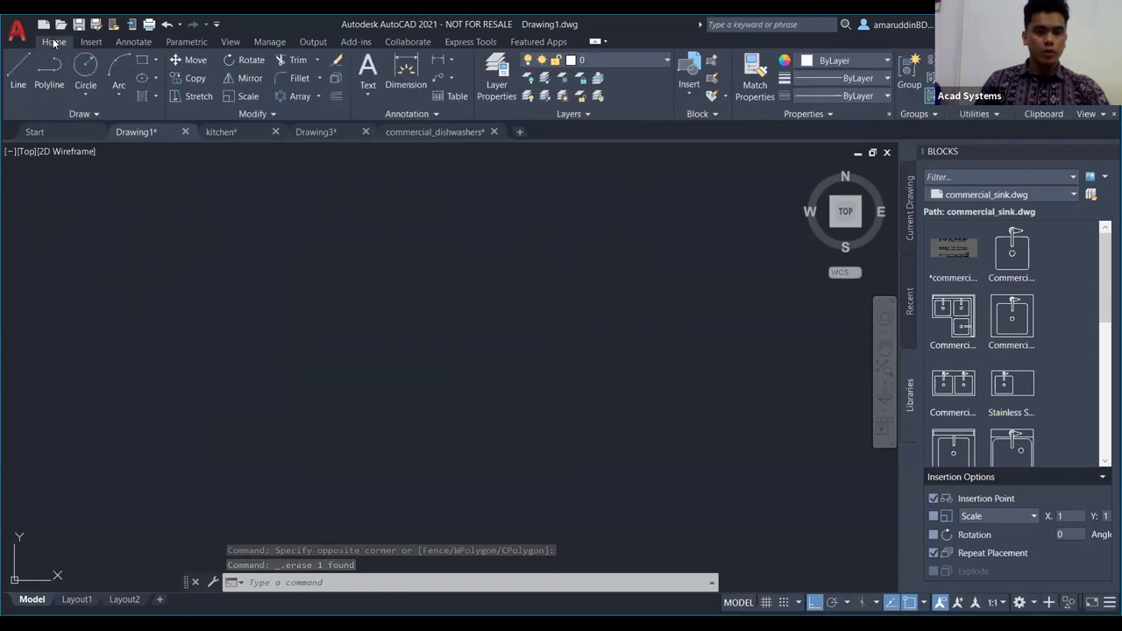
click(17, 72)
click(131, 243)
click(451, 244)
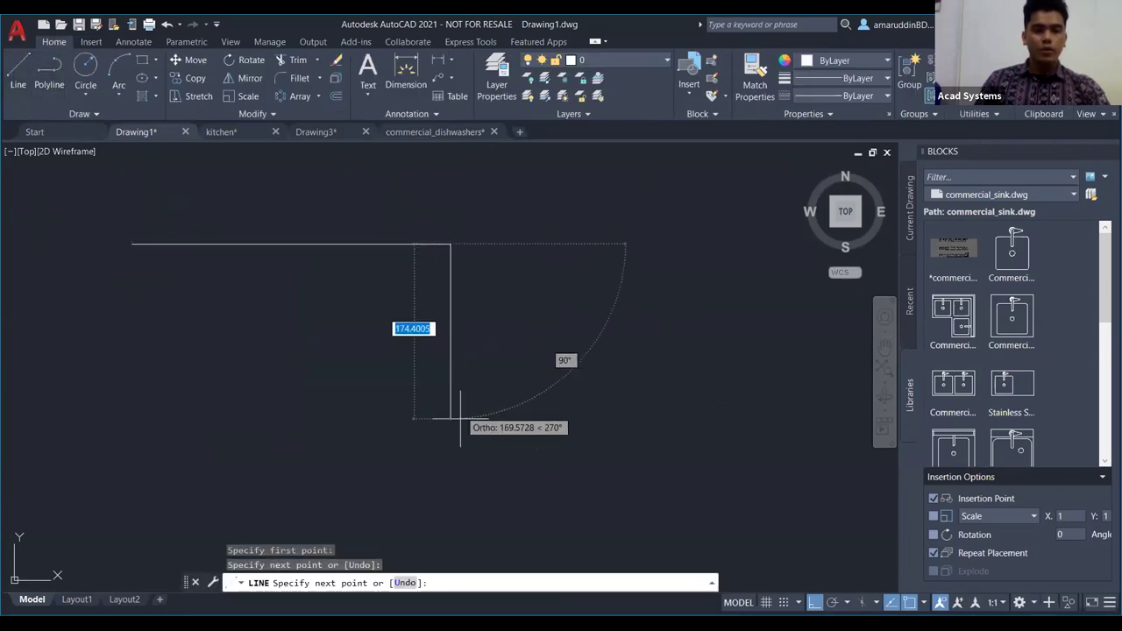
click(451, 439)
click(119, 439)
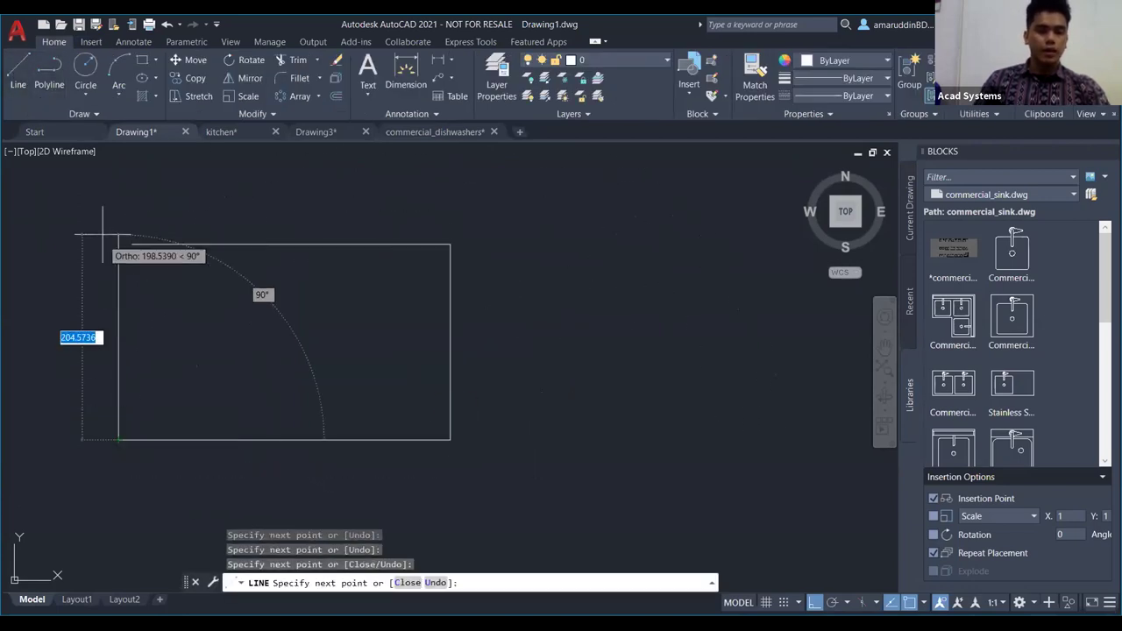
click(131, 244)
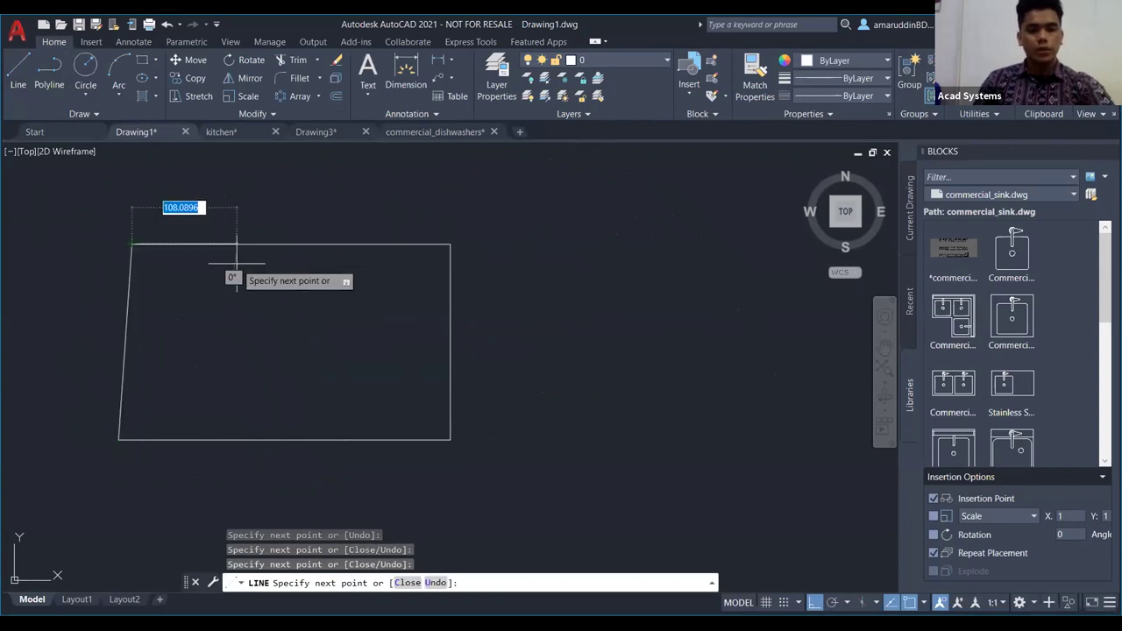
key(Escape)
key(Escape)
scroll(503, 255, down, 4)
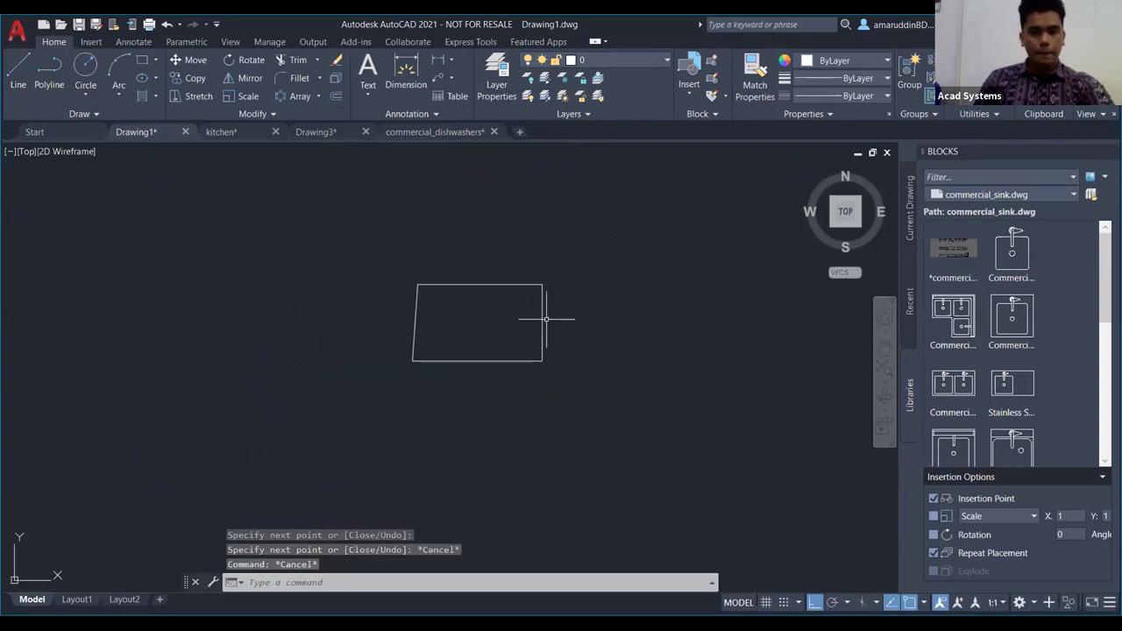
scroll(546, 318, up, 4)
key(Escape)
key(Escape)
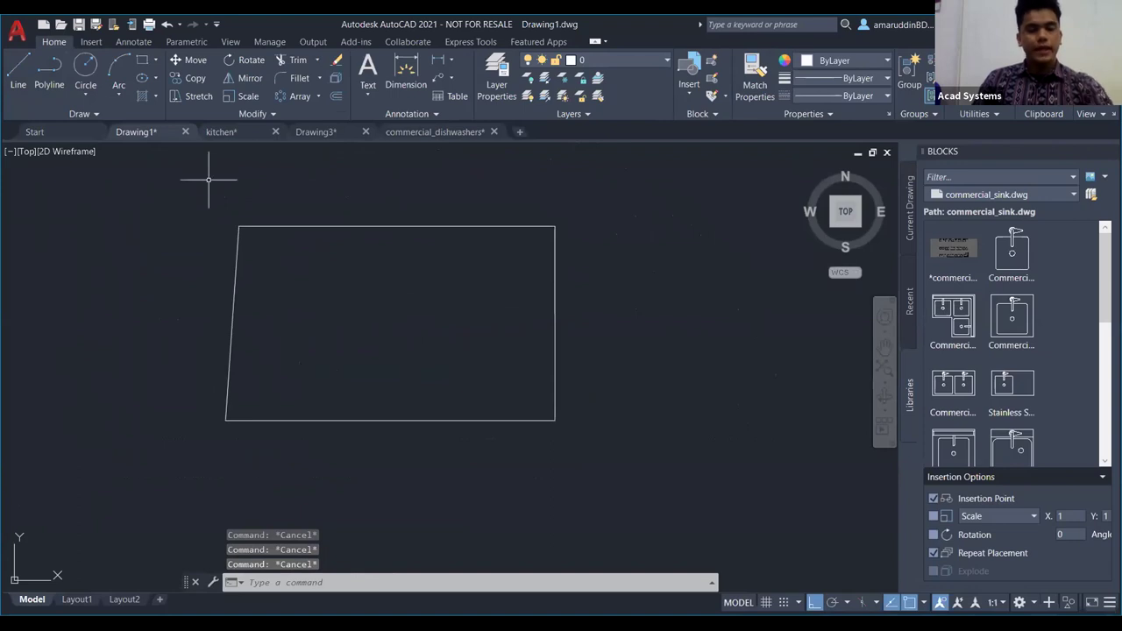
click(91, 42)
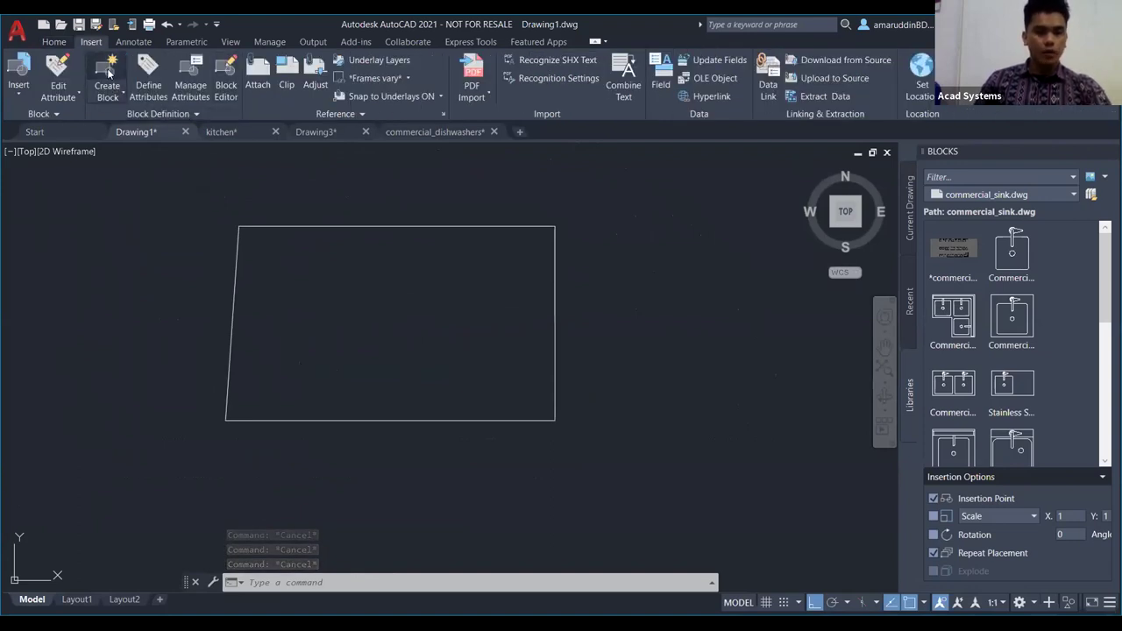
Step: Create a block named 'box' from the four lines, based at the lower-left corner
click(107, 74)
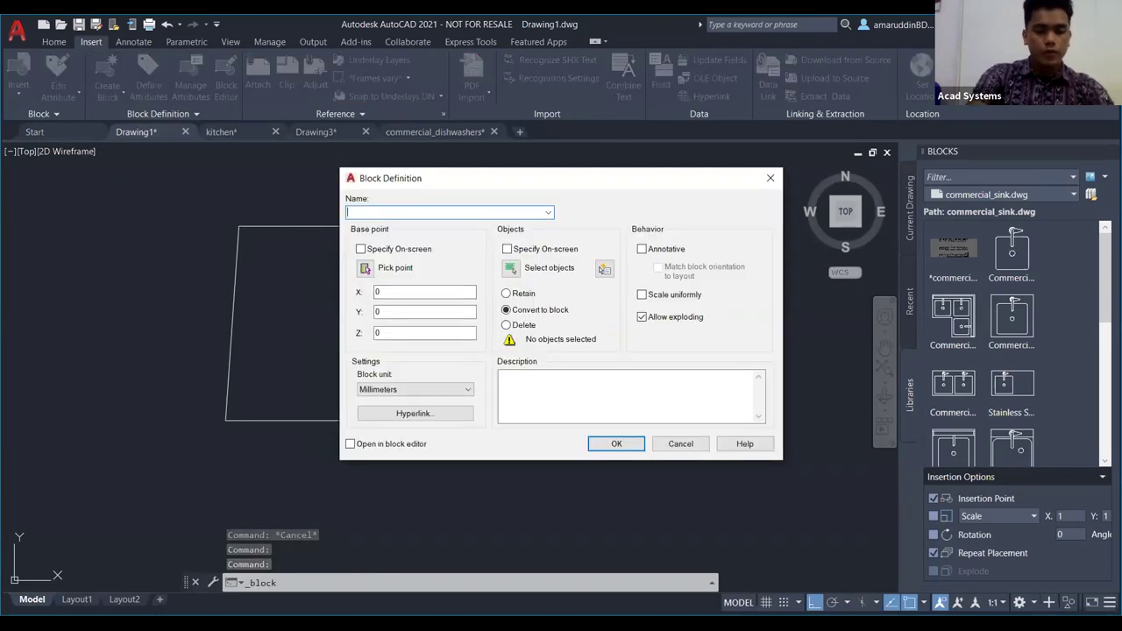
text(box)
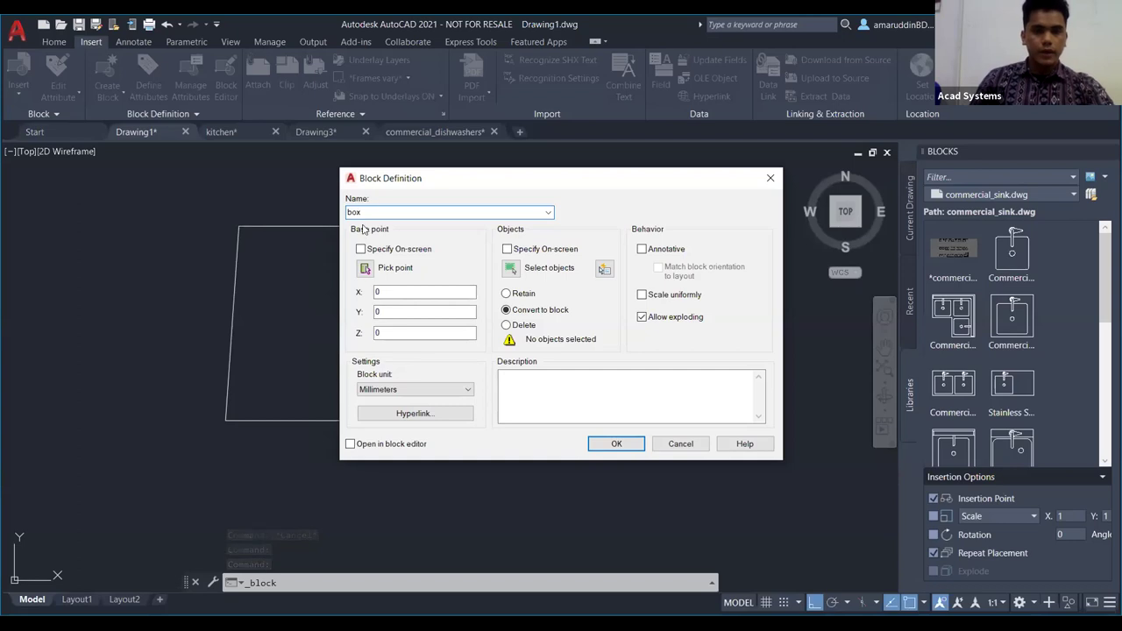
click(365, 270)
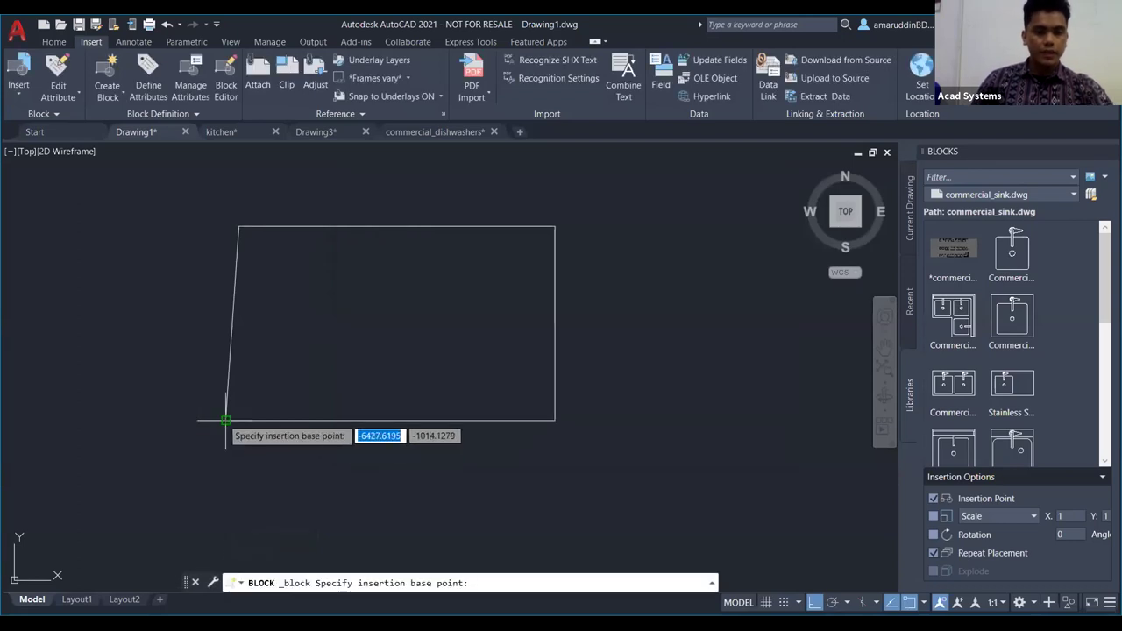
click(225, 420)
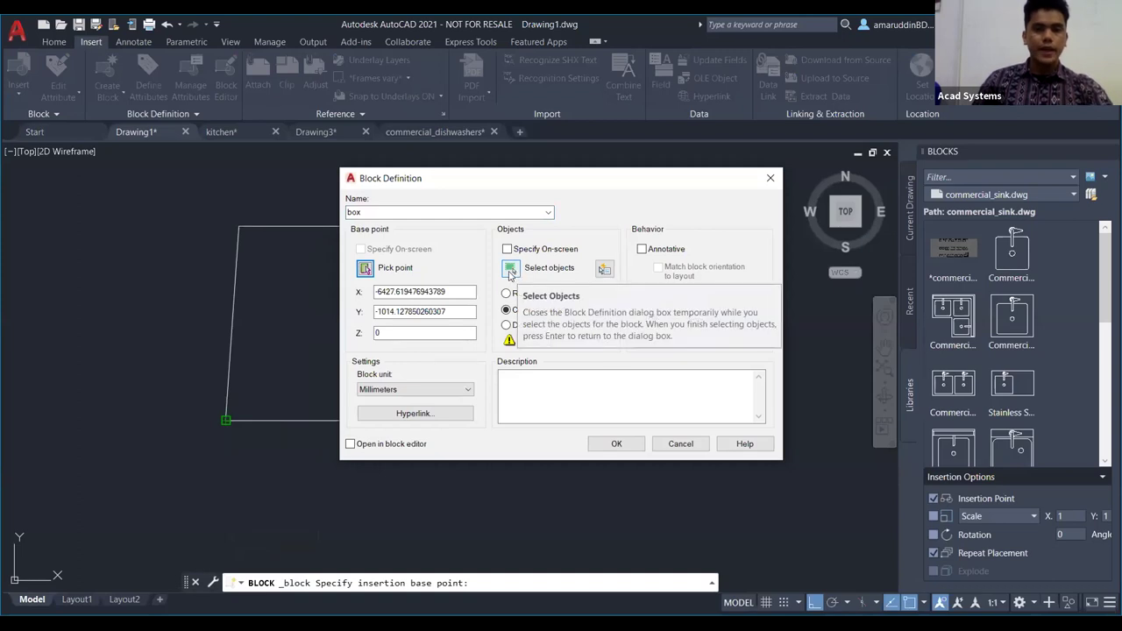
click(509, 270)
click(677, 531)
click(151, 194)
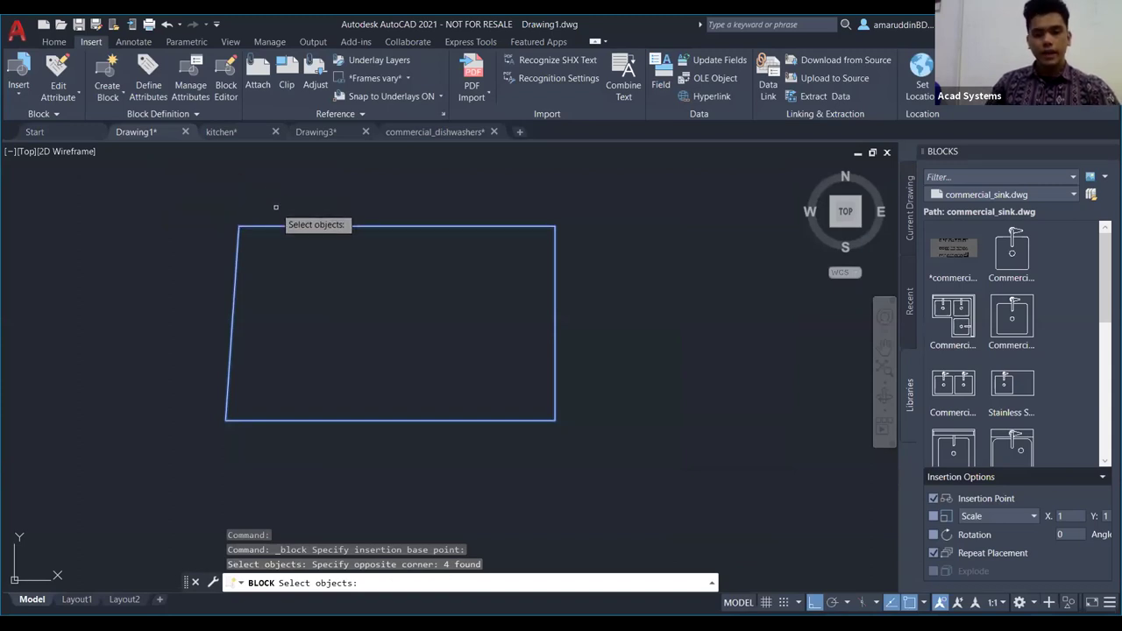
key(Return)
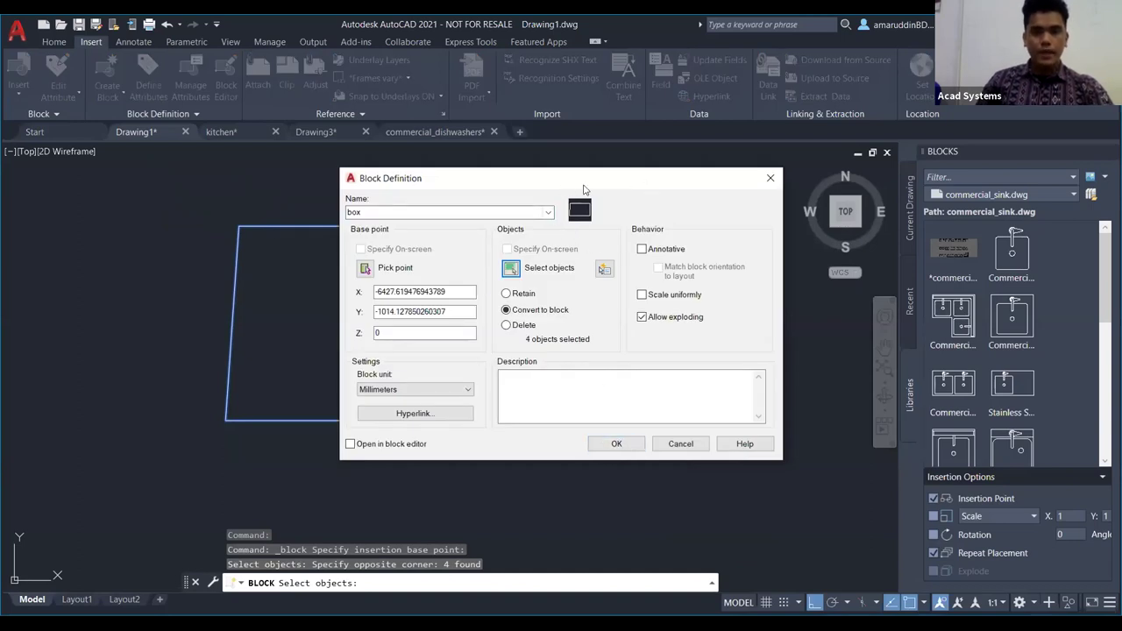
click(617, 444)
scroll(651, 292, down, 2)
scroll(613, 298, down, 2)
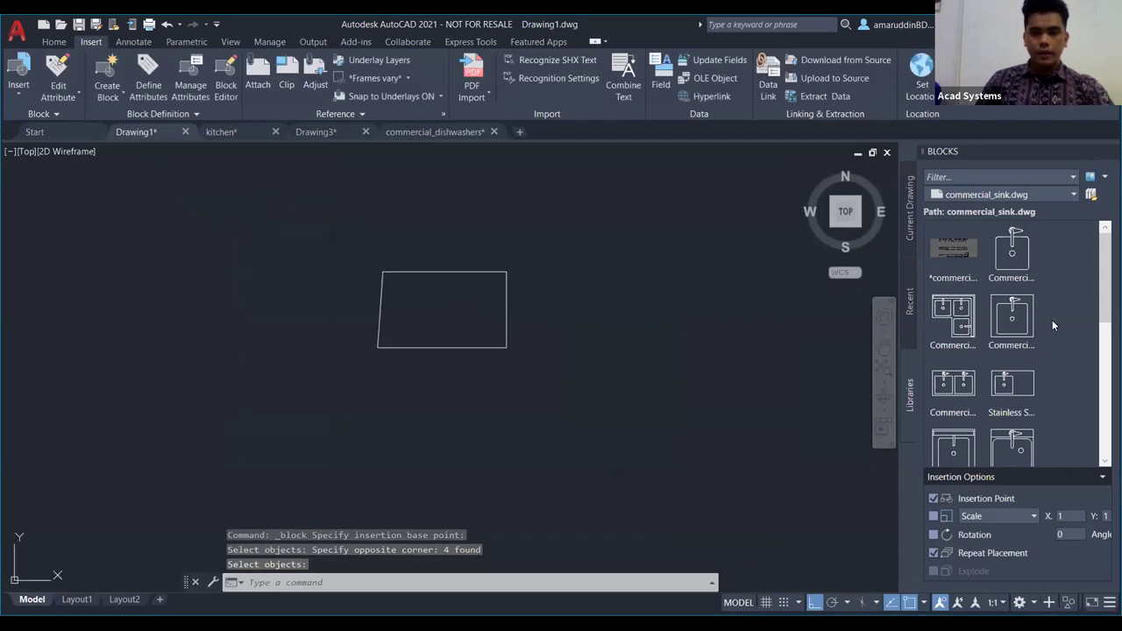
Step: Erase the rectangle and insert the box block on the drawing's left side
scroll(1017, 417, down, 3)
scroll(1012, 412, up, 5)
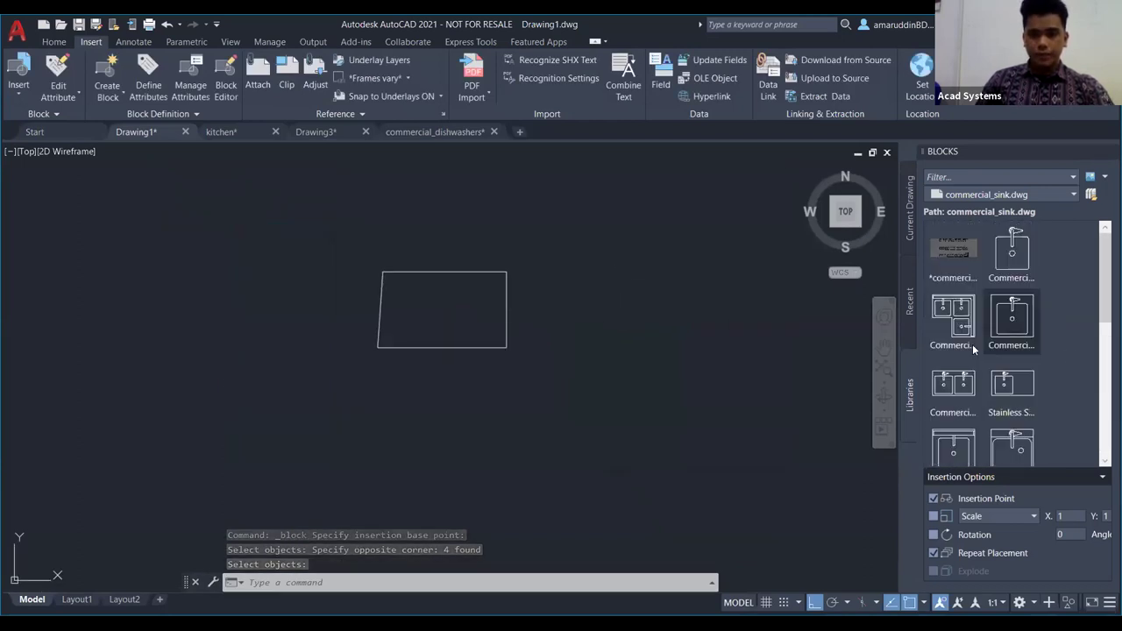
drag(536, 412, 337, 253)
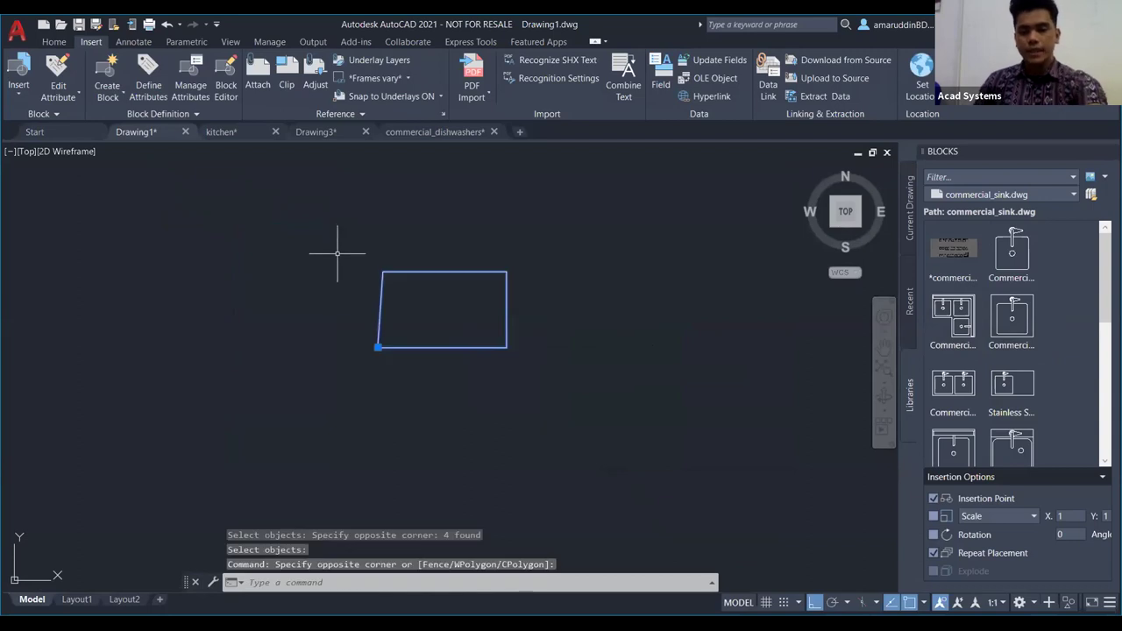
key(Delete)
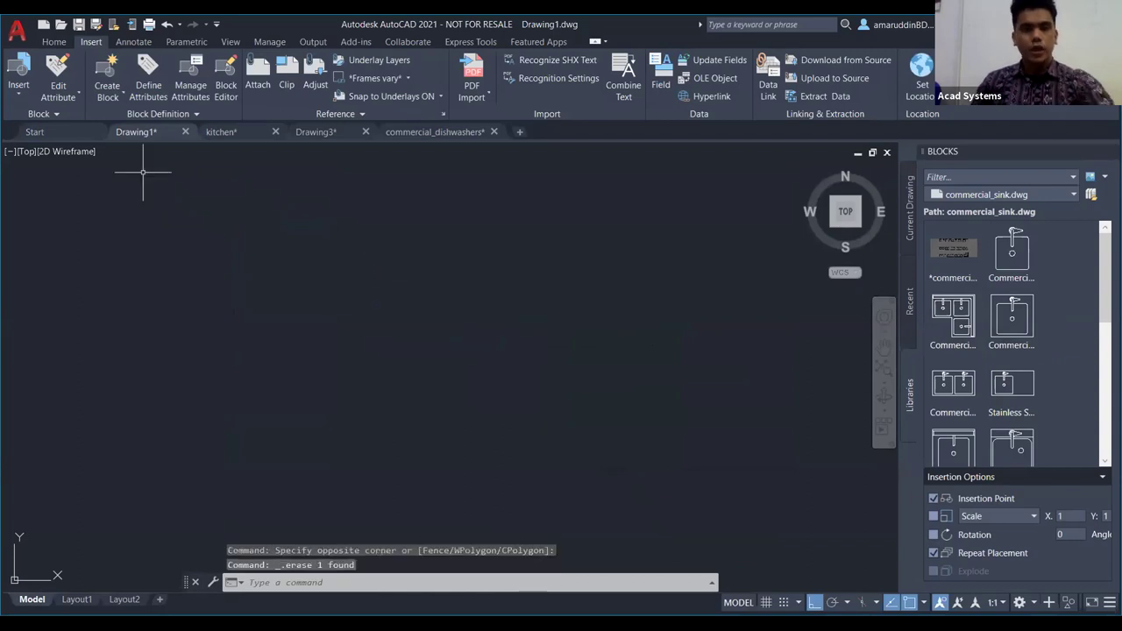
click(21, 88)
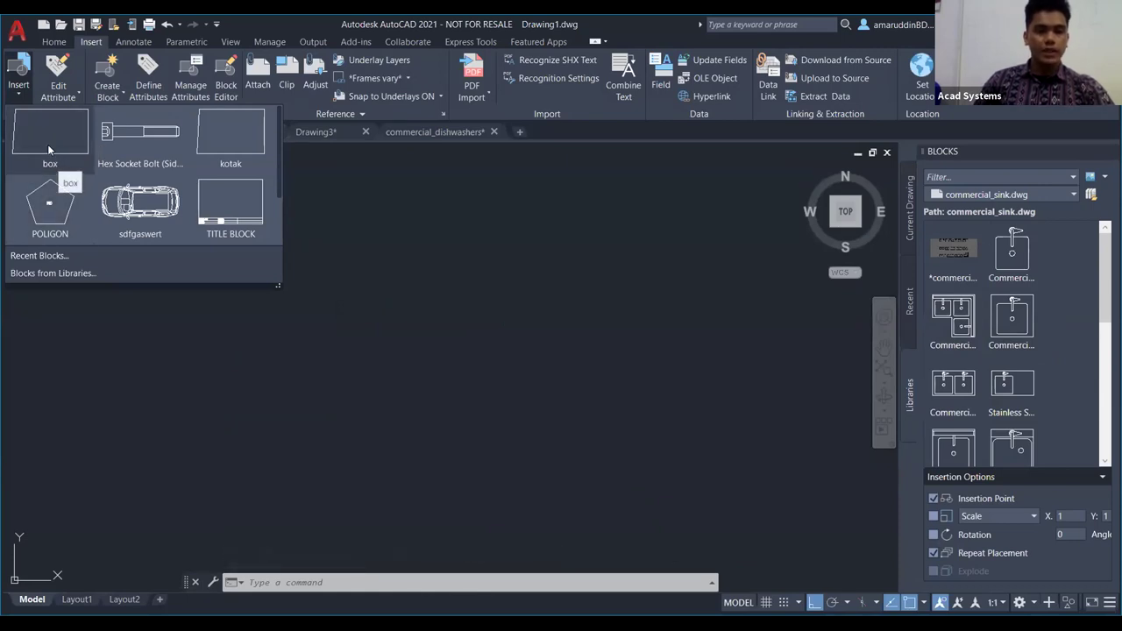
click(47, 143)
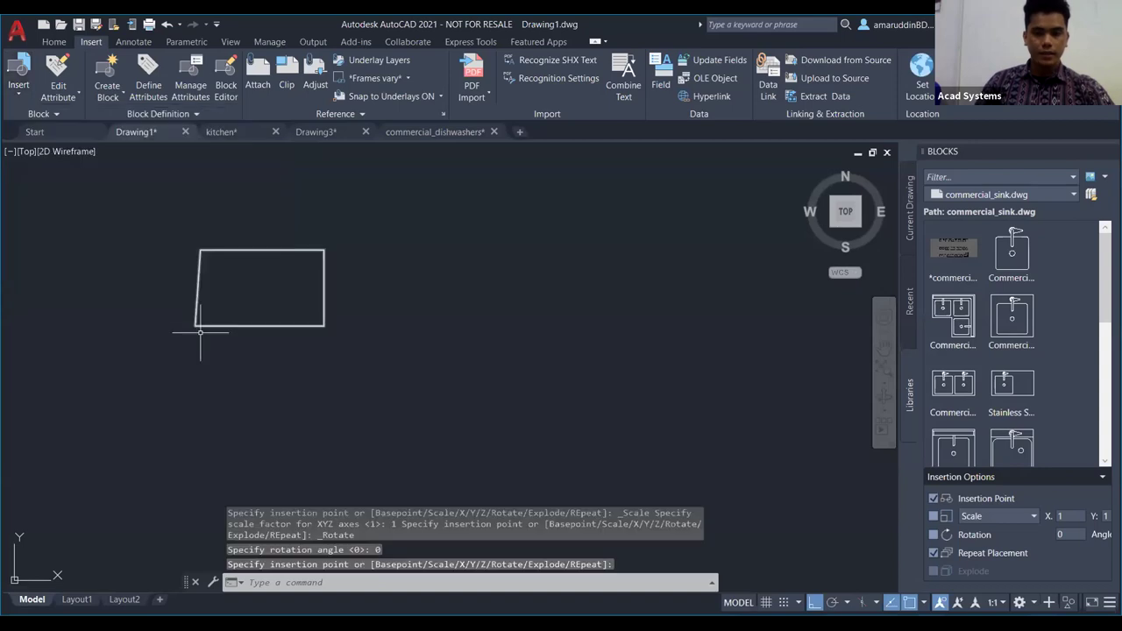
click(196, 325)
Step: Select and erase the inserted box block, leaving an empty canvas
click(376, 385)
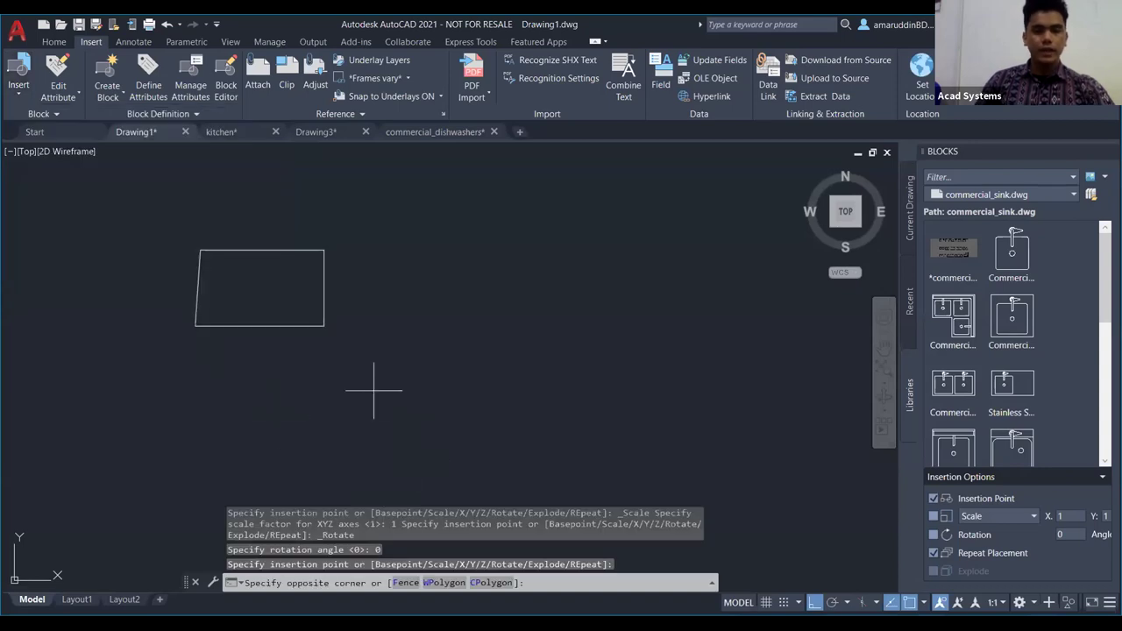
click(137, 200)
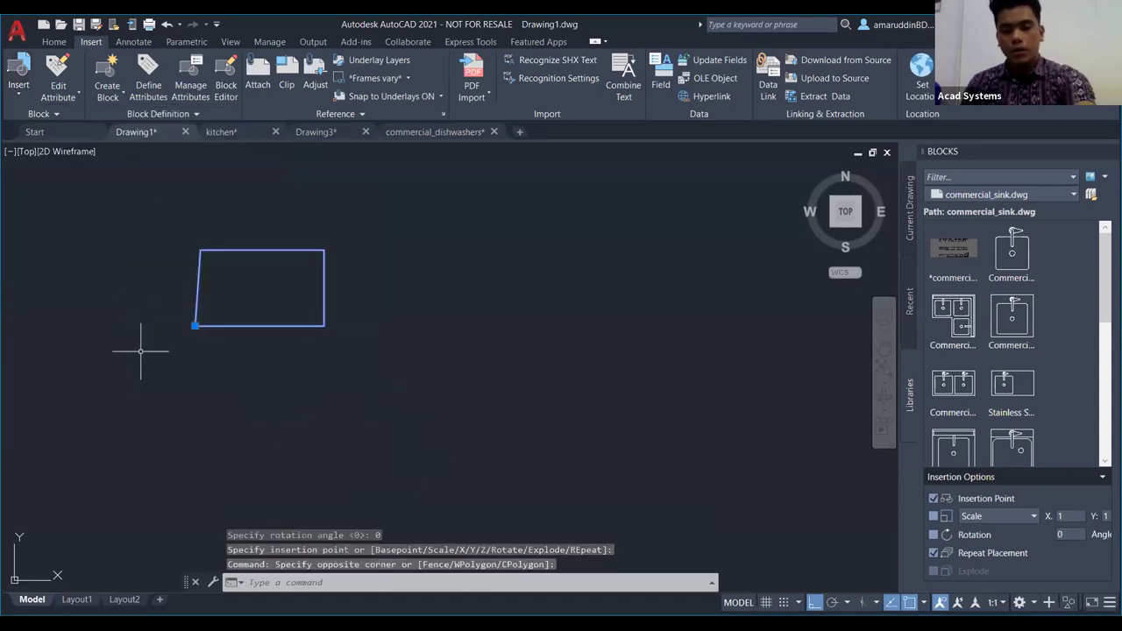
key(Delete)
scroll(1045, 351, down, 1)
Step: Insert one L-shaped commercial double sink from the Blocks palette at normal size
scroll(1040, 366, up, 1)
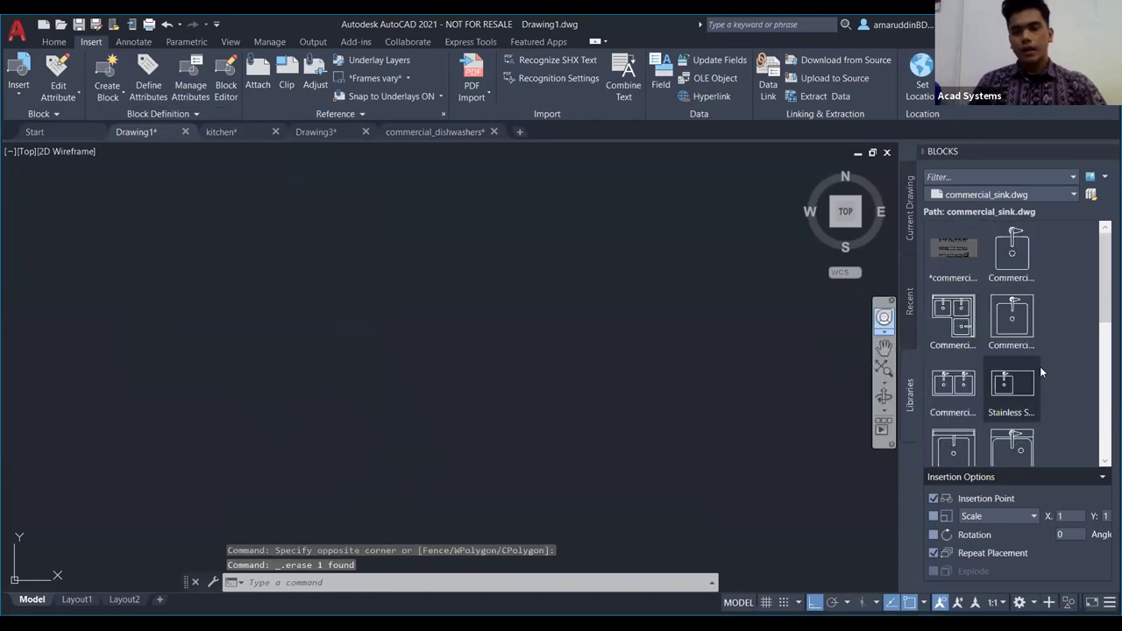
scroll(1026, 334, down, 1)
scroll(997, 265, up, 1)
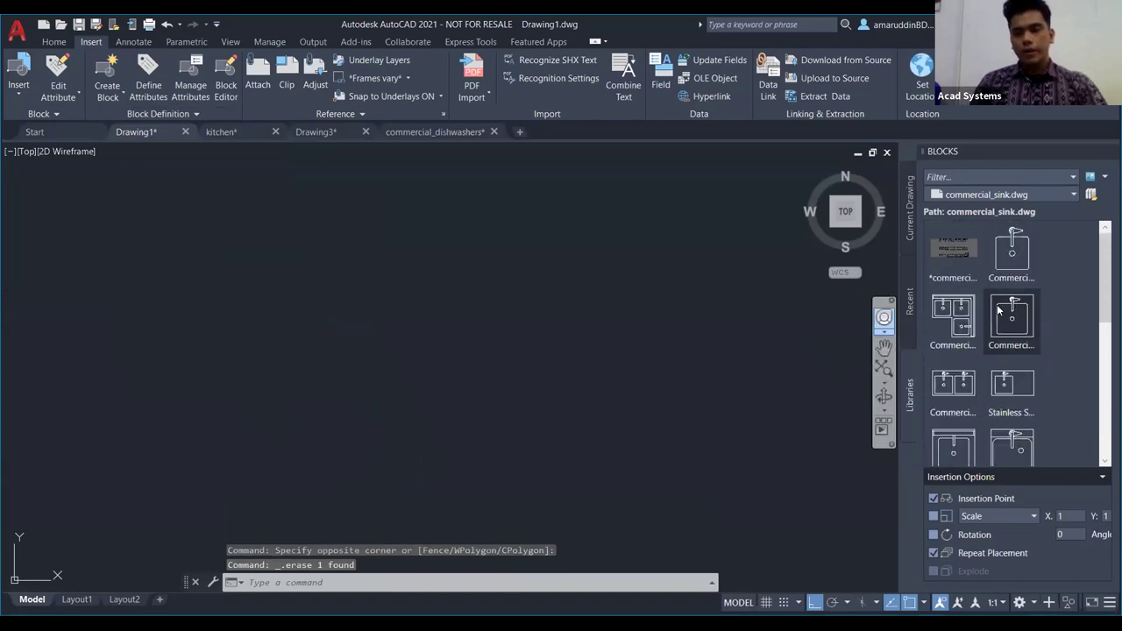
click(946, 319)
scroll(583, 167, down, 5)
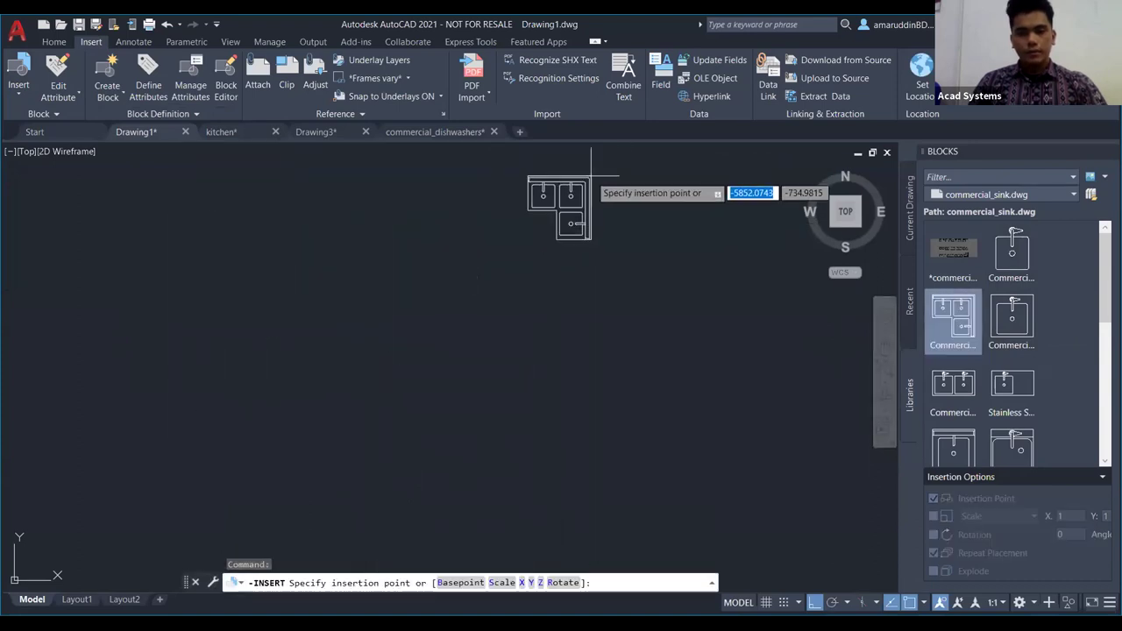
click(549, 234)
scroll(571, 327, up, 8)
scroll(530, 298, down, 4)
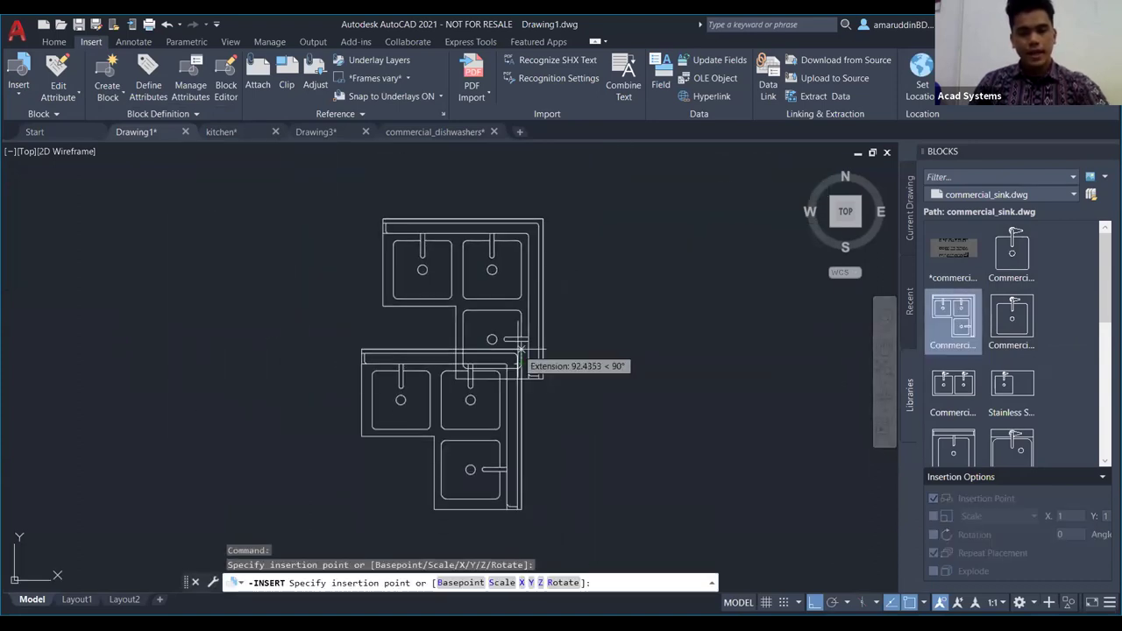
key(Escape)
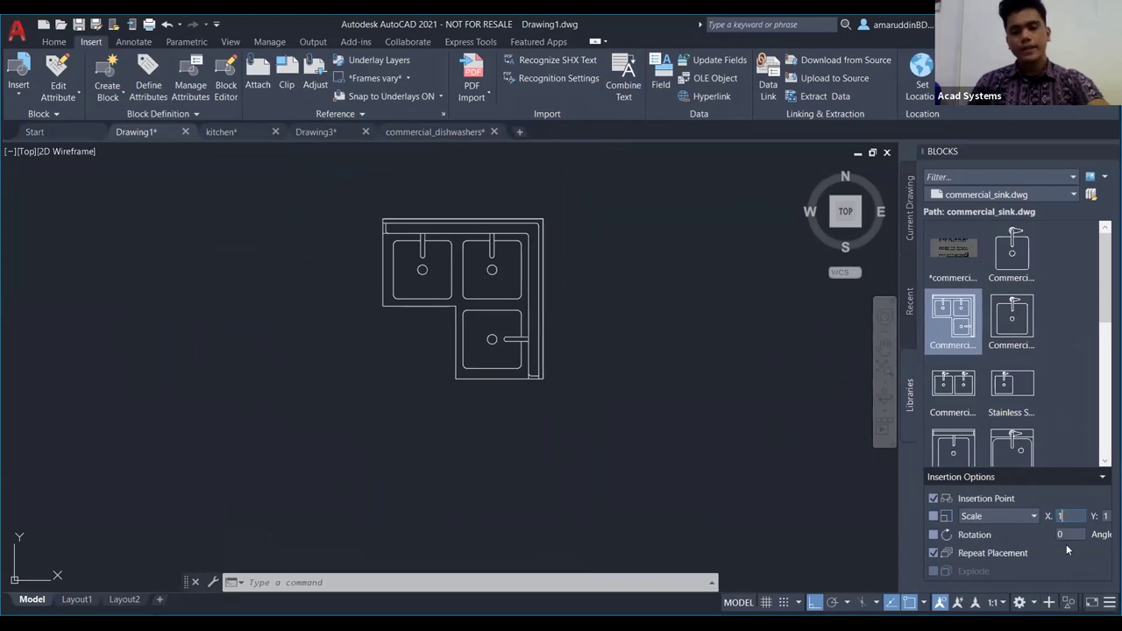
Step: Set Scale X to 2 and add a second L-shaped sink at double width
key(BackSpace)
text(2)
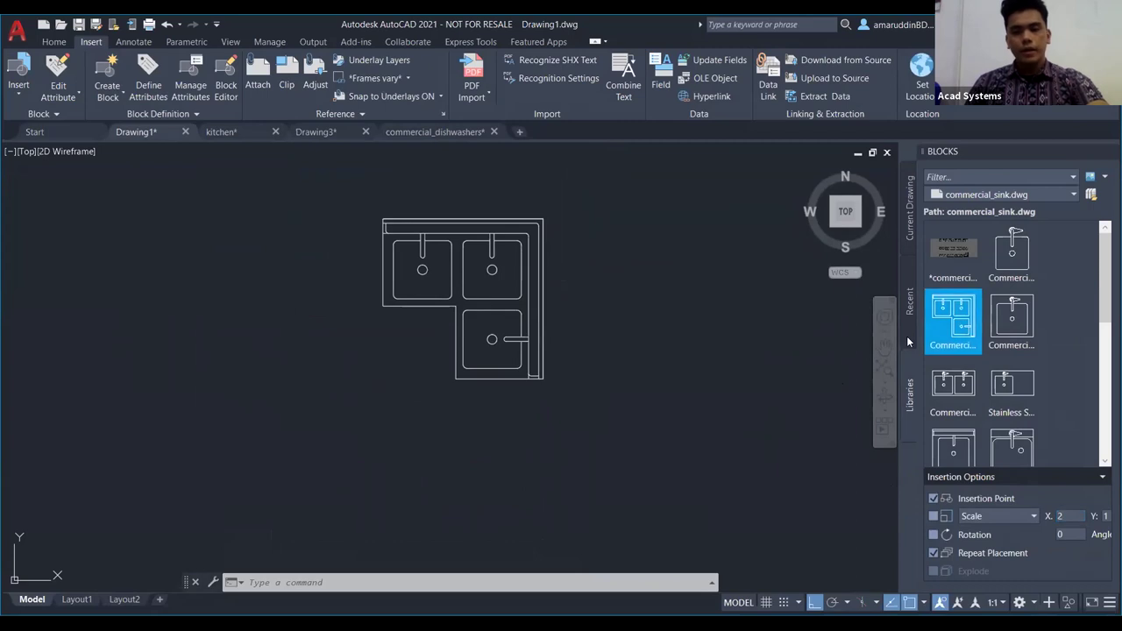
scroll(605, 285, down, 2)
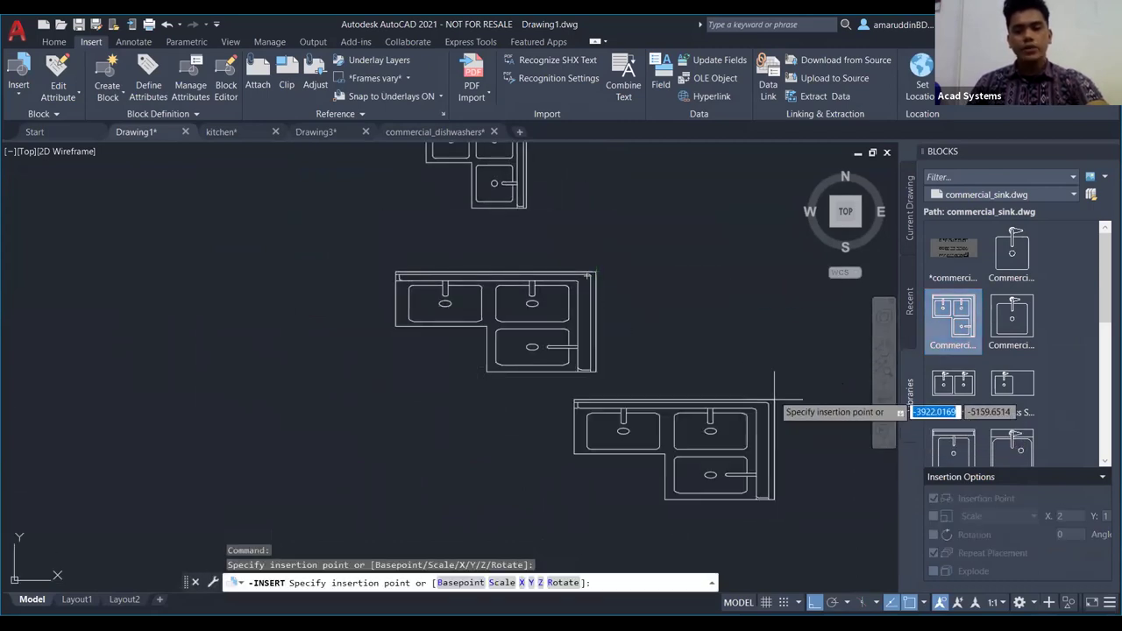
key(Escape)
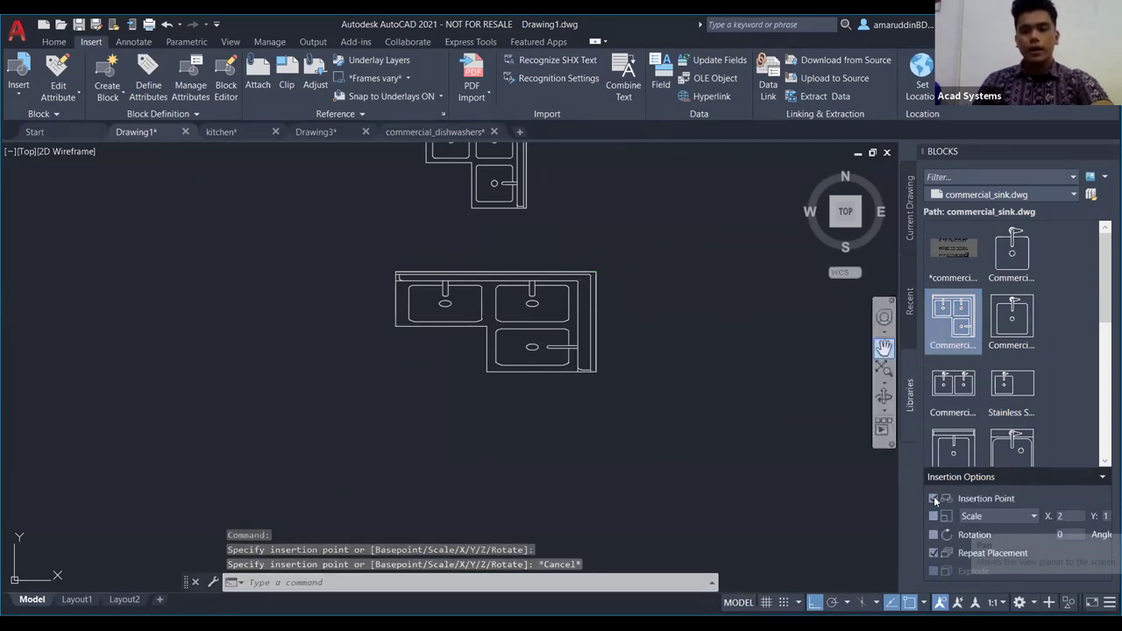
scroll(645, 370, down, 3)
mouse_move(637, 428)
middle_down()
mouse_move(692, 386)
mouse_move(732, 373)
middle_up()
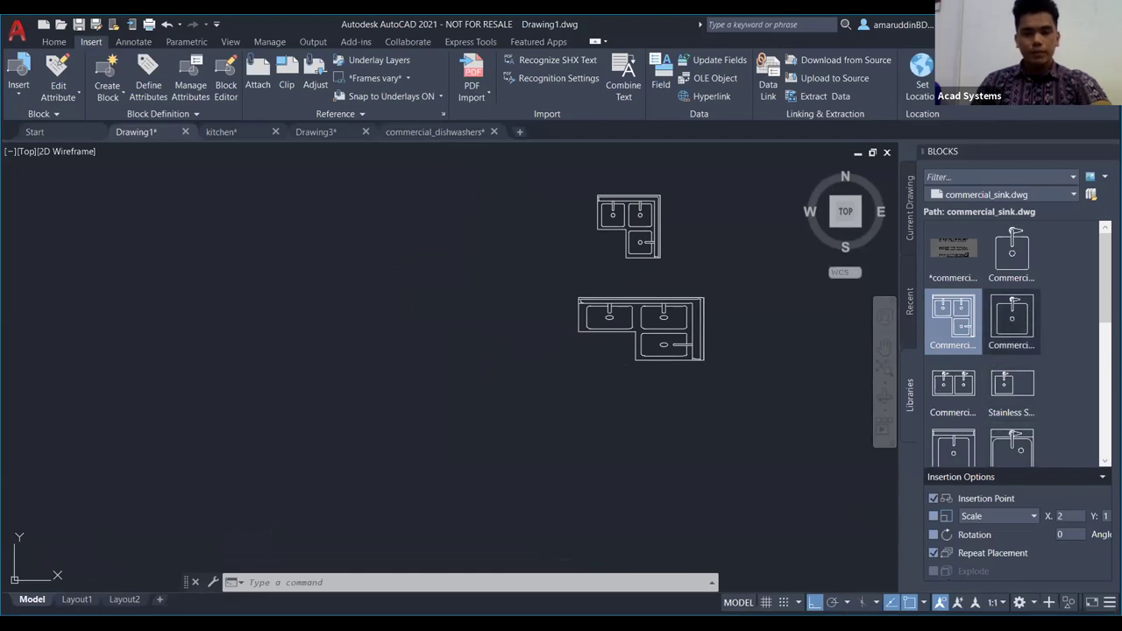
Step: Place six single-bowl commercial sinks at scattered points across the drawing
click(1012, 320)
click(302, 325)
click(457, 393)
click(282, 425)
click(148, 274)
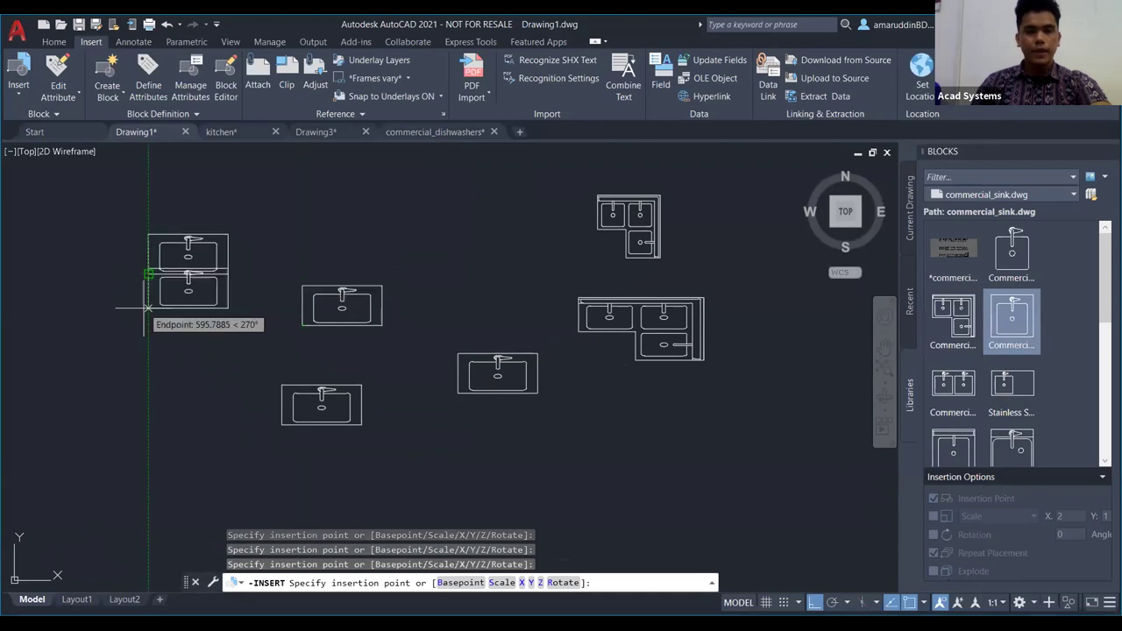
middle_drag(119, 382, 272, 312)
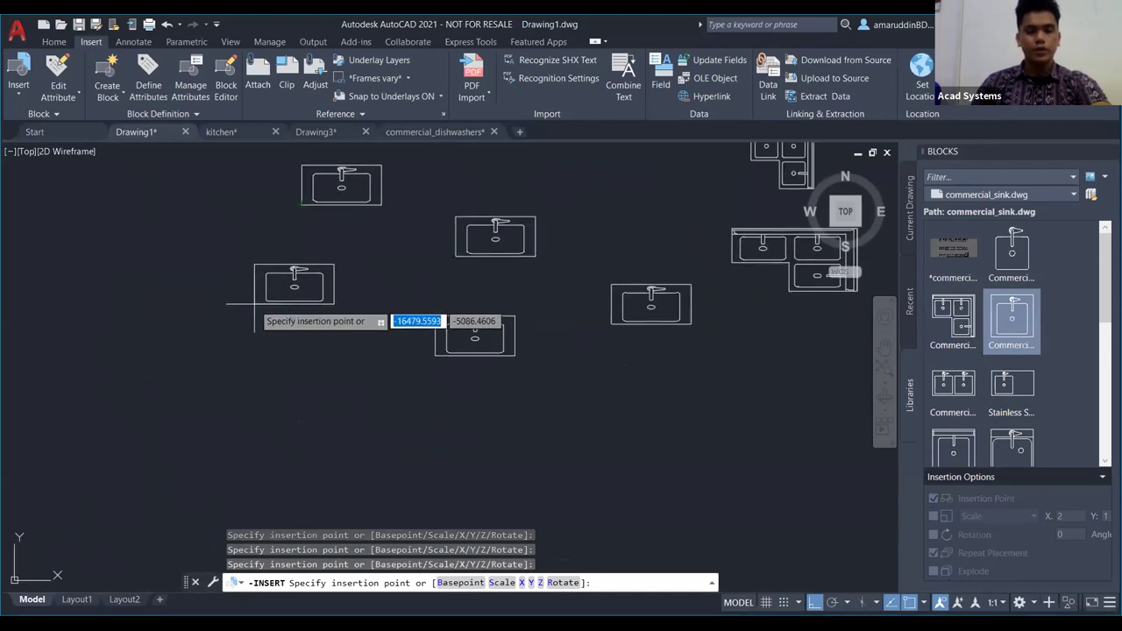
click(254, 305)
click(234, 438)
key(Escape)
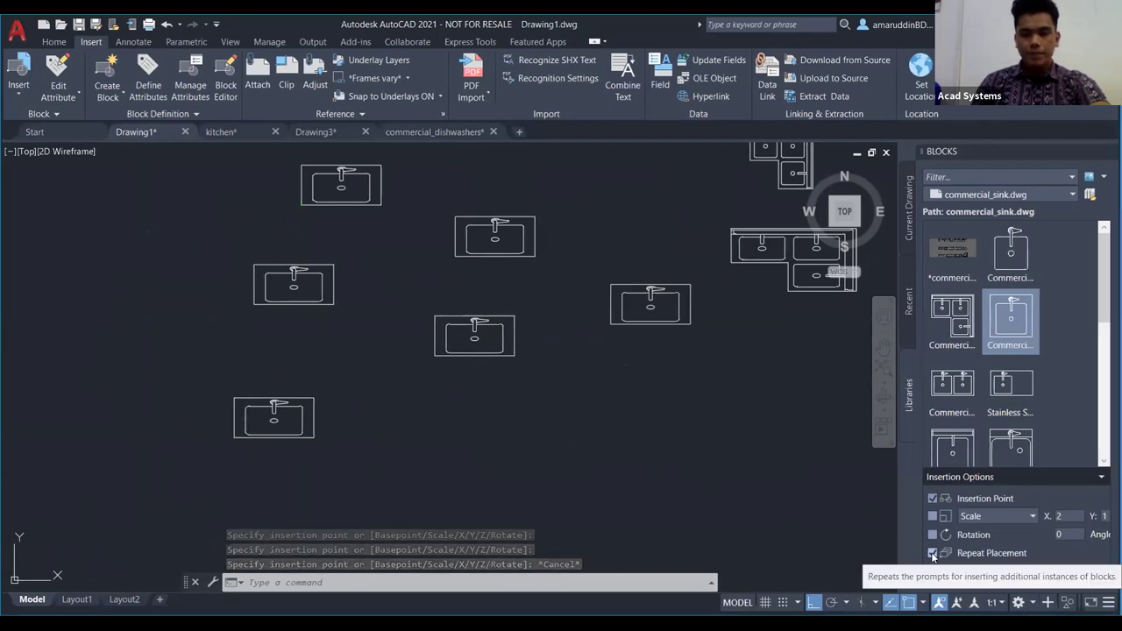
Step: Turn off Repeat Placement and insert one more single-bowl sink
click(933, 553)
click(1003, 319)
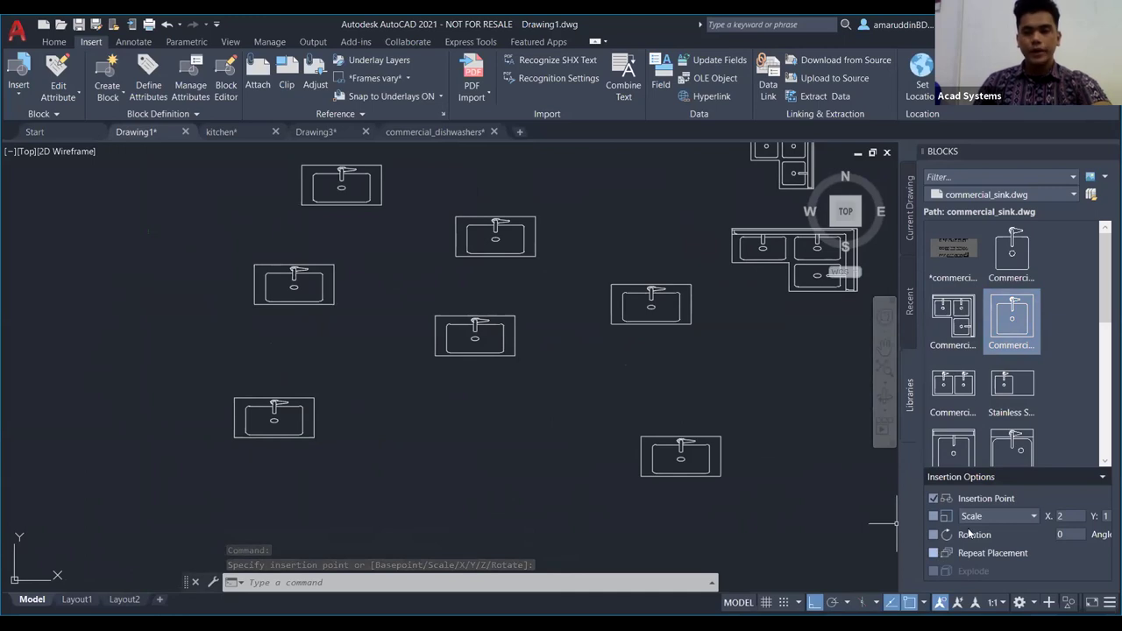
key(Escape)
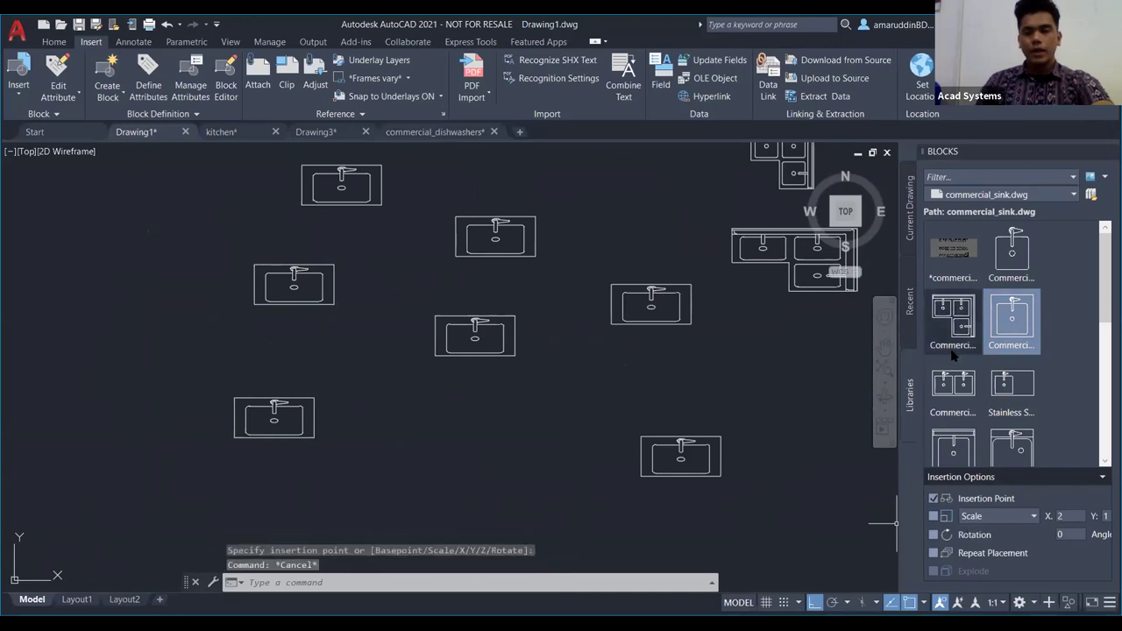
Step: Enable Rotation on insert and place an L-shaped double sink tilted near the upper left, Ortho off
click(933, 534)
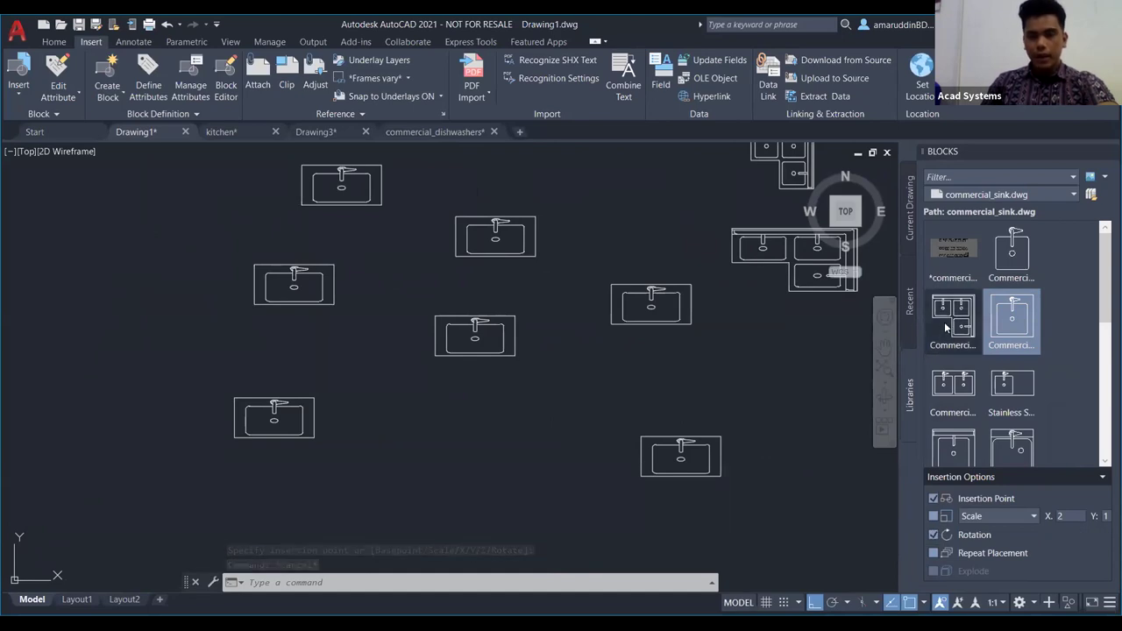
scroll(952, 331, down, 1)
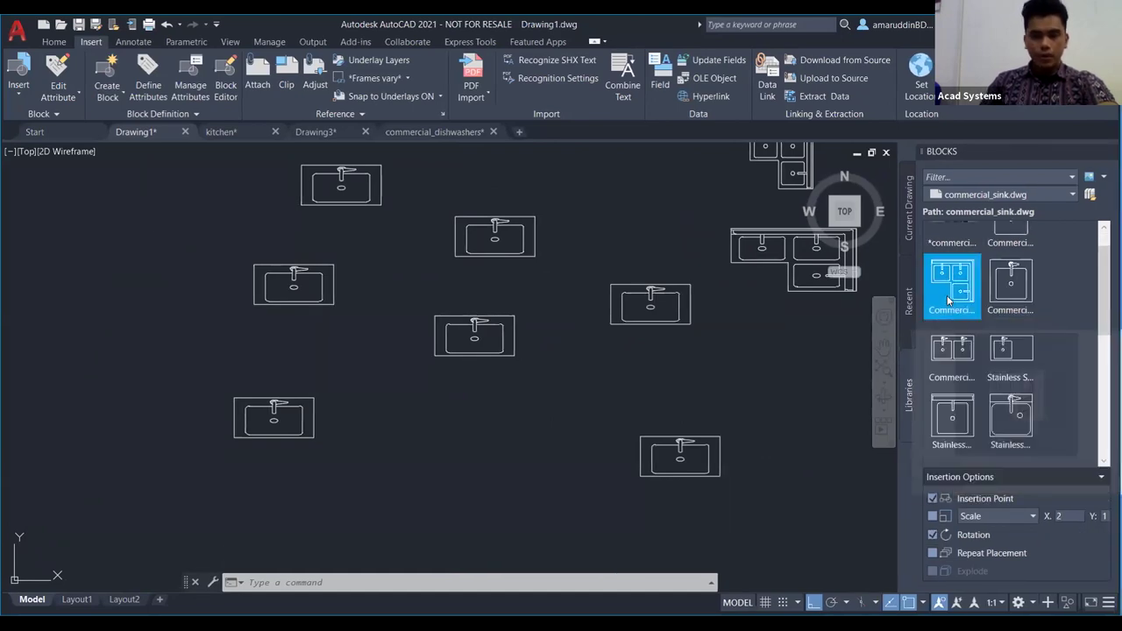
drag(947, 294, 261, 270)
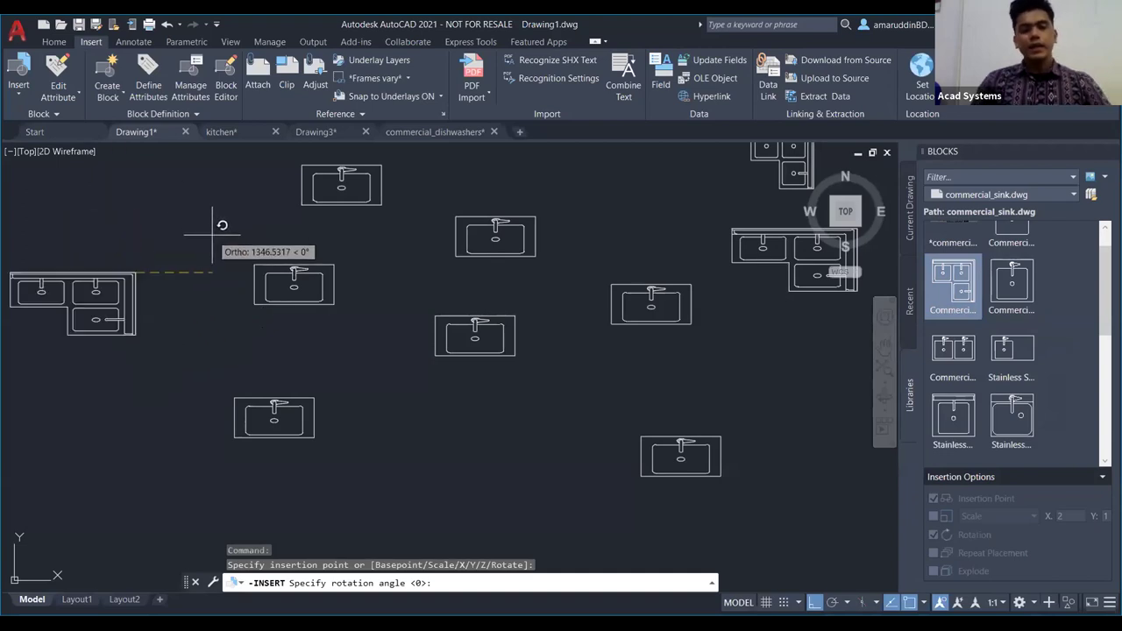
click(816, 603)
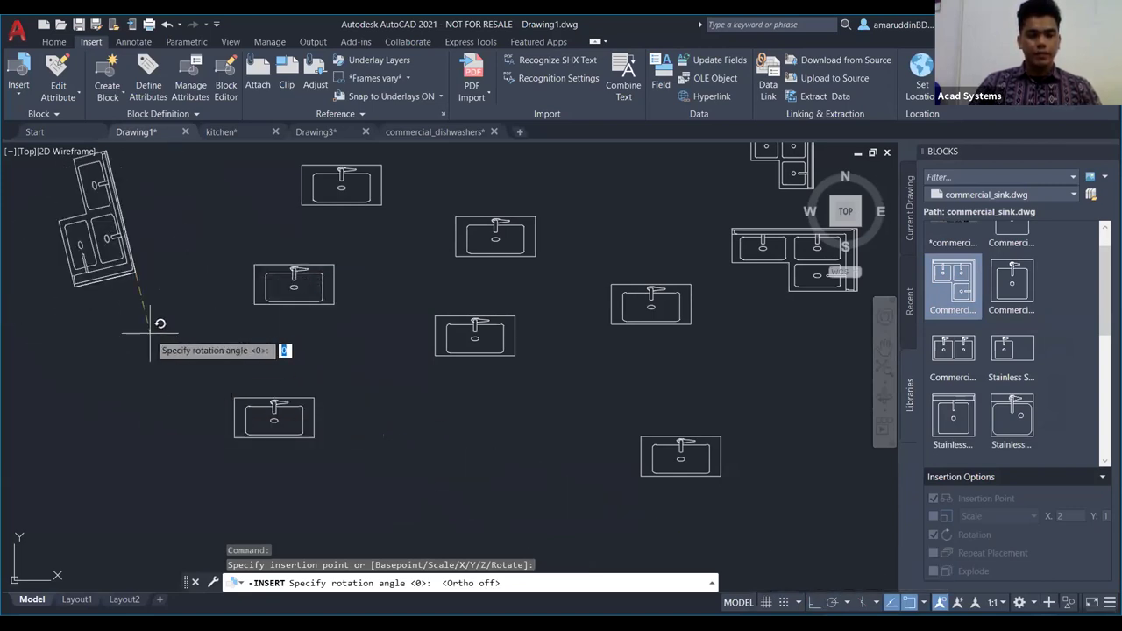
click(113, 292)
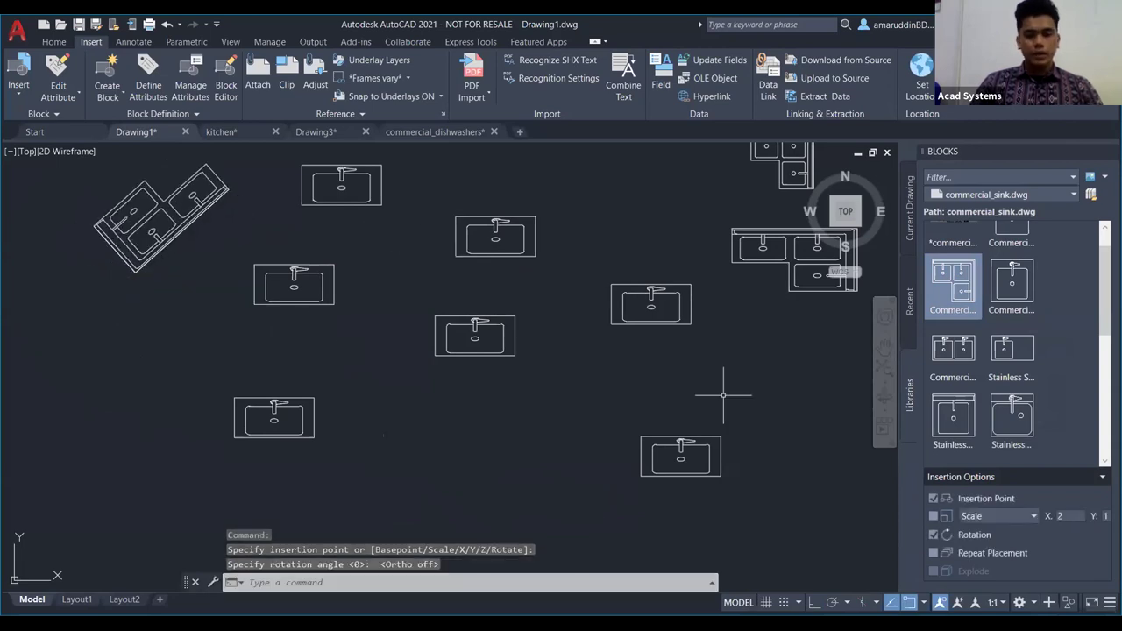
Step: Window-select all ten sink blocks and delete them
scroll(721, 399, down, 5)
scroll(722, 396, up, 5)
scroll(574, 372, down, 5)
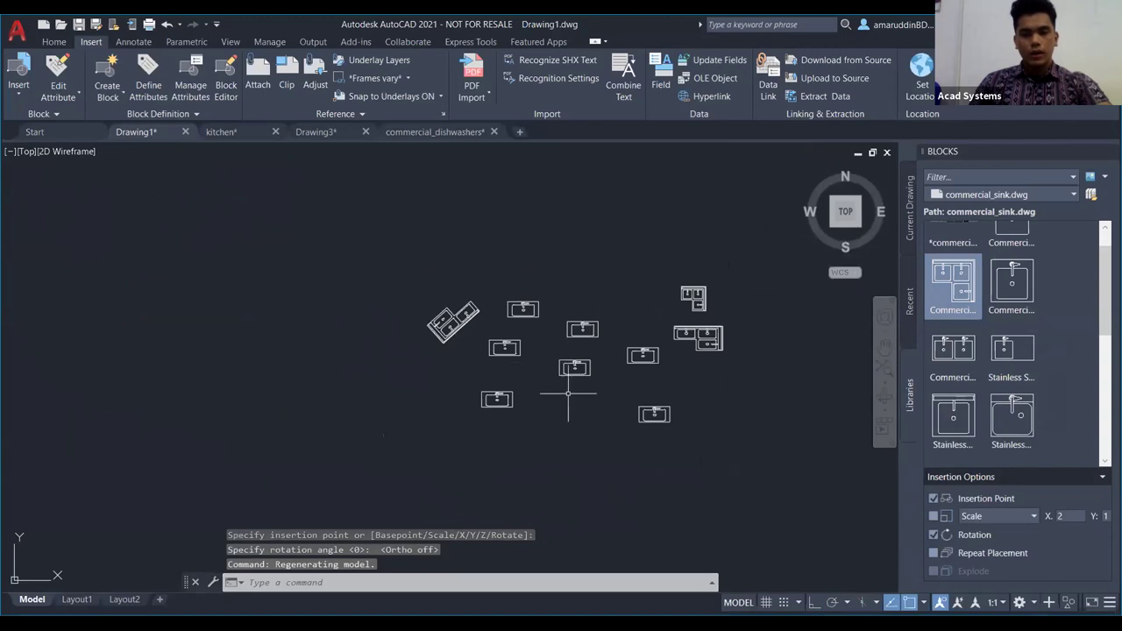
scroll(578, 385, up, 3)
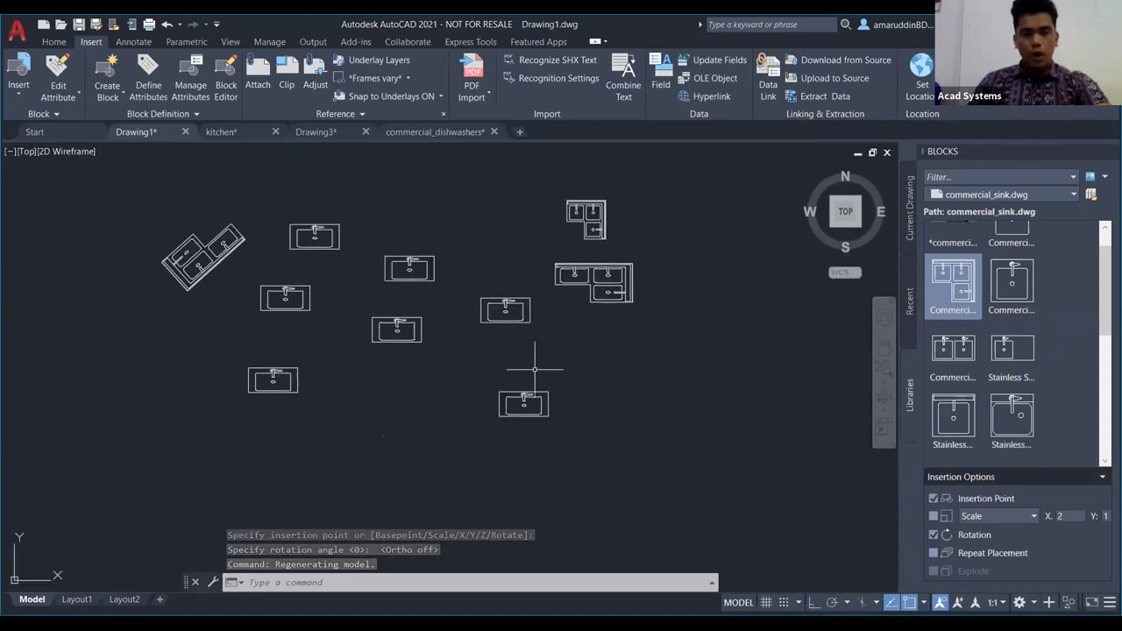
scroll(601, 318, down, 3)
click(676, 478)
click(255, 234)
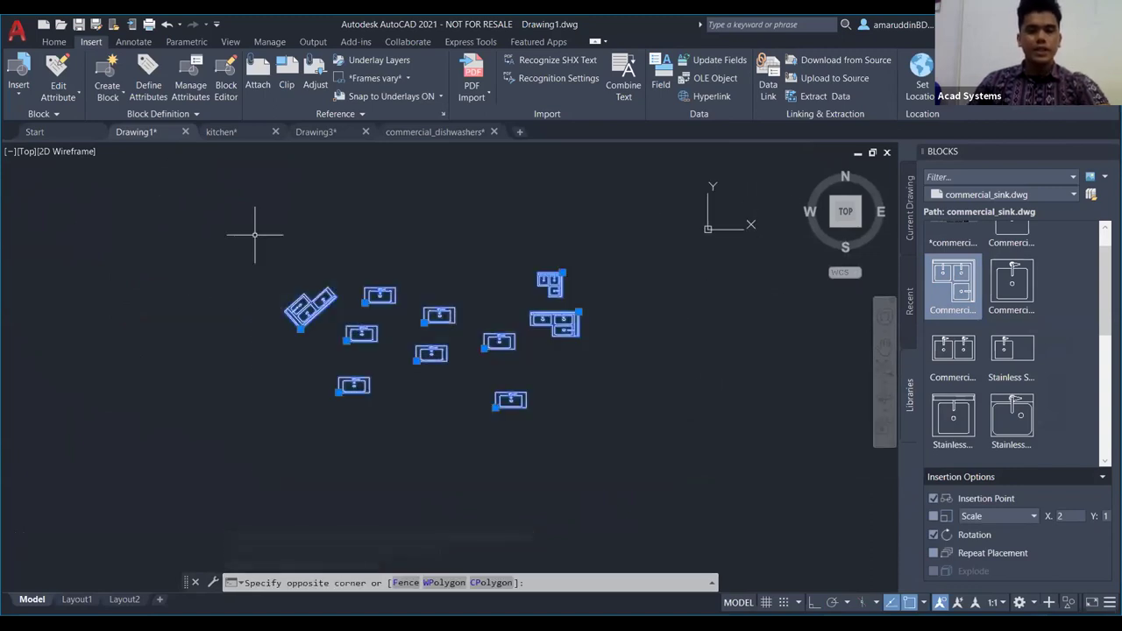
key(Delete)
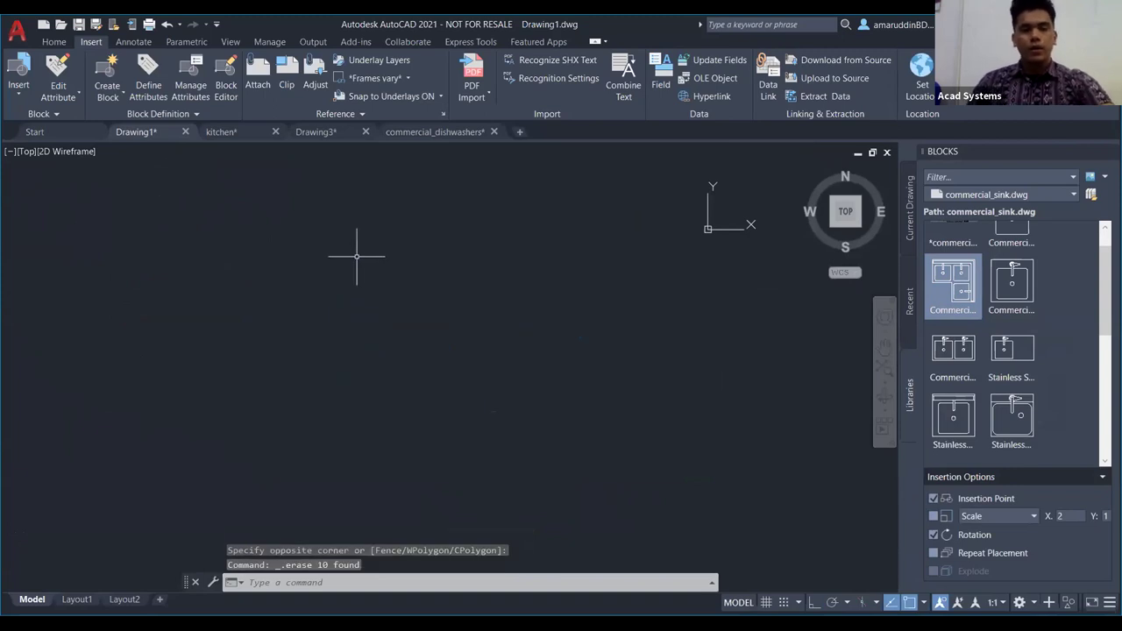
key(Escape)
key(Escape)
key(Escape)
Step: Open Tool Palettes with TOOL, close the Blocks palette, dock it, and show the Mechanical tab
text(TO)
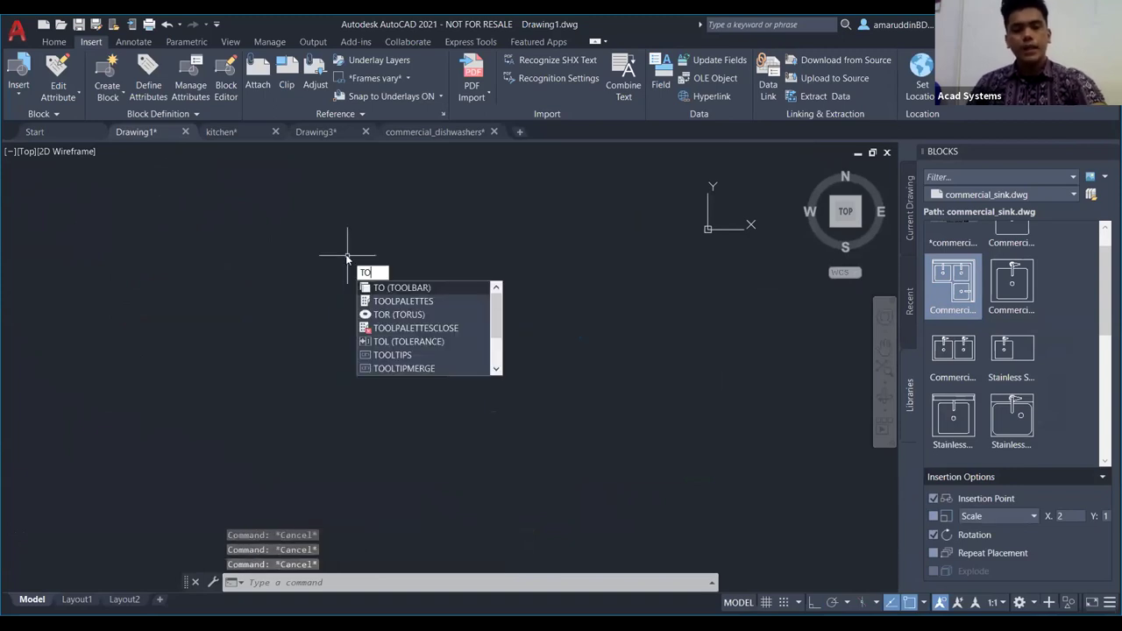
text(OL)
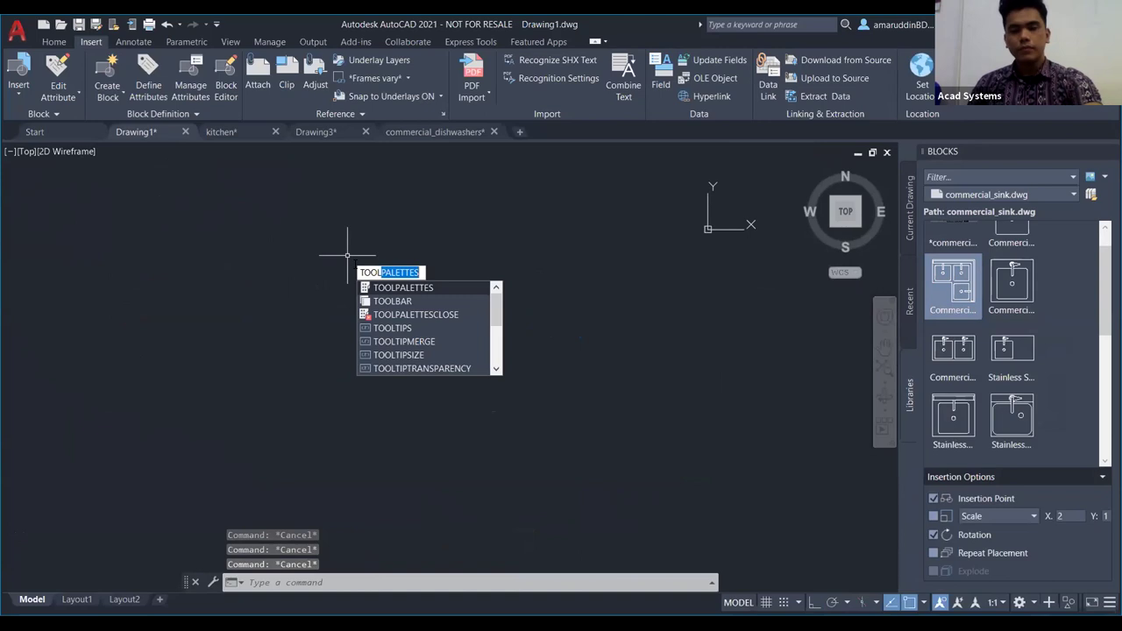
key(Return)
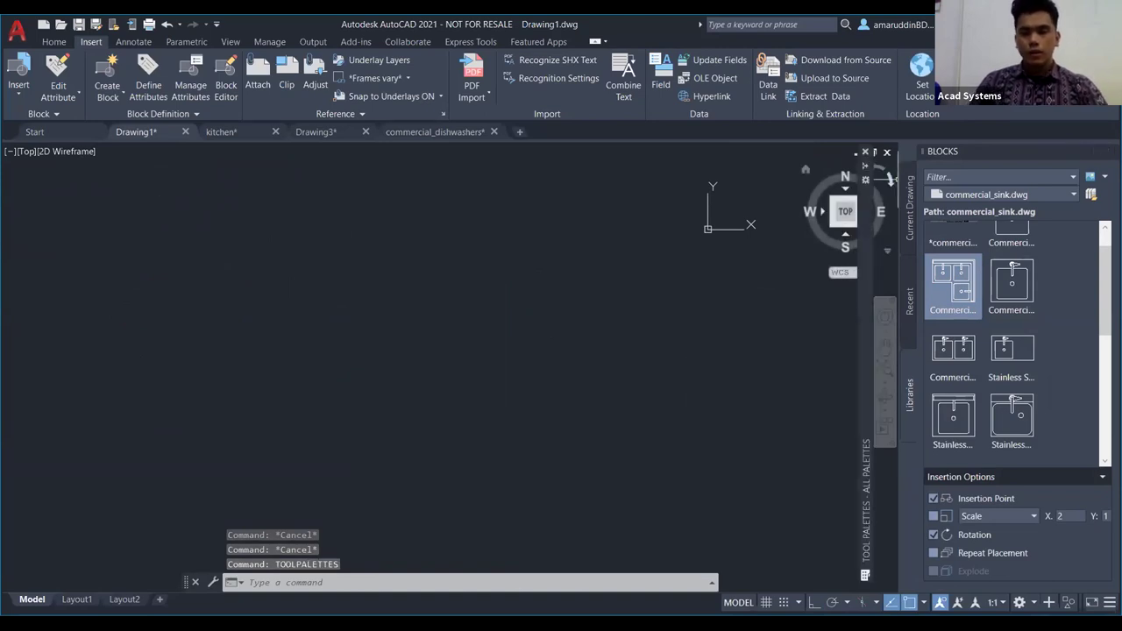
click(1111, 150)
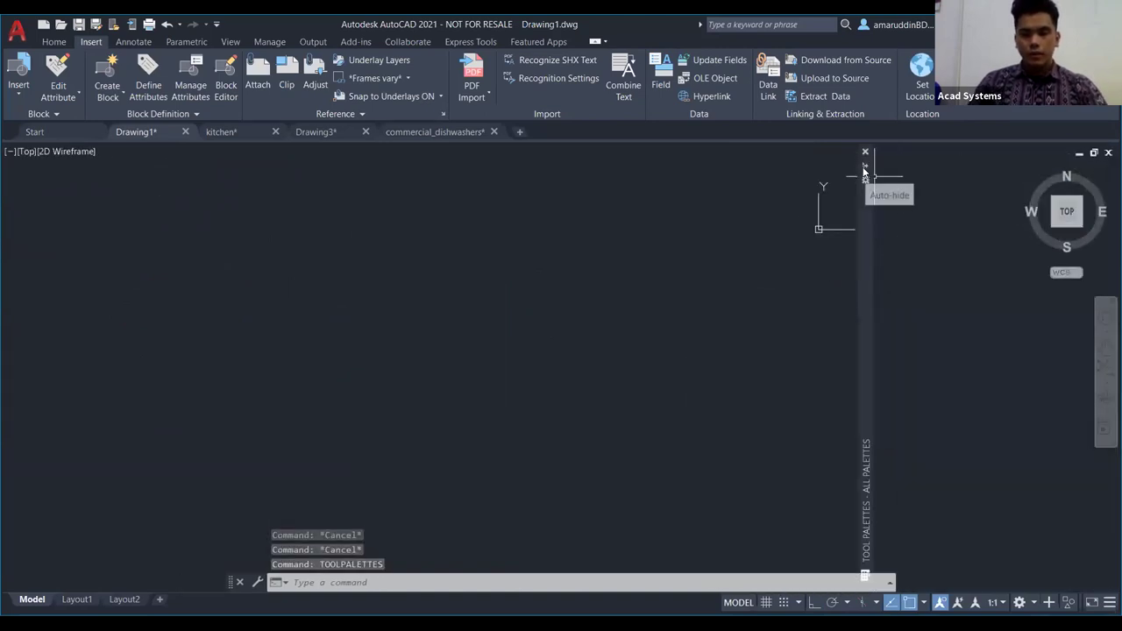
drag(868, 207, 1054, 231)
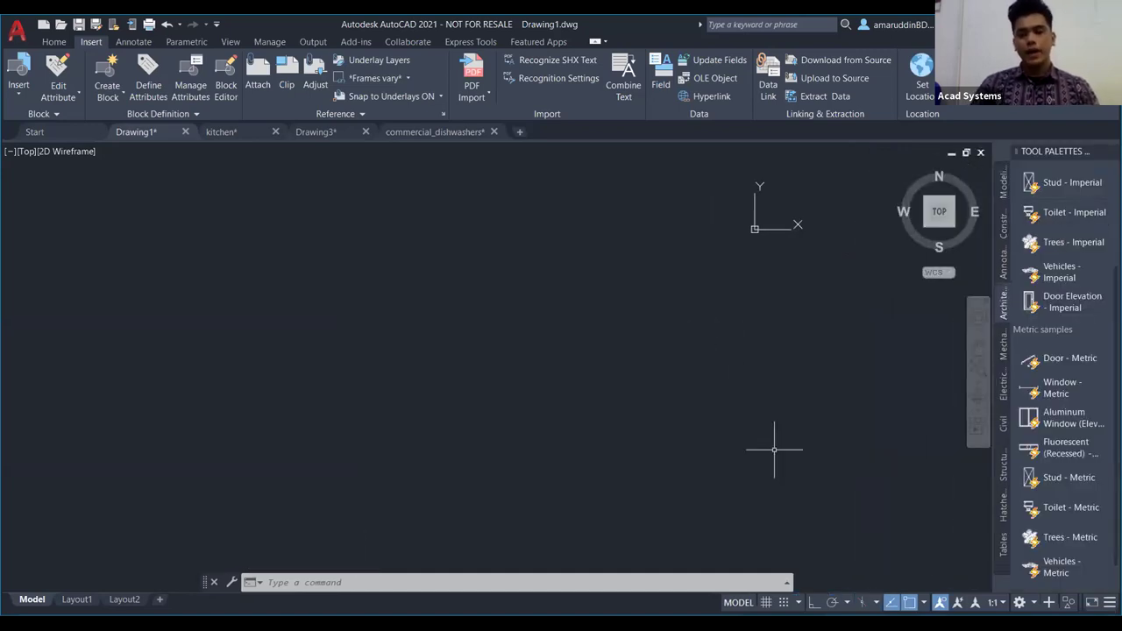
click(1005, 349)
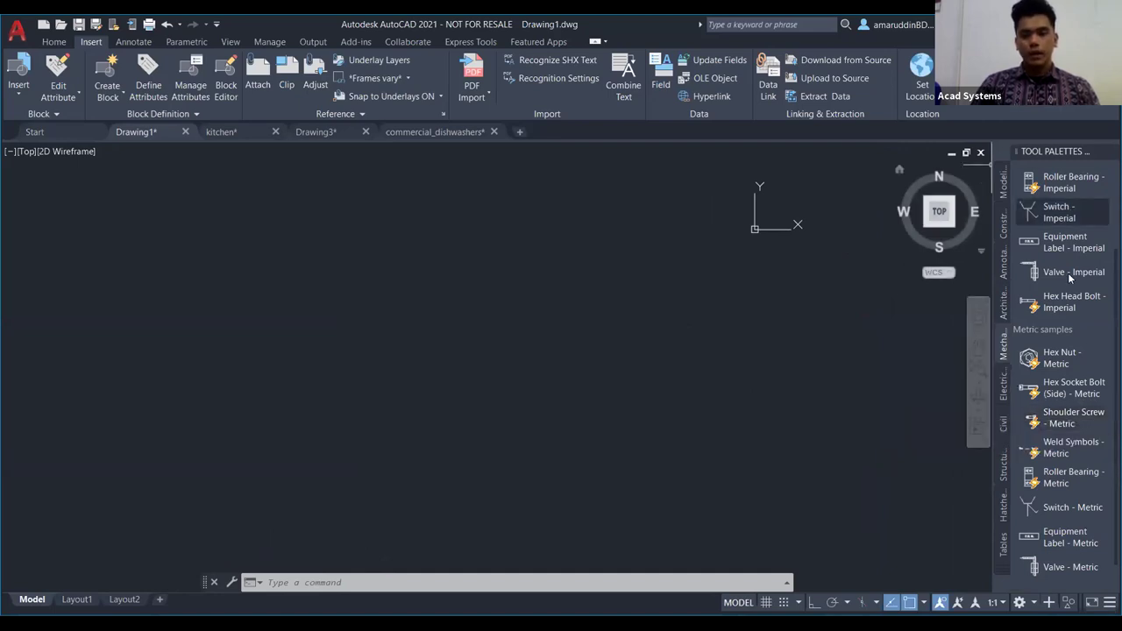
Step: Insert a Hex Socket Bolt (Side) - Metric and change its size from M8 to M10
click(1058, 391)
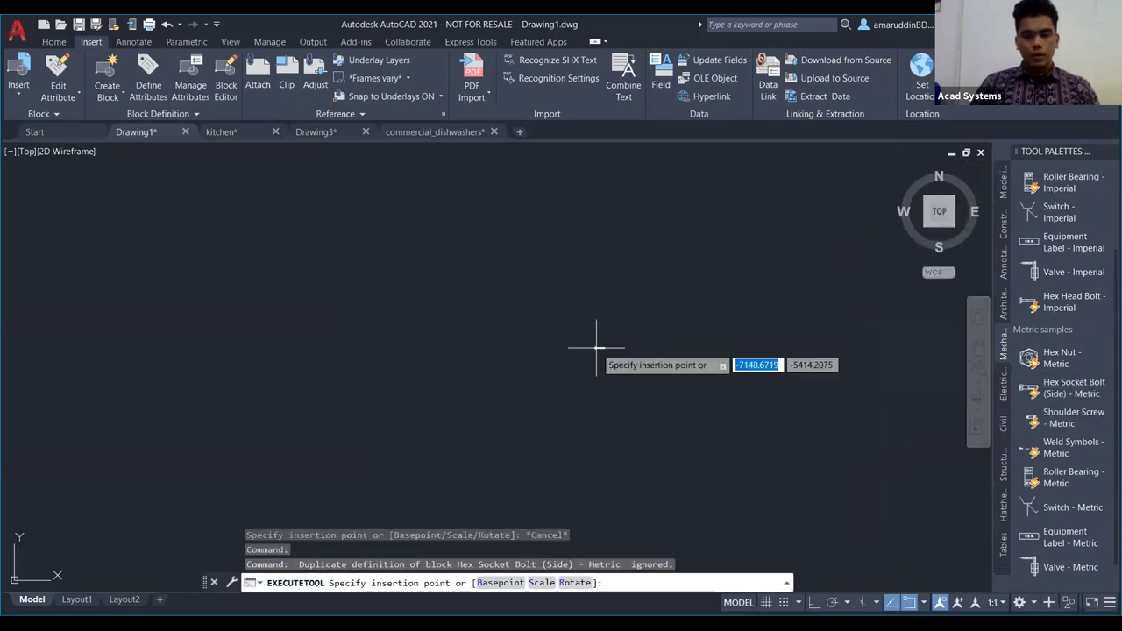
middle_drag(593, 366, 147, 227)
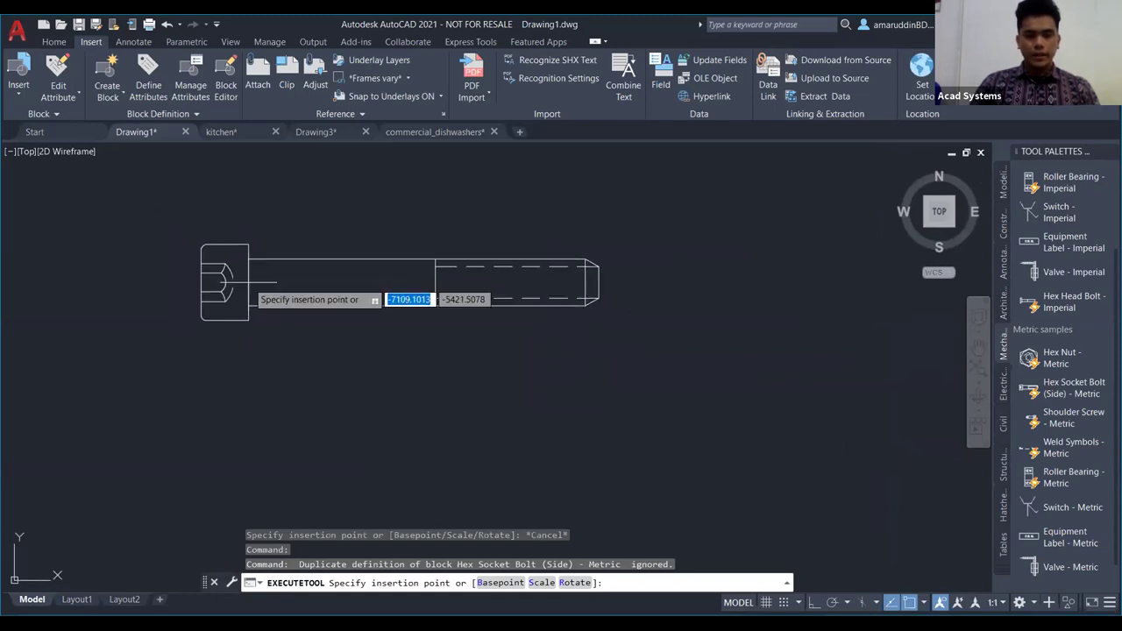
click(249, 281)
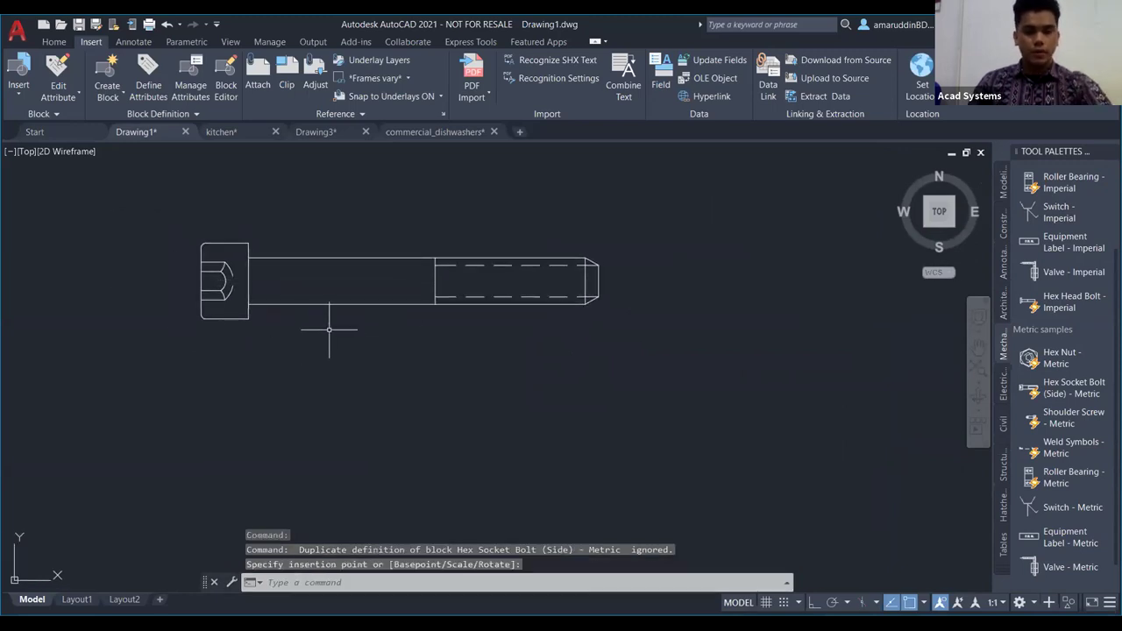
key(Escape)
click(258, 305)
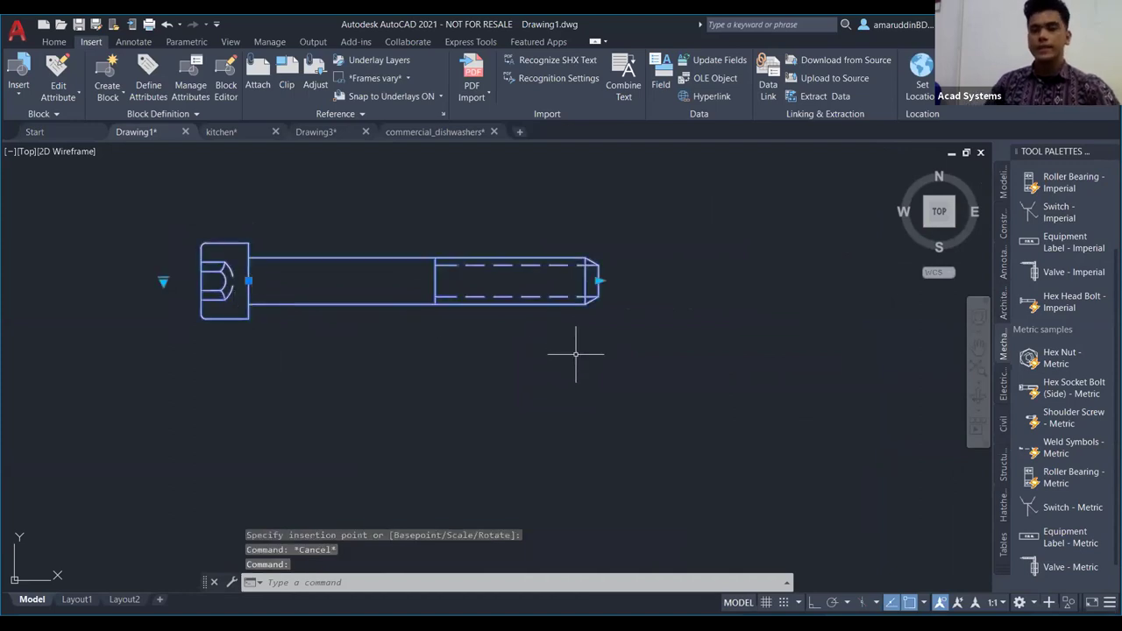
click(163, 282)
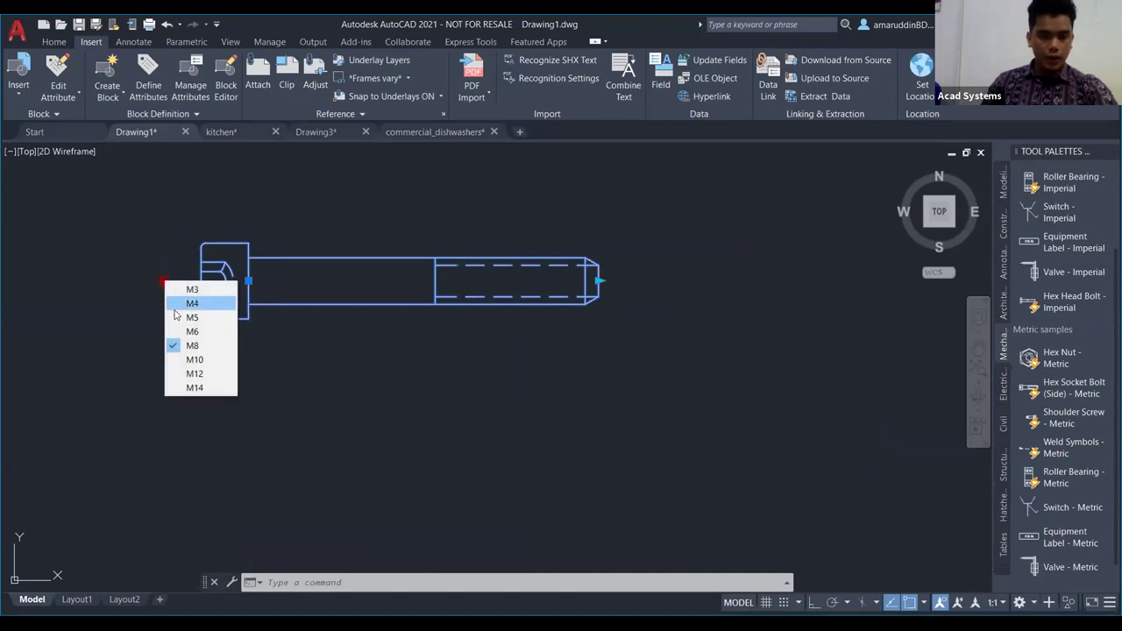
click(194, 360)
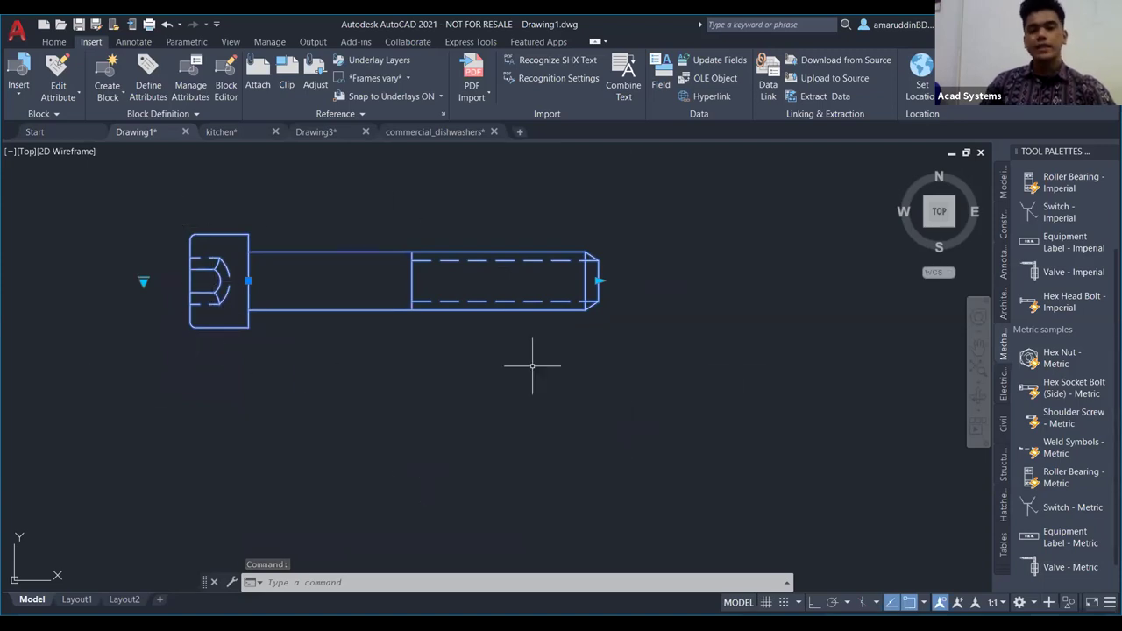
key(Escape)
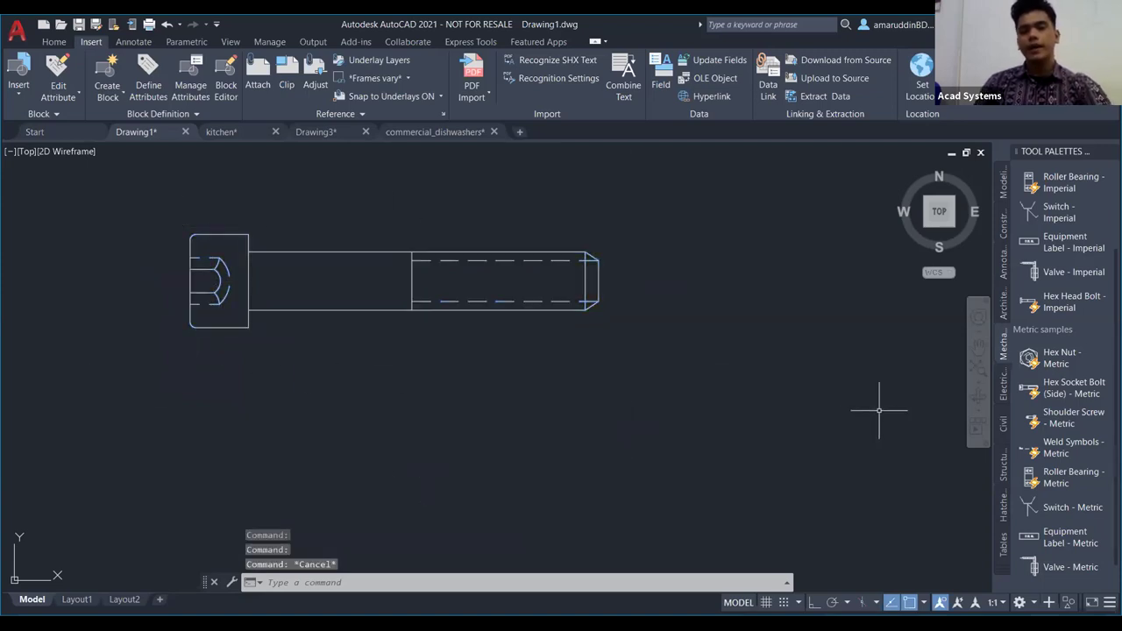
Step: Insert a Toilet - Metric from the Architectural tab and switch it to Elongated (Plan)
click(1005, 307)
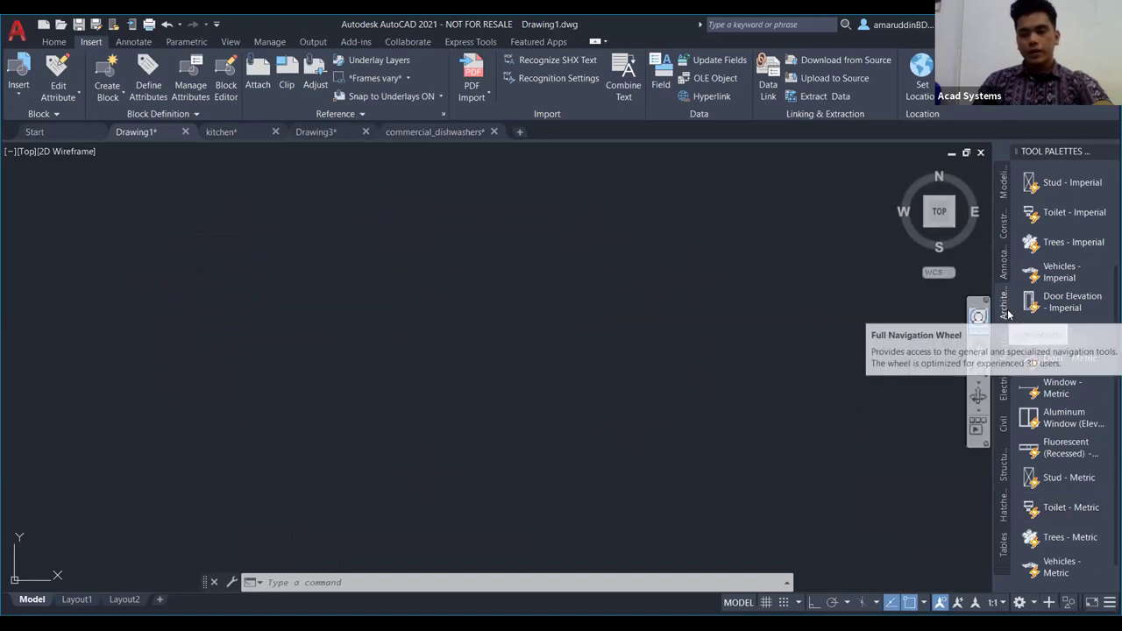
click(1068, 511)
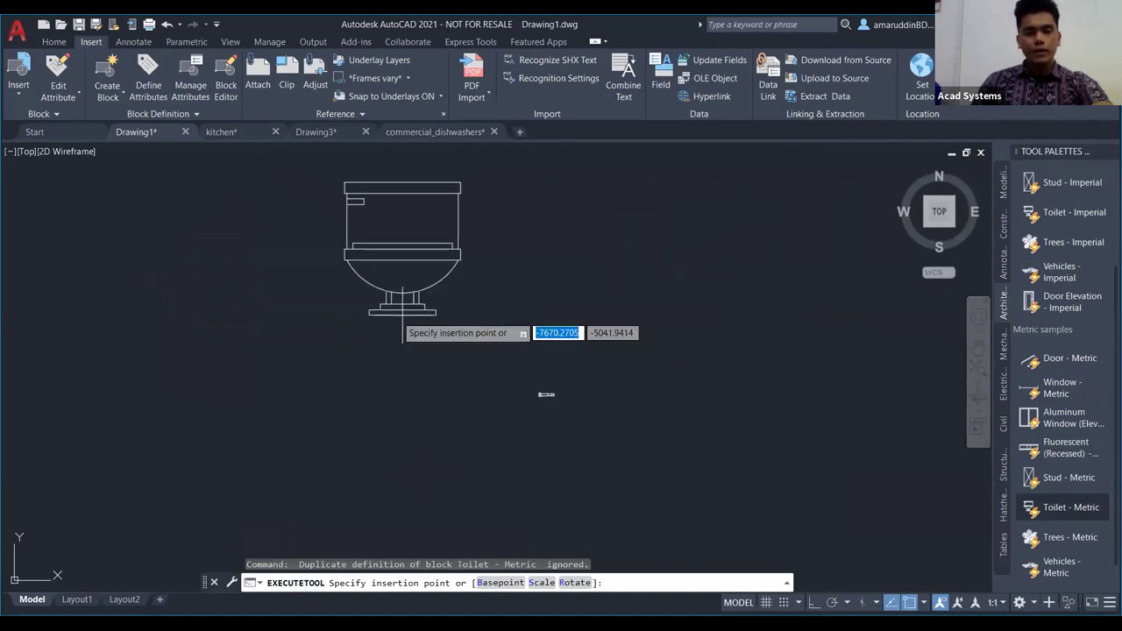
click(303, 303)
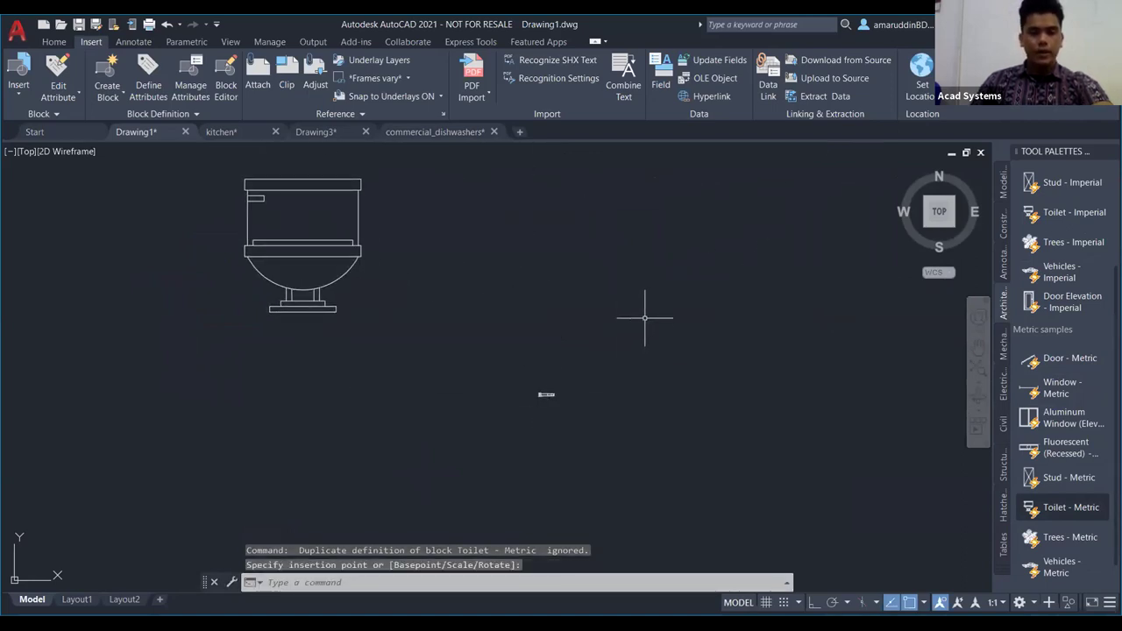
scroll(443, 293, up, 2)
middle_drag(443, 293, 712, 429)
scroll(712, 430, down, 2)
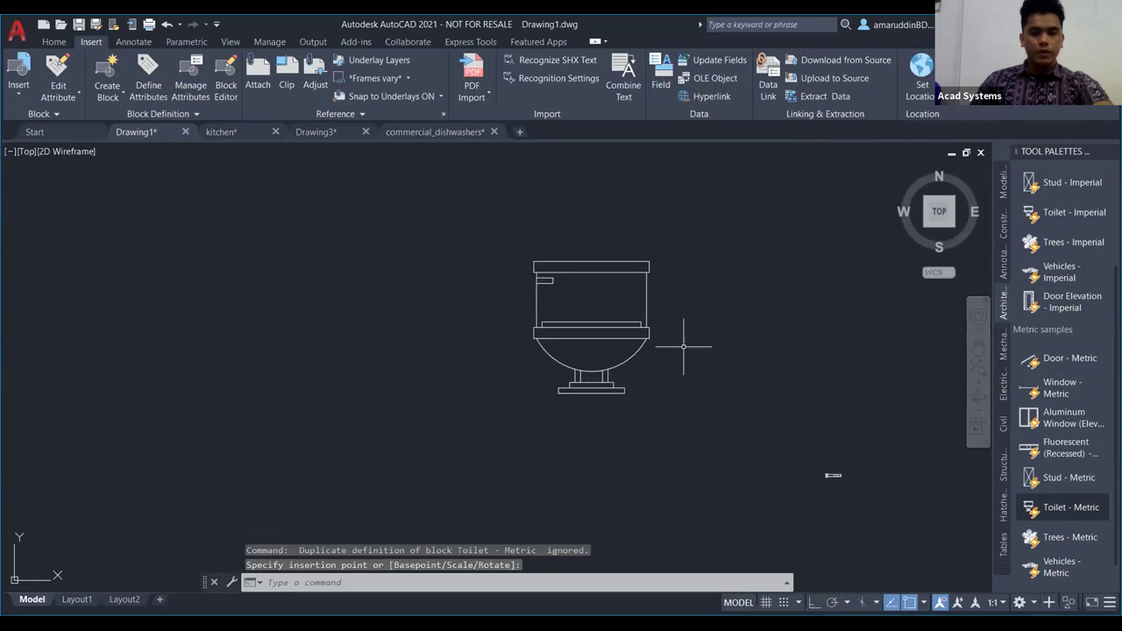
click(597, 337)
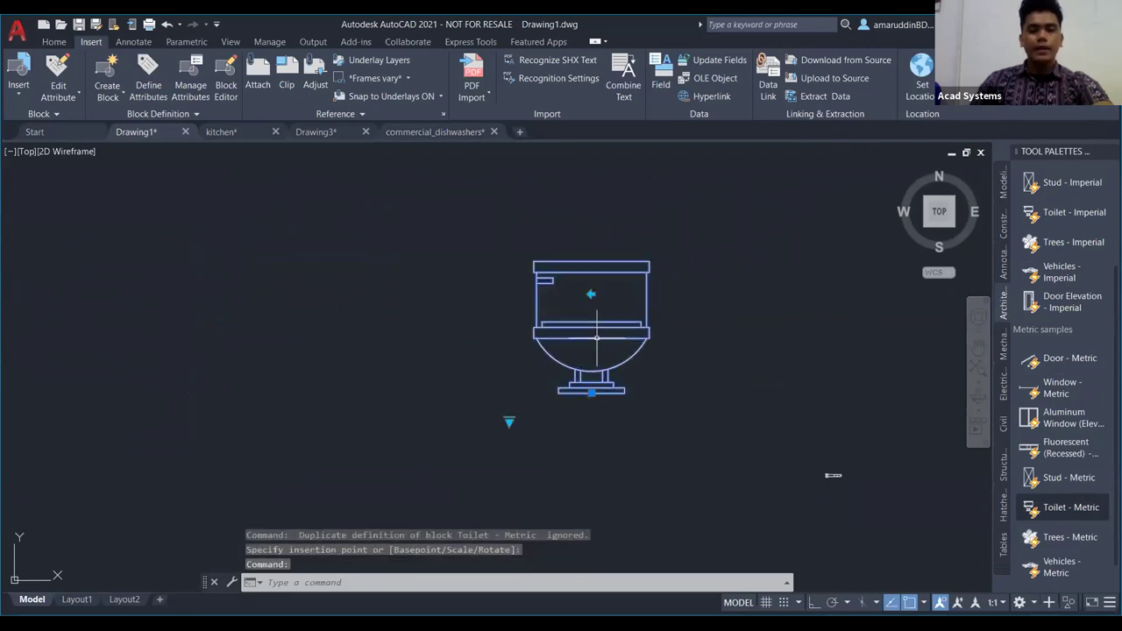
click(508, 423)
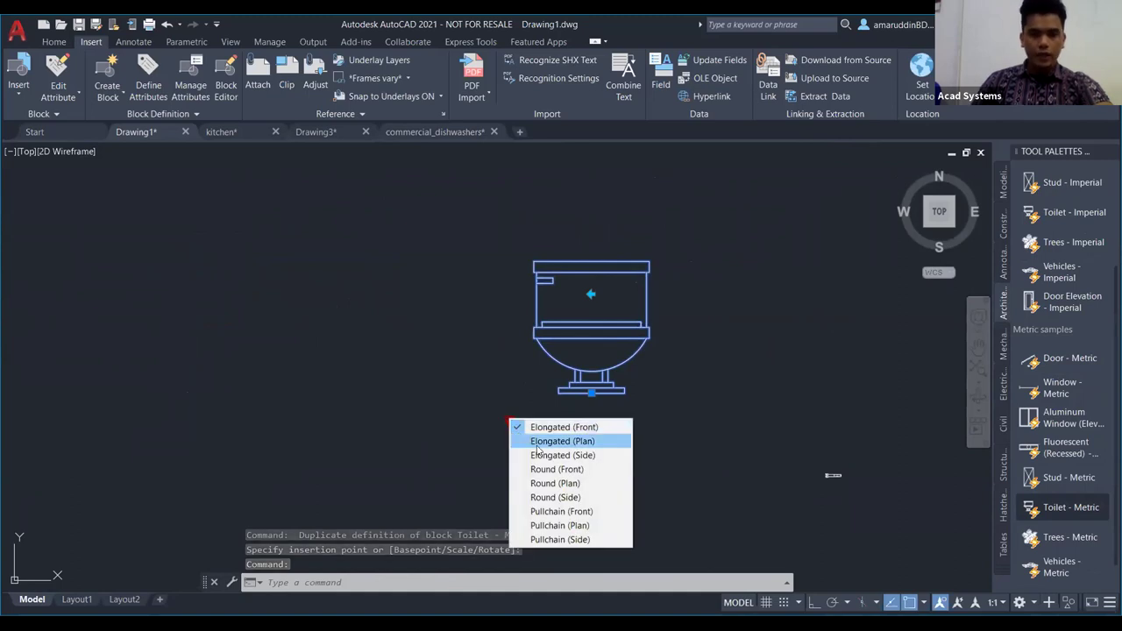
click(586, 443)
Step: Window-select the toilet and the bolt and erase them
scroll(631, 441, down, 3)
scroll(627, 456, up, 5)
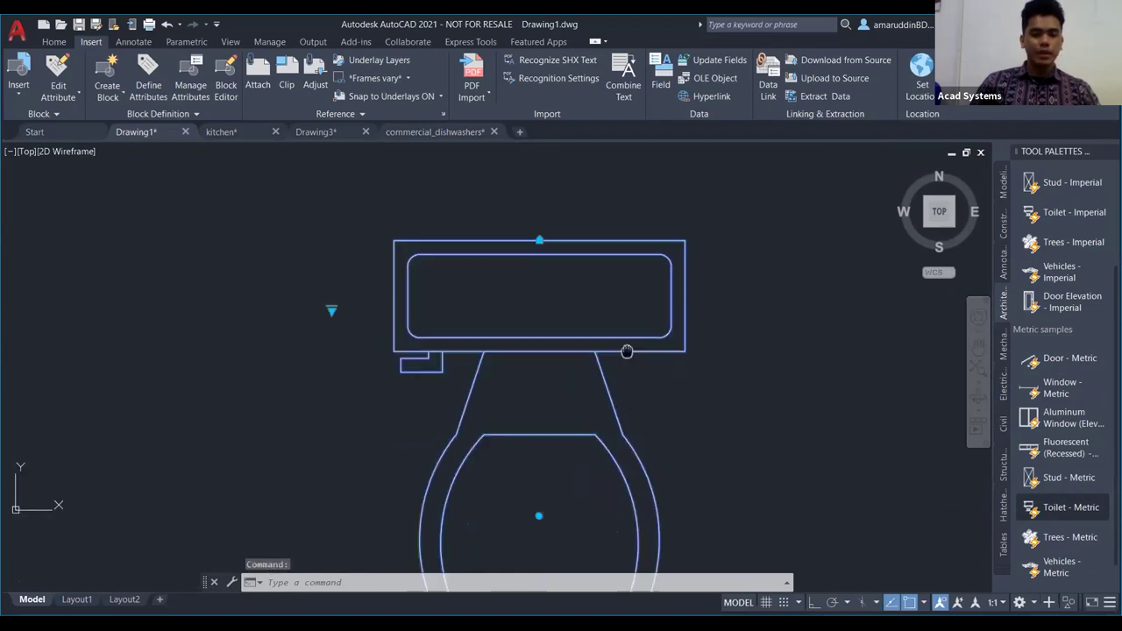
scroll(526, 246, down, 3)
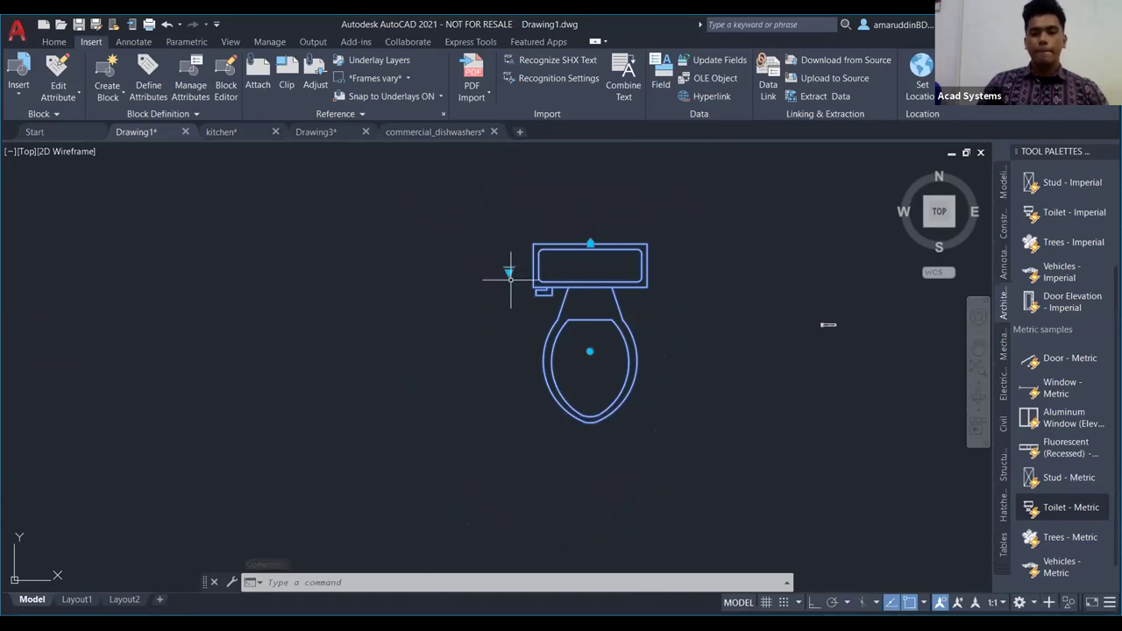
scroll(510, 279, down, 2)
middle_drag(764, 376, 652, 372)
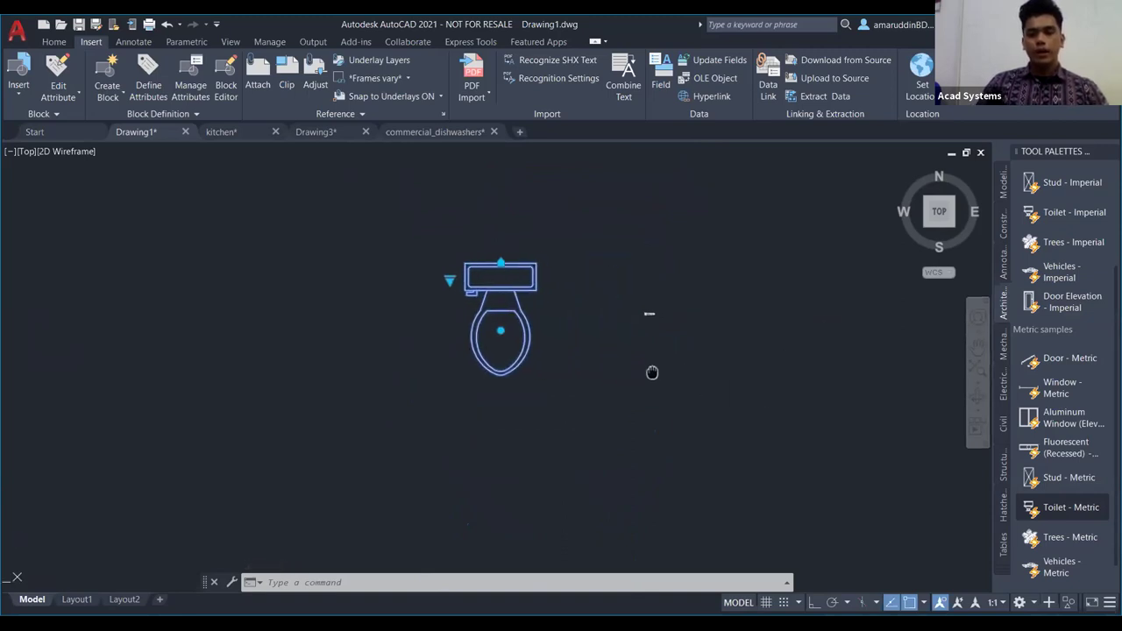
click(747, 431)
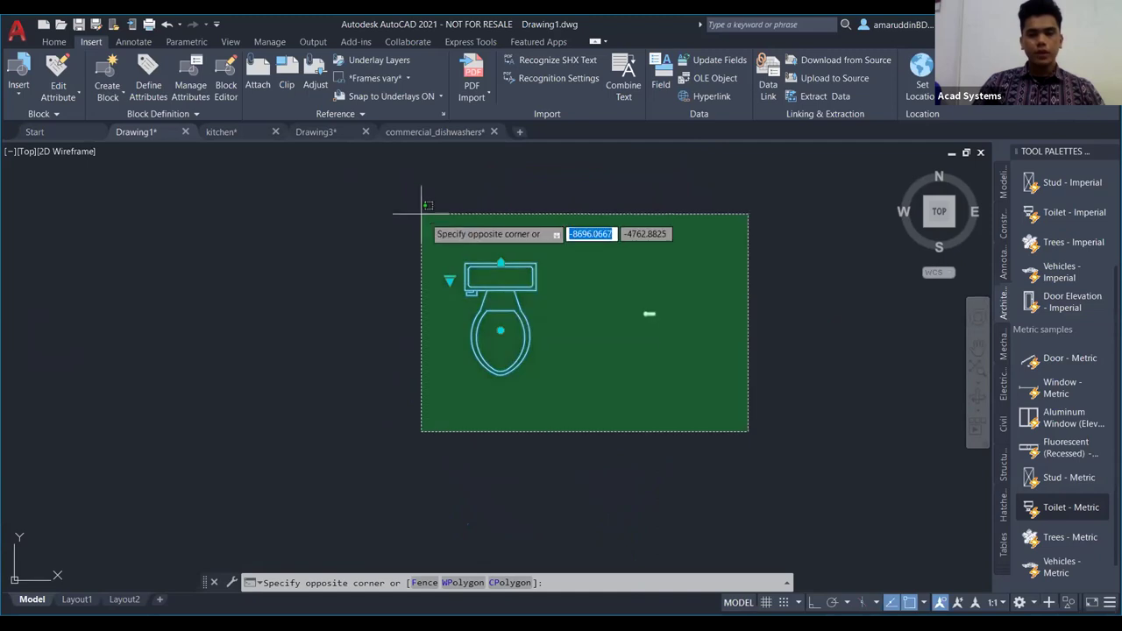
click(419, 215)
key(Delete)
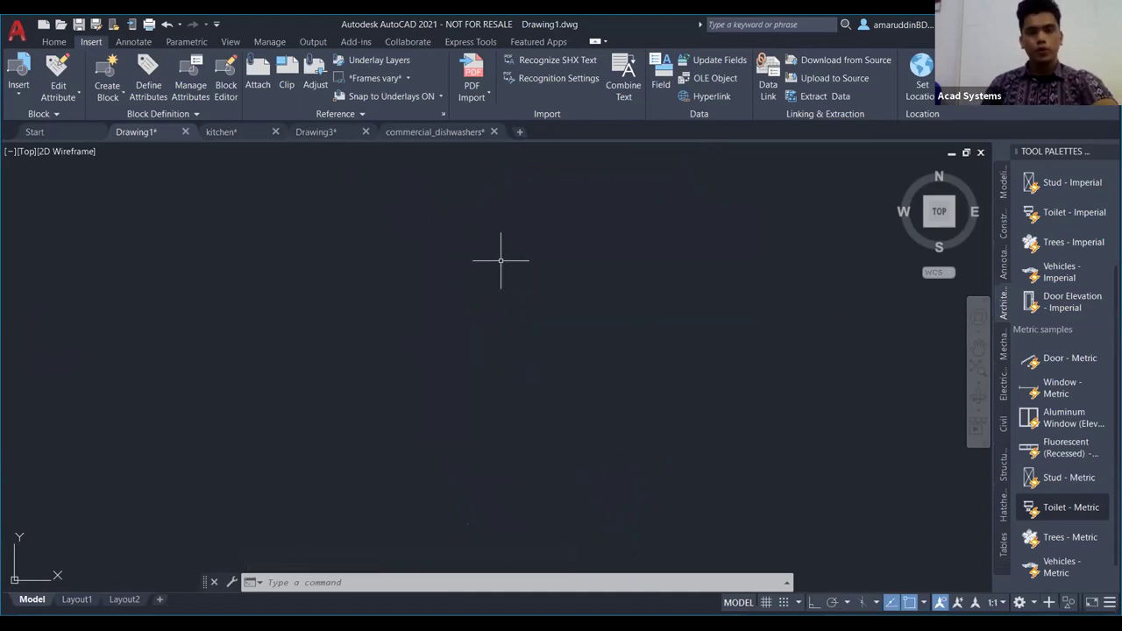
Step: Close the Tool Palettes window with Ctrl+3
key(Escape)
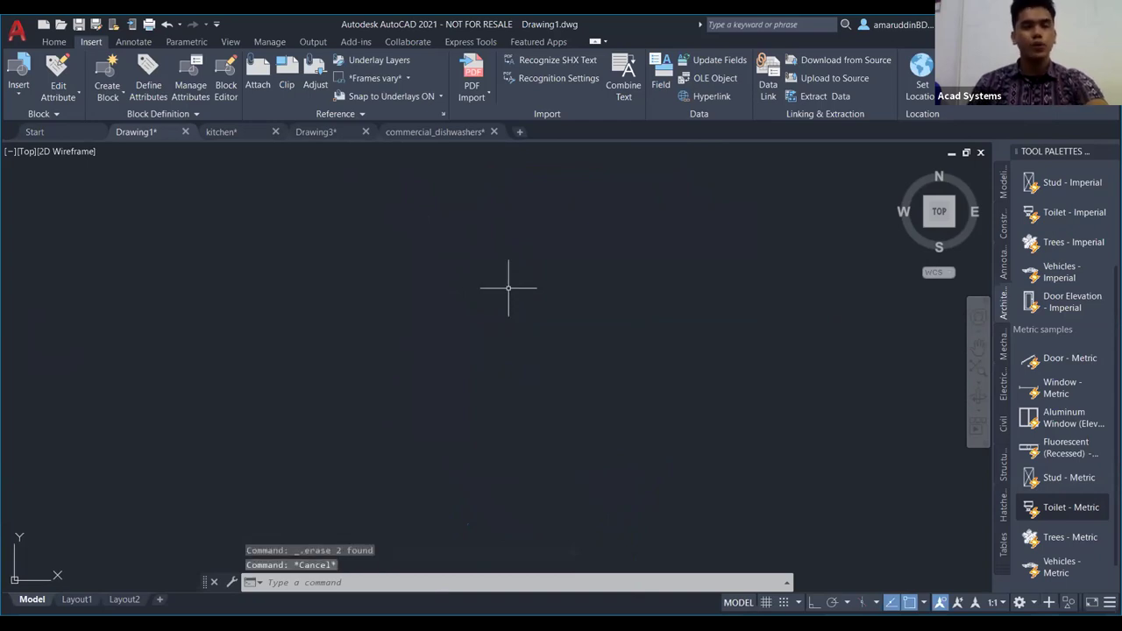
middle_drag(507, 284, 634, 313)
key(Escape)
key(Escape)
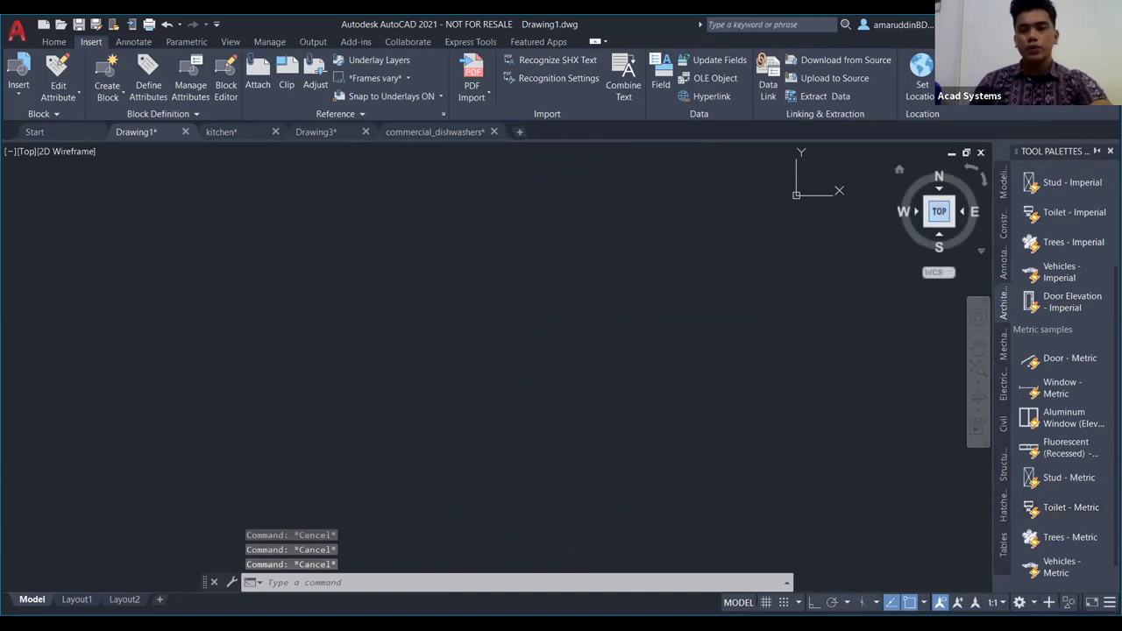
key(ctrl+3)
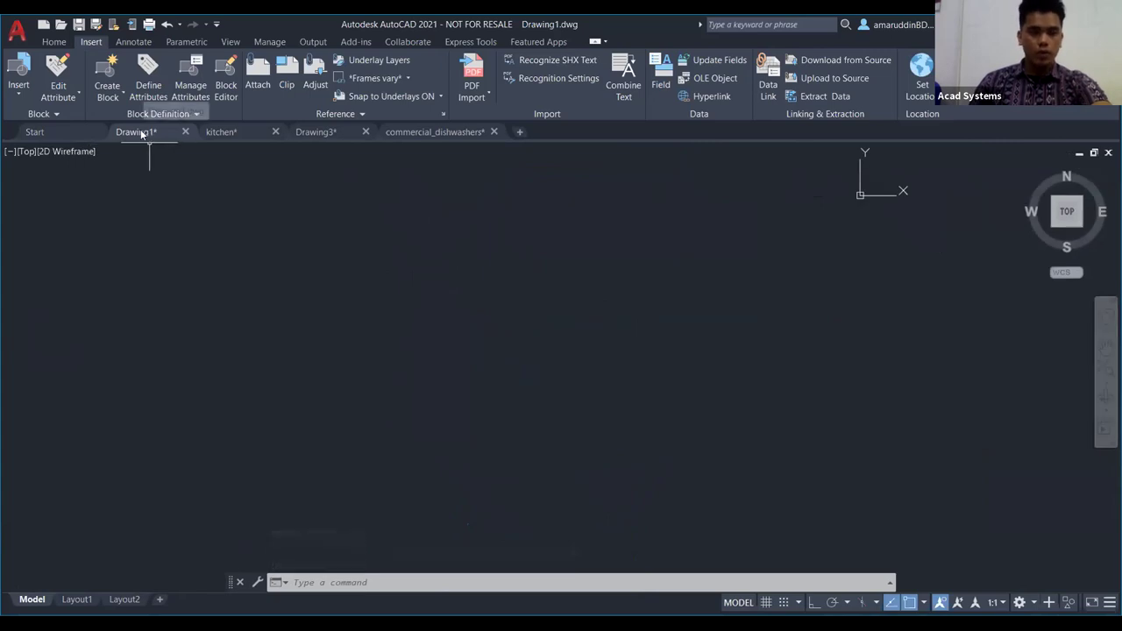
Step: In Drawing3, crossing-select the rectangle and delete it
click(316, 133)
scroll(423, 342, up, 2)
middle_drag(418, 343, 416, 285)
click(519, 504)
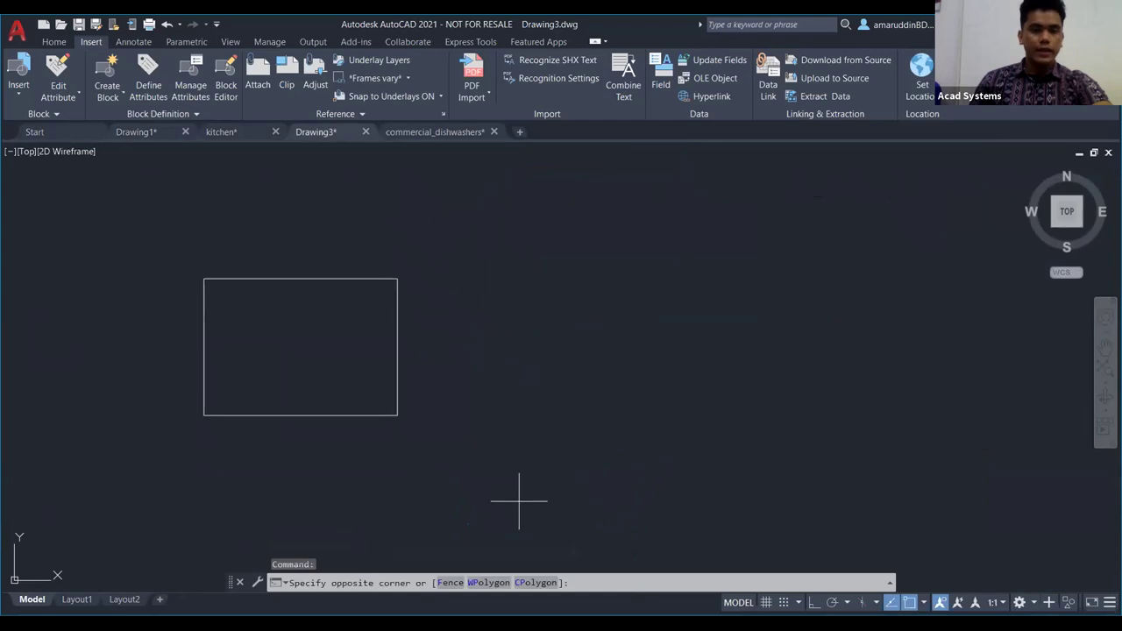
click(200, 235)
key(Delete)
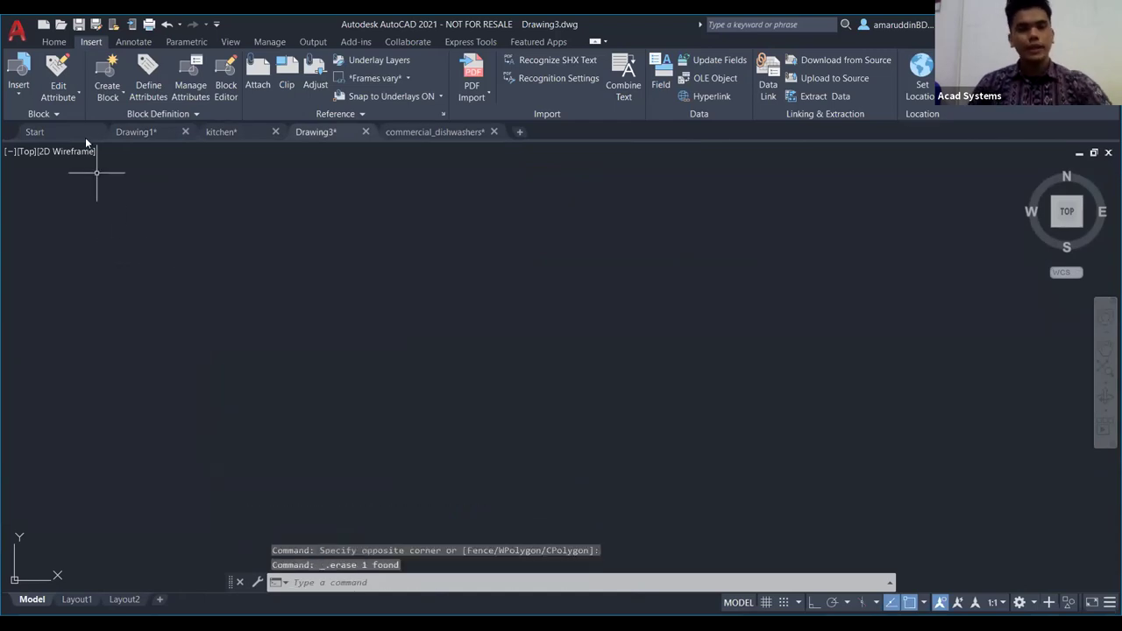
click(54, 42)
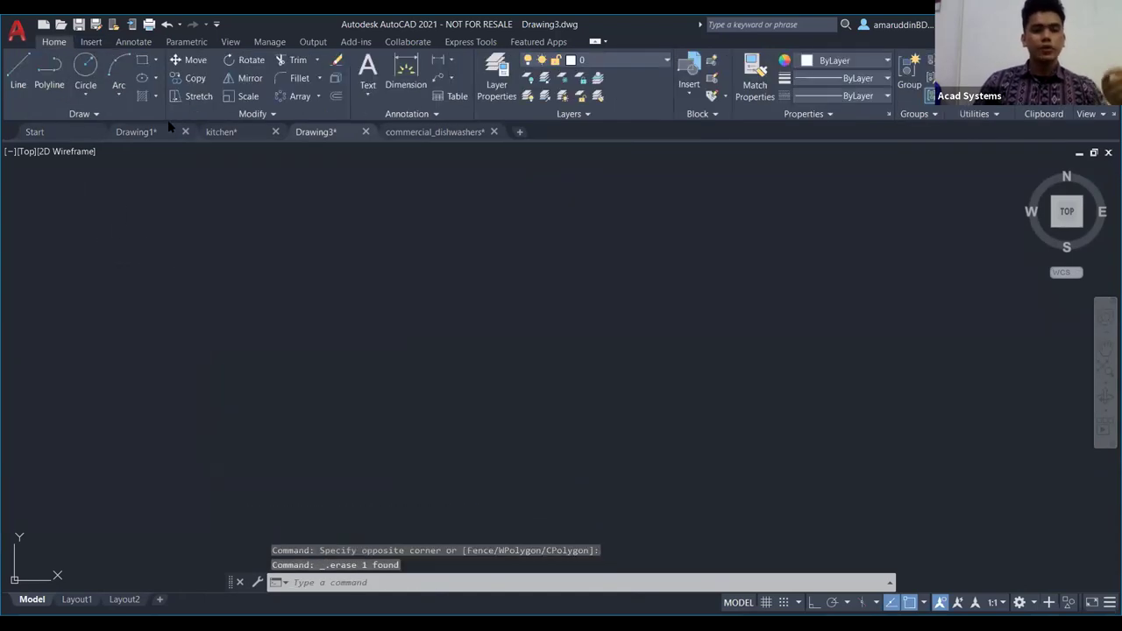
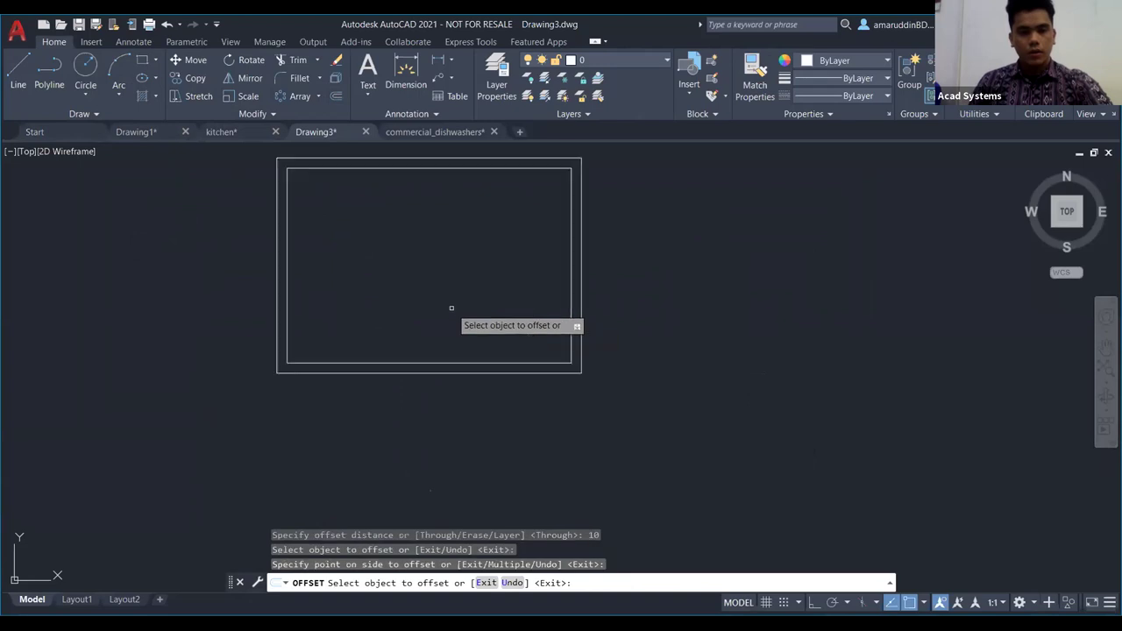
Step: End the previous offset, explode the inner rectangle into lines, and restart OFFSET
middle_drag(443, 354, 436, 474)
scroll(439, 359, down, 2)
key(Escape)
key(Escape)
key(Escape)
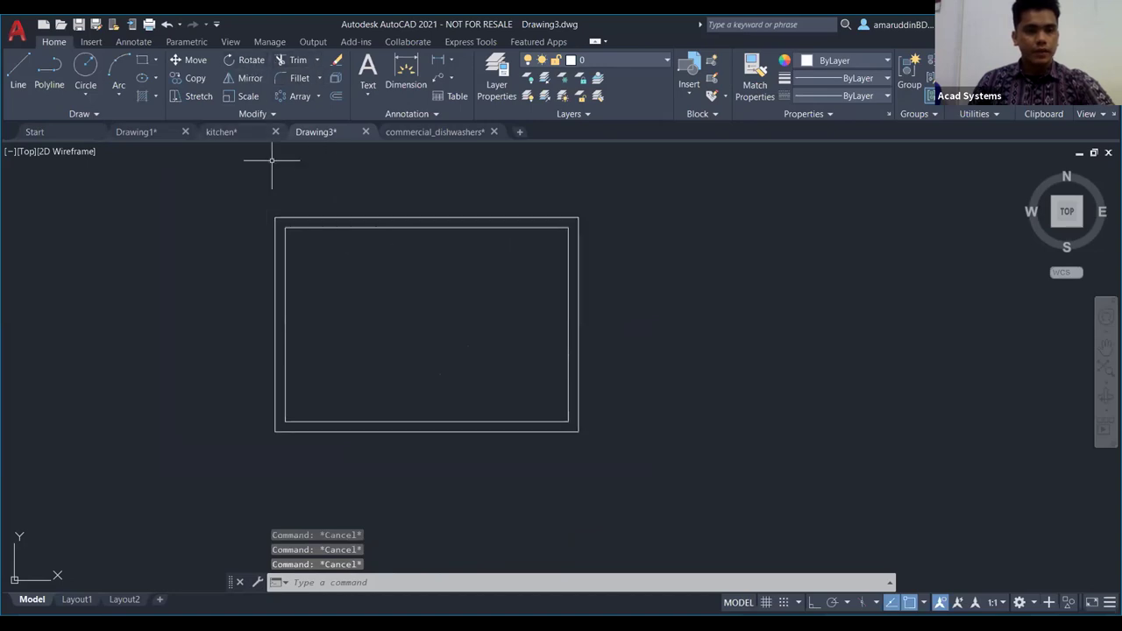
mouse_move(253, 183)
middle_down()
mouse_move(262, 166)
mouse_move(224, 111)
middle_up()
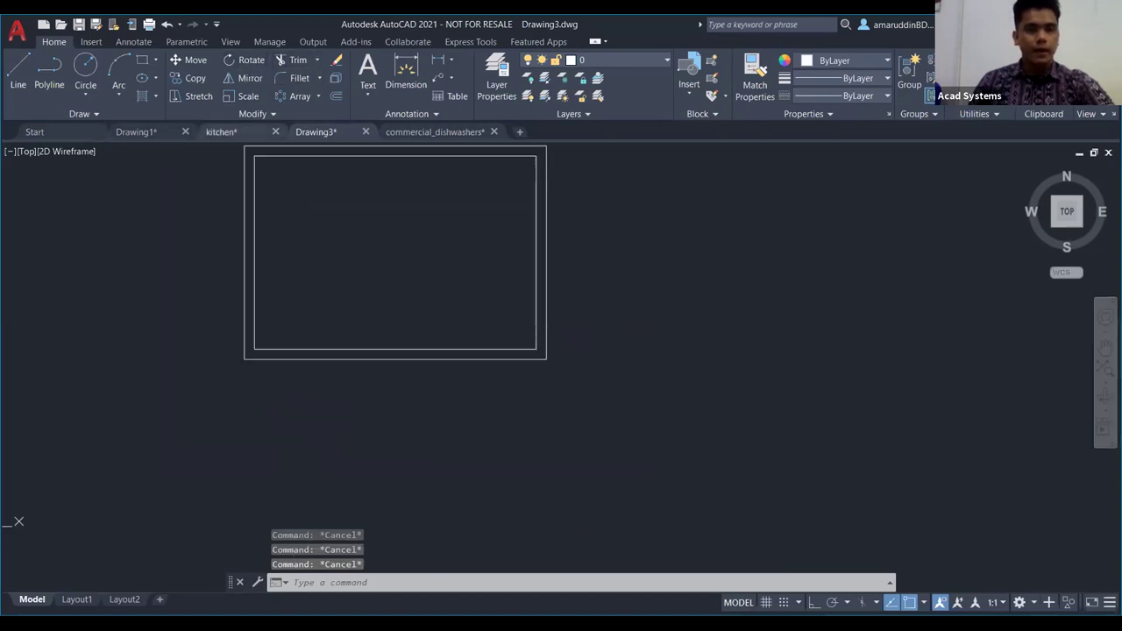
click(299, 157)
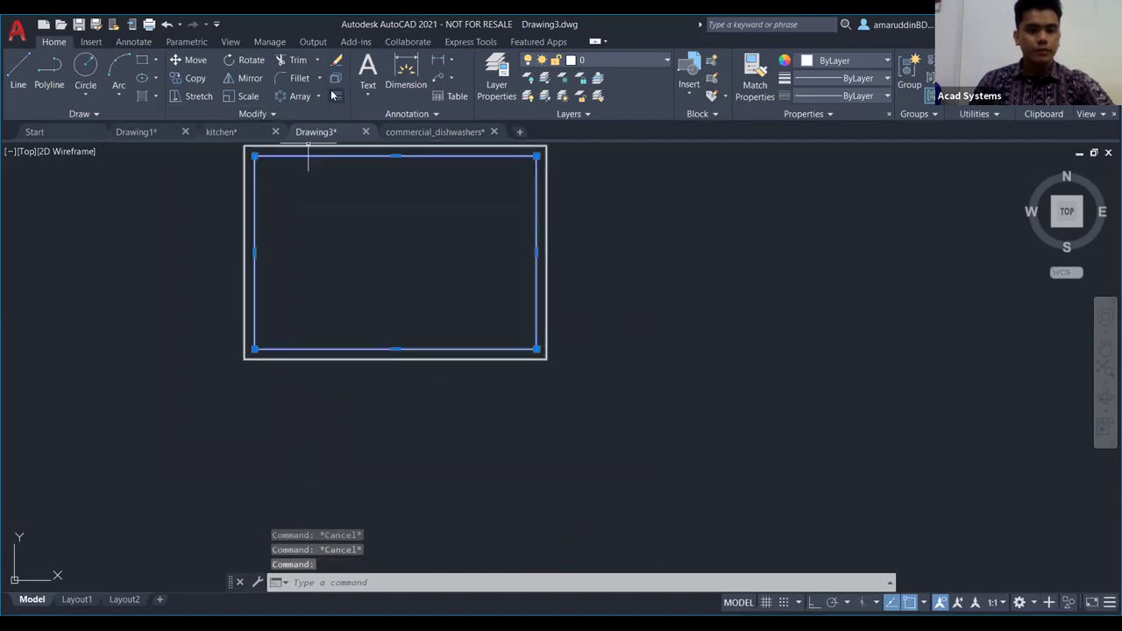
click(335, 80)
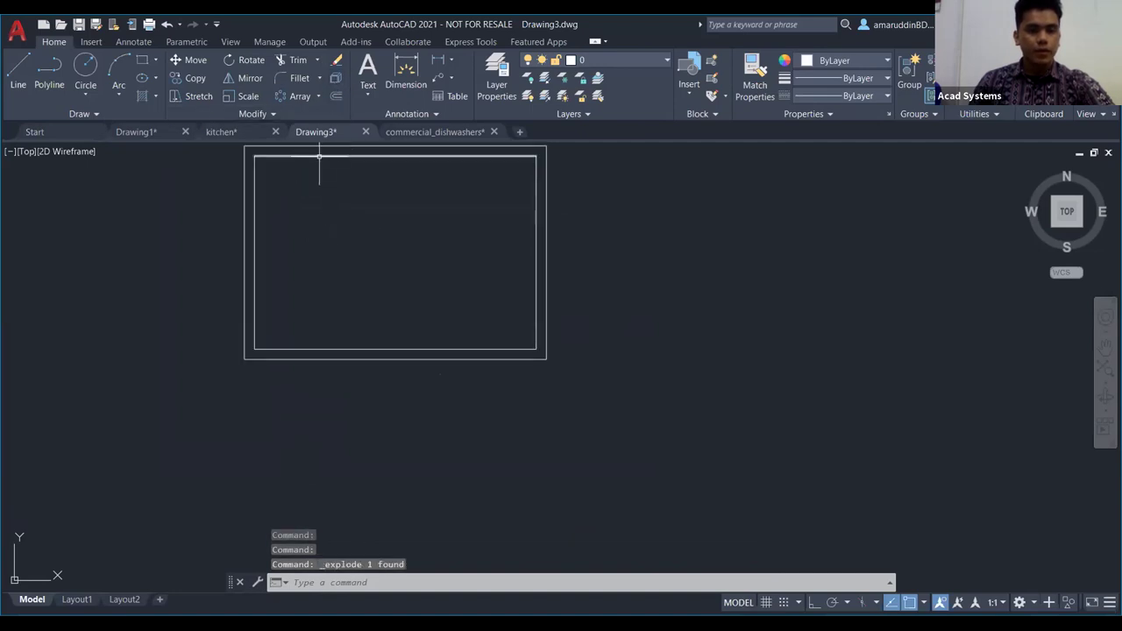
key(Escape)
key(Escape)
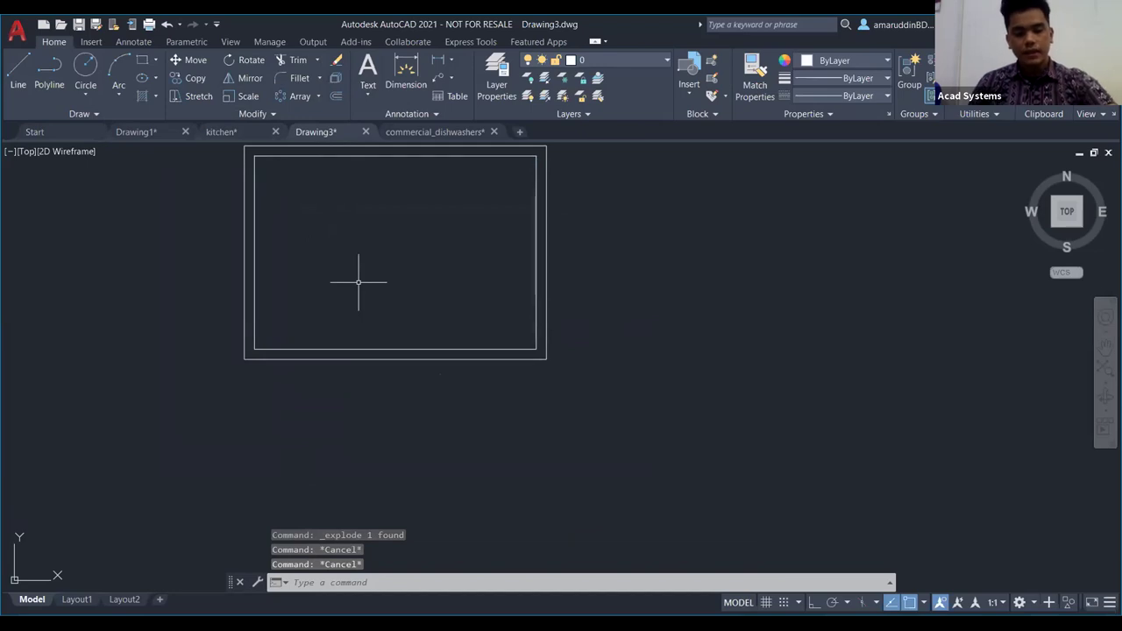
text(OF)
key(Return)
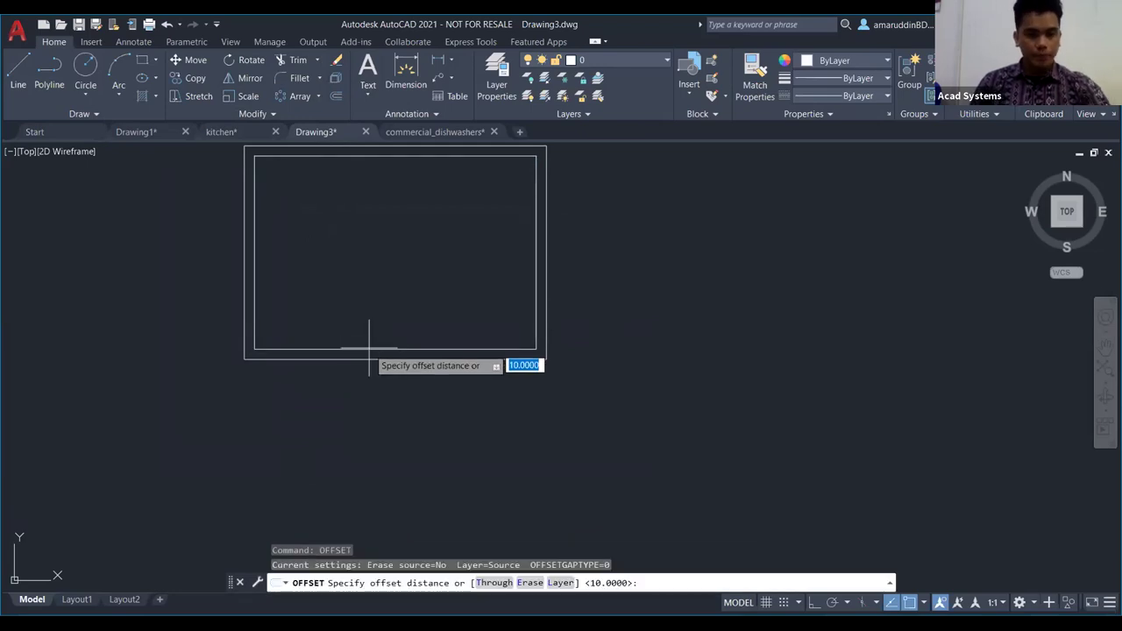
Step: Set the offset distance to 3 and copy the inner bottom edge upward once
scroll(373, 351, up, 6)
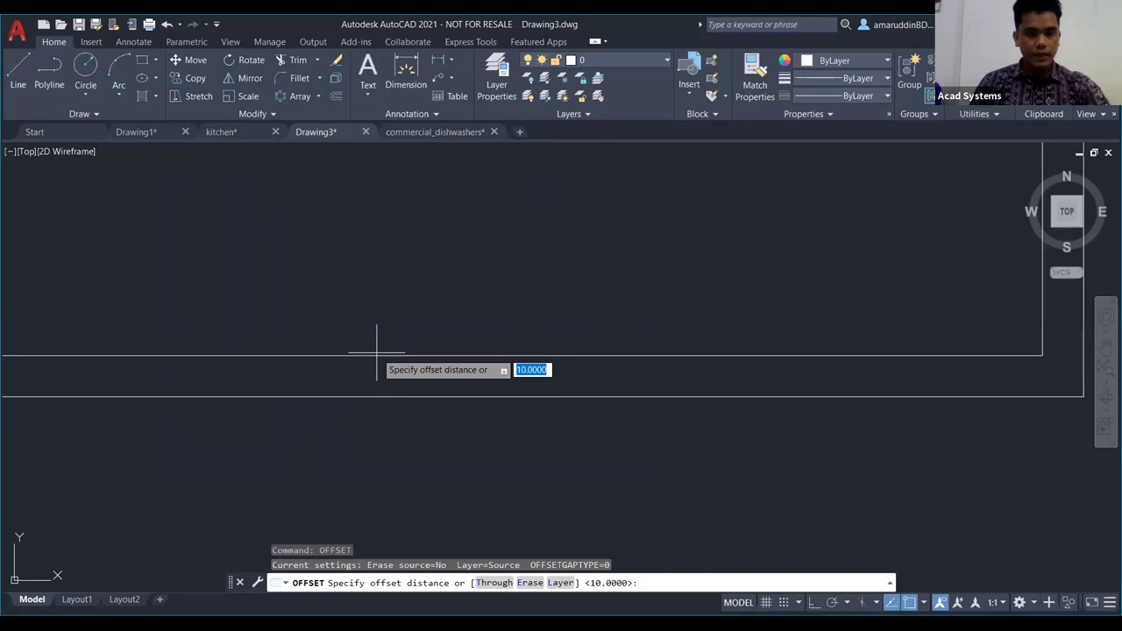
scroll(377, 355, down, 3)
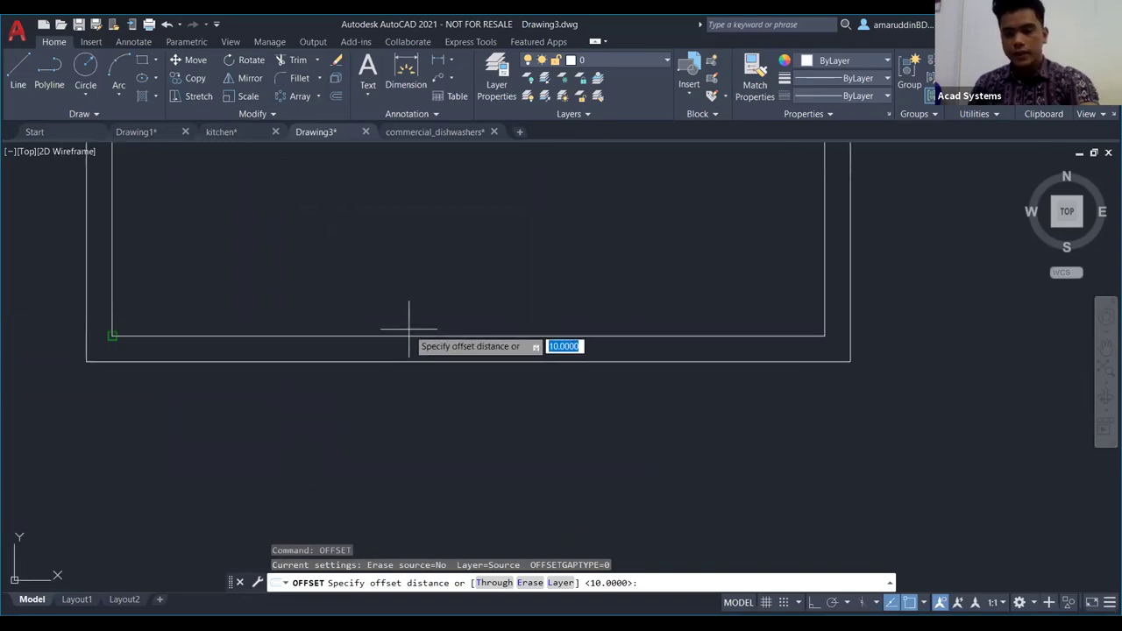
text(3)
key(Return)
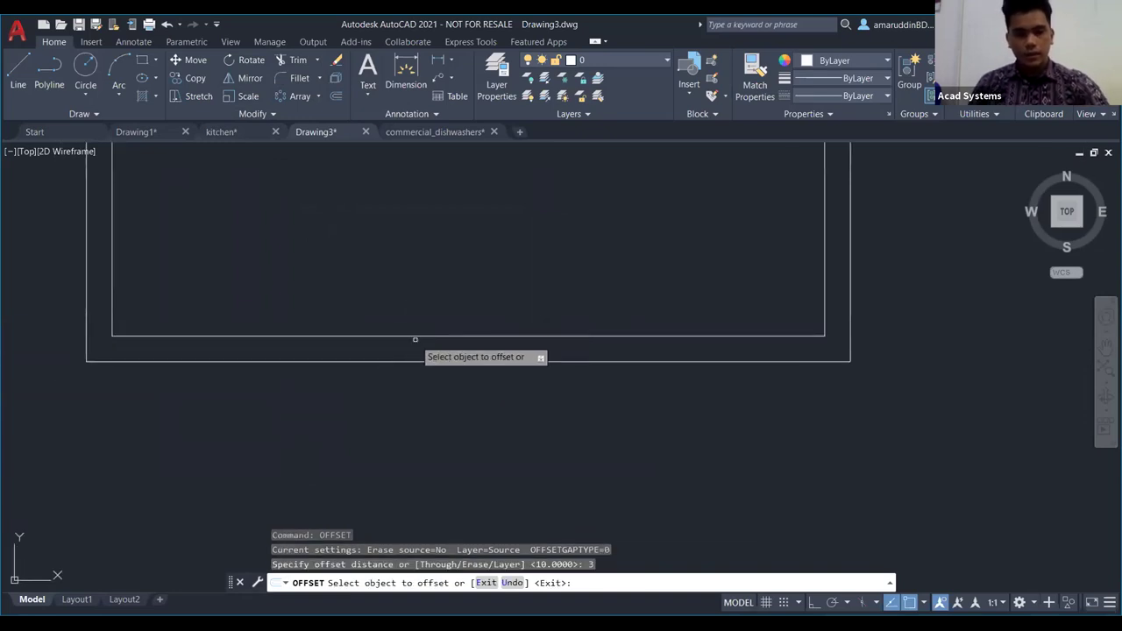
click(416, 322)
click(413, 321)
Step: Offset three more lines upward, each 3 units above the previous one
scroll(409, 325, up, 2)
click(406, 325)
click(404, 313)
click(408, 313)
click(407, 283)
click(406, 300)
click(406, 272)
scroll(406, 285, down, 4)
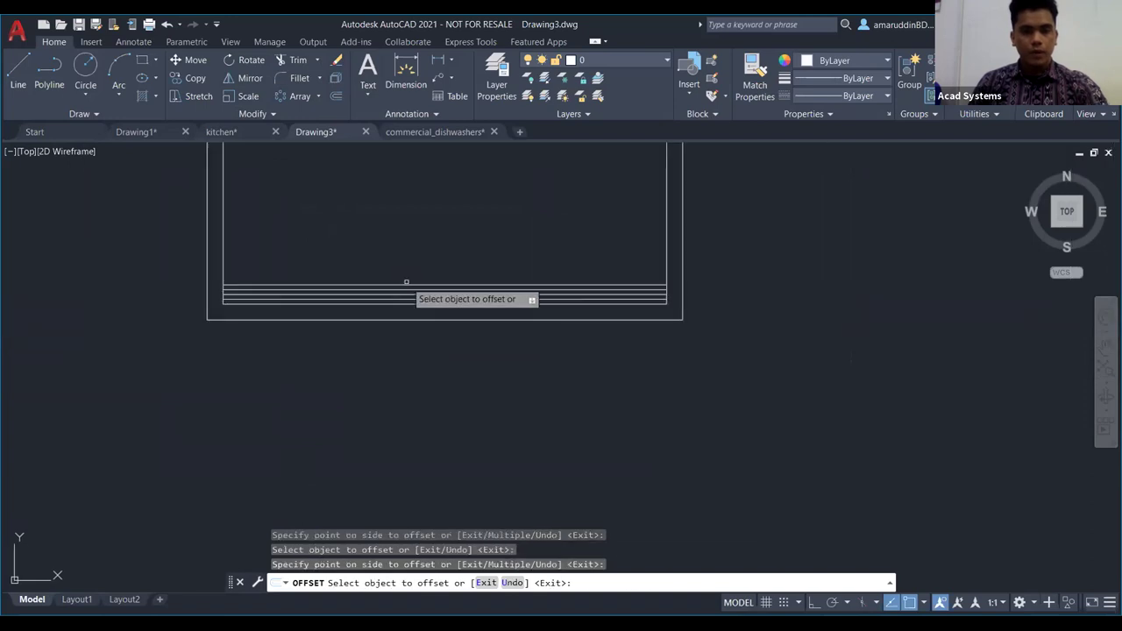
scroll(421, 319, up, 2)
scroll(237, 328, up, 2)
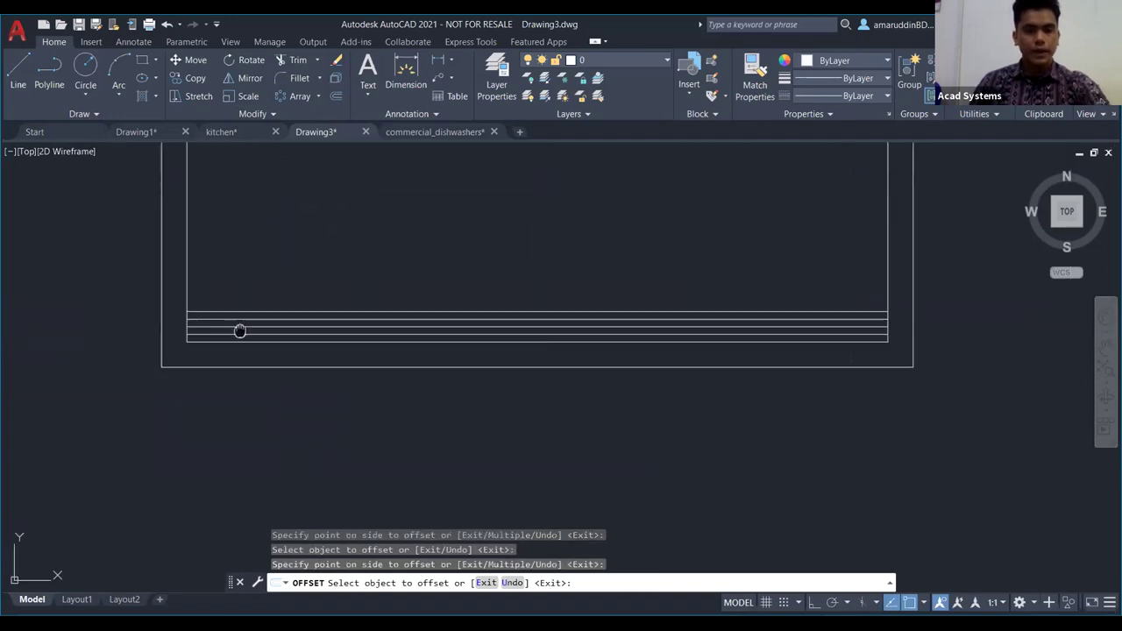
key(Escape)
key(Escape)
key(Escape)
scroll(315, 351, down, 2)
scroll(313, 354, up, 4)
key(Escape)
scroll(313, 353, down, 4)
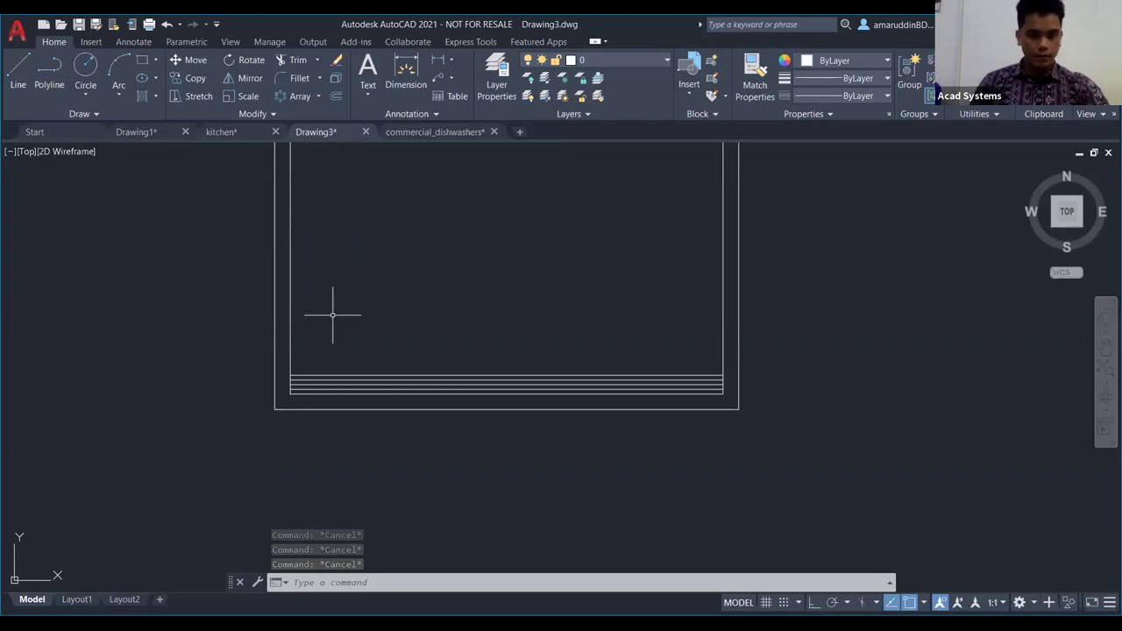
Step: Offset the left inner edge 30 units right, then delete that unwanted line
text(o)
key(Return)
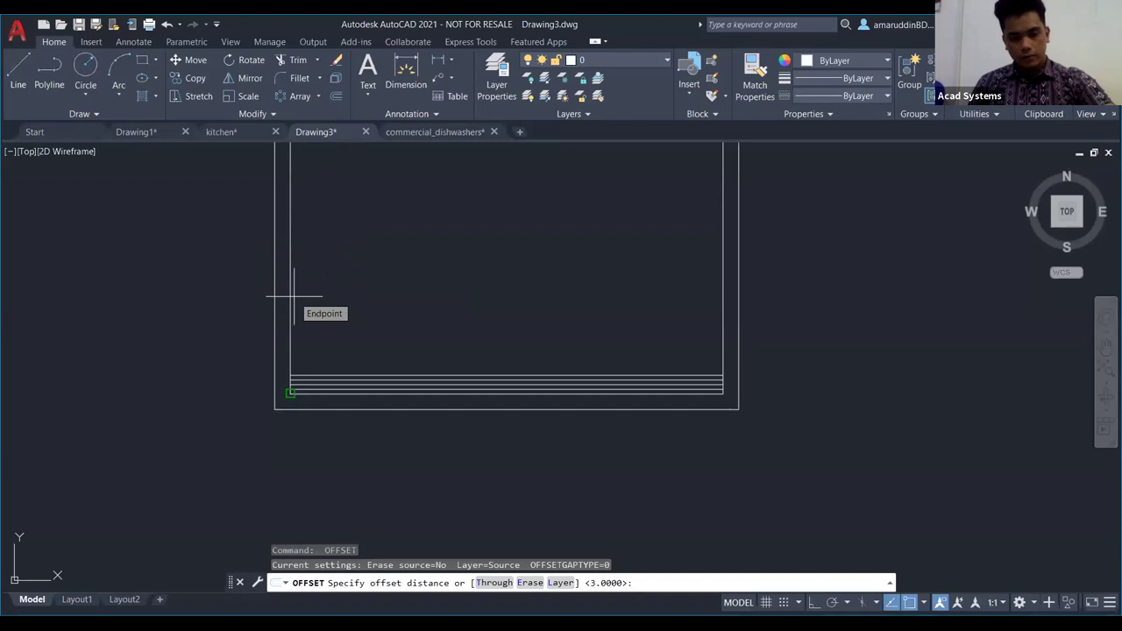
text(30)
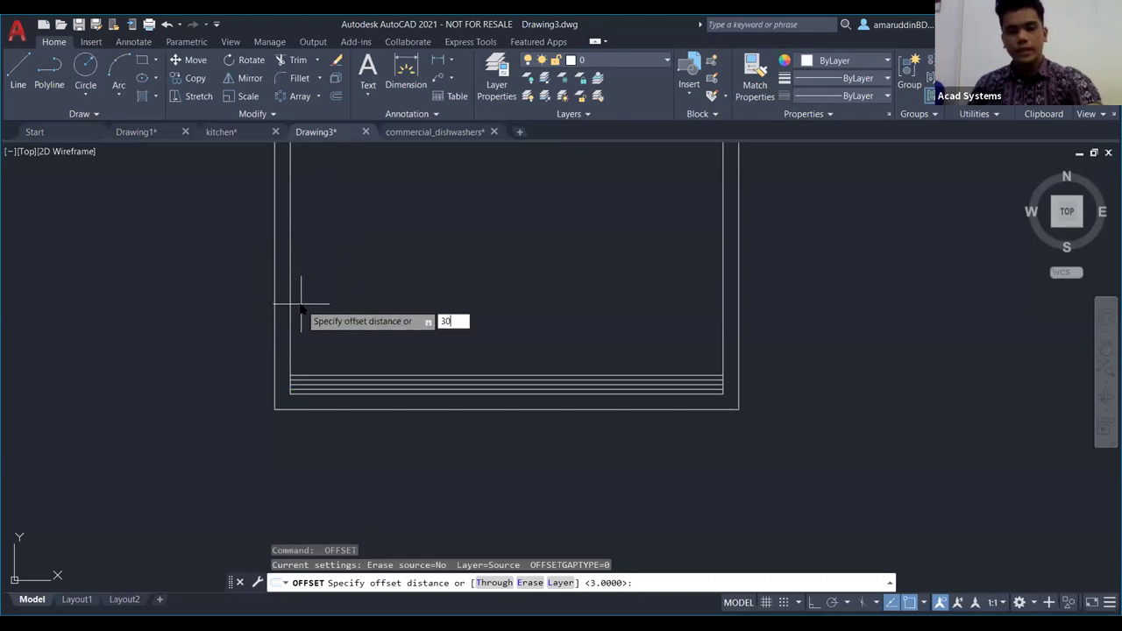
key(Return)
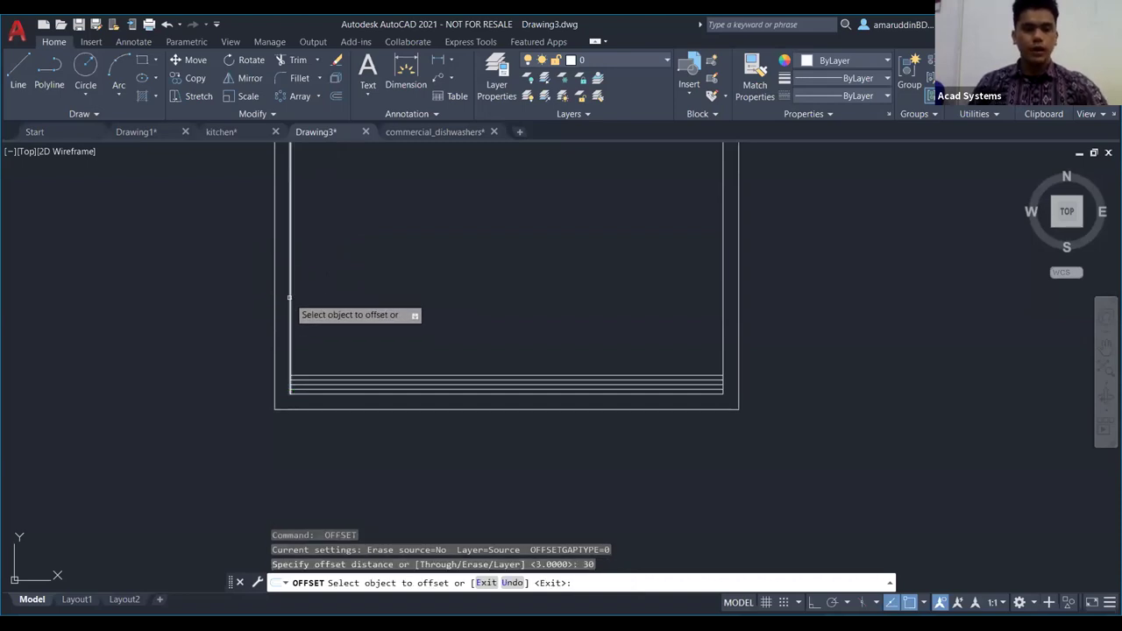
click(290, 309)
click(477, 295)
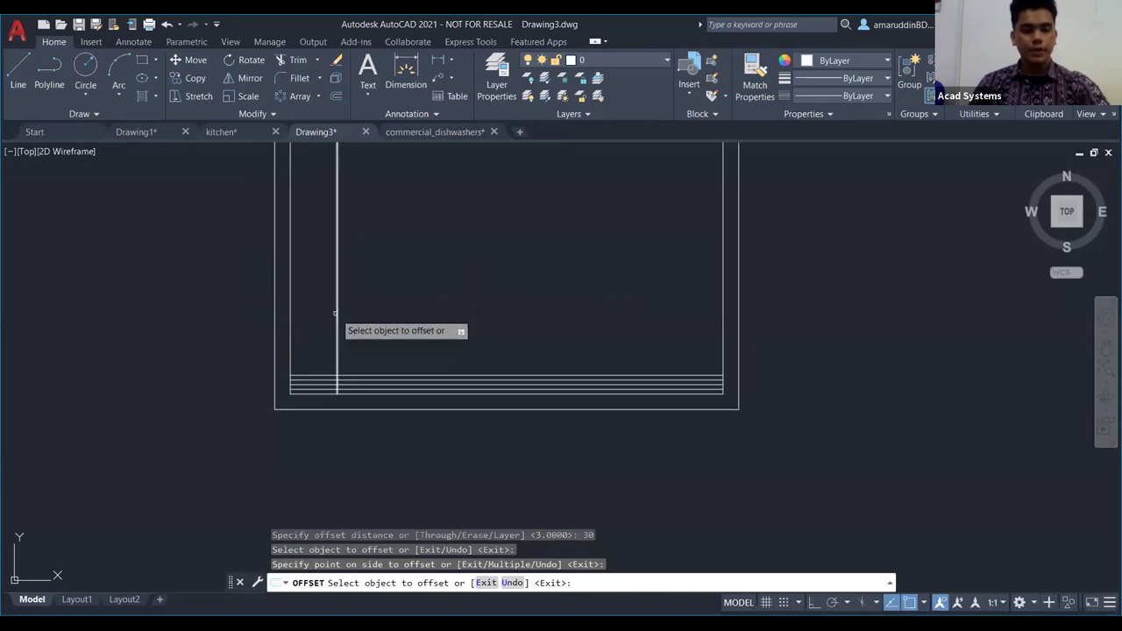
key(Escape)
click(337, 312)
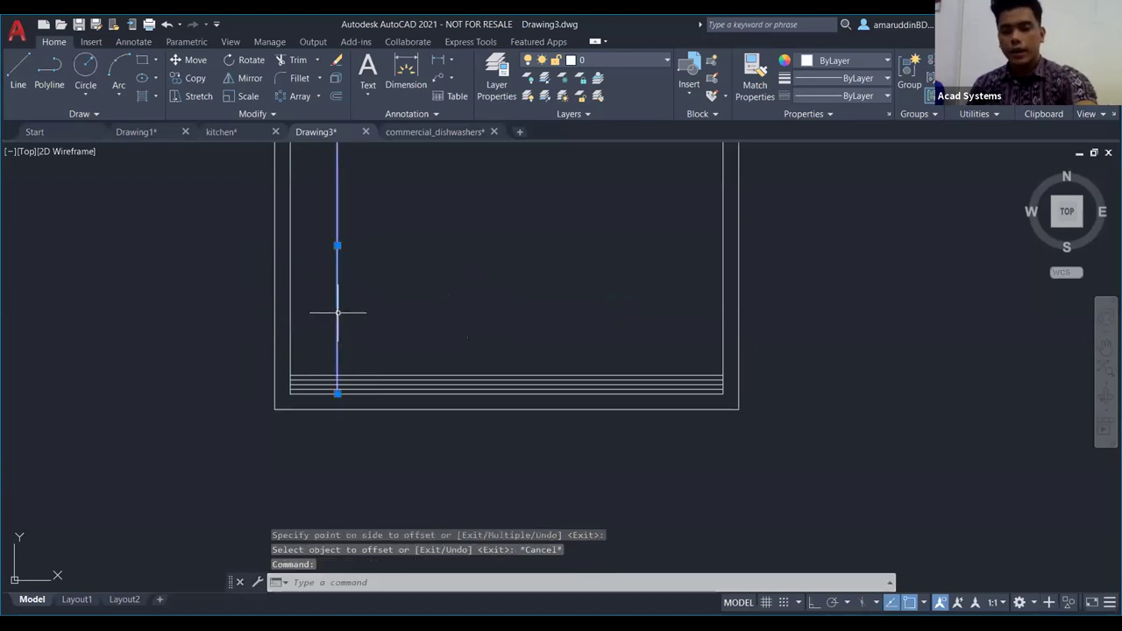
key(Delete)
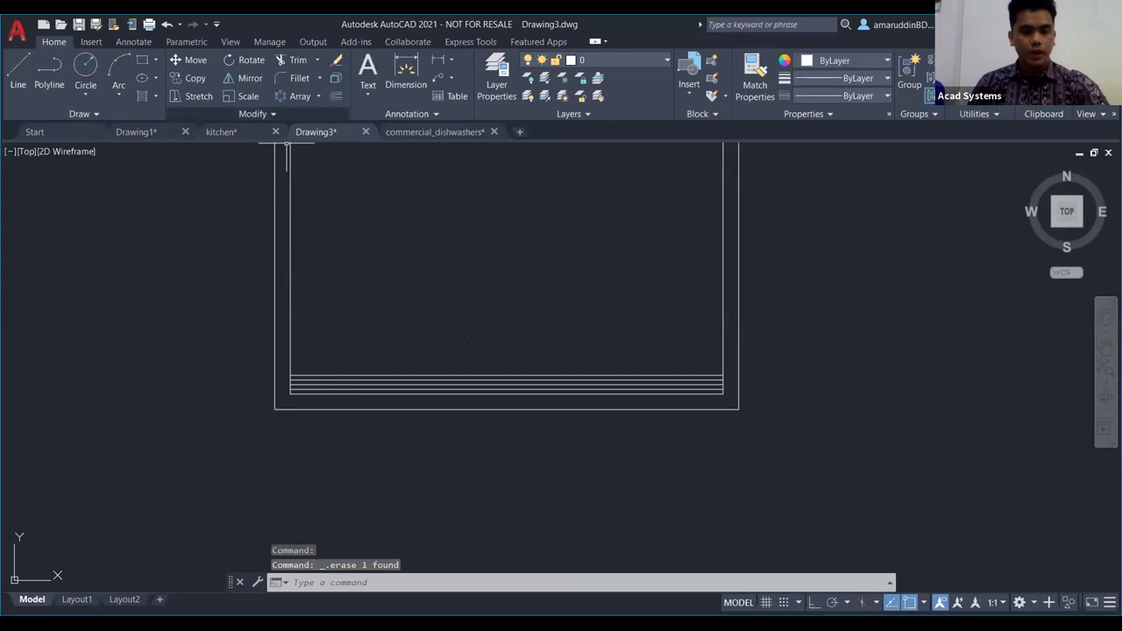
key(Return)
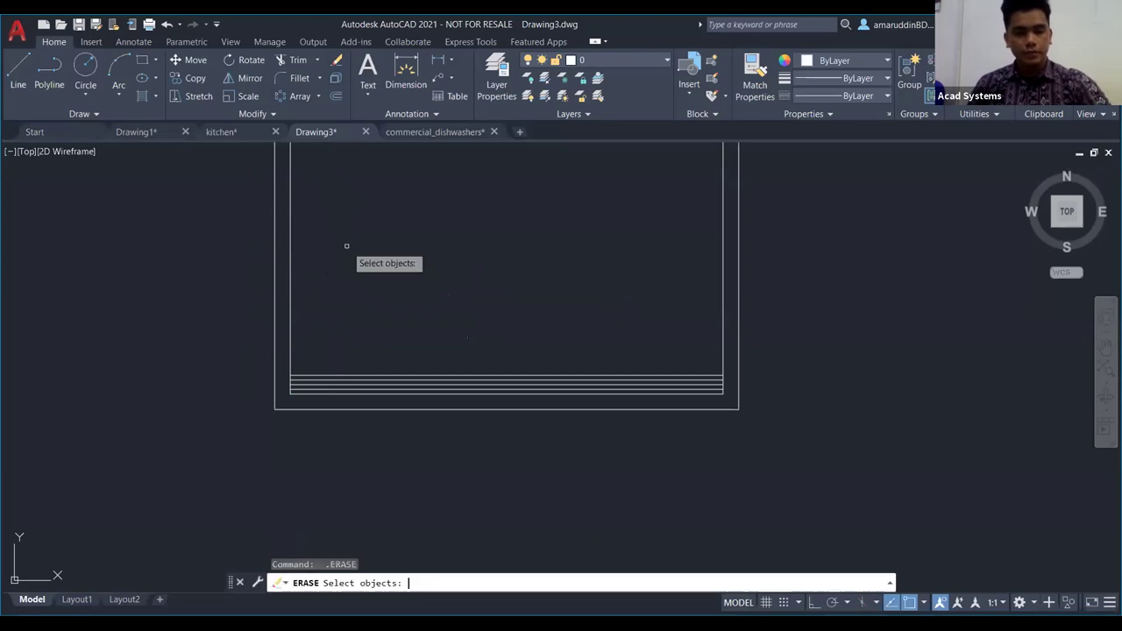
Step: Offset two vertical lines from the left inner edge, each 90 units apart
click(336, 96)
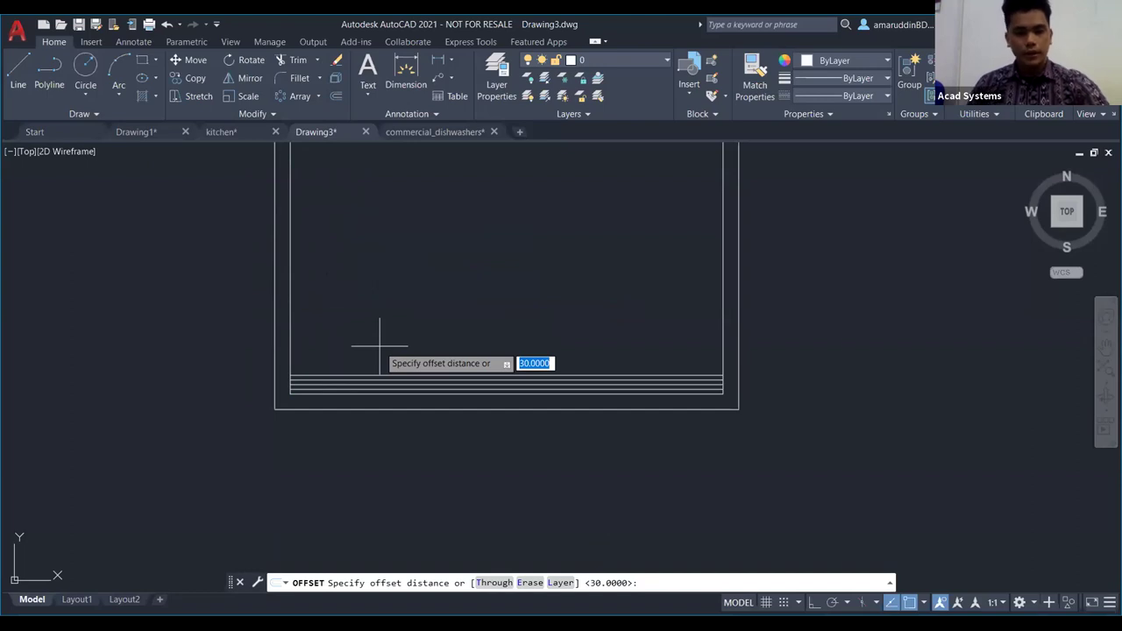
text(90)
key(Return)
click(292, 282)
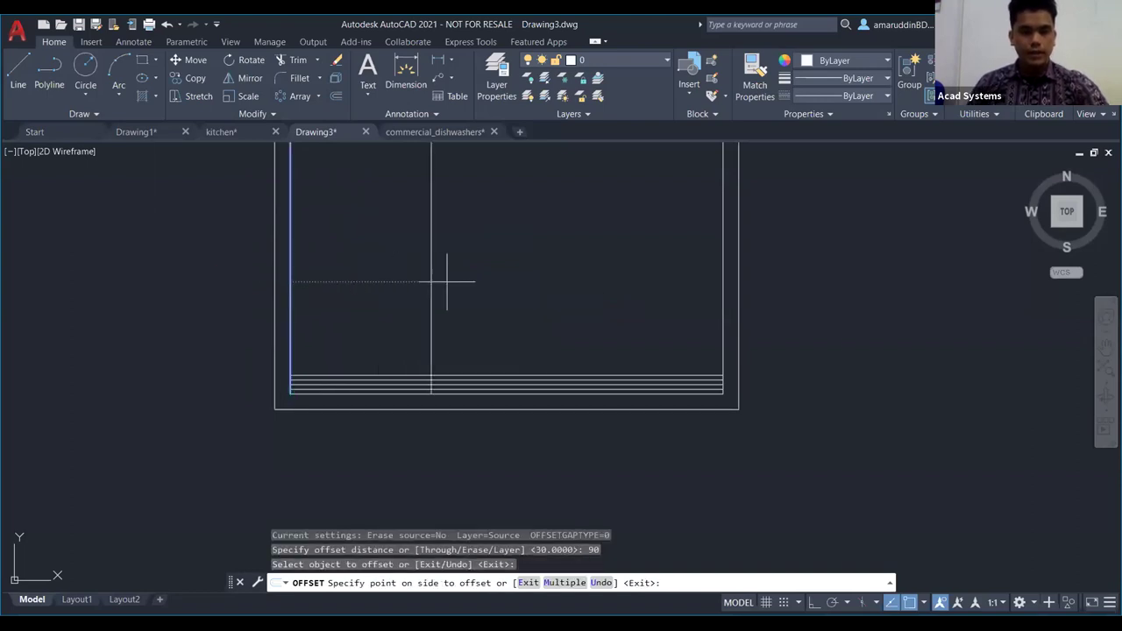
click(447, 282)
click(430, 275)
click(579, 264)
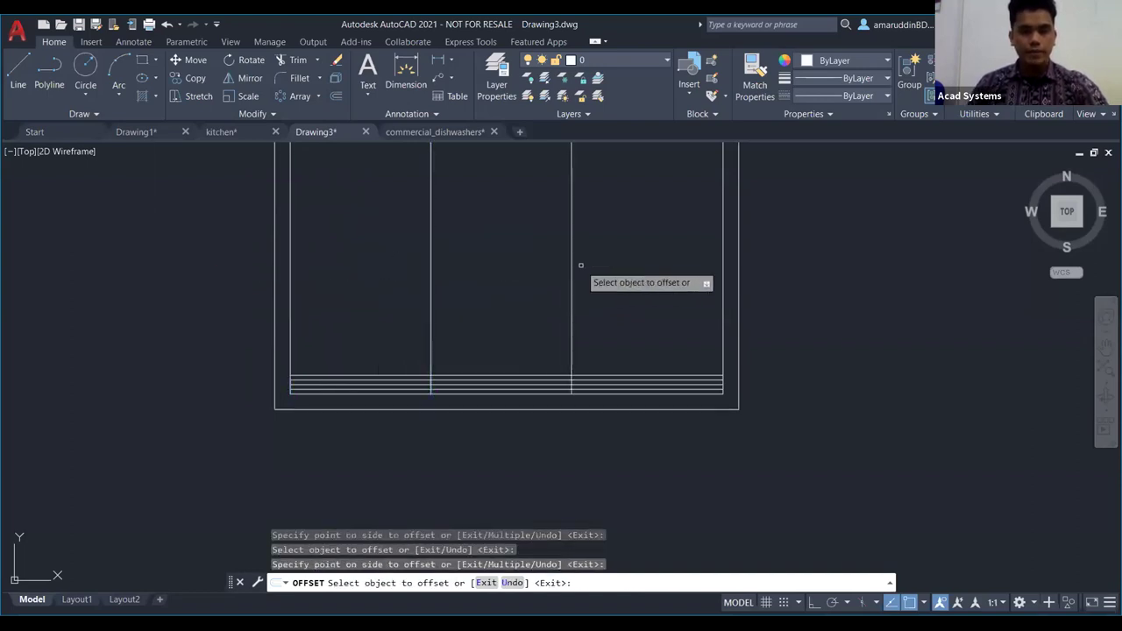
scroll(614, 335, up, 2)
key(Escape)
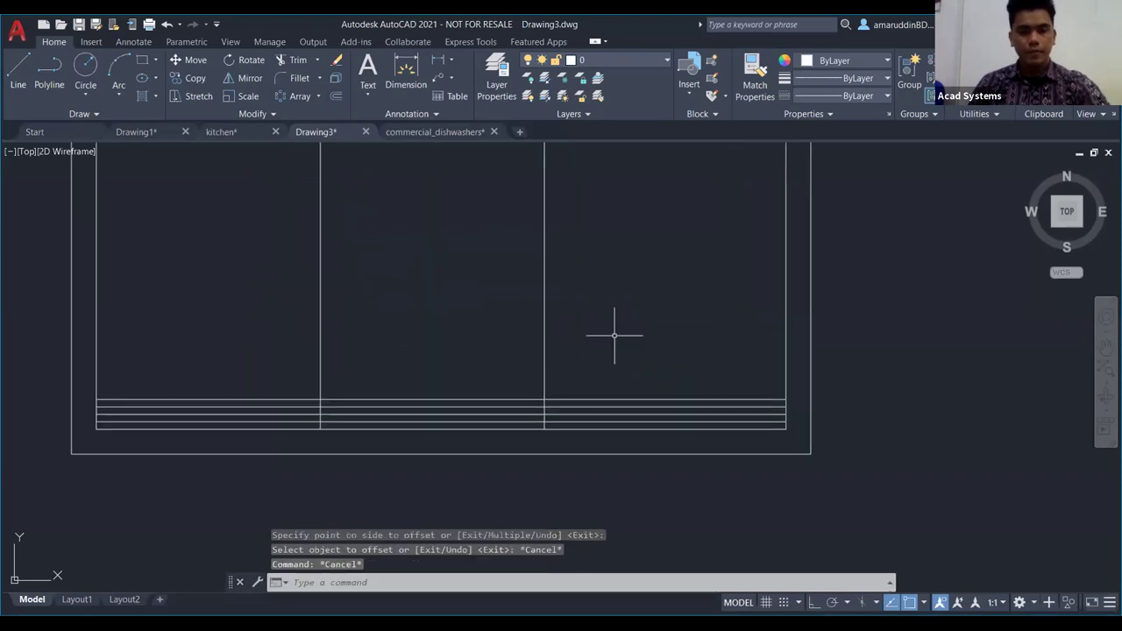
Step: Start TRIM with a fence beginning left of the vertical lines
text(tr)
key(space)
click(268, 276)
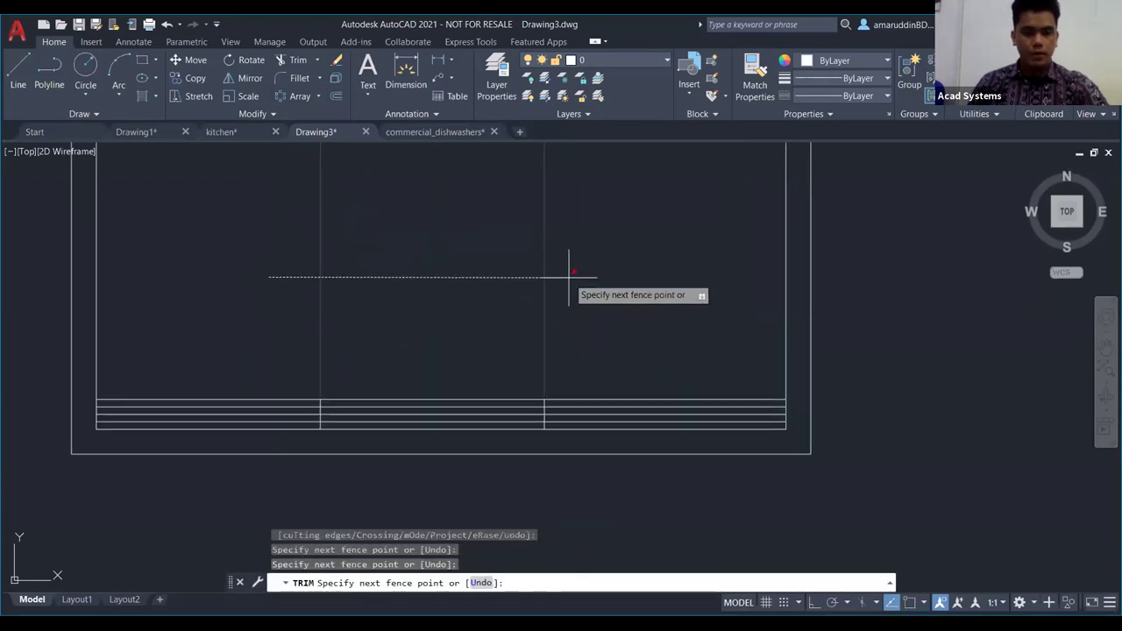
Step: Fence-trim both vertical lines above the bottom band, then zoom and pan to inspect
click(577, 274)
key(Return)
scroll(517, 199, down, 4)
scroll(451, 304, up, 4)
scroll(421, 427, down, 2)
scroll(401, 411, up, 1)
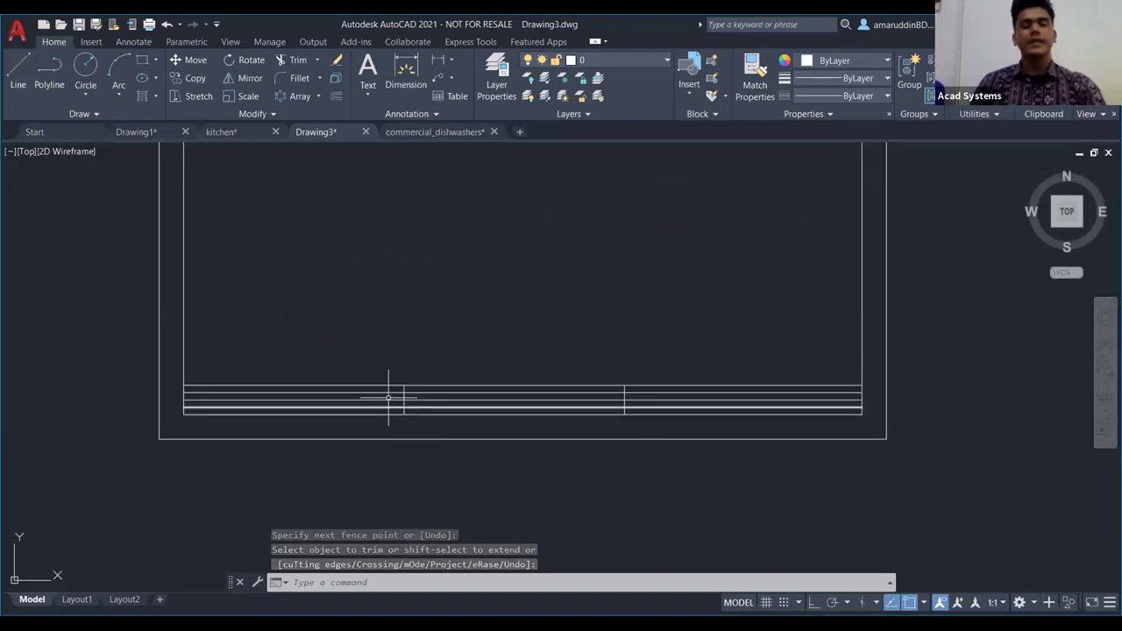
scroll(388, 394, up, 2)
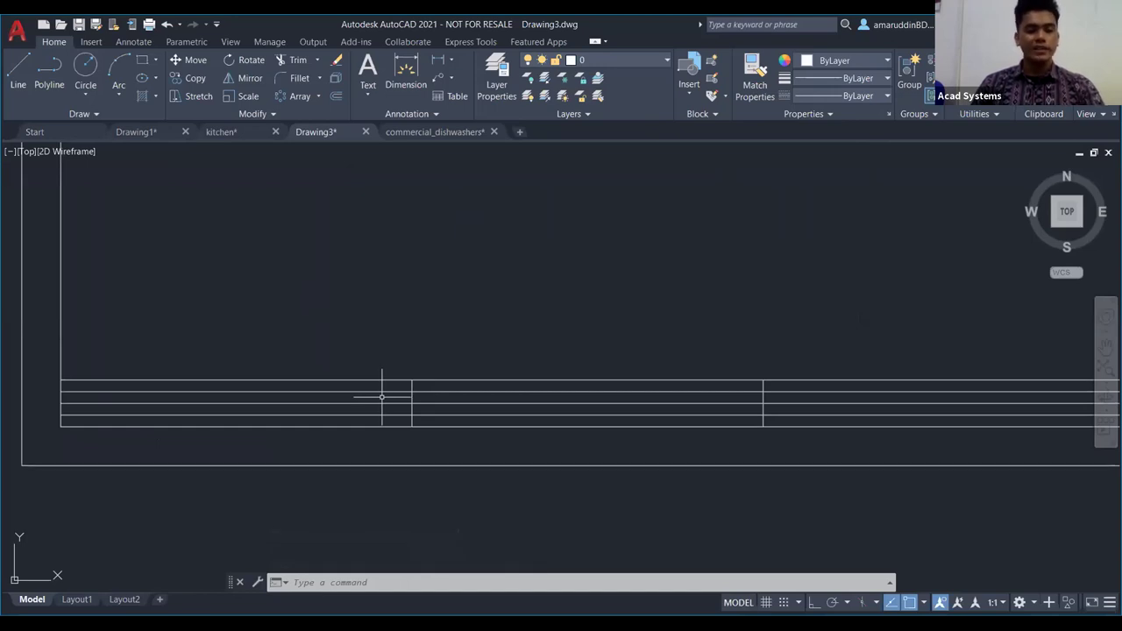
scroll(383, 396, up, 2)
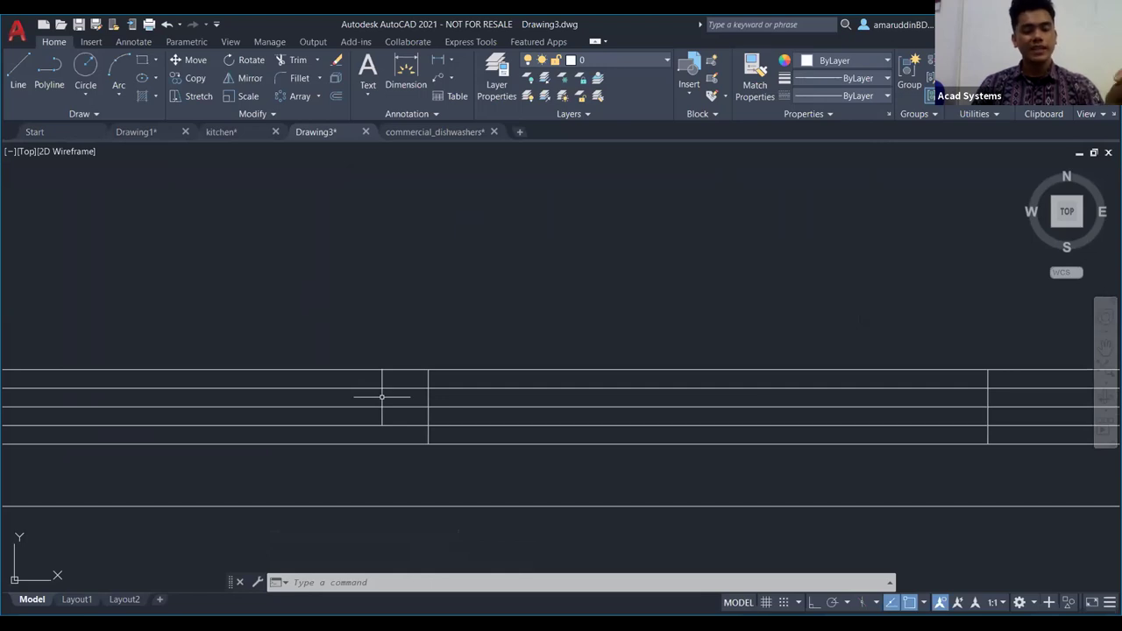
scroll(382, 396, down, 5)
scroll(369, 412, up, 4)
middle_drag(363, 408, 452, 288)
scroll(328, 358, up, 2)
scroll(250, 363, up, 3)
middle_drag(251, 363, 428, 387)
scroll(413, 363, down, 2)
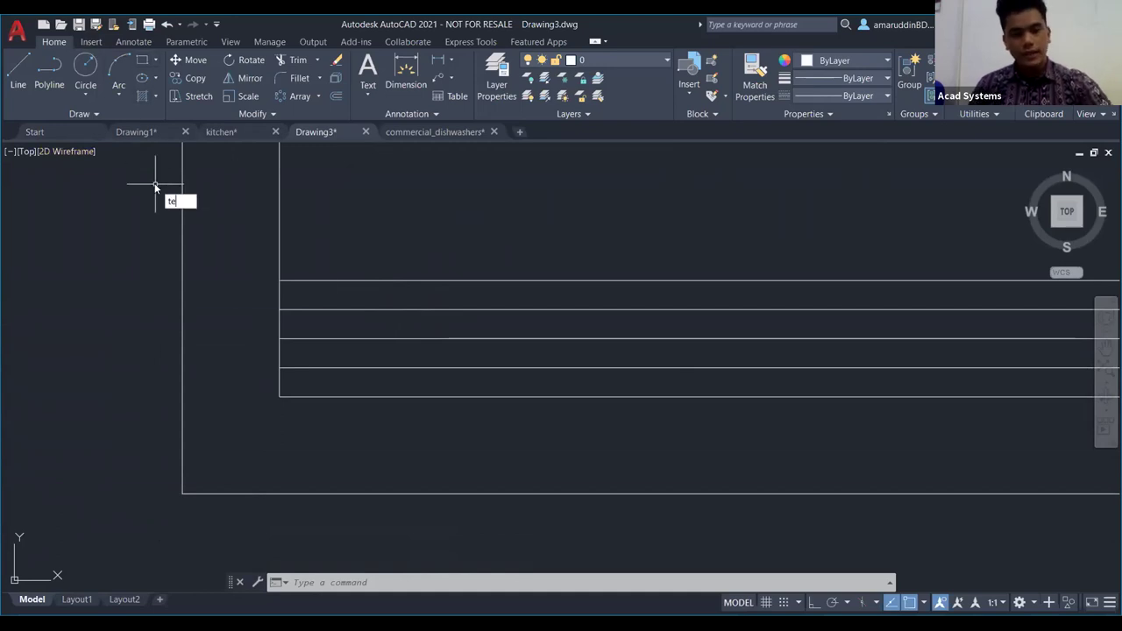
Step: Start single-line text in the top row, with Ortho on, picked height and rotation 0
text(xt)
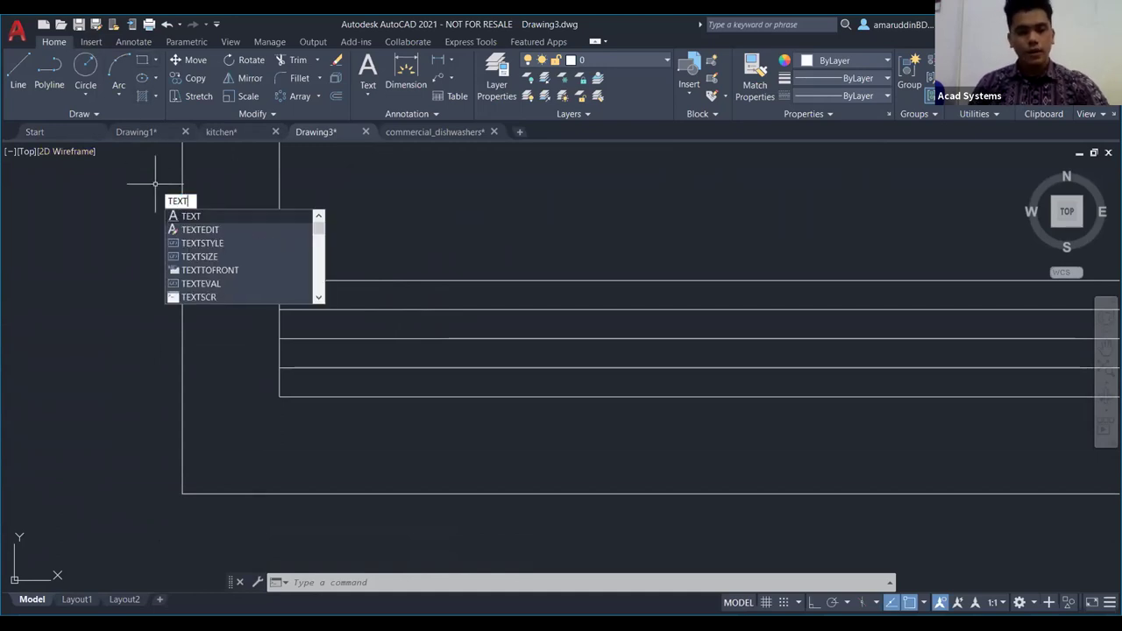
key(Return)
scroll(300, 298, up, 6)
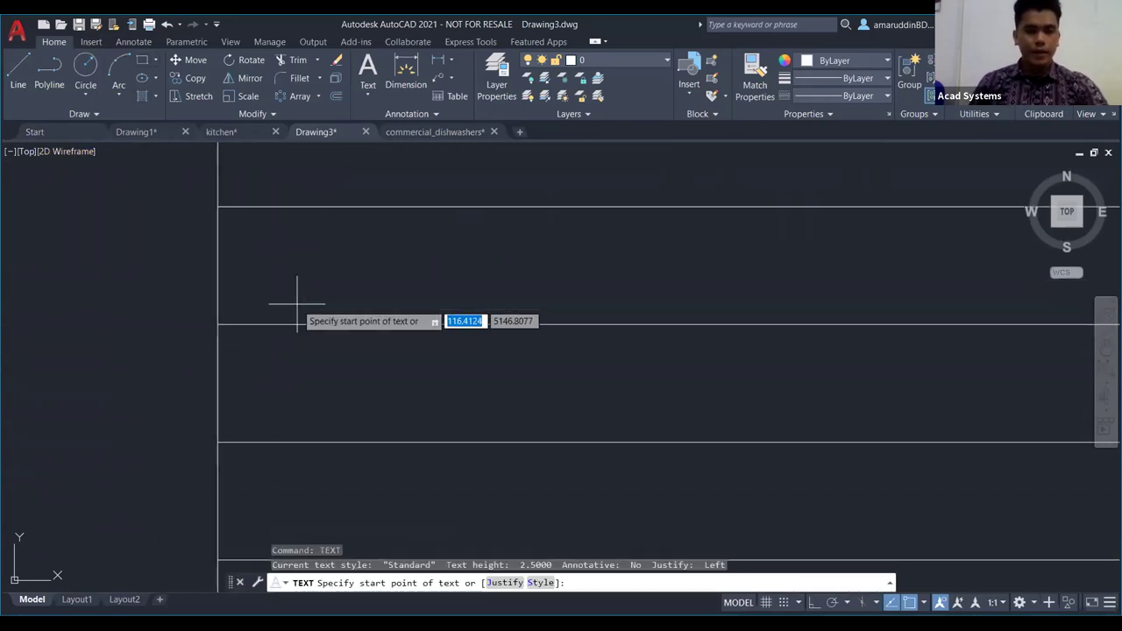
click(243, 311)
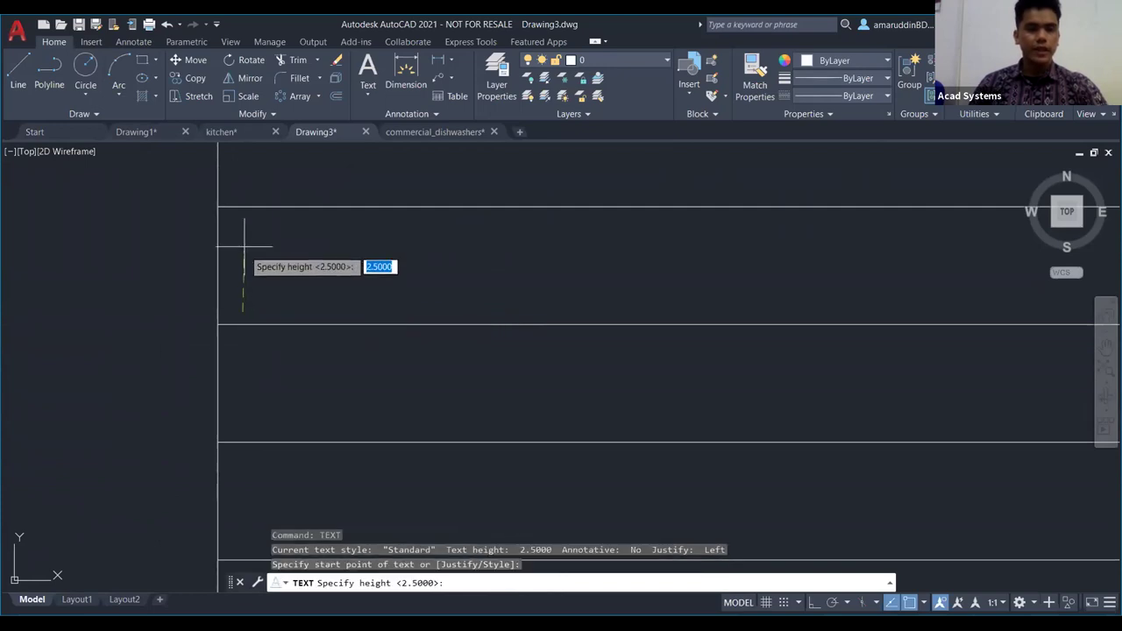
click(814, 604)
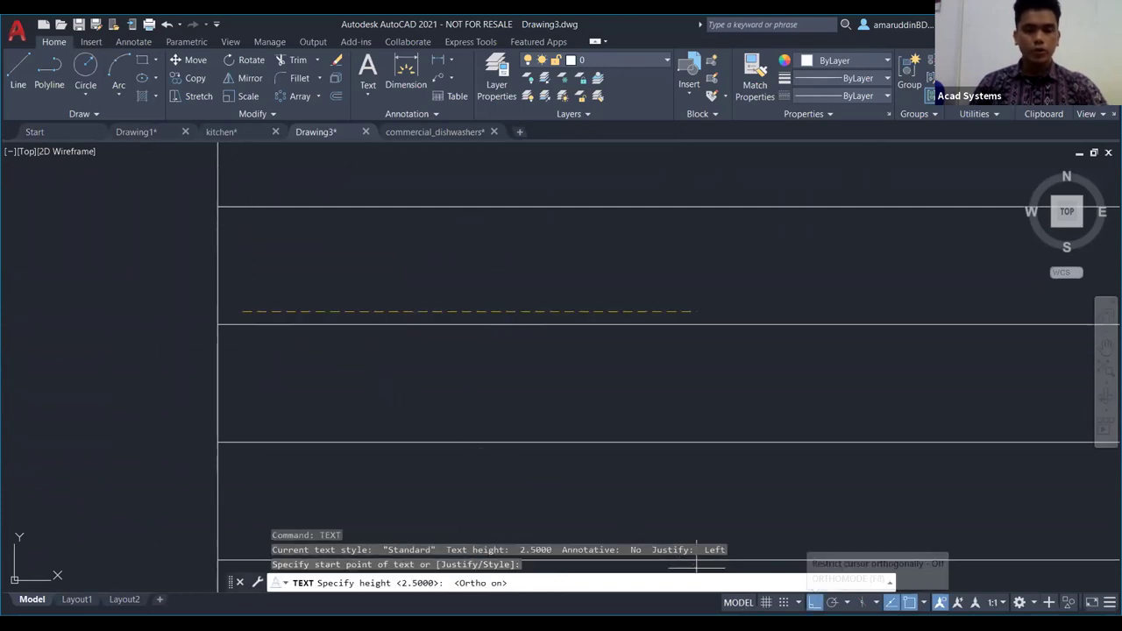
click(243, 222)
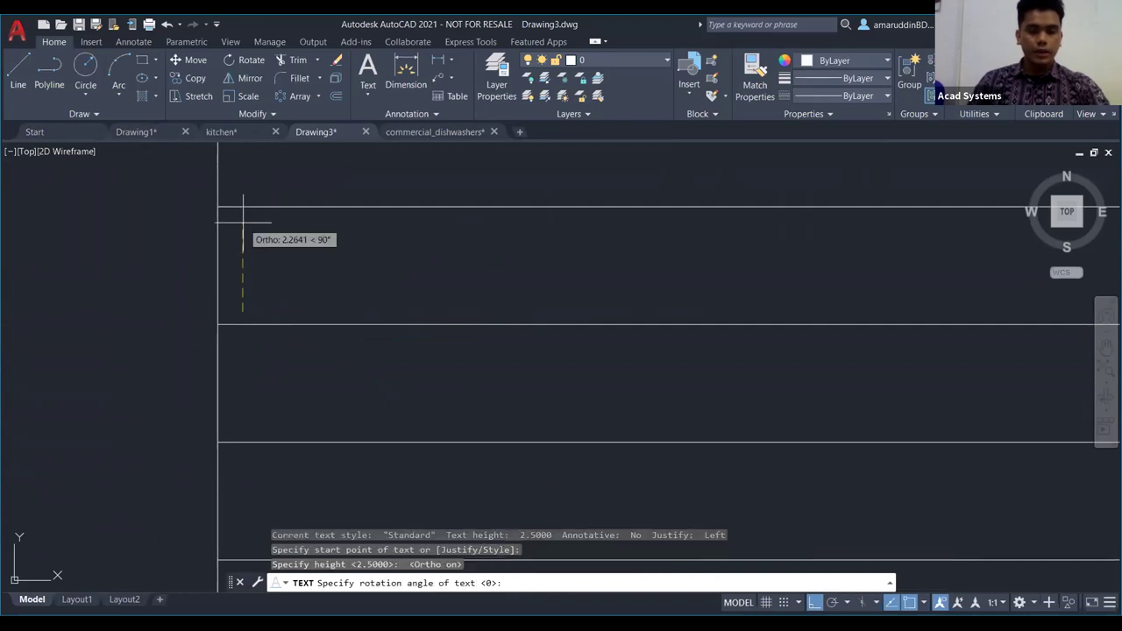
key(Return)
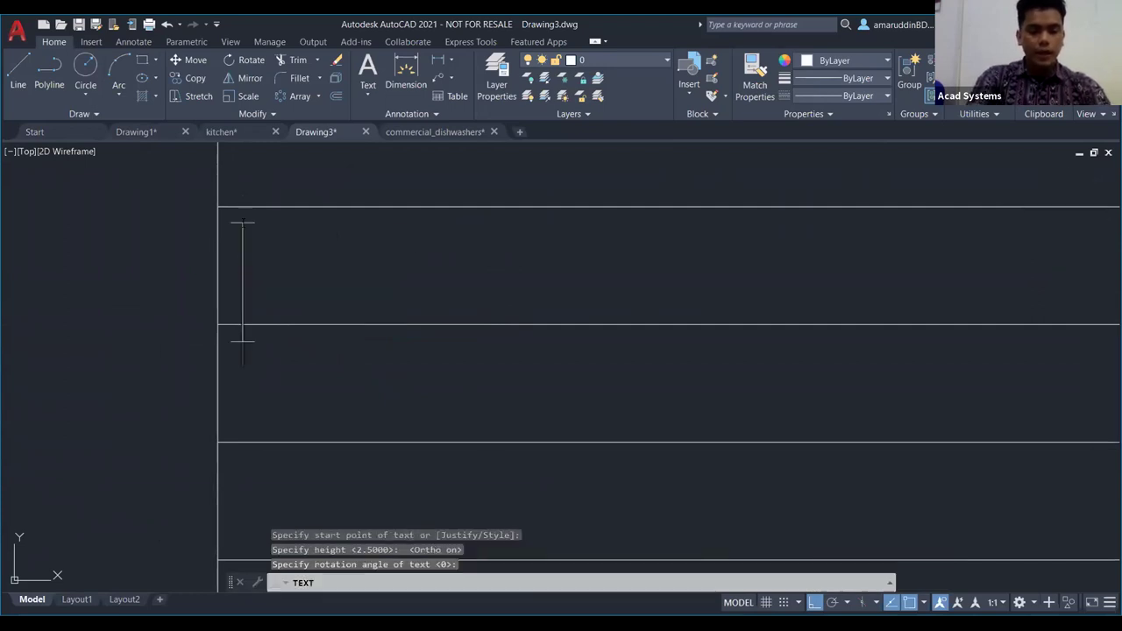
Step: Enter the label text 'NAME:' and finish the text command
text(name)
key(BackSpace)
key(BackSpace)
key(BackSpace)
key(BackSpace)
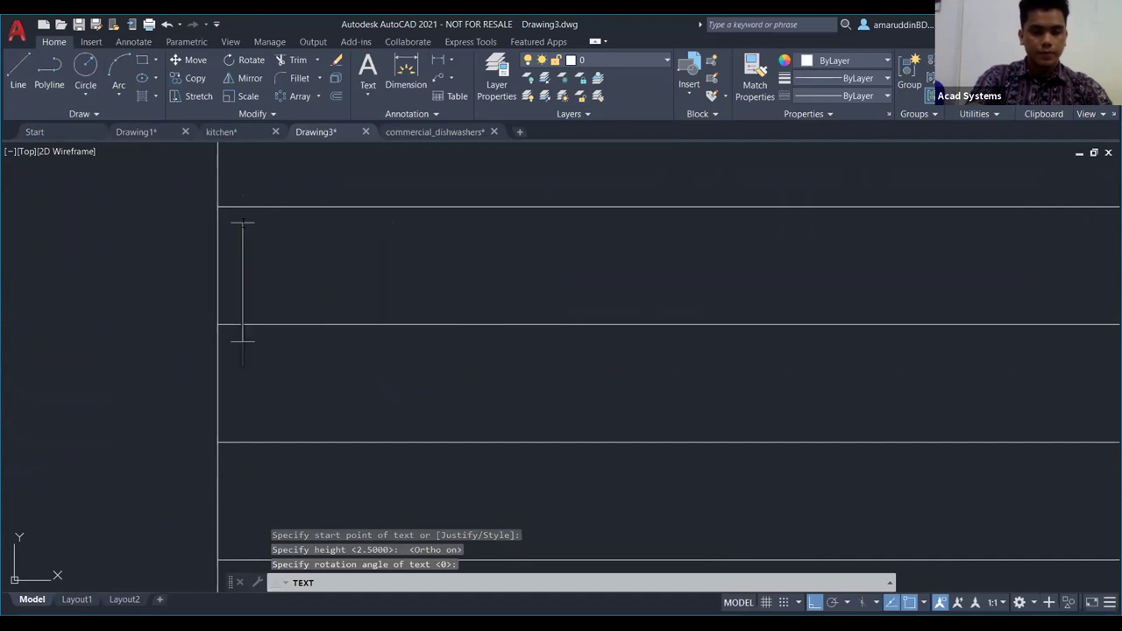
text(NA,E)
key(BackSpace)
key(BackSpace)
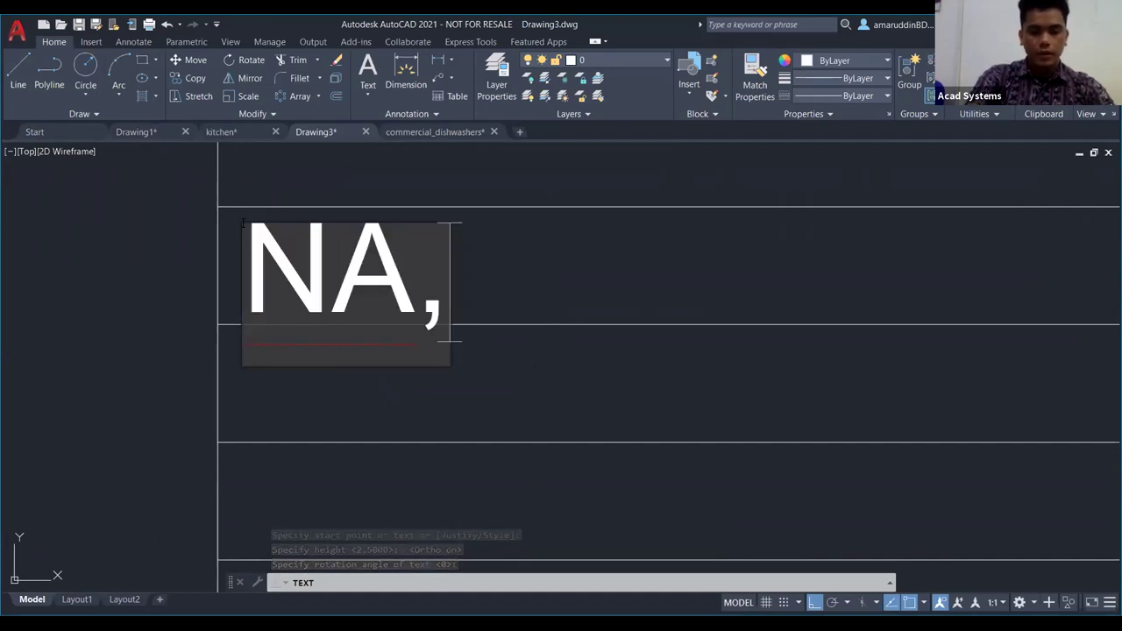
text(ME:)
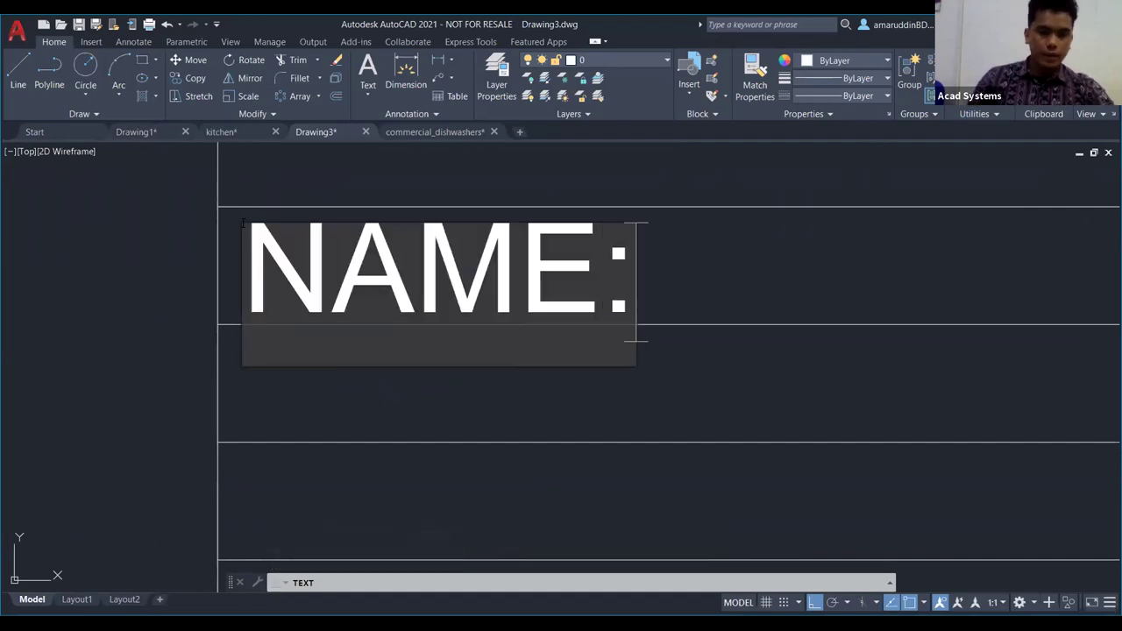
click(341, 382)
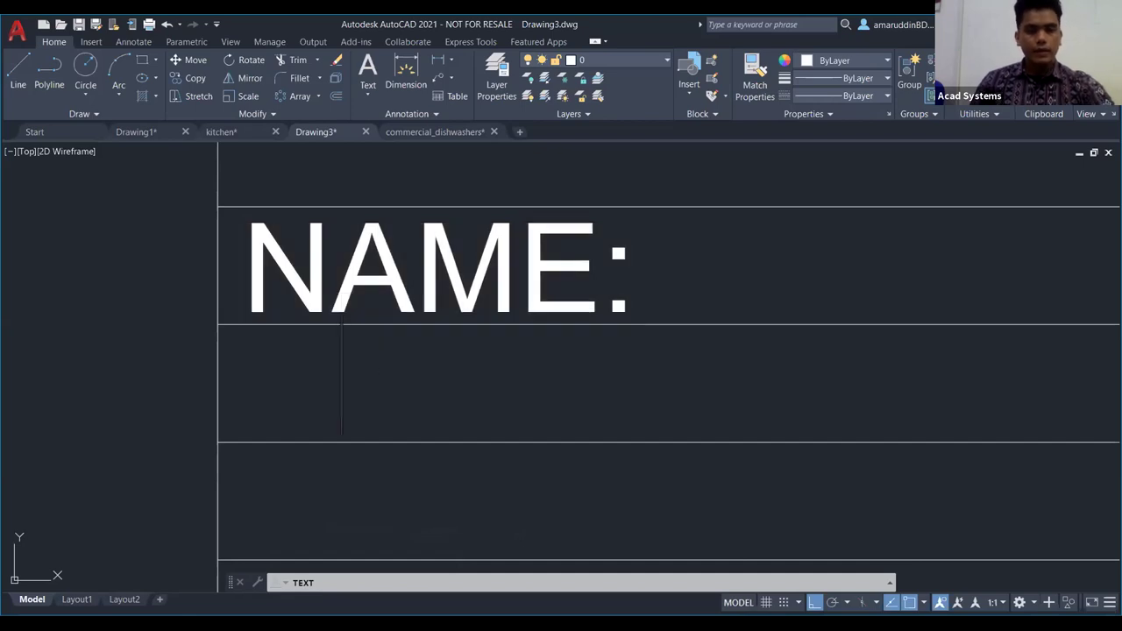
key(Return)
scroll(283, 252, down, 2)
click(412, 274)
key(Escape)
key(Escape)
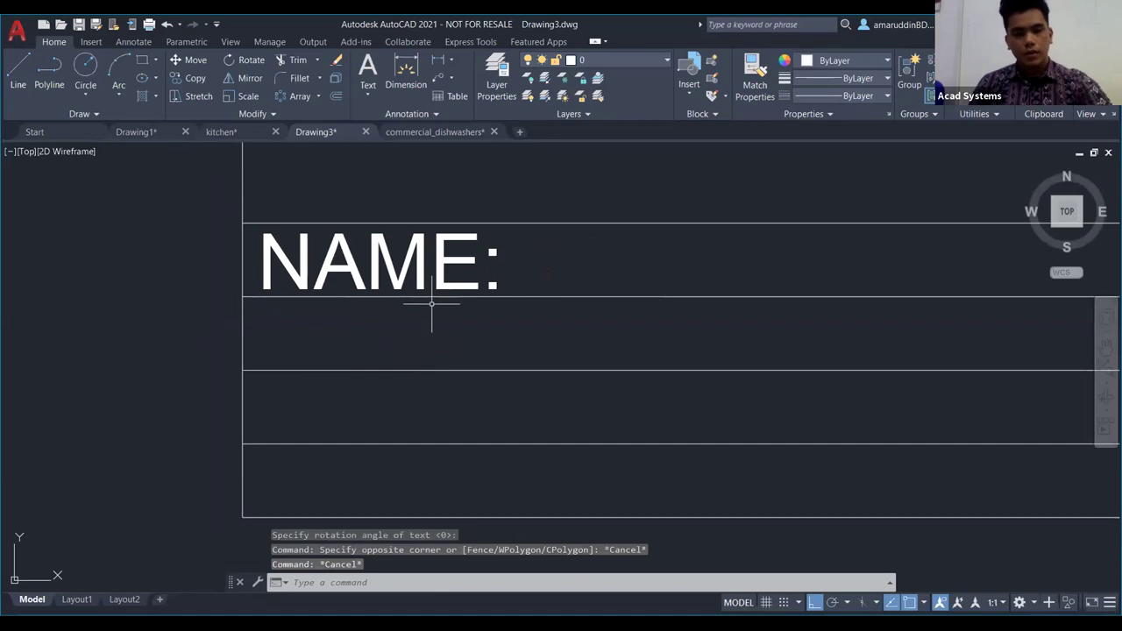
Step: Copy the NAME: label from its corner into the second, third and fourth rows
text(co)
key(Return)
click(421, 285)
key(Return)
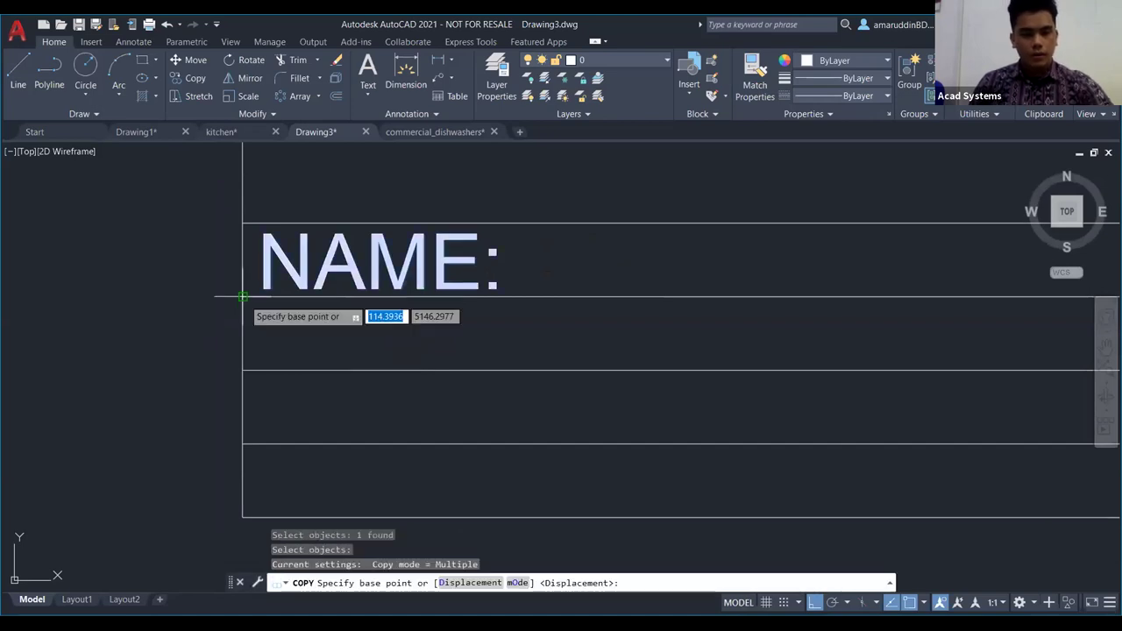
click(244, 296)
click(244, 369)
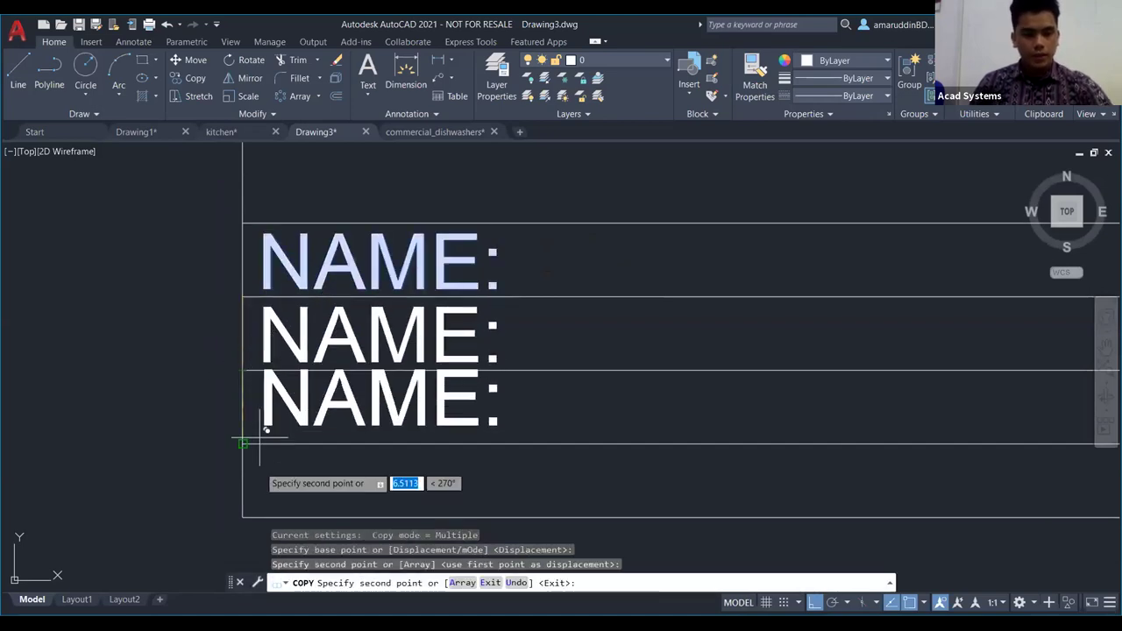
click(246, 442)
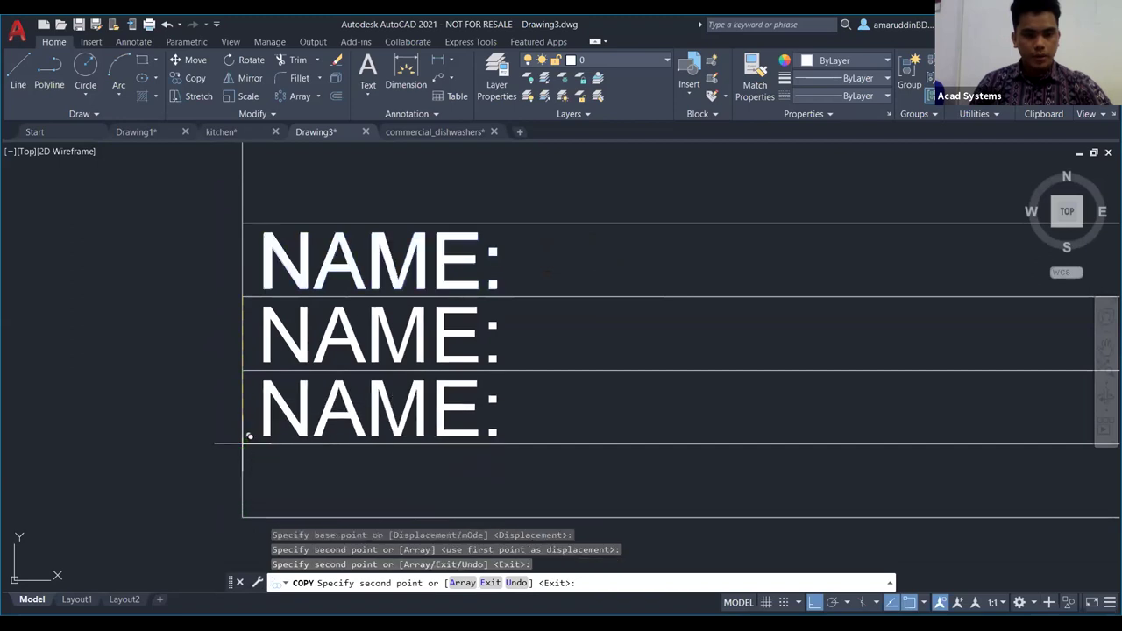
click(248, 515)
scroll(303, 471, down, 6)
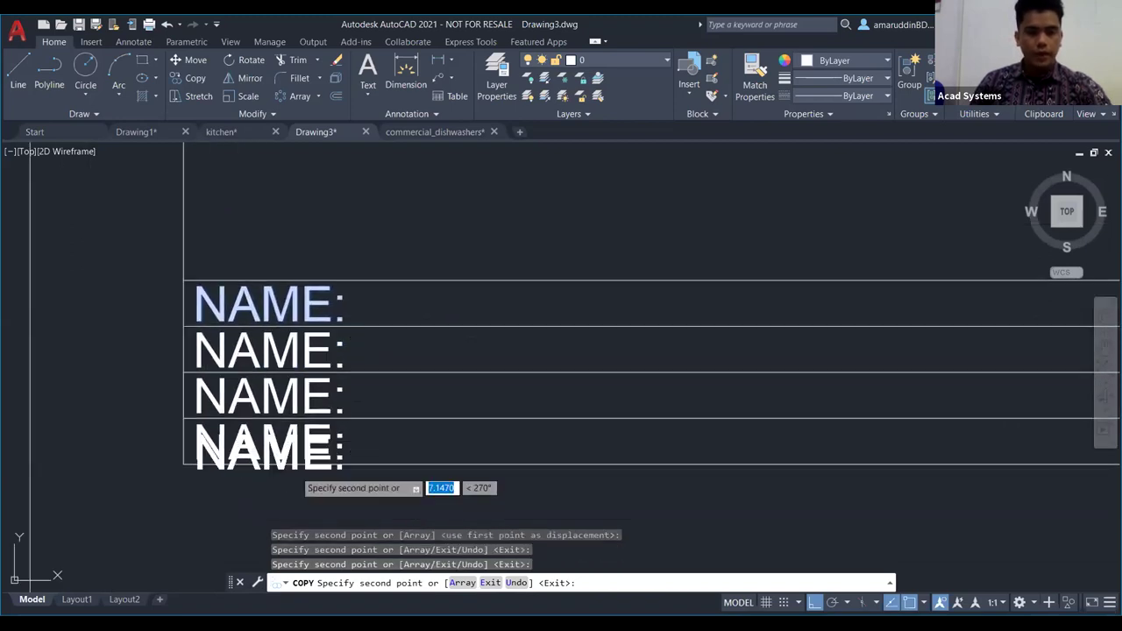
key(Escape)
Step: Recentre the view on the title block rows and select the second NAME: label
mouse_move(884, 452)
middle_down()
mouse_move(947, 430)
mouse_move(832, 364)
mouse_move(771, 358)
middle_up()
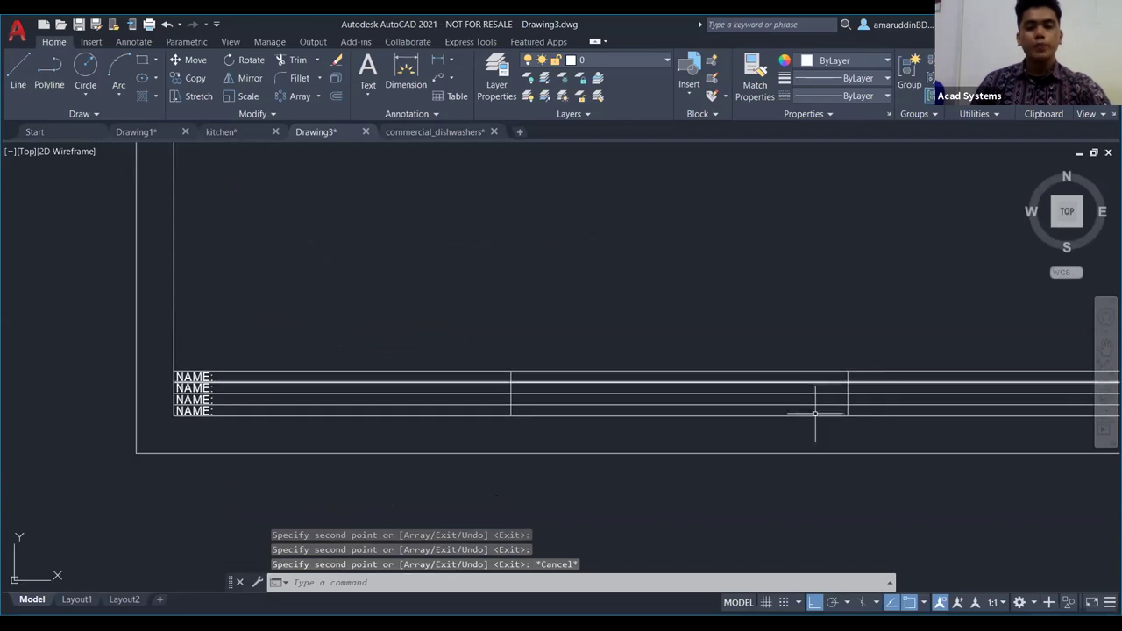
key(Escape)
scroll(131, 386, up, 5)
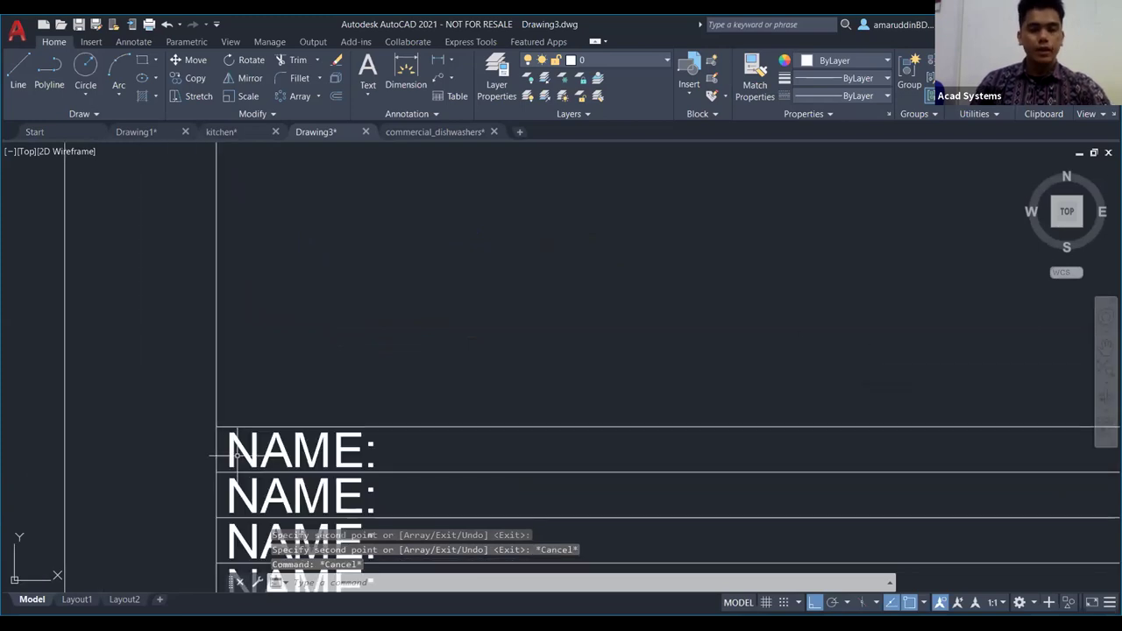
key(Escape)
click(299, 326)
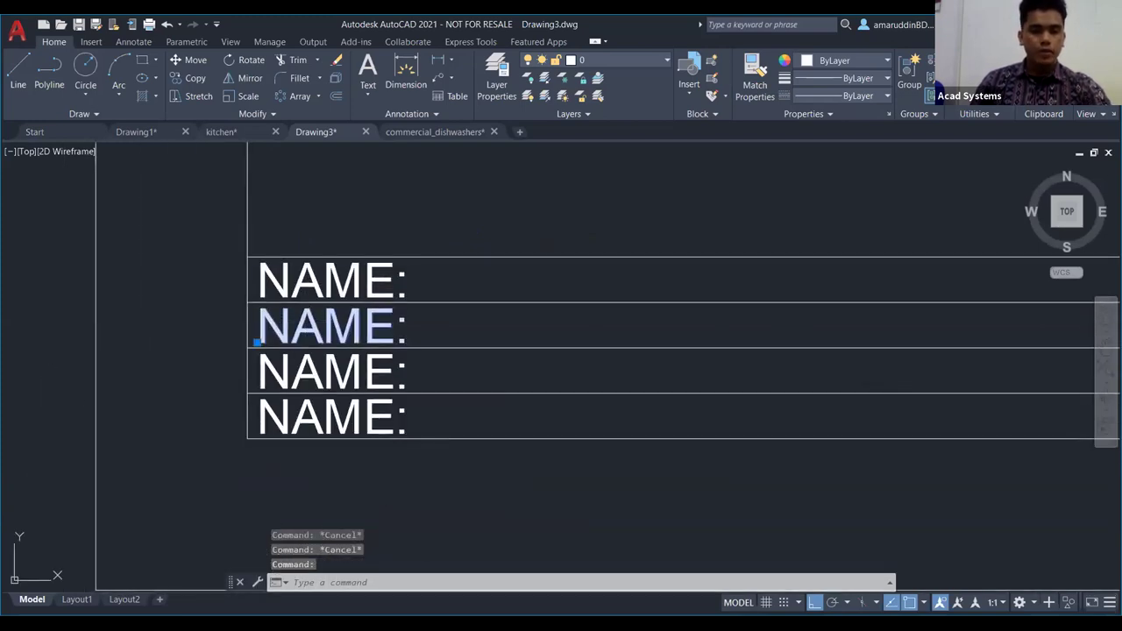
Step: Relabel the three copied labels as DATE:, TITLE: and NO:
double_click(394, 335)
drag(394, 331, 260, 330)
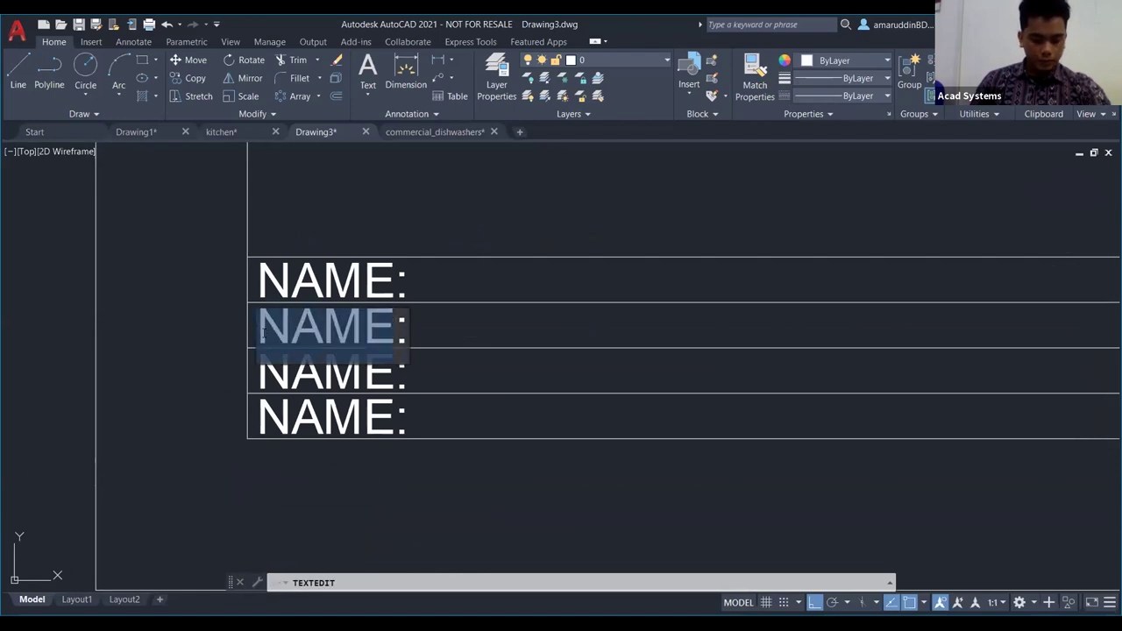
text(DATE)
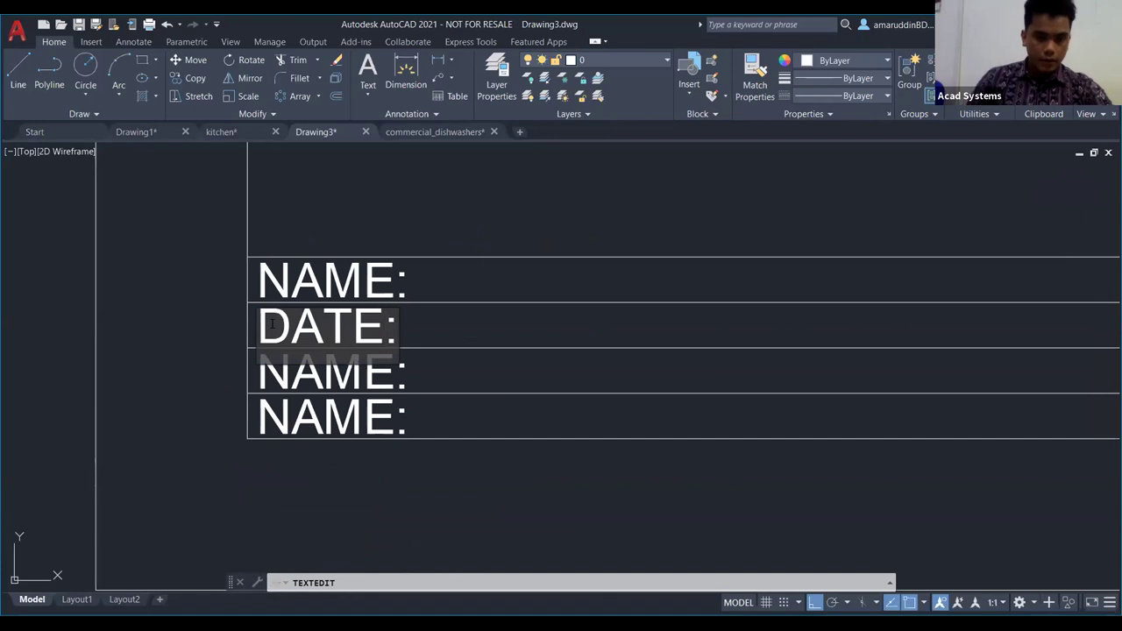
key(Return)
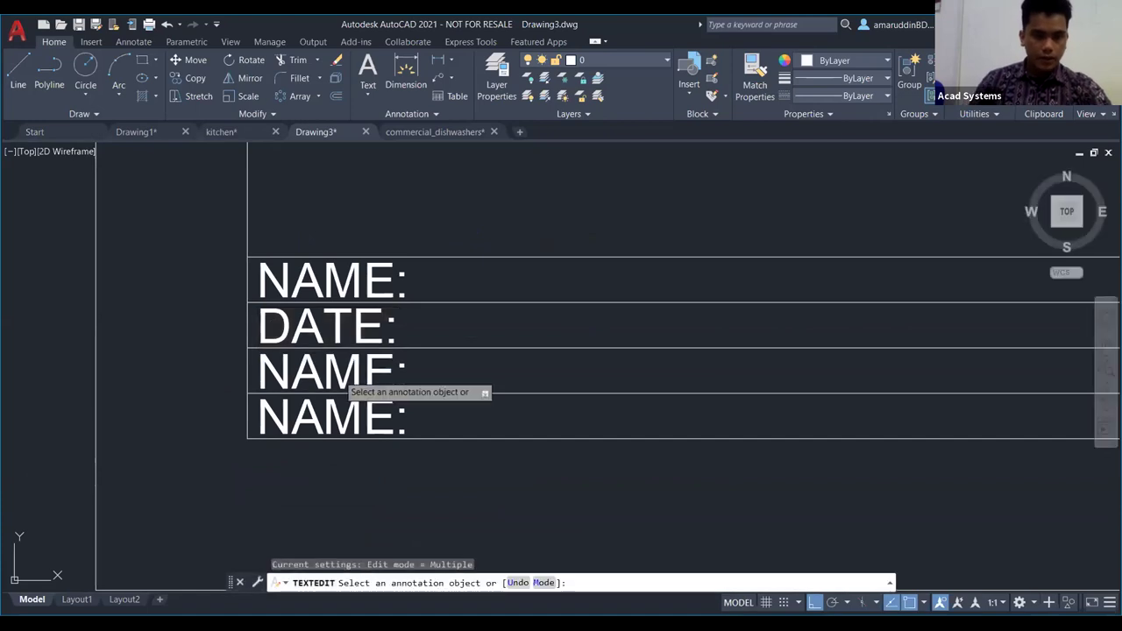
drag(397, 373, 266, 375)
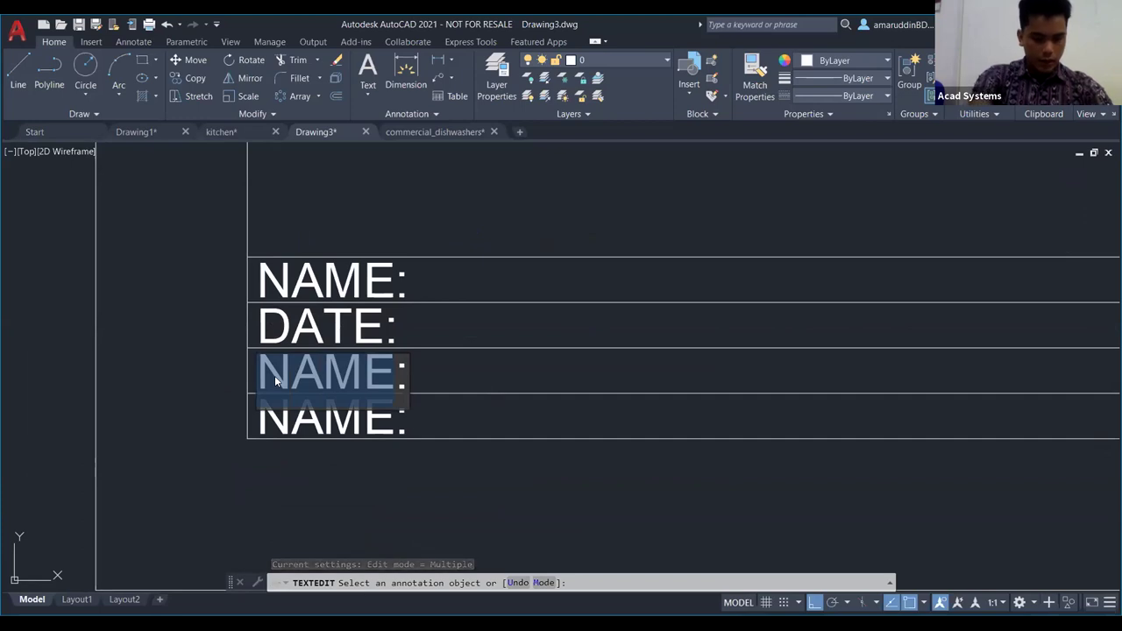
text(TITLE:)
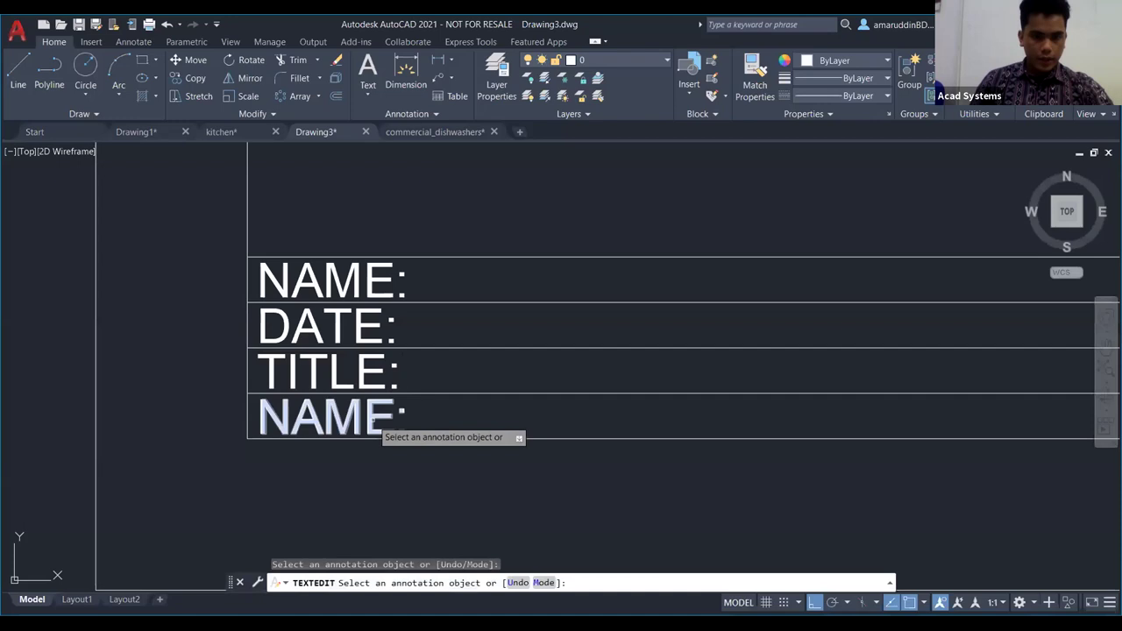
click(383, 430)
drag(397, 423, 270, 427)
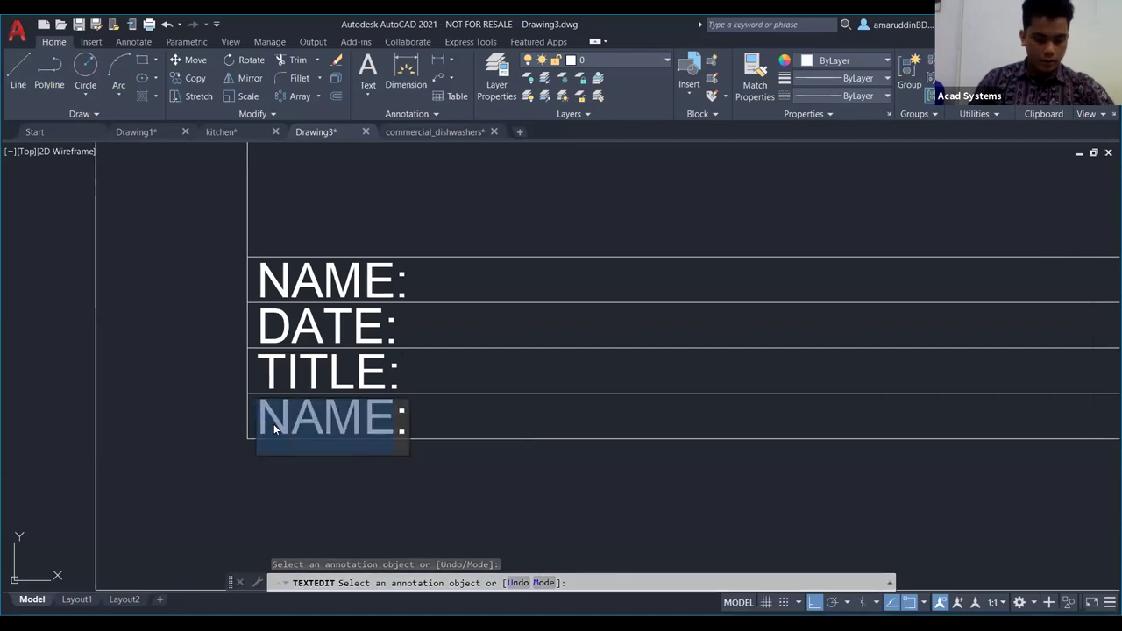
text(NO:)
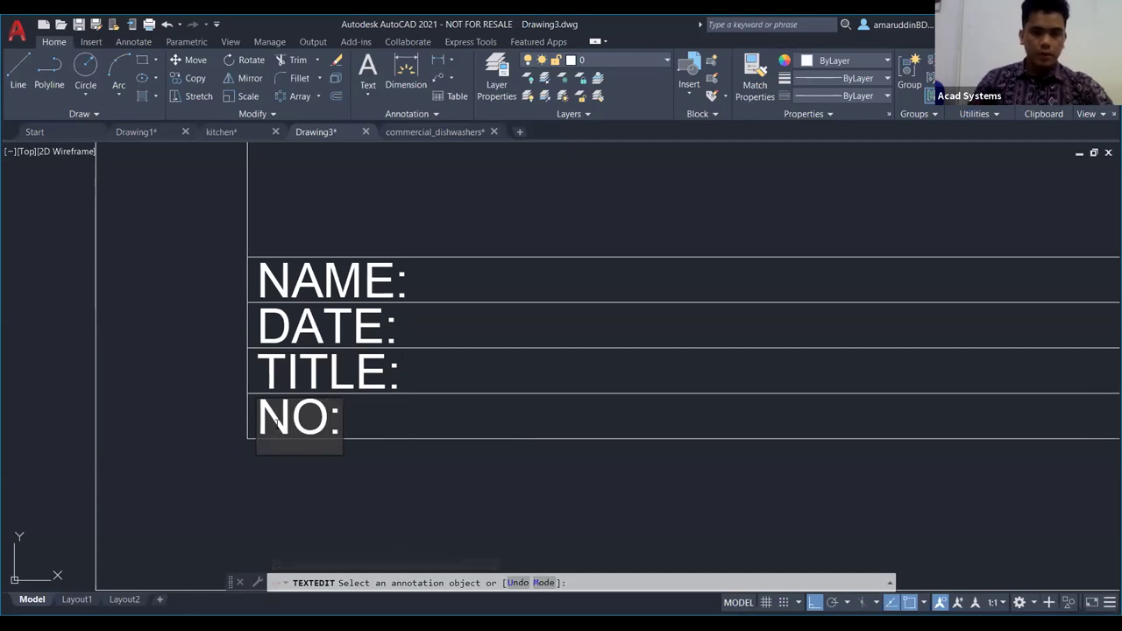
key(Return)
Step: Exit text editing and recentre the view on the finished title block
scroll(210, 342, down, 8)
scroll(227, 398, down, 6)
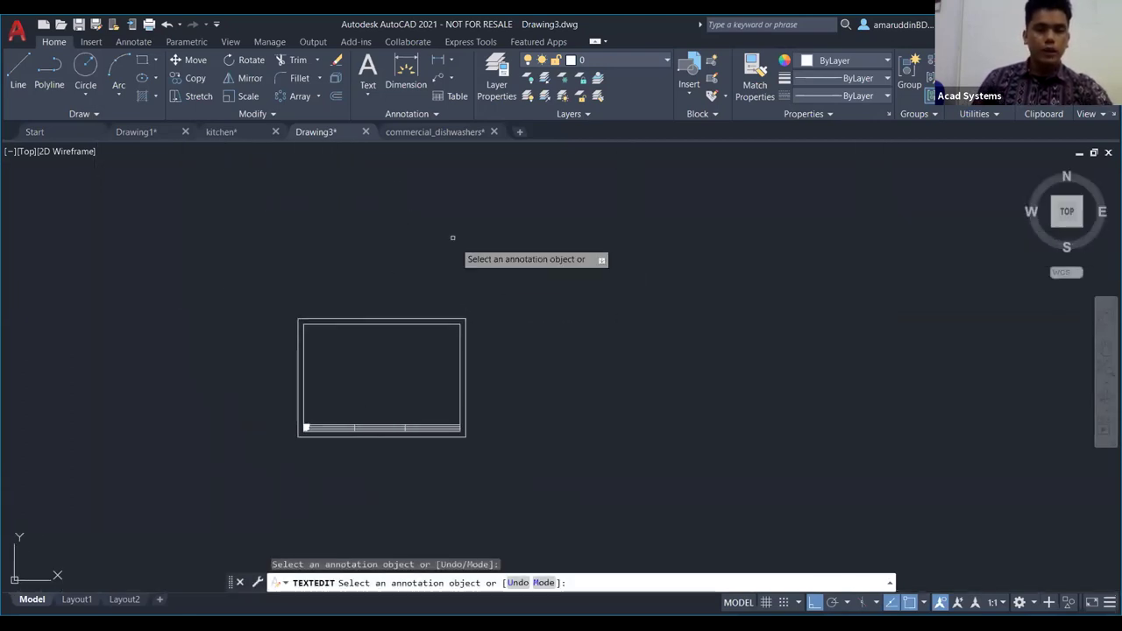
scroll(537, 342, up, 2)
middle_drag(534, 338, 582, 256)
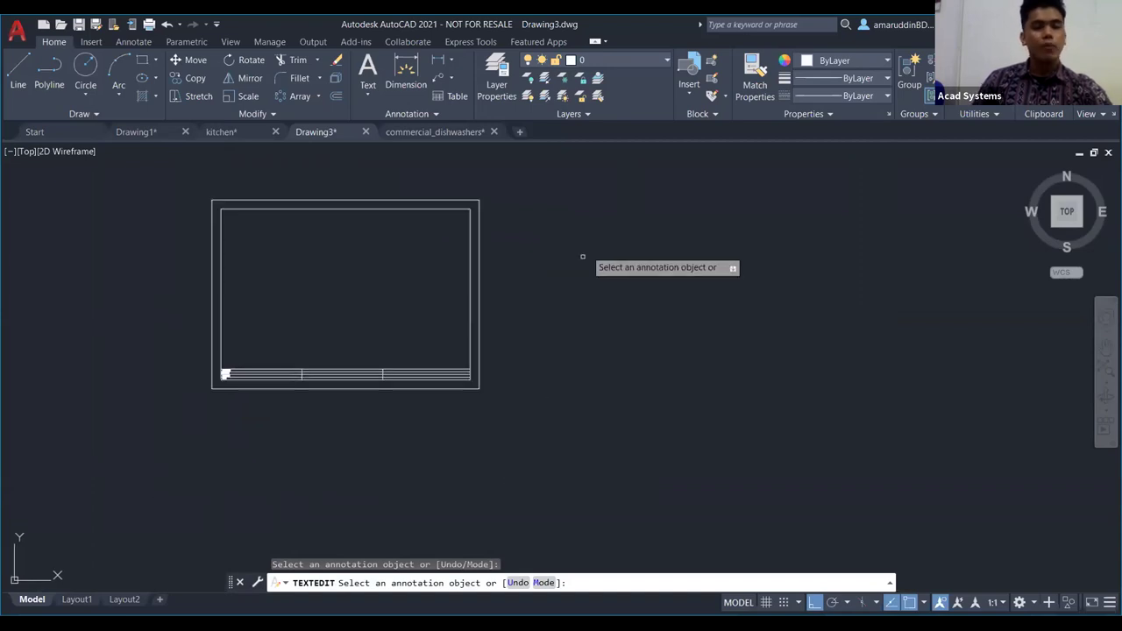
key(Escape)
middle_drag(528, 352, 542, 359)
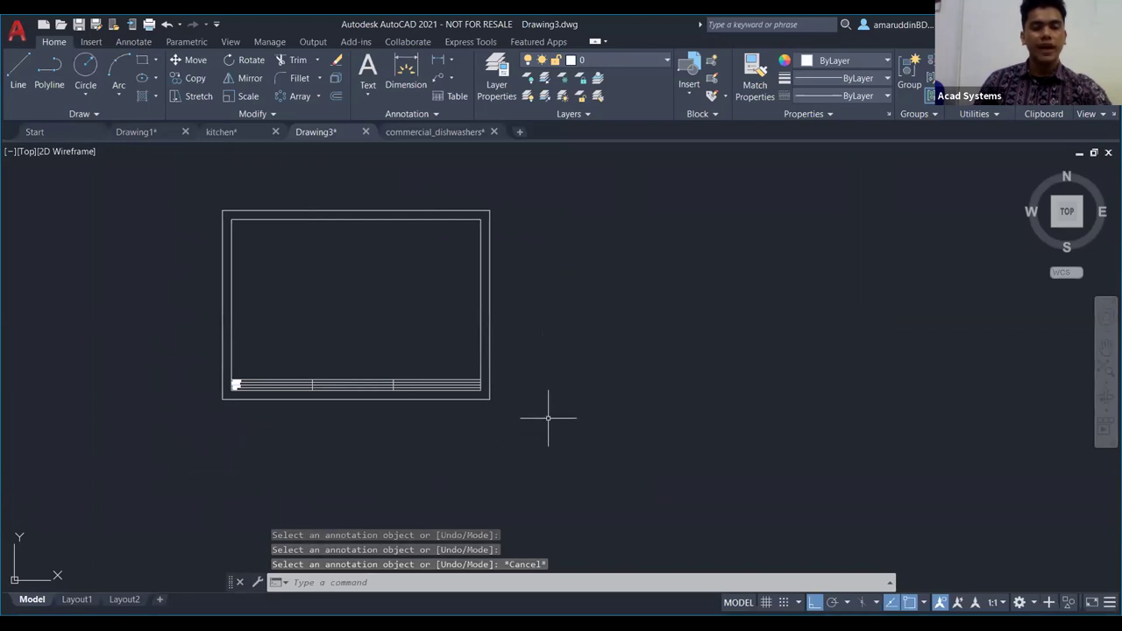
scroll(534, 386, down, 2)
Step: Start a new block with its base point at the frame's outer lower-left corner
key(Escape)
key(Escape)
key(Escape)
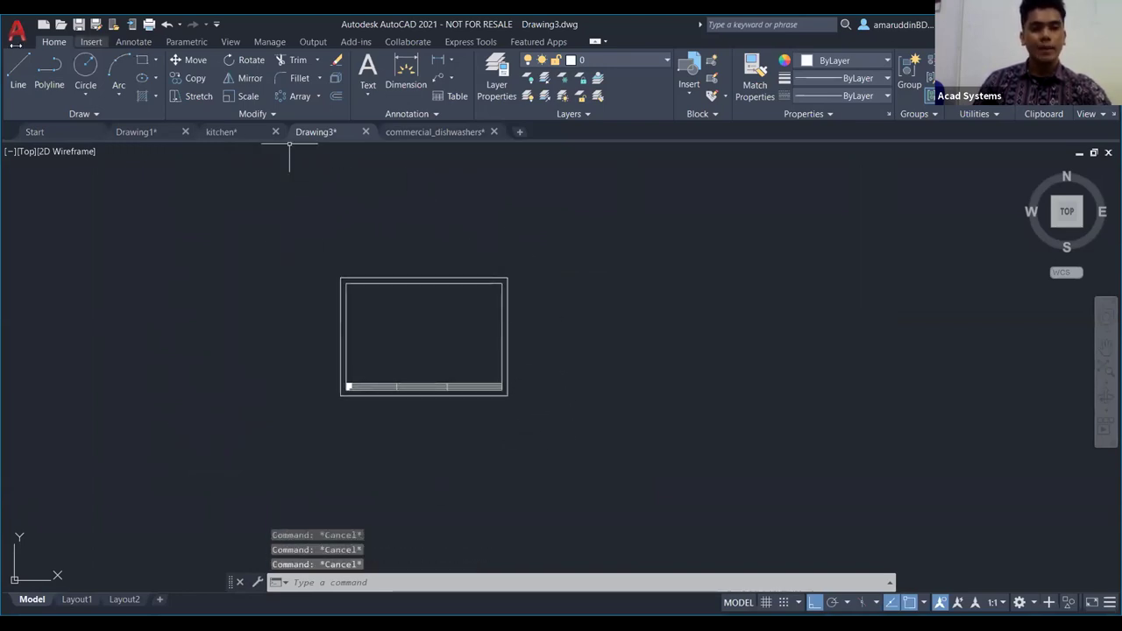
click(98, 42)
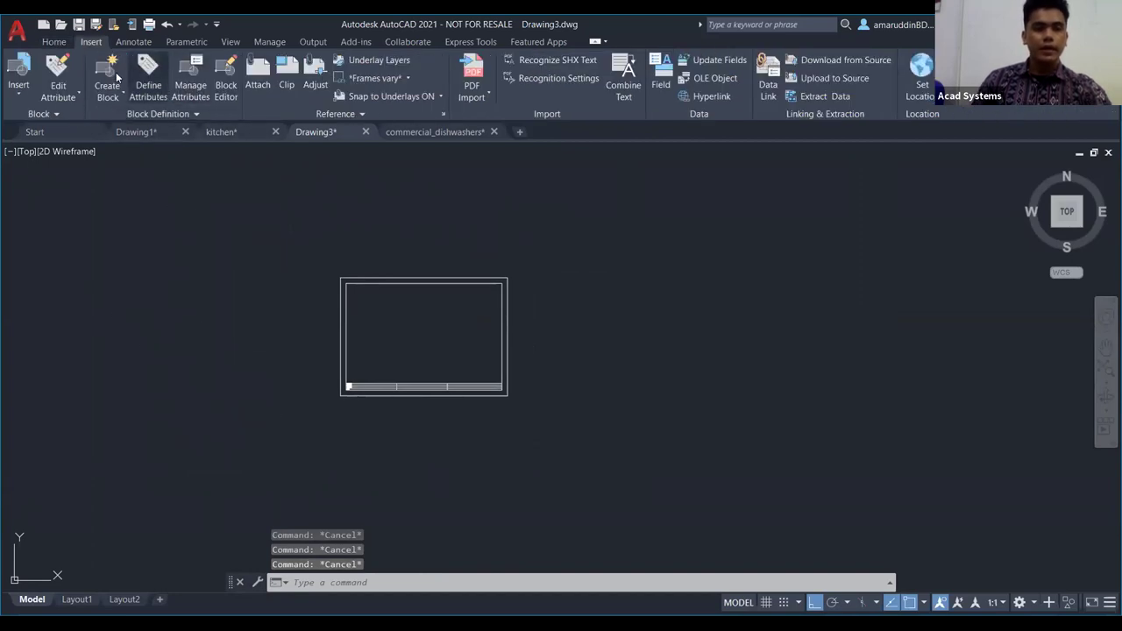
click(107, 79)
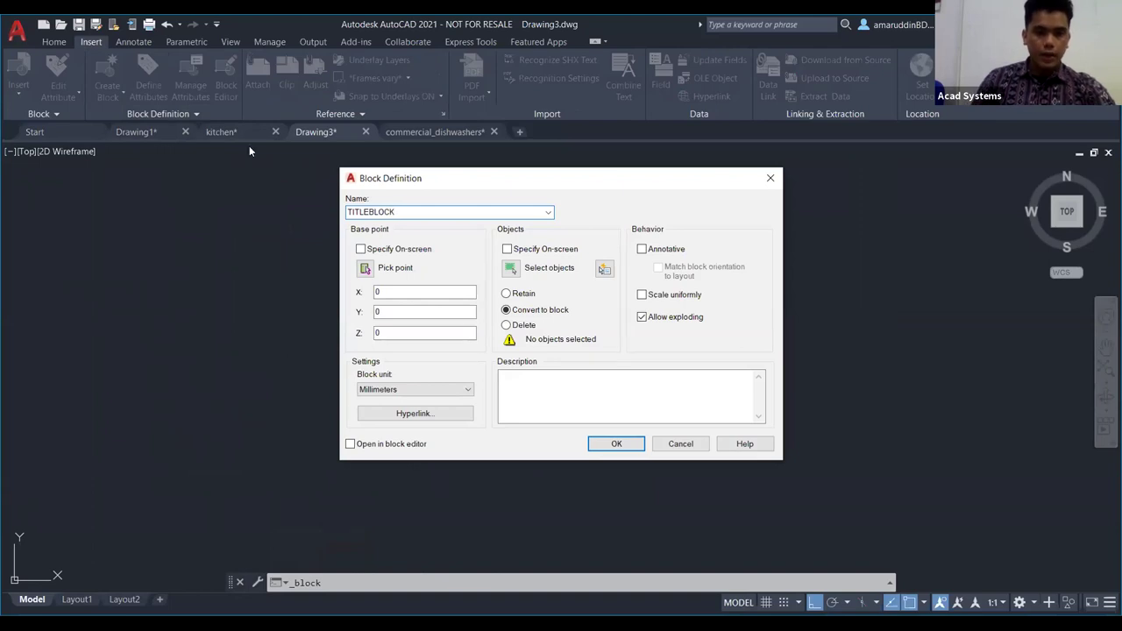
click(366, 270)
scroll(348, 383, up, 5)
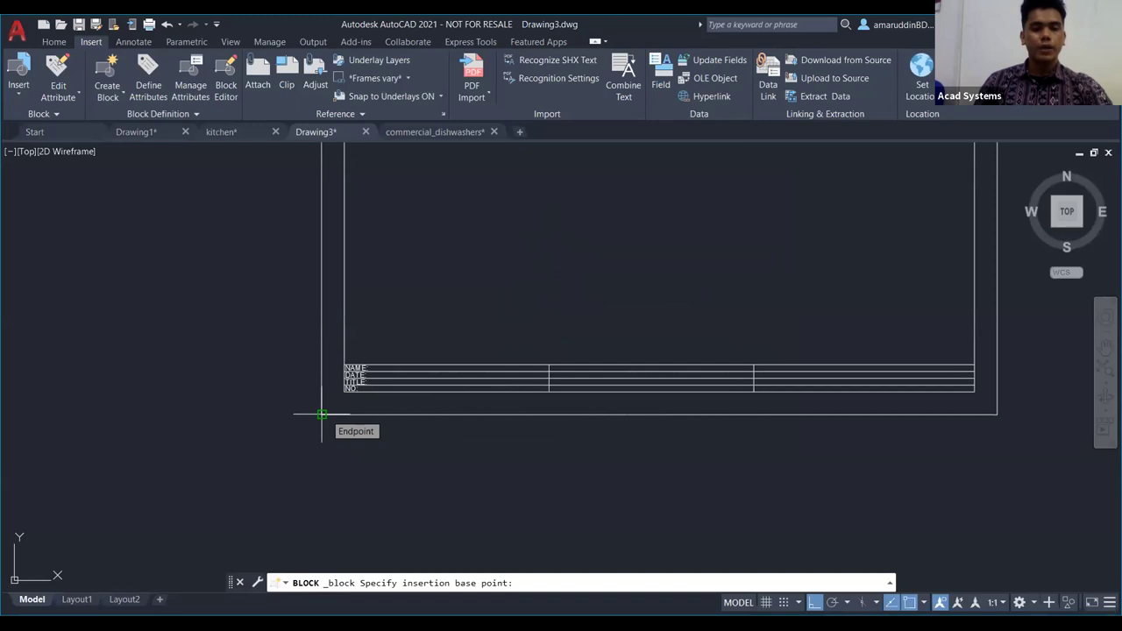
click(321, 414)
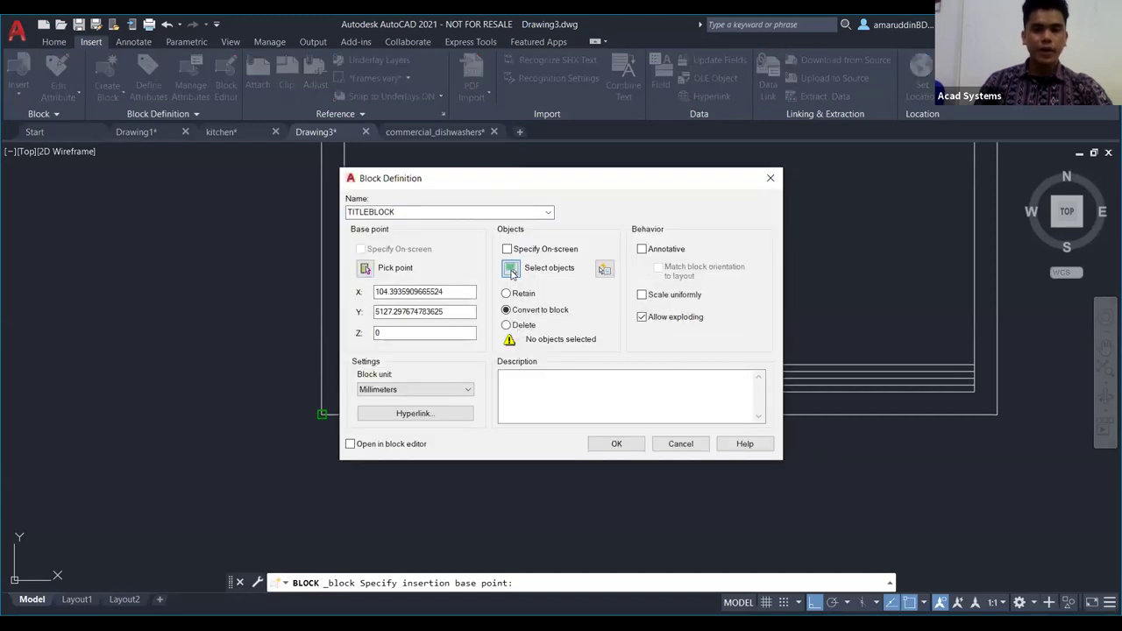
Step: Window-select all 15 title block objects and create the TITLEBLOCK block
click(513, 268)
click(864, 464)
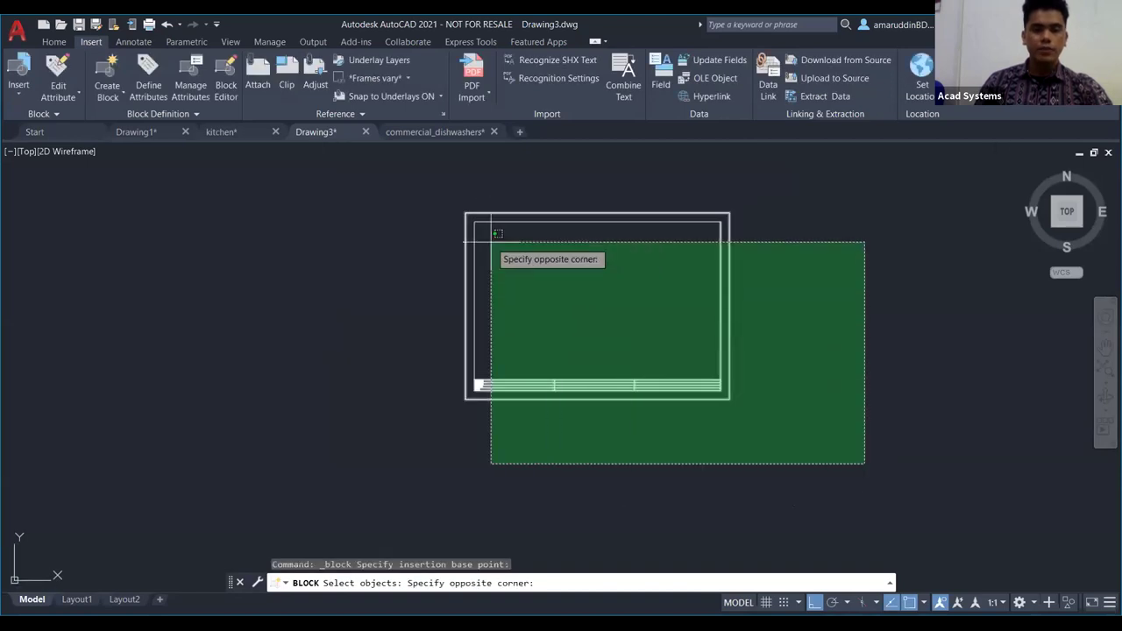
click(403, 179)
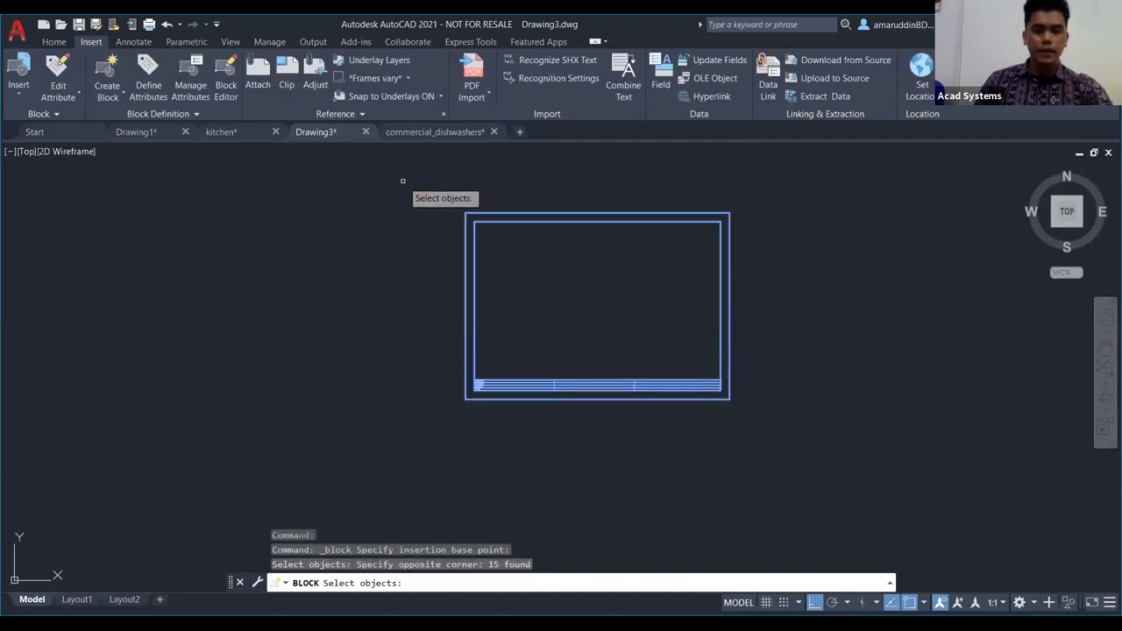
key(Return)
click(616, 444)
scroll(453, 359, down, 2)
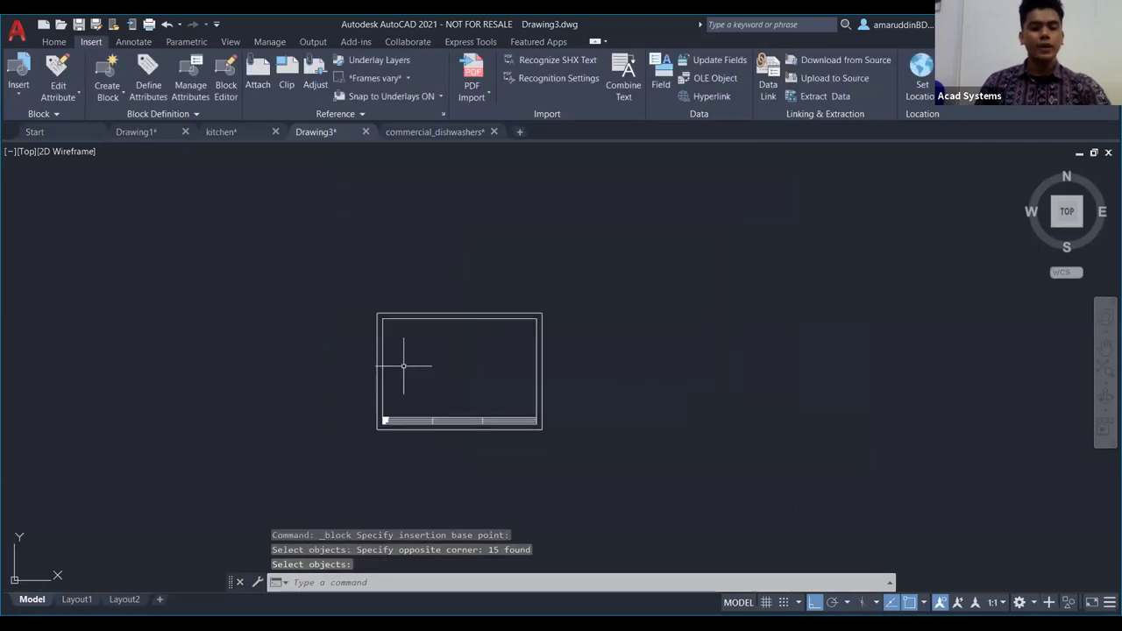
scroll(363, 381, up, 5)
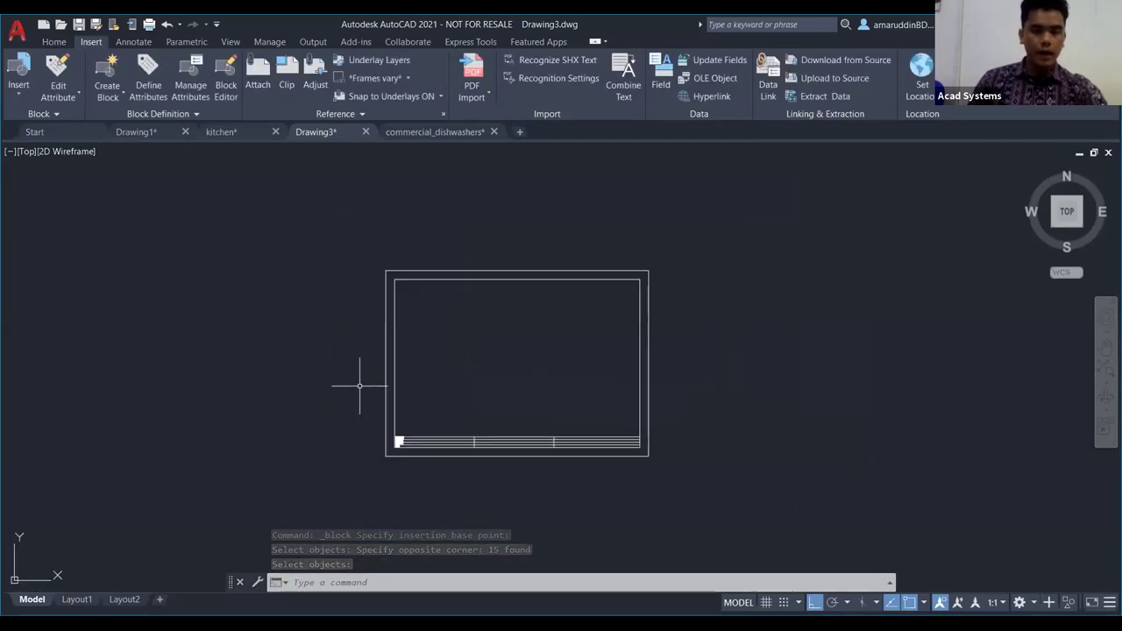
Step: Start REFEDIT on the title block, then abandon this first attempt
key(Escape)
scroll(331, 351, down, 4)
scroll(343, 371, up, 4)
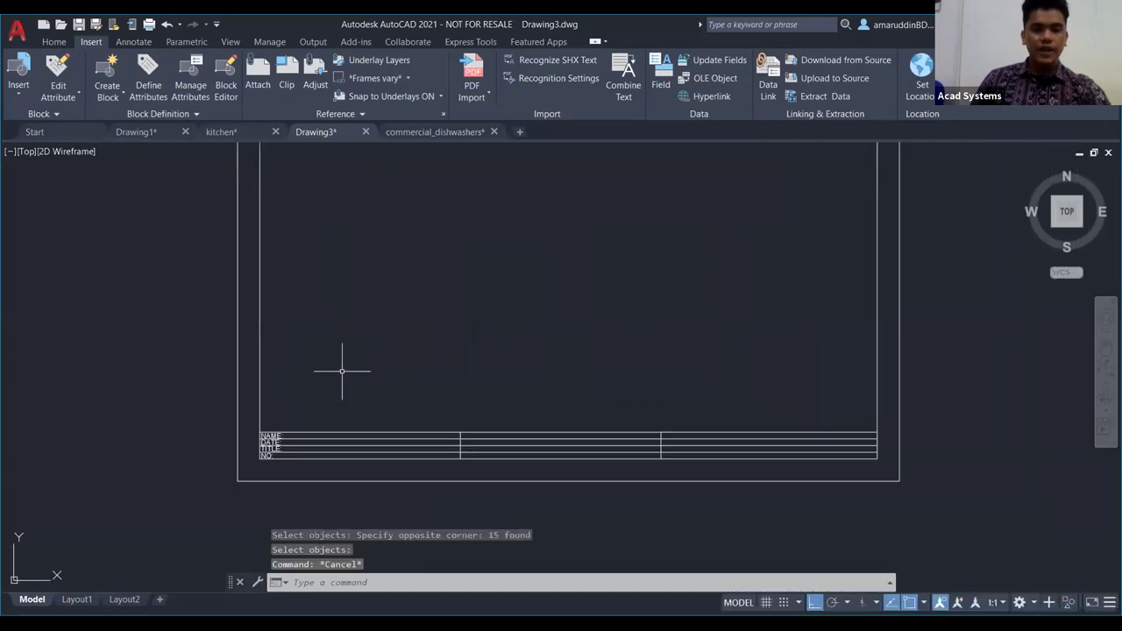
key(Escape)
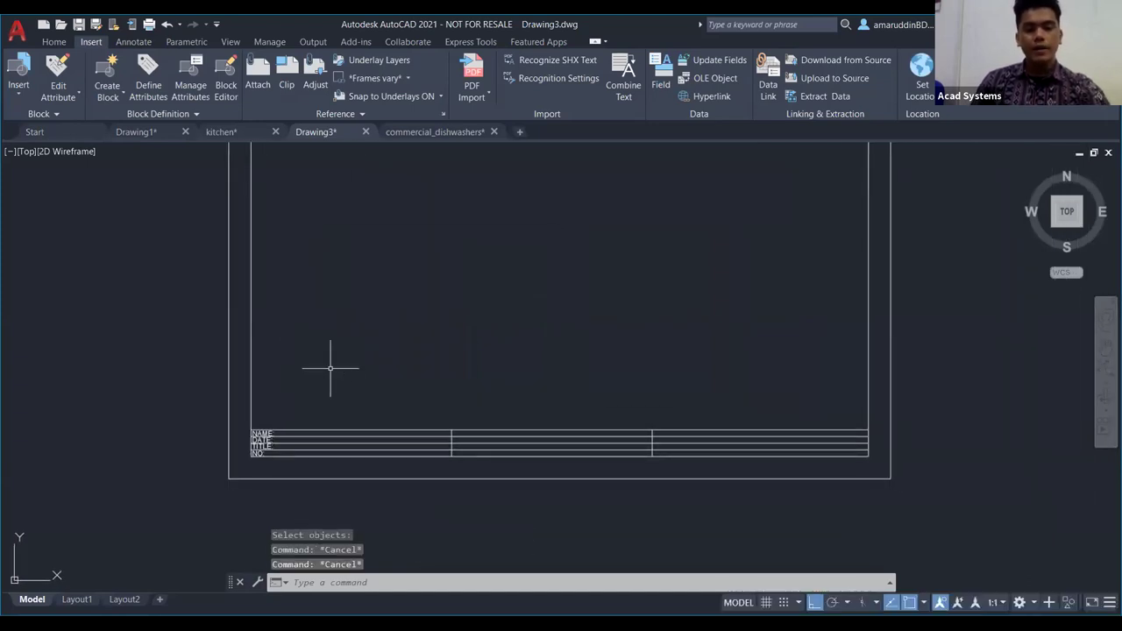
text(REFE)
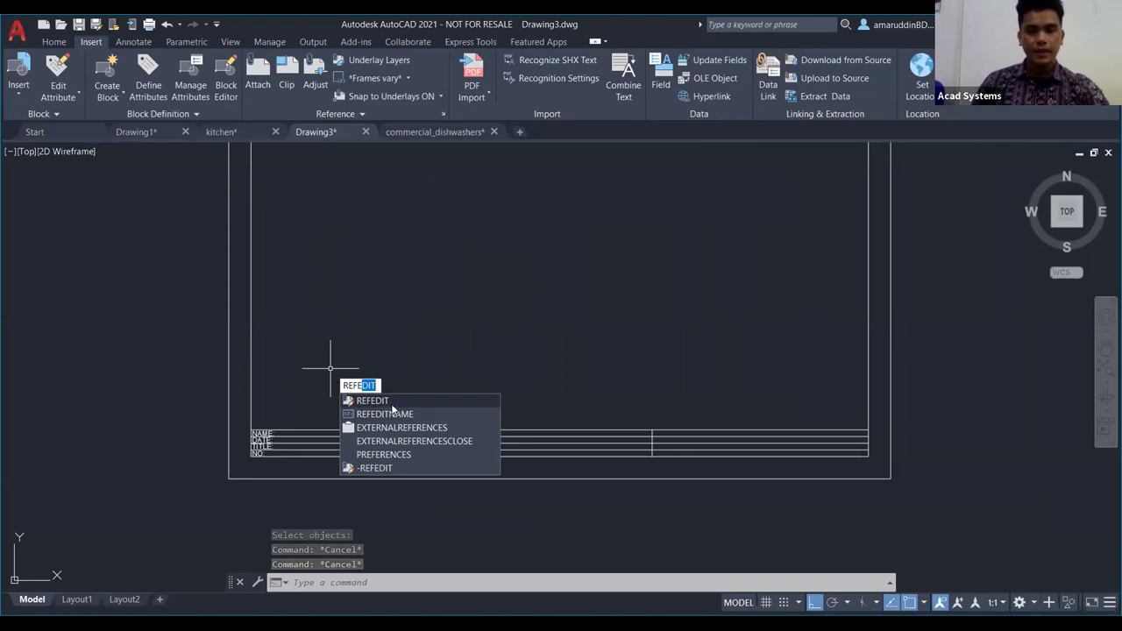
click(393, 402)
scroll(393, 404, down, 2)
scroll(392, 404, up, 4)
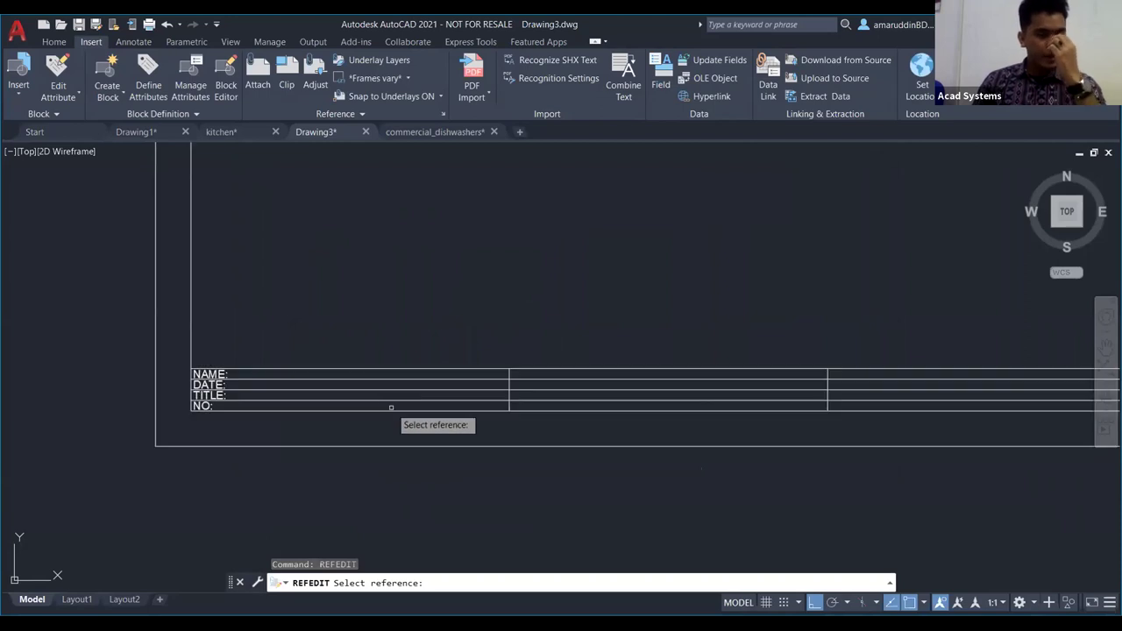
scroll(233, 373, up, 5)
scroll(237, 369, down, 4)
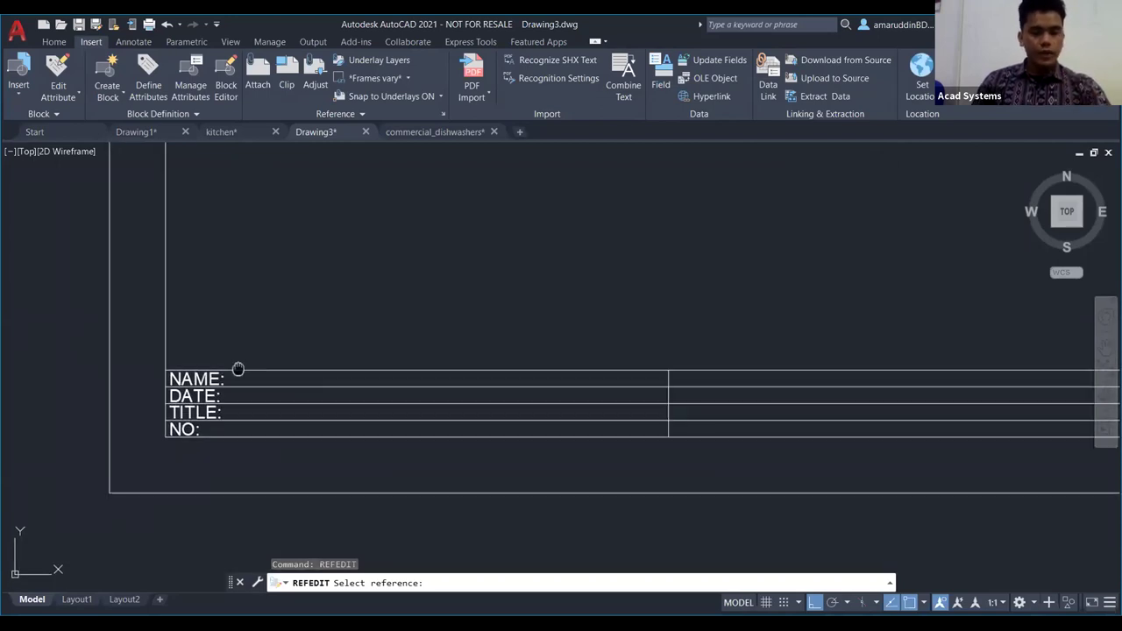
middle_drag(237, 369, 241, 324)
text(A)
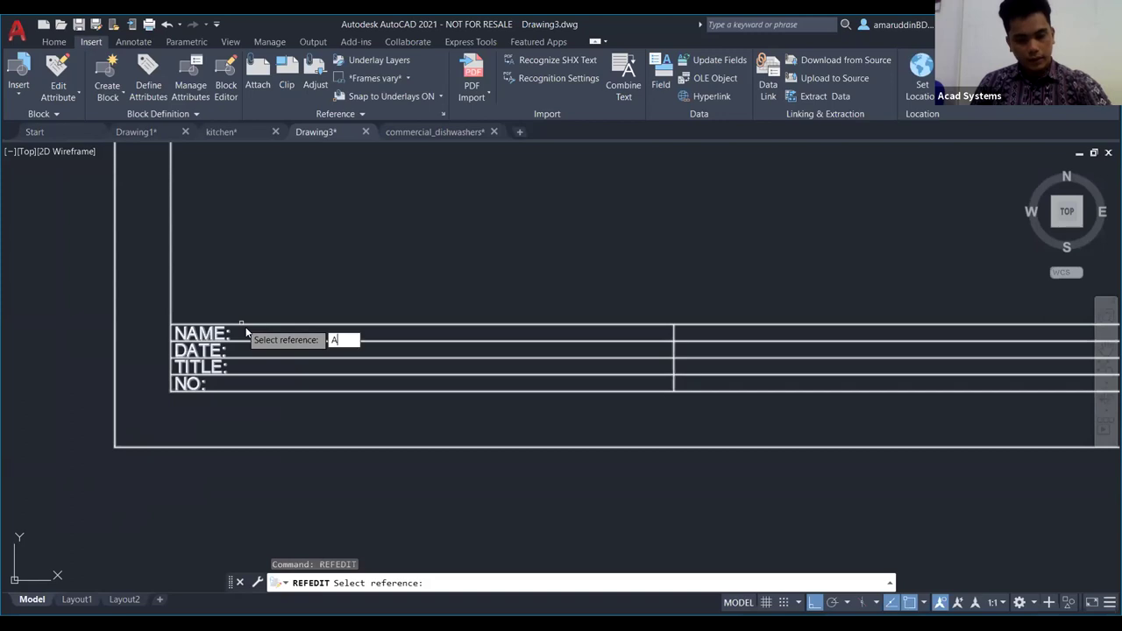
text(TTDEF)
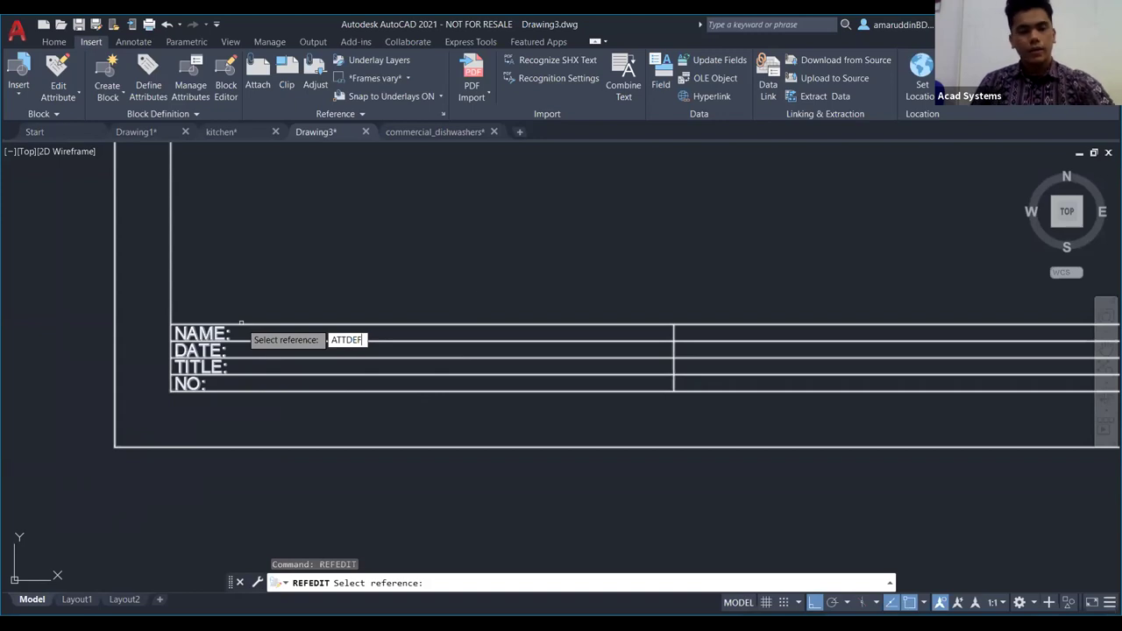
key(Escape)
Step: Rerun REFEDIT, pick the title block and confirm TITLEBLOCK as the reference to edit
scroll(241, 323, down, 1)
key(Escape)
key(Escape)
scroll(304, 376, up, 1)
scroll(289, 350, down, 1)
middle_drag(279, 301, 270, 348)
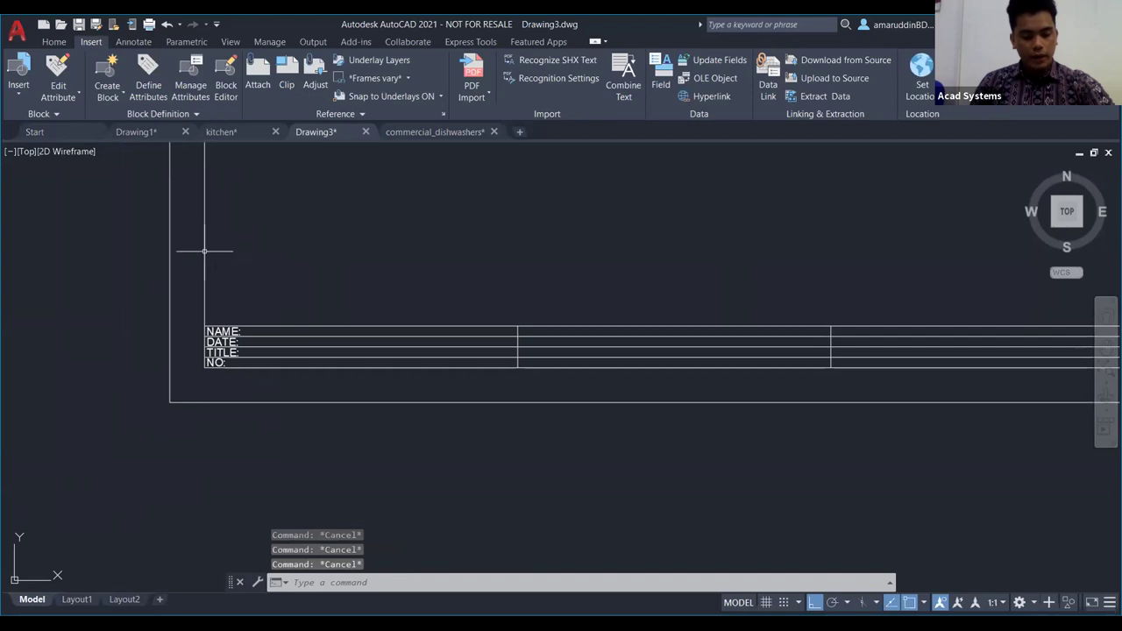
scroll(256, 323, down, 2)
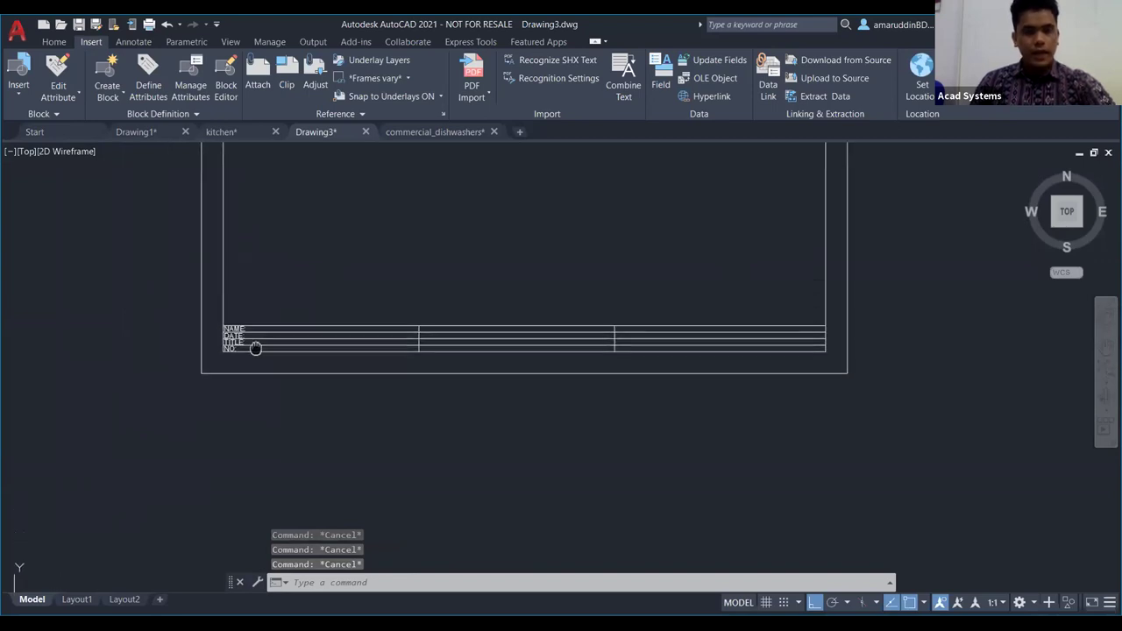
text(REFE)
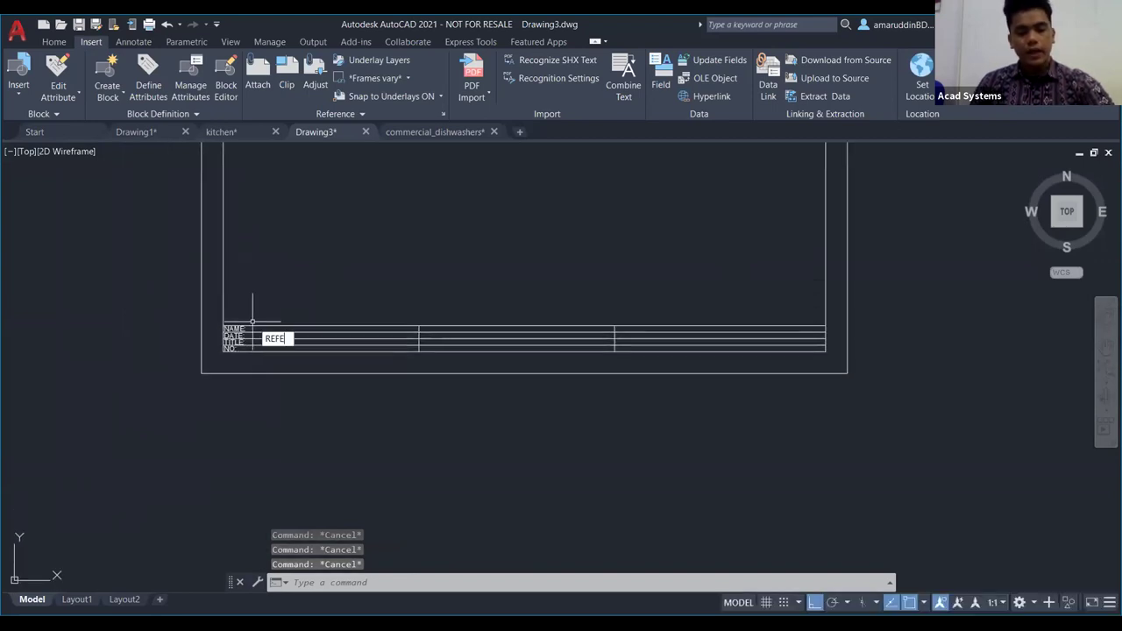
click(342, 353)
click(341, 351)
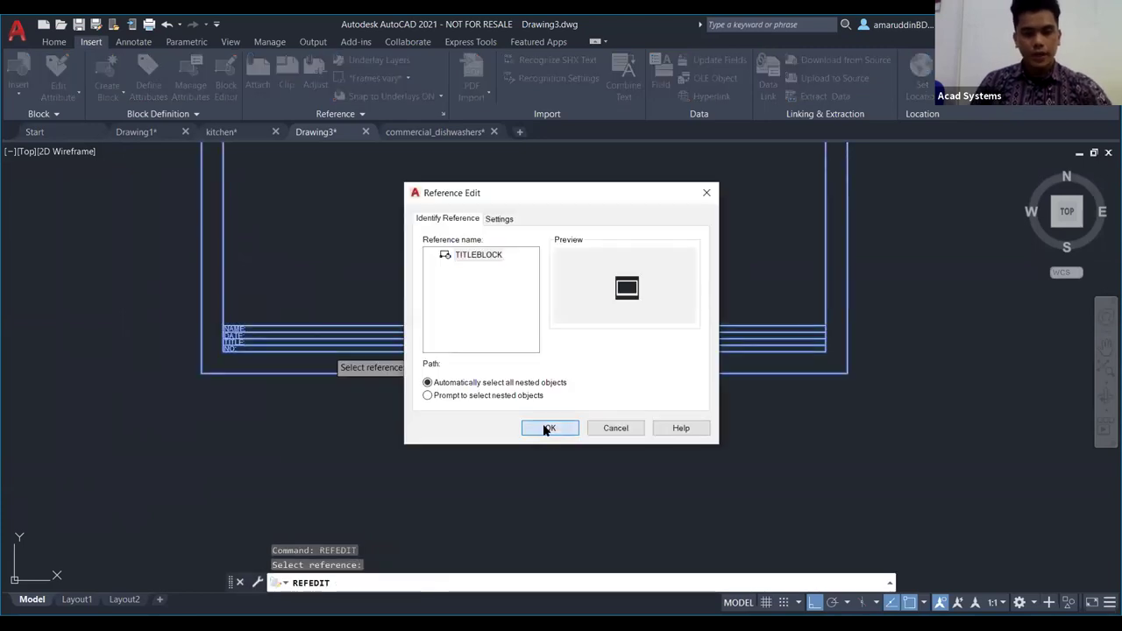
click(547, 428)
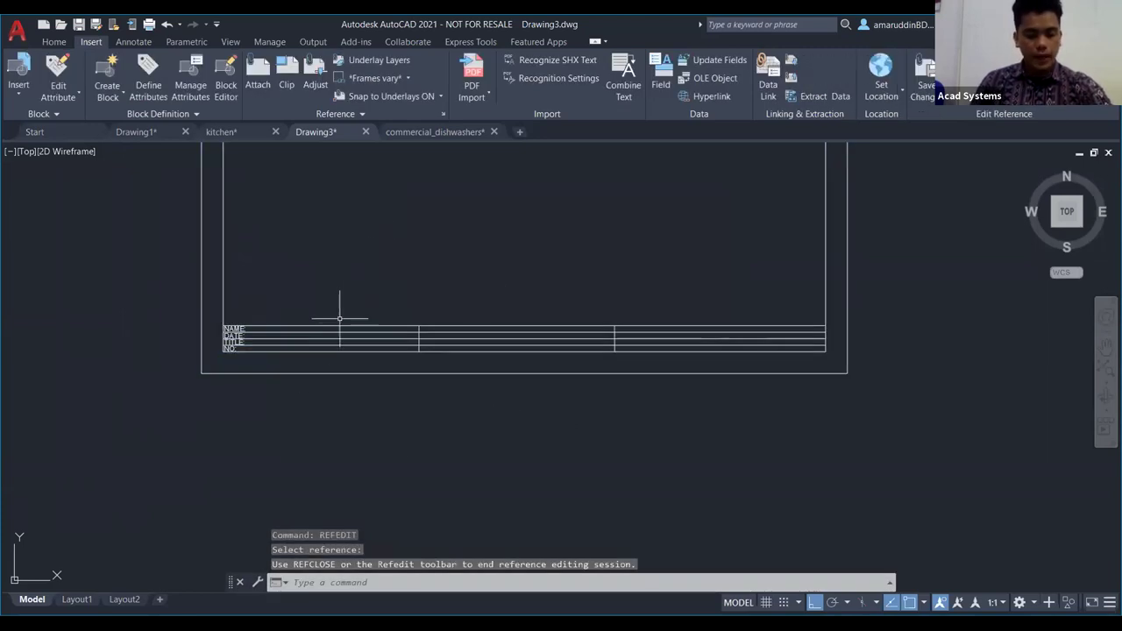
Step: Define an attribute with tag NM and prompt NAME via ATTDEF
text(ATT)
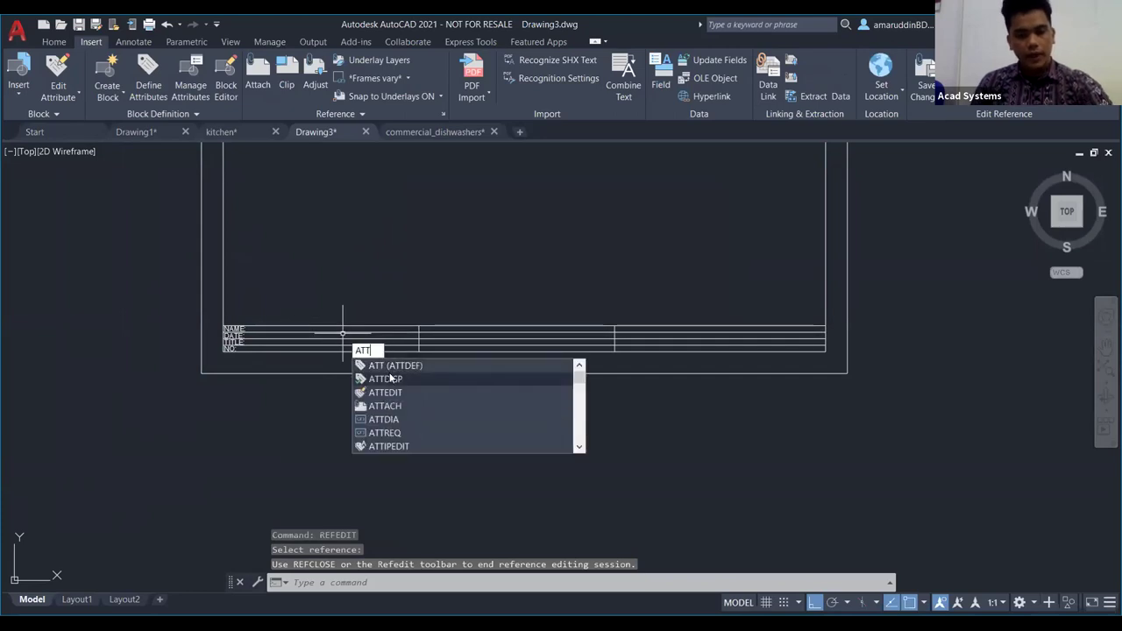
text(D)
key(BackSpace)
text(DEF)
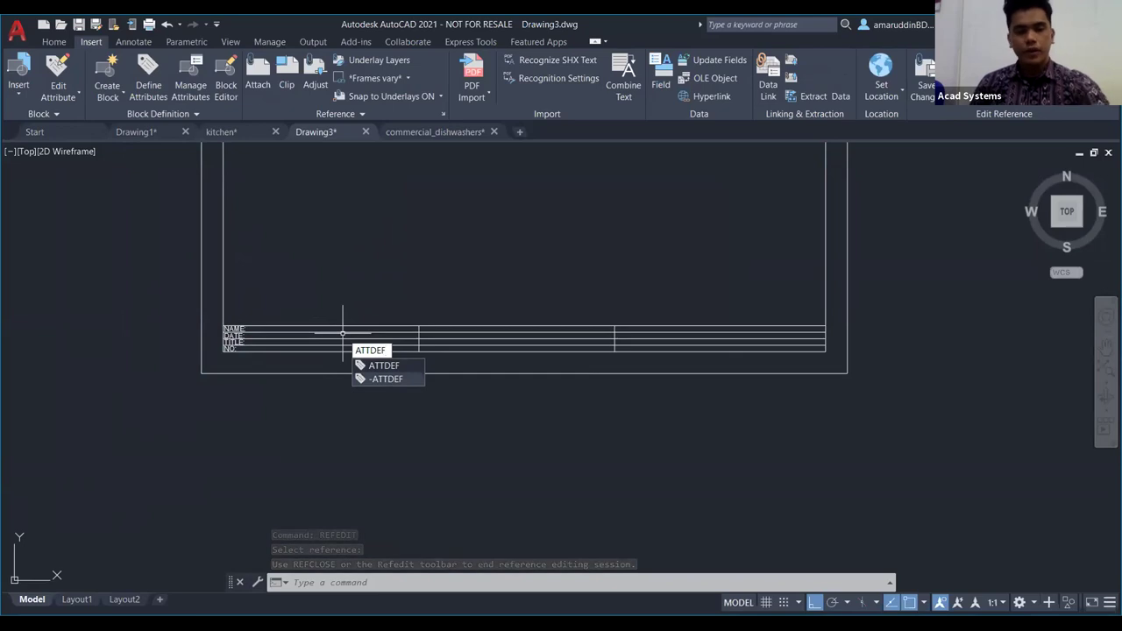
key(Return)
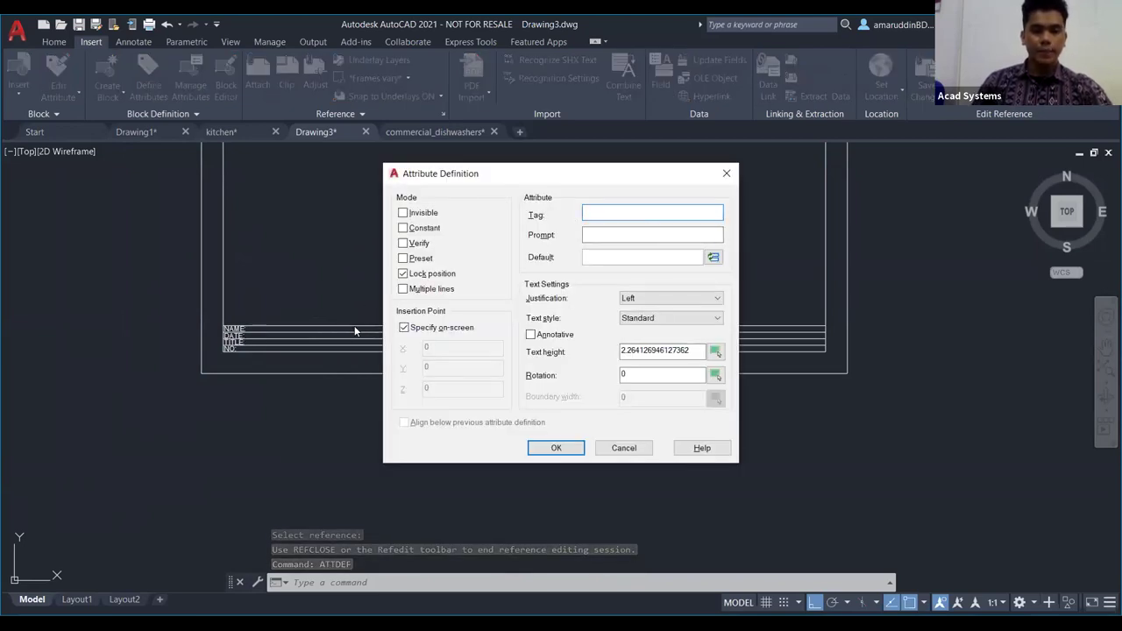
text(NM)
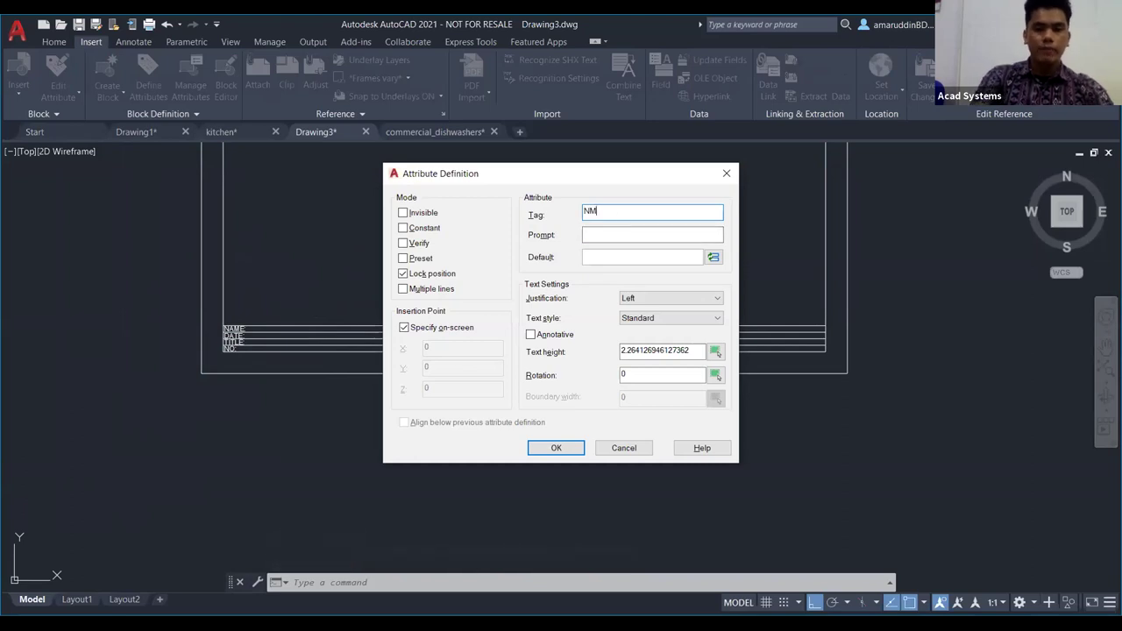
click(615, 235)
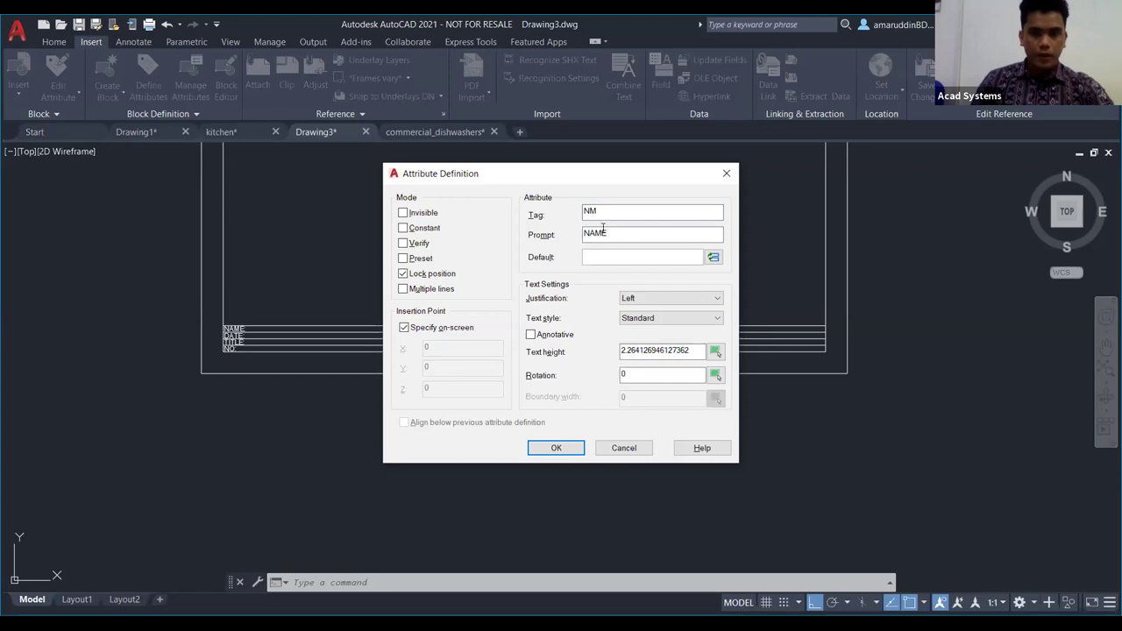
click(557, 448)
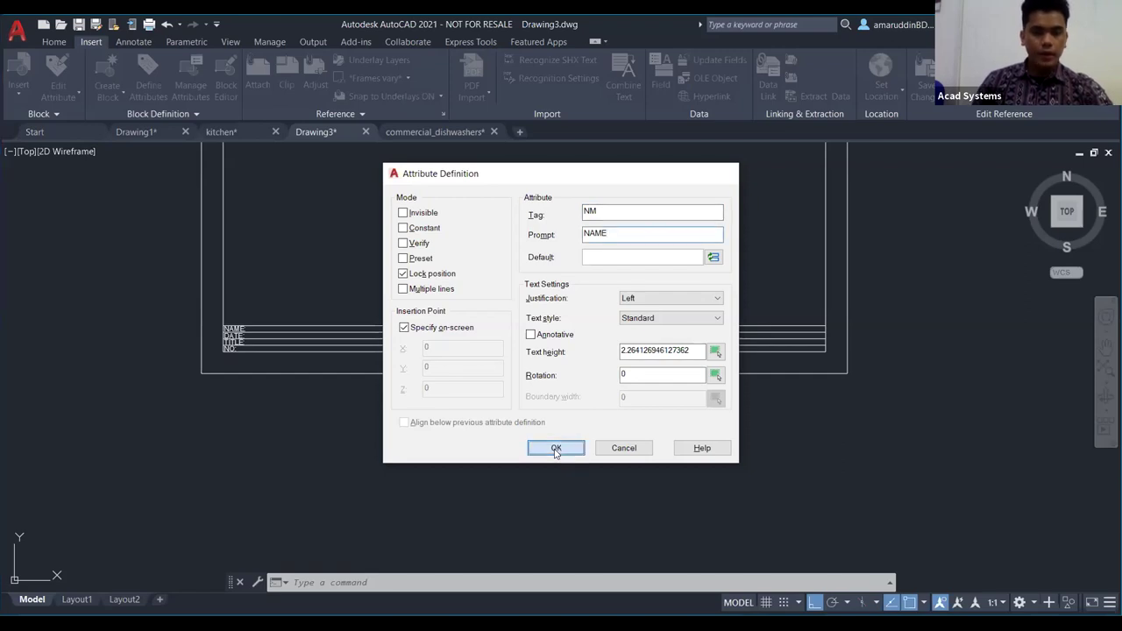
Step: Place the NM attribute, then move it just right of the NAME: label
scroll(254, 250, up, 4)
mouse_move(234, 242)
middle_down()
mouse_move(439, 338)
mouse_move(504, 340)
middle_up()
scroll(294, 308, up, 2)
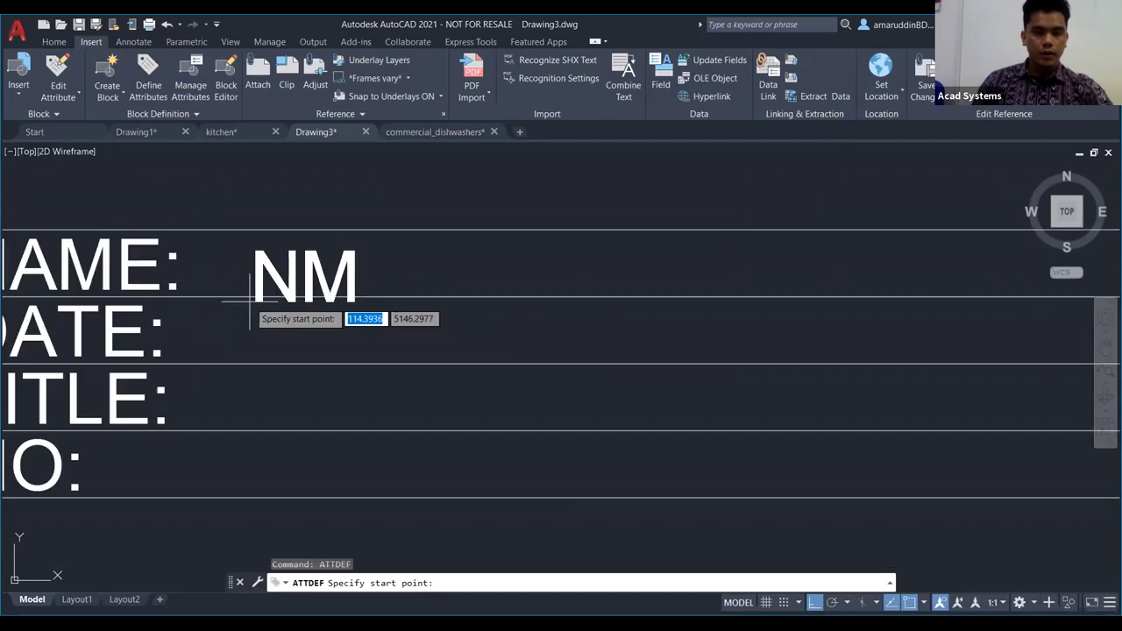
click(184, 295)
scroll(162, 295, down, 2)
scroll(140, 290, up, 4)
key(Escape)
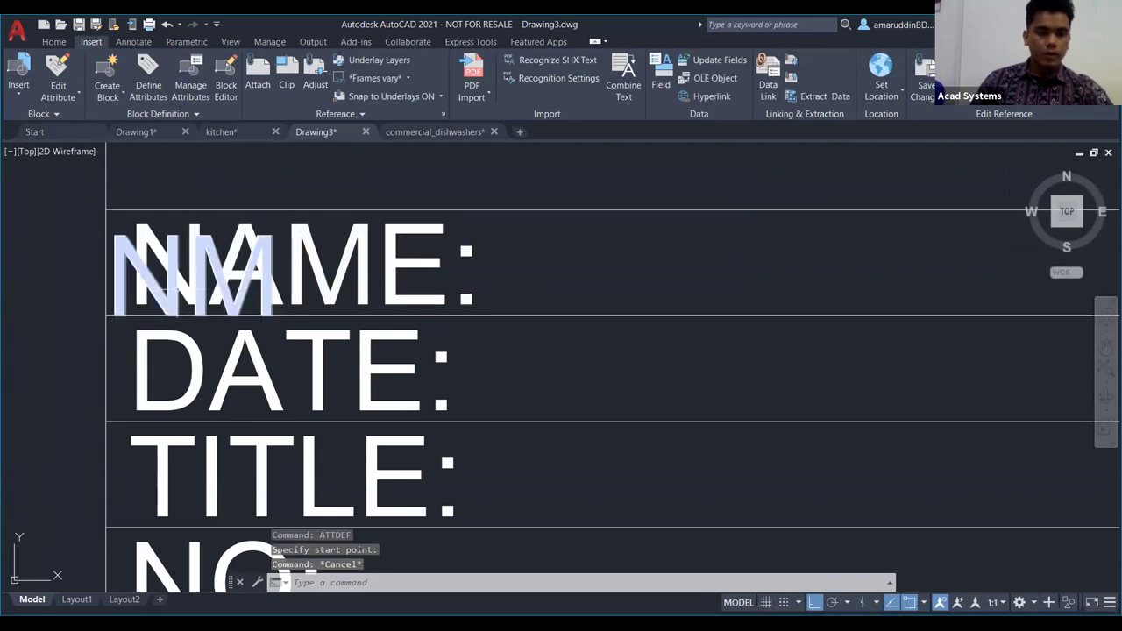
click(130, 293)
click(105, 314)
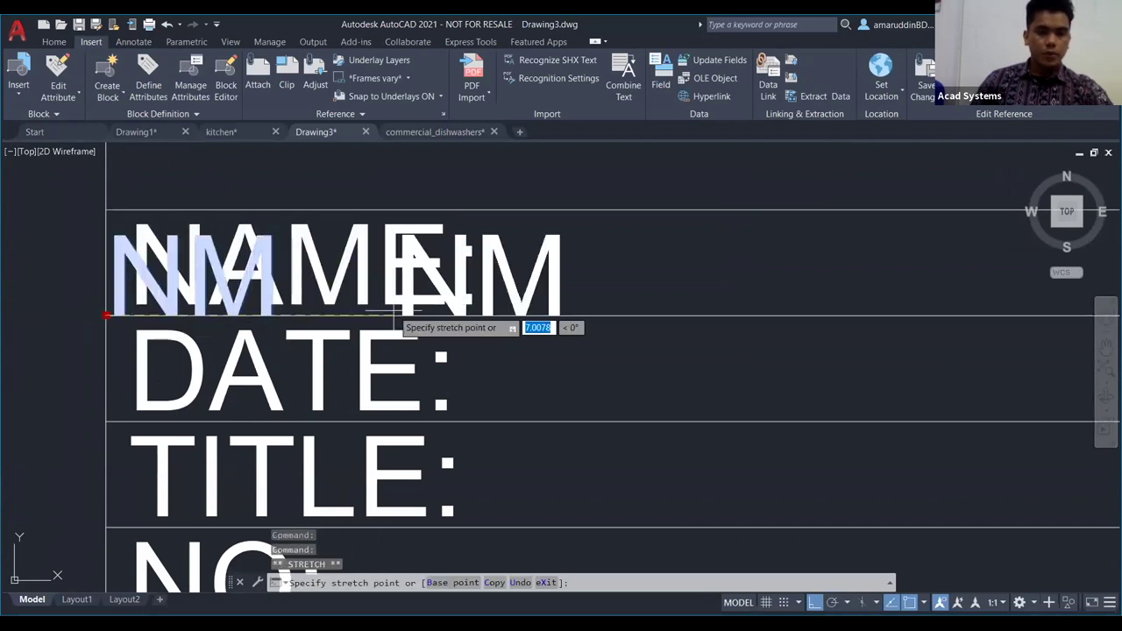
click(496, 273)
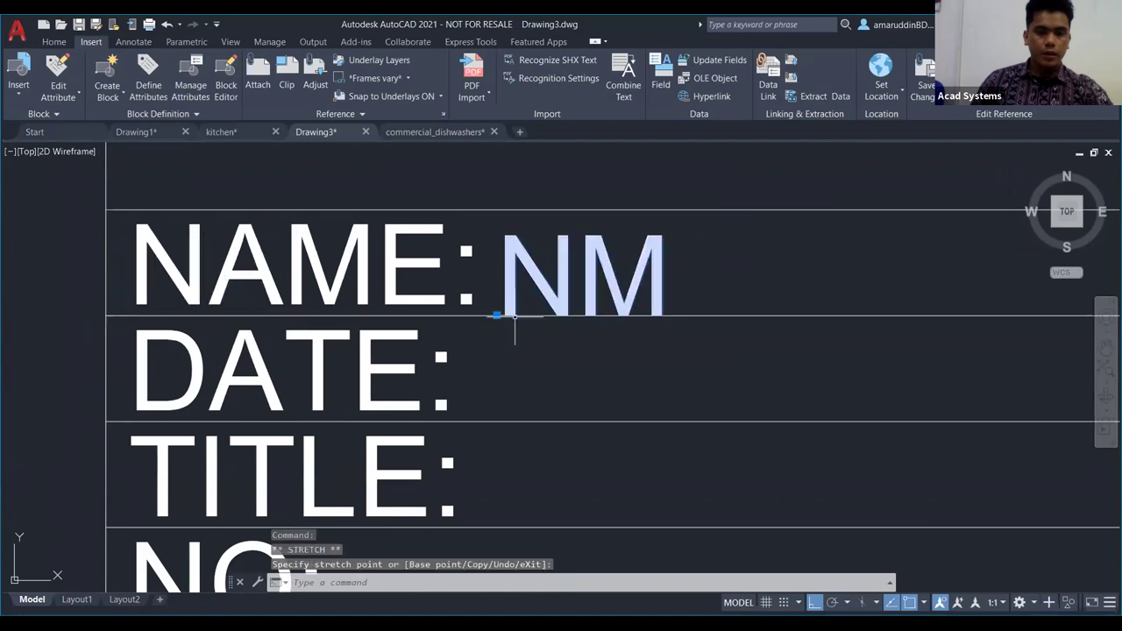
scroll(476, 243, down, 2)
key(Escape)
scroll(499, 253, up, 2)
Step: Define an attribute with tag DT and prompt DATE via ATTDEF
scroll(499, 252, down, 3)
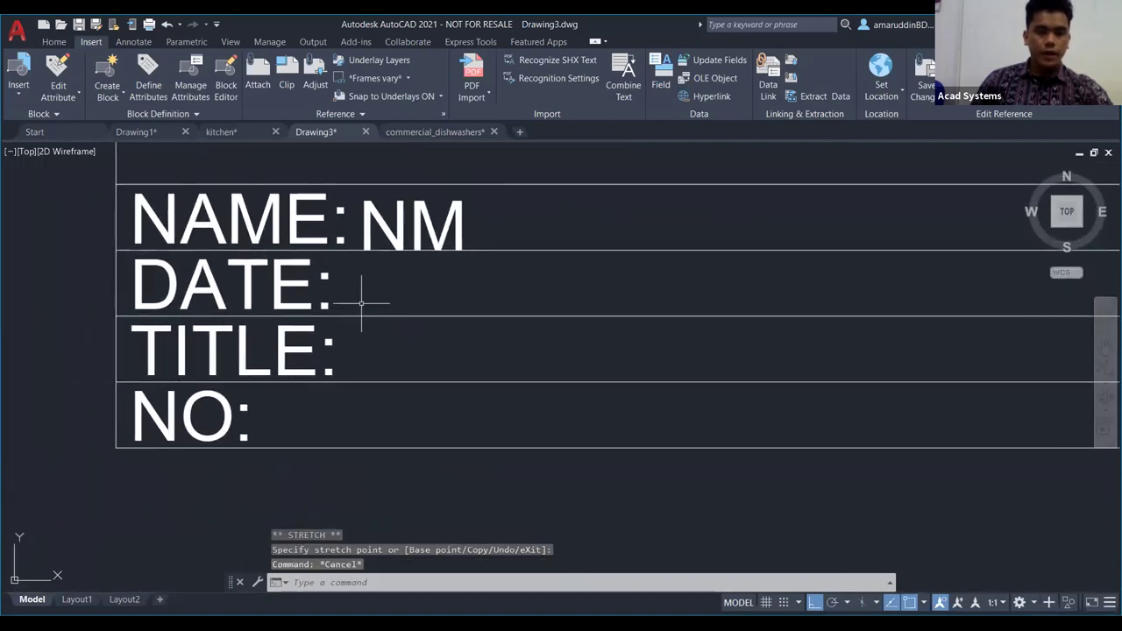
key(Escape)
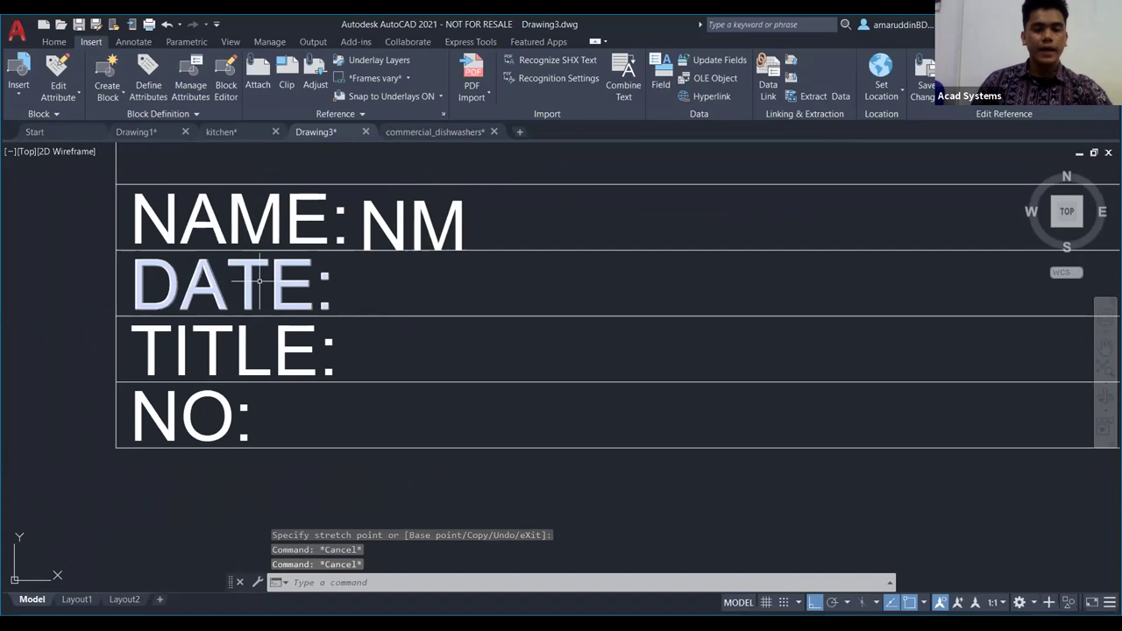
text(attdef)
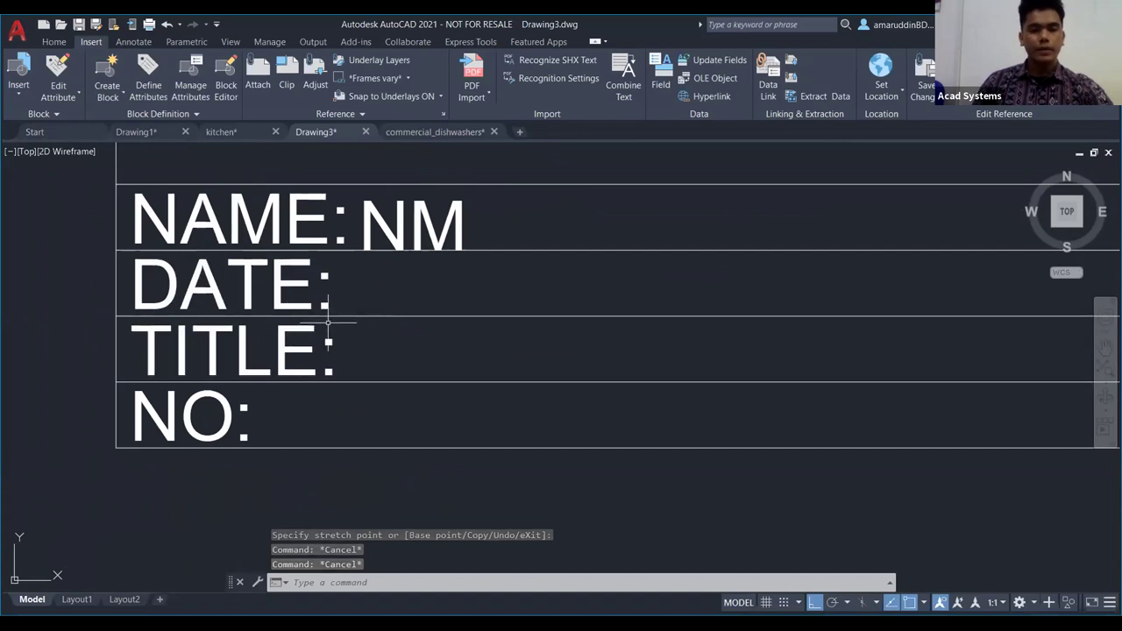
key(Return)
text(DT)
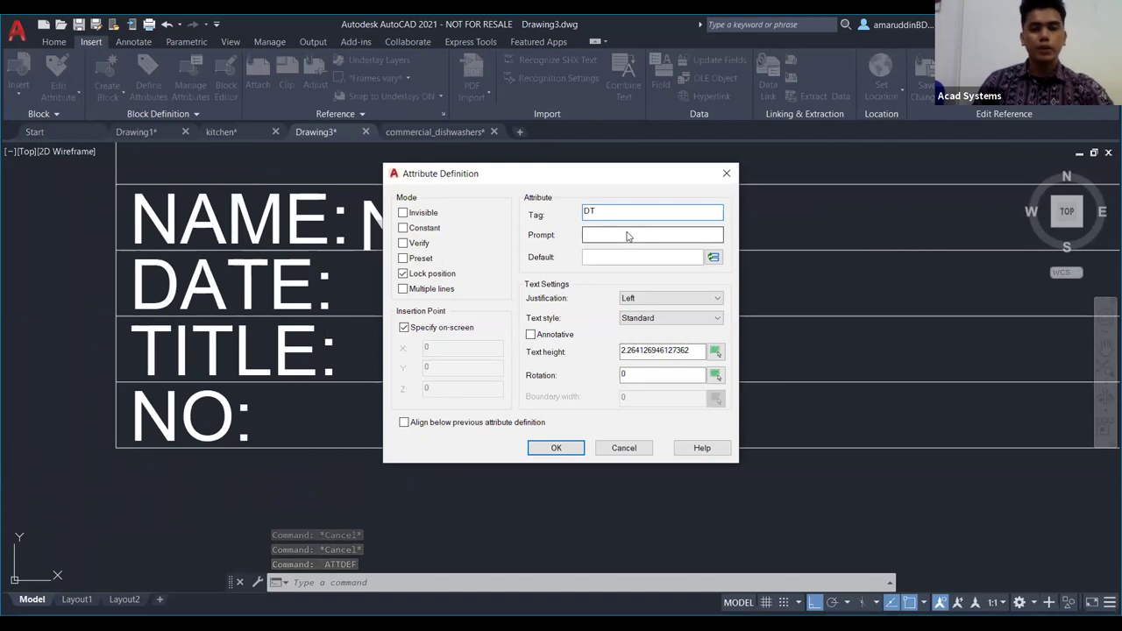
click(621, 226)
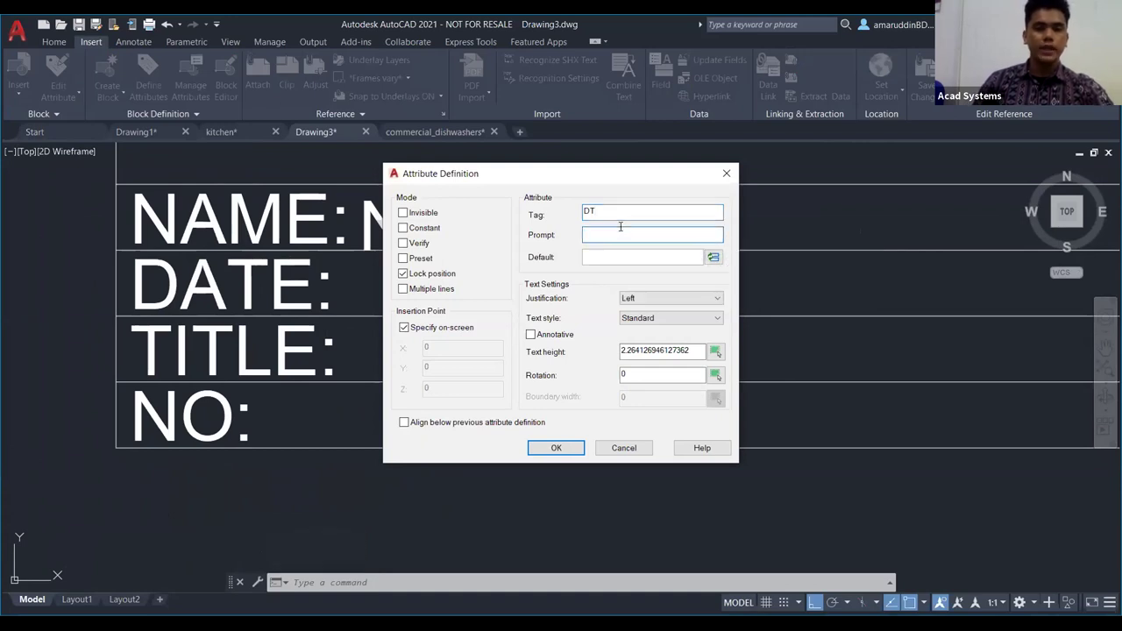
text(DAT)
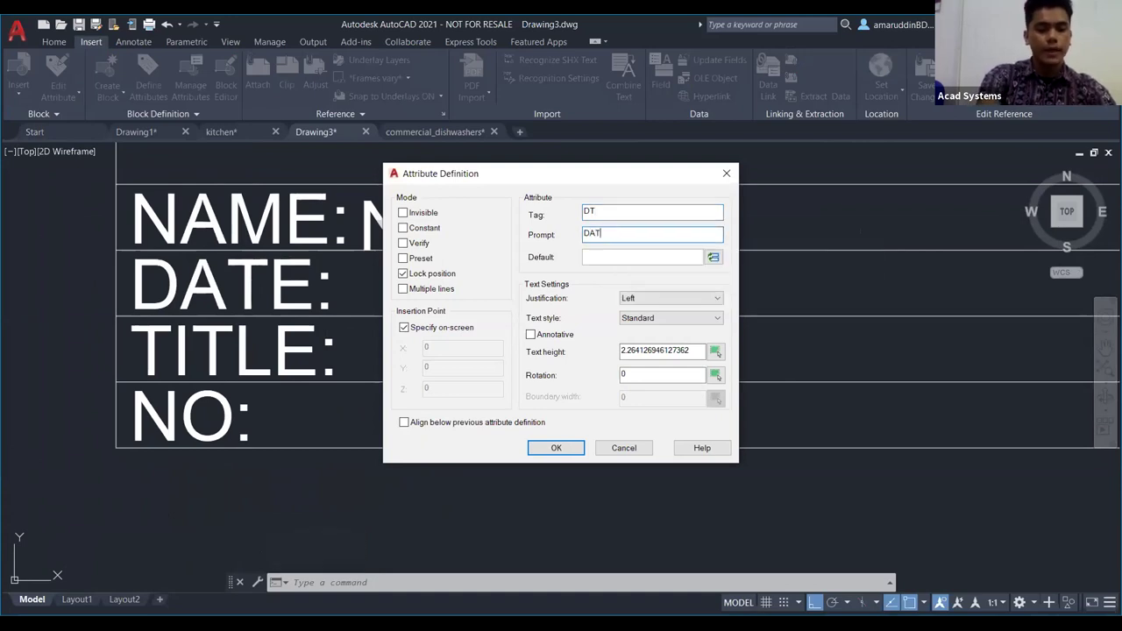
text(E)
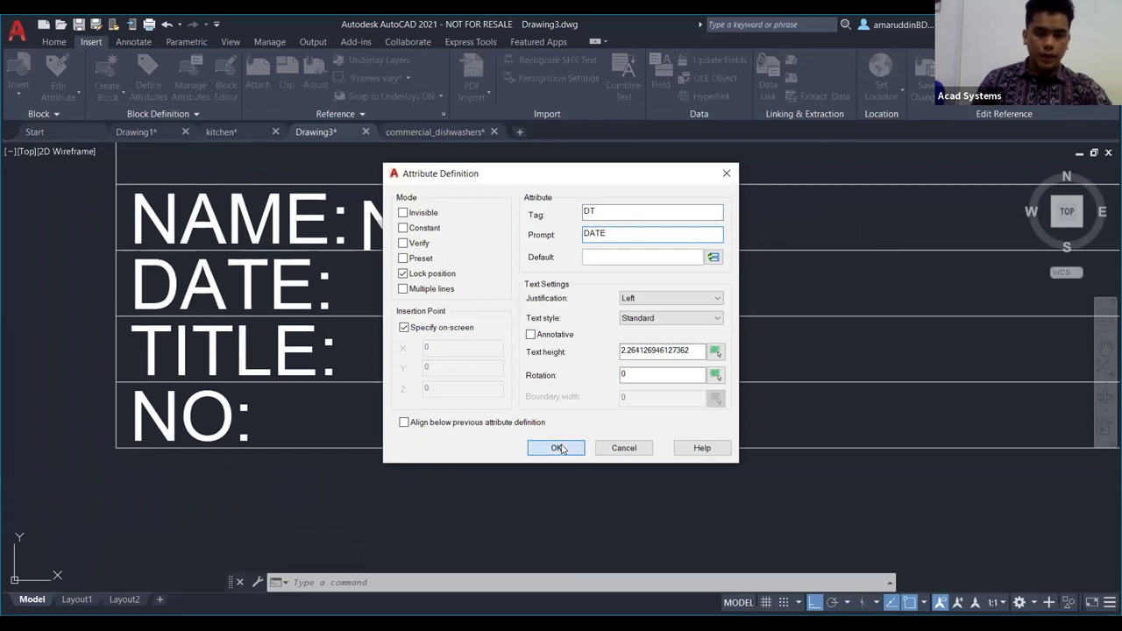
click(556, 448)
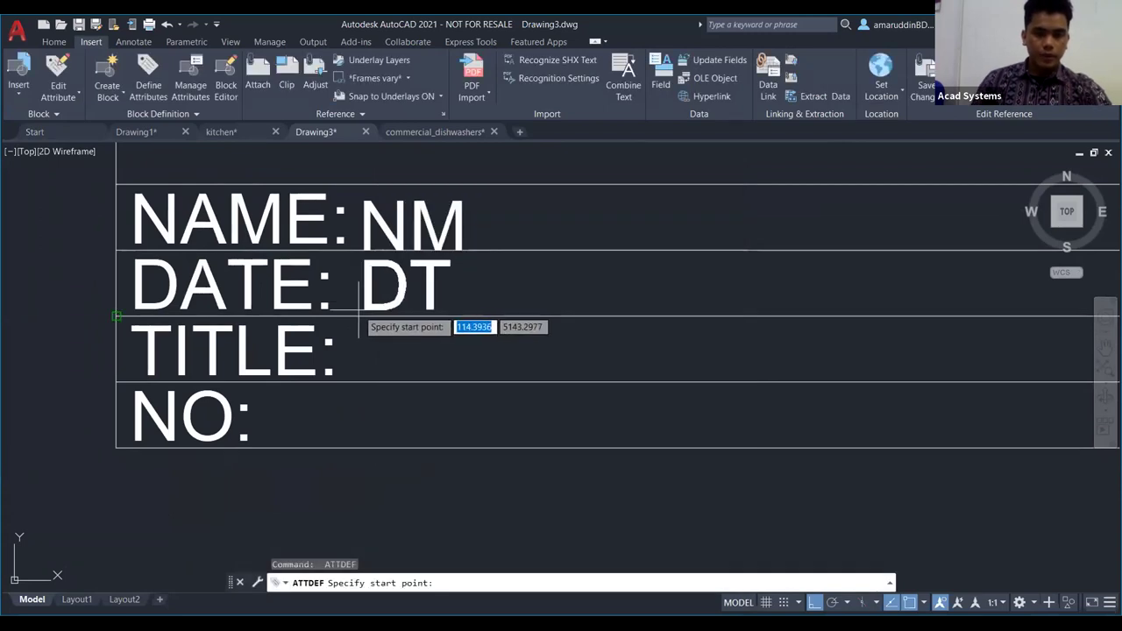
Step: Place the DT attribute and move it right of the DATE: label
click(116, 316)
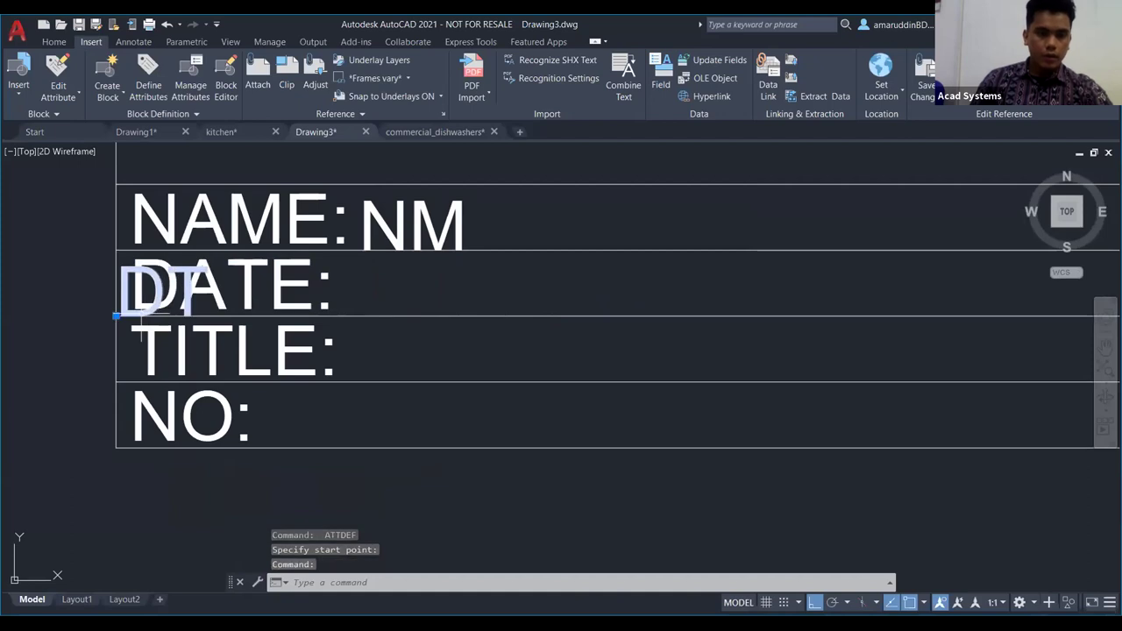
click(115, 316)
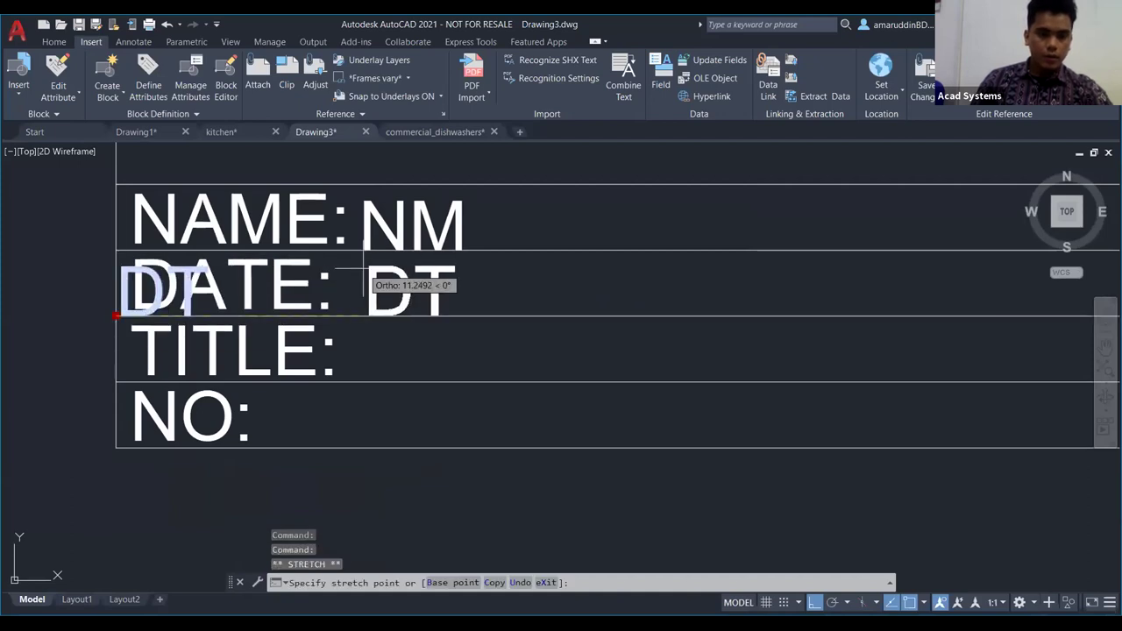
click(357, 272)
key(Escape)
middle_drag(371, 364, 333, 269)
scroll(323, 313, up, 2)
scroll(323, 312, down, 2)
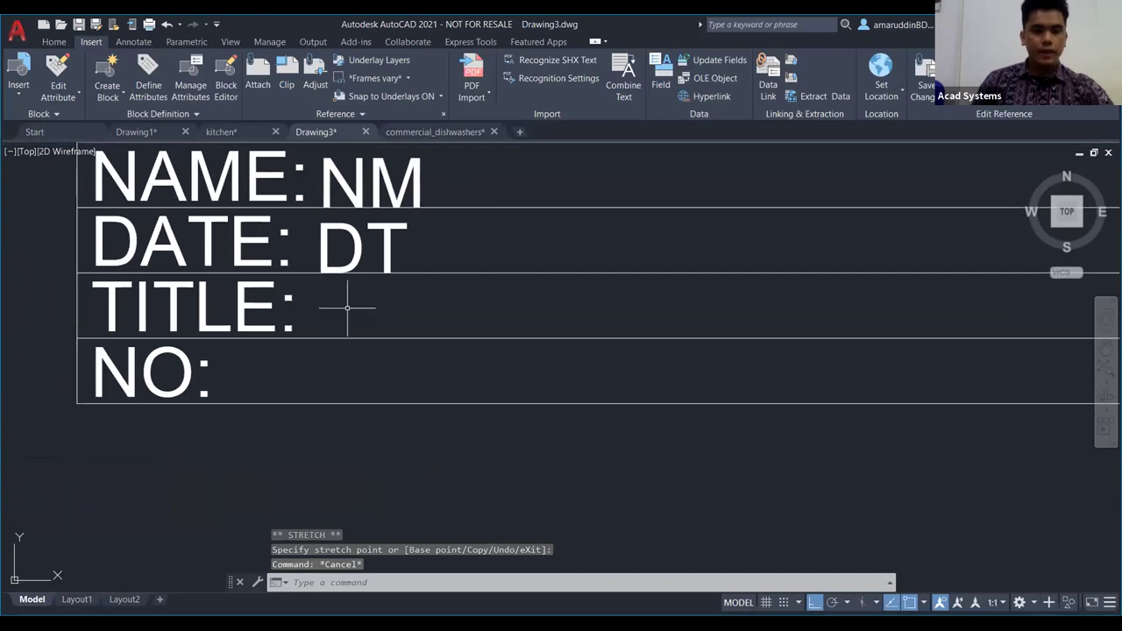
Step: Define an attribute with tag TT and prompt TITLE via ATTDEF
text(attdef)
key(Return)
text(TT)
click(661, 230)
text(TITLE)
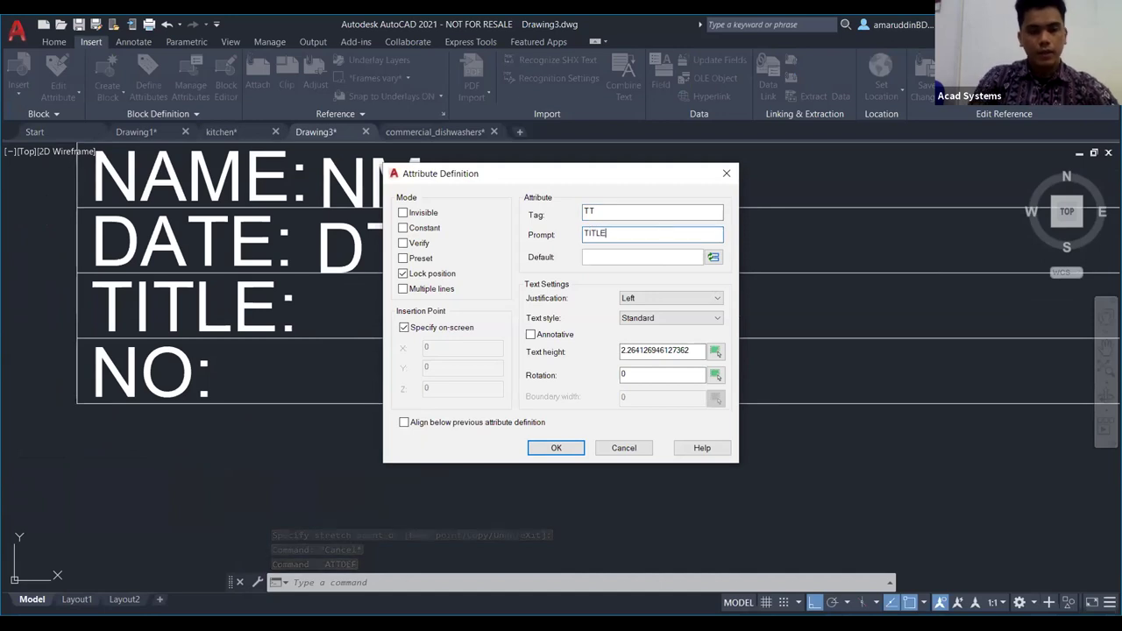
click(556, 448)
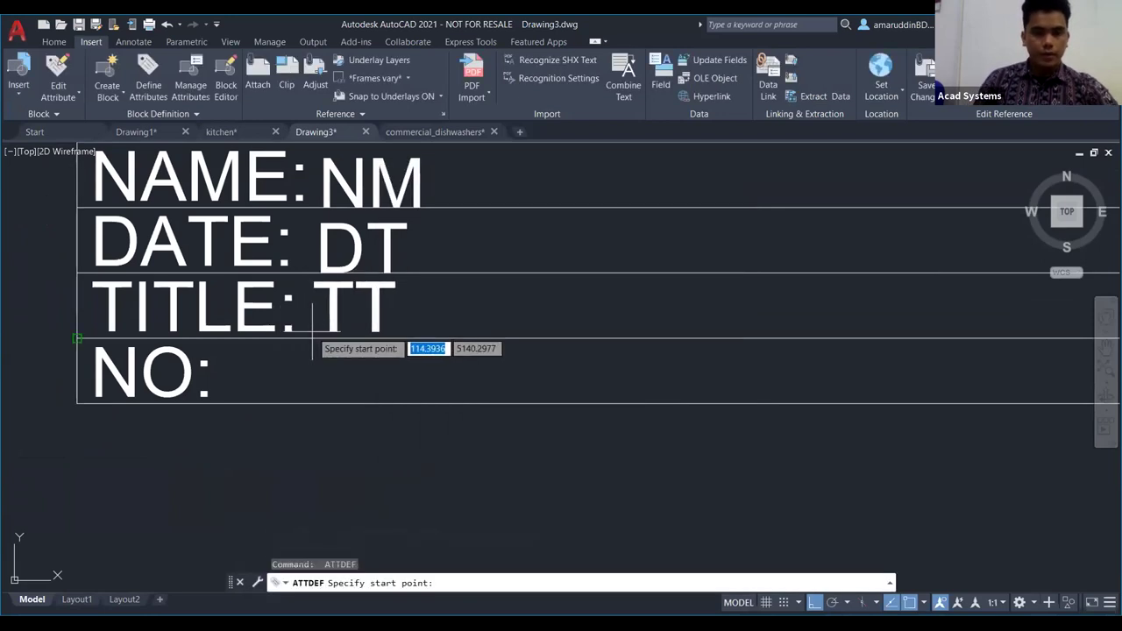
Step: Place the TT attribute and move it beside the TITLE: label
click(312, 338)
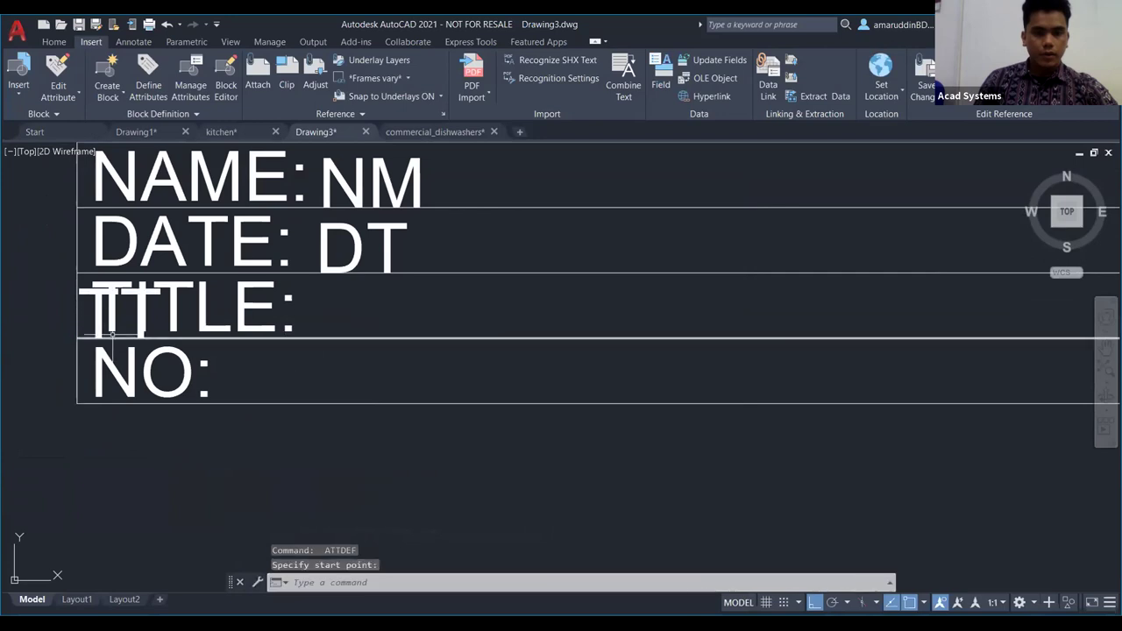
click(101, 336)
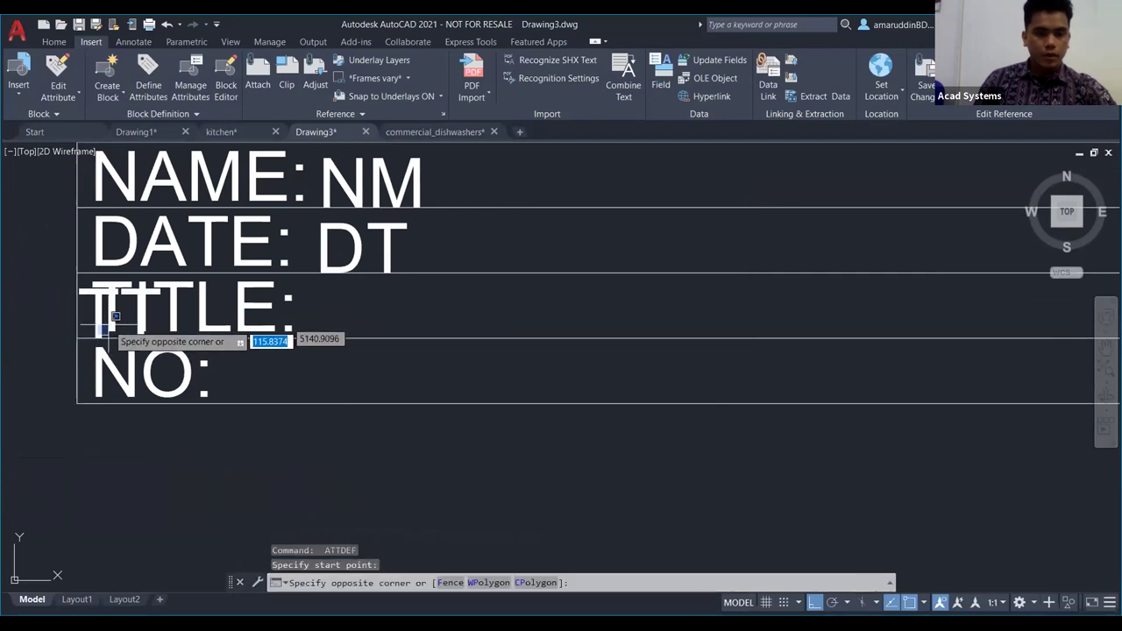
click(115, 316)
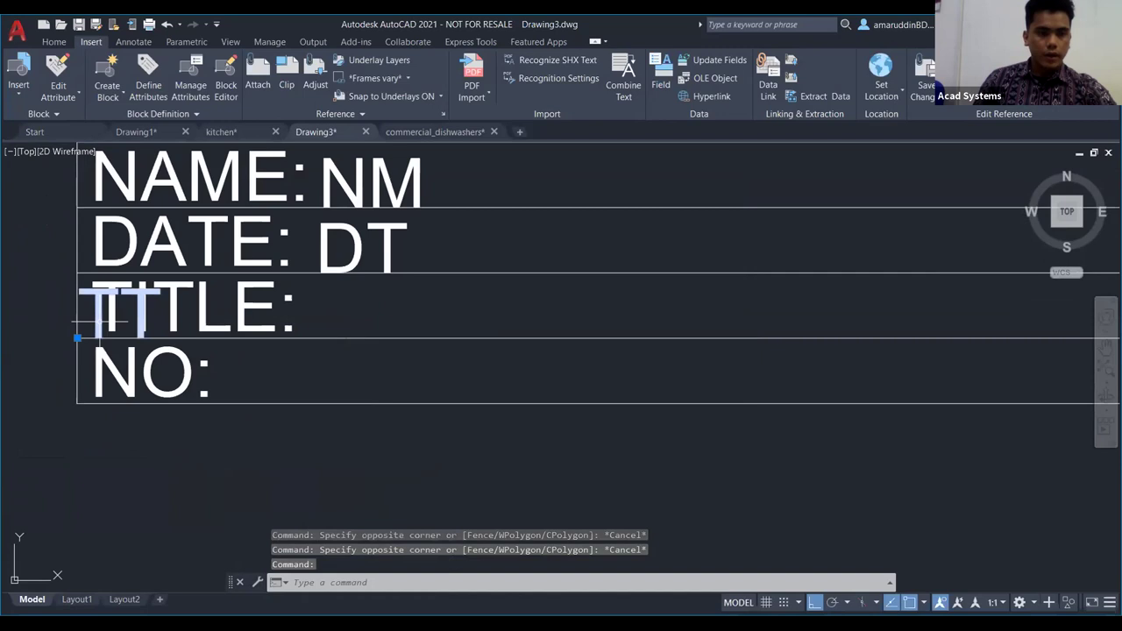
click(77, 338)
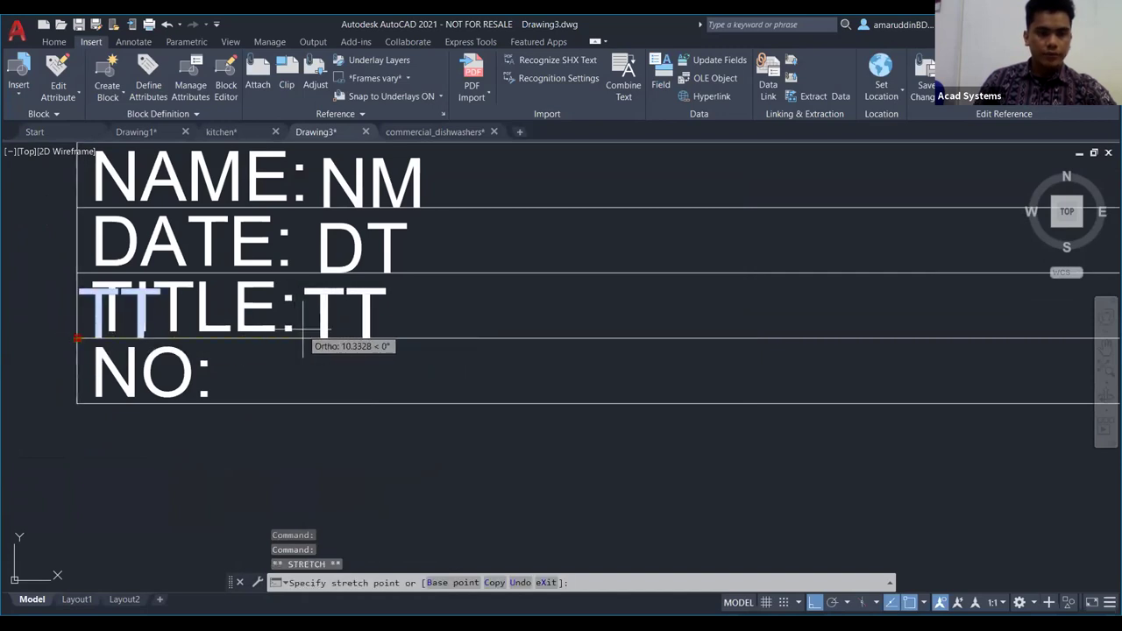
click(312, 330)
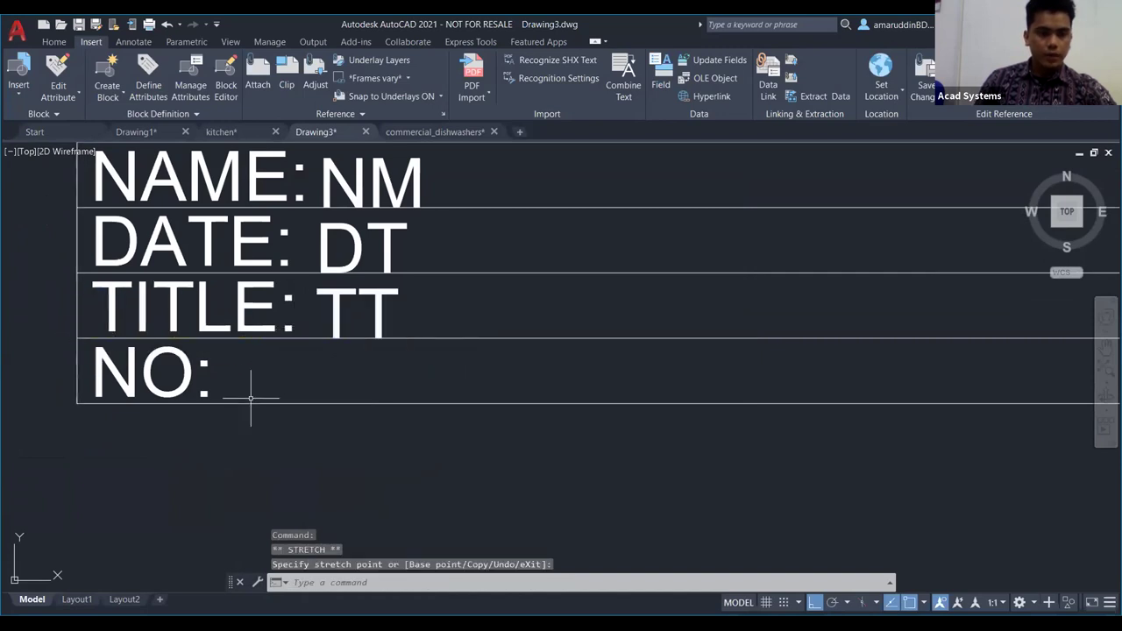
key(Escape)
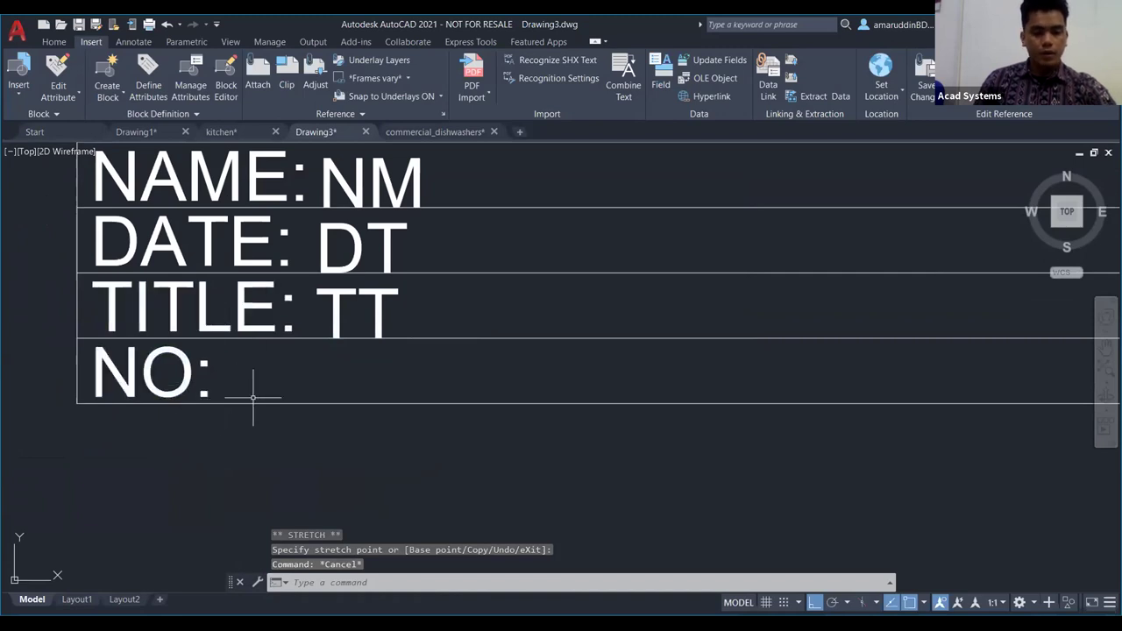
Step: Define an attribute with tag NO and prompt NO via ATTDEF
text(att)
key(Return)
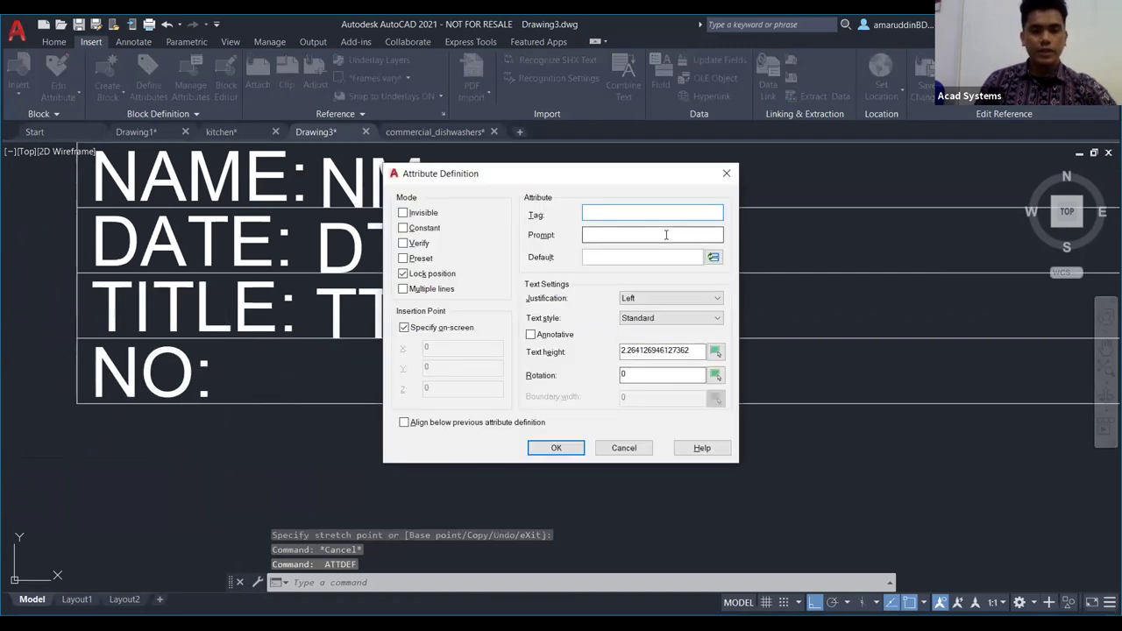
text(NO)
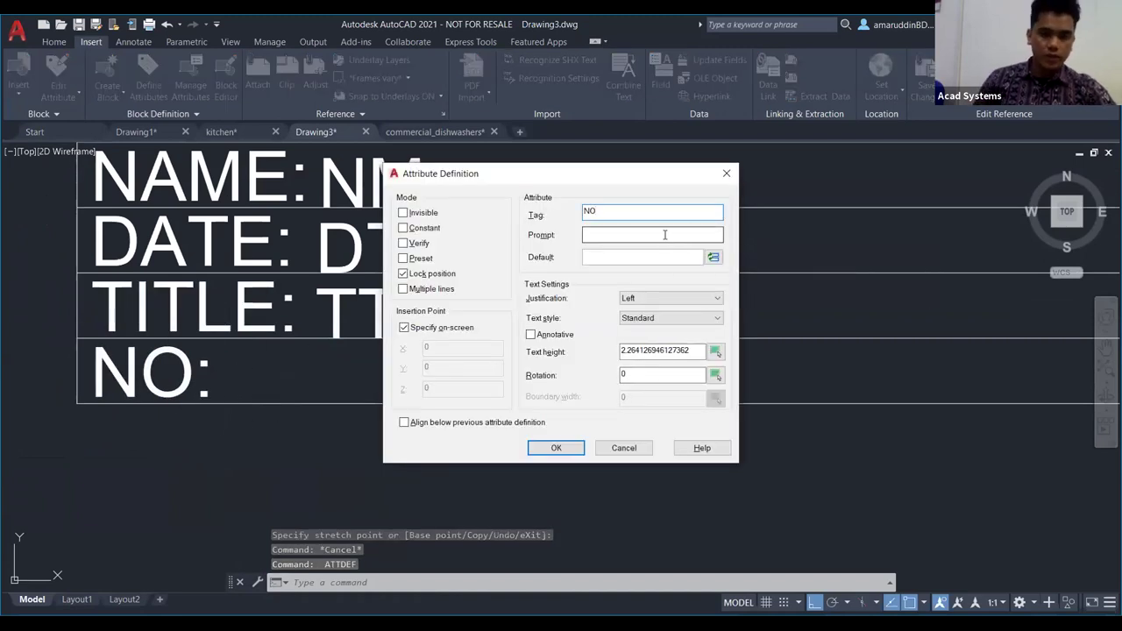
click(650, 233)
text(NO)
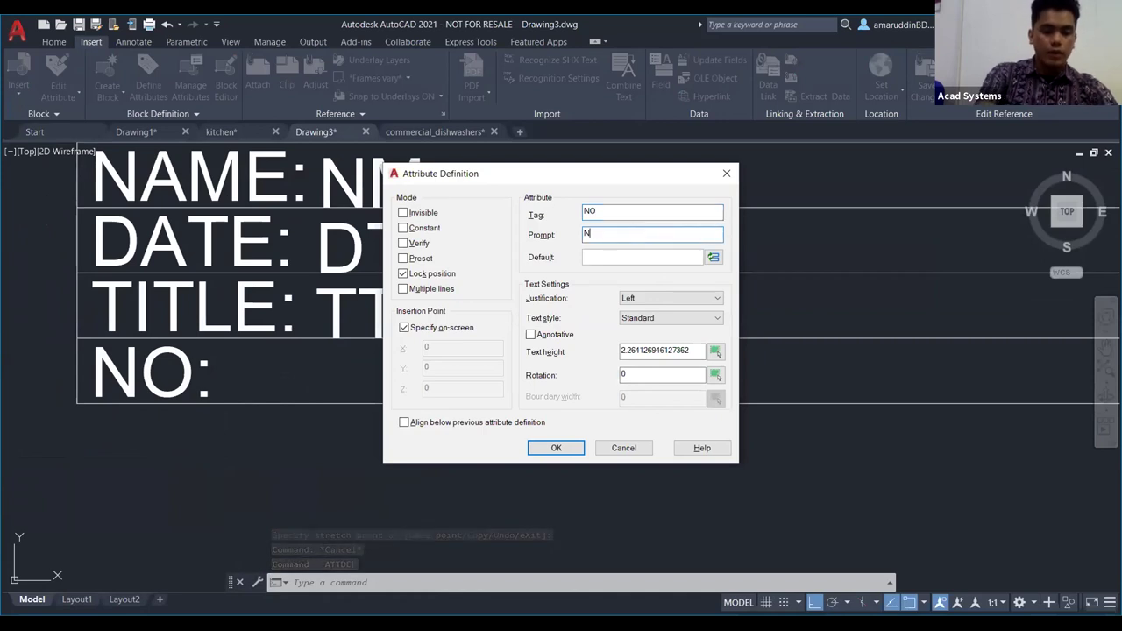
click(556, 448)
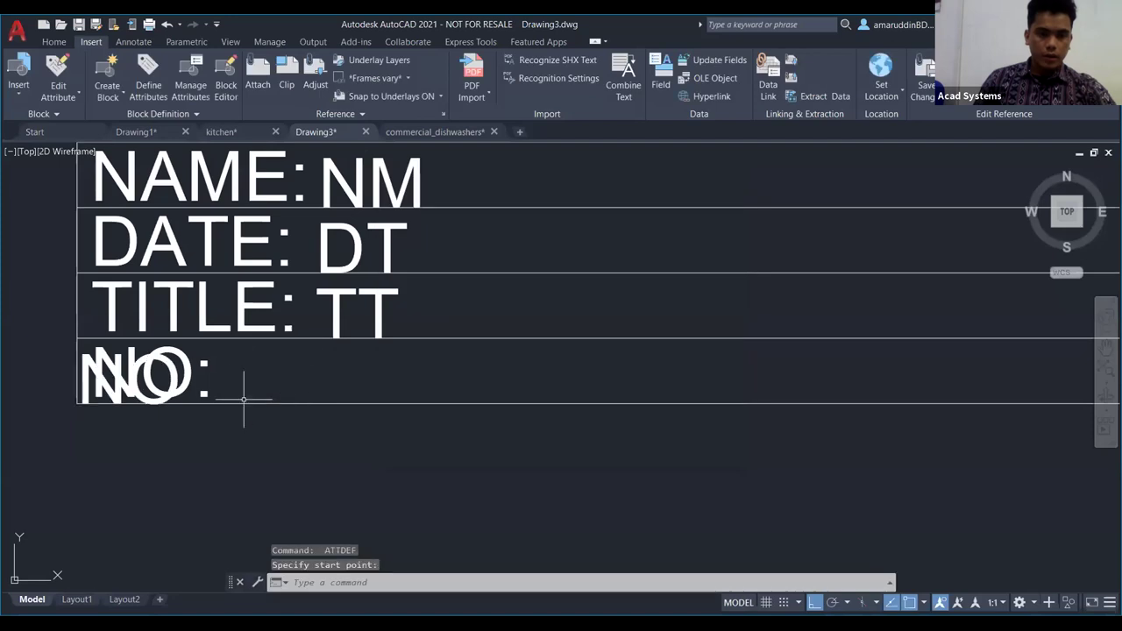
Step: Place the NO attribute, move it next to the NO: label, and zoom out
click(110, 403)
click(112, 404)
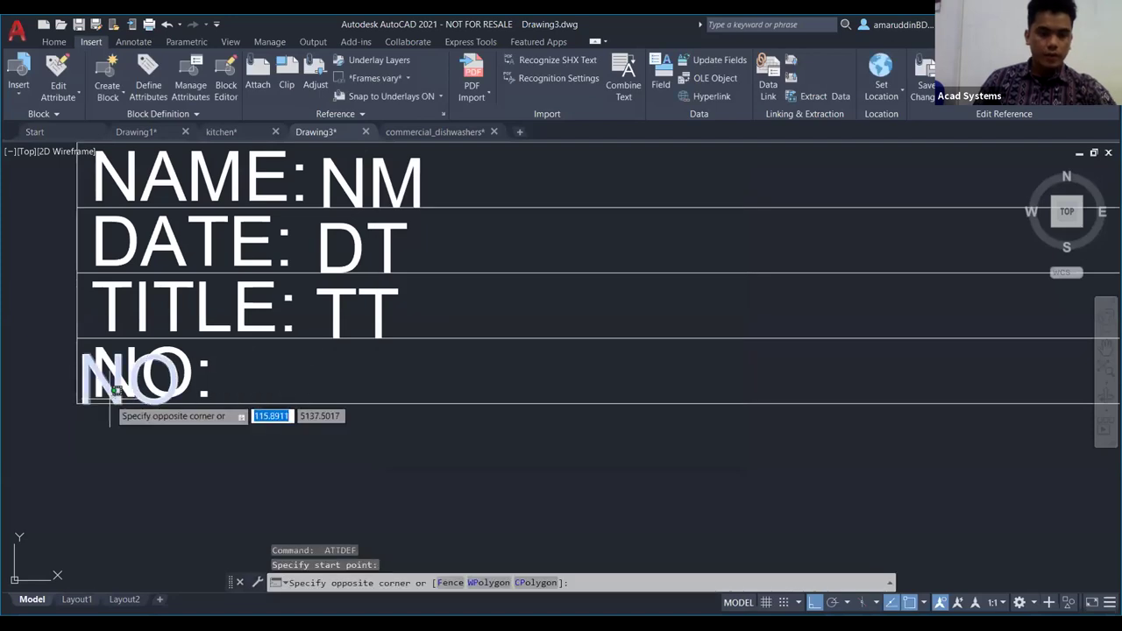
key(Escape)
click(115, 405)
click(112, 402)
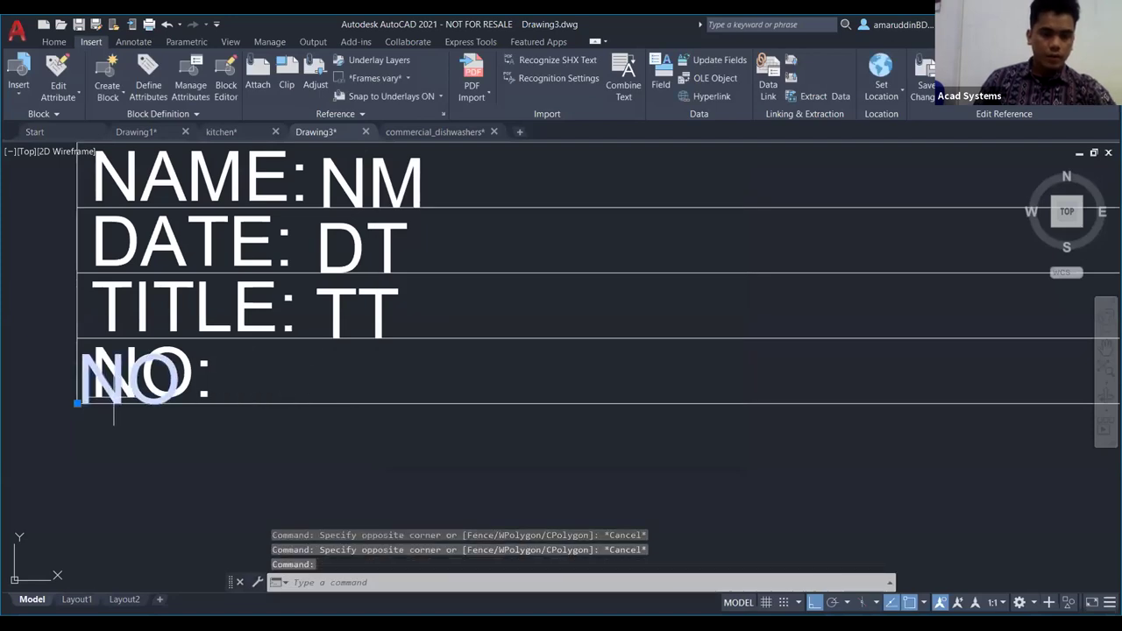
click(78, 404)
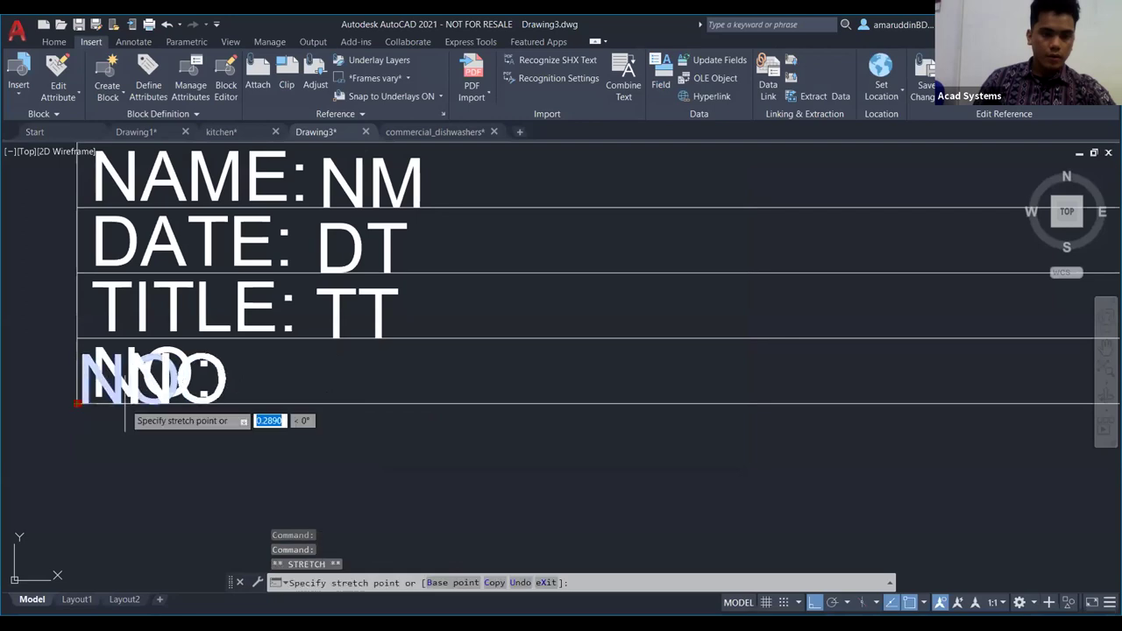
click(232, 405)
key(Escape)
scroll(413, 439, down, 2)
middle_drag(413, 438, 240, 376)
scroll(240, 376, down, 2)
key(Escape)
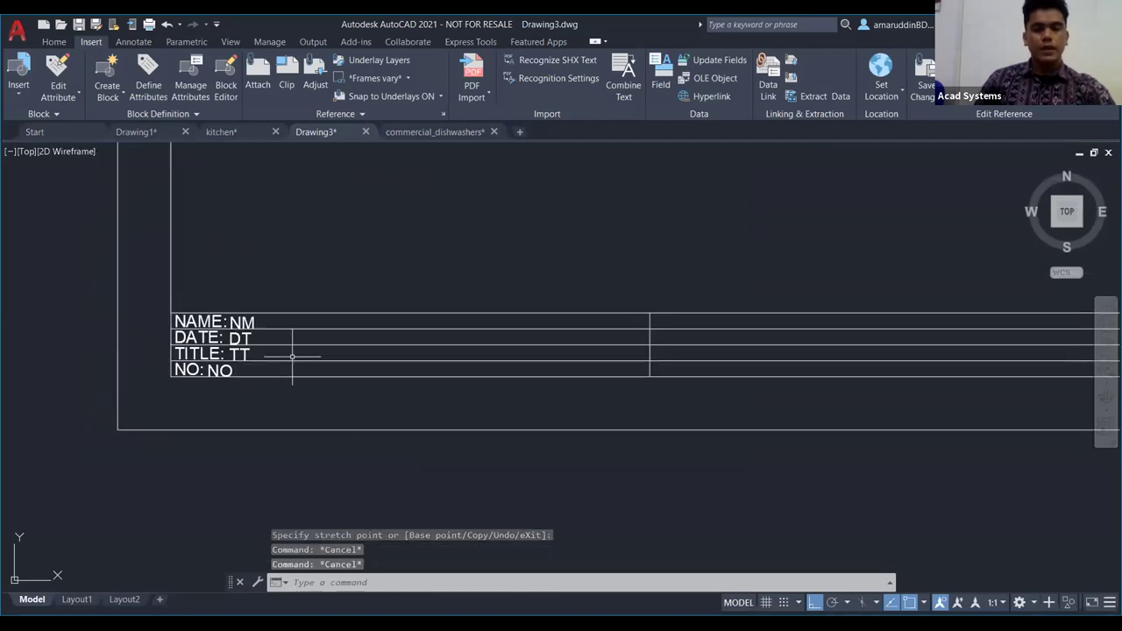
Step: Close the reference edit with REFCLOSE, saving the four attributes into TITLEBLOCK
key(Escape)
scroll(289, 358, down, 1)
scroll(252, 299, down, 4)
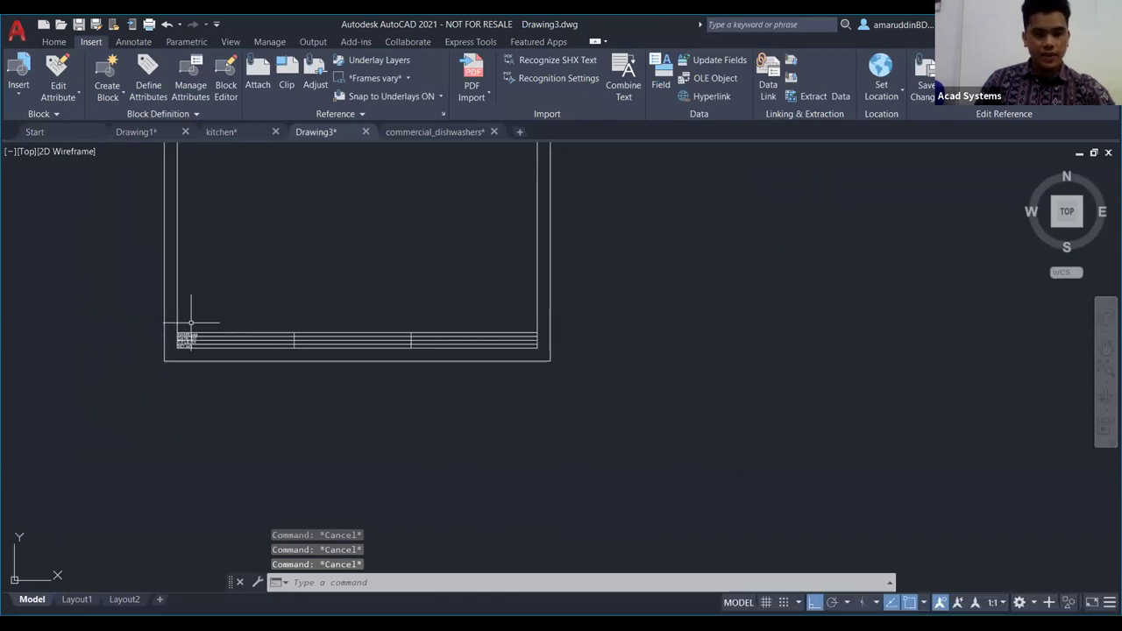
scroll(203, 325, up, 2)
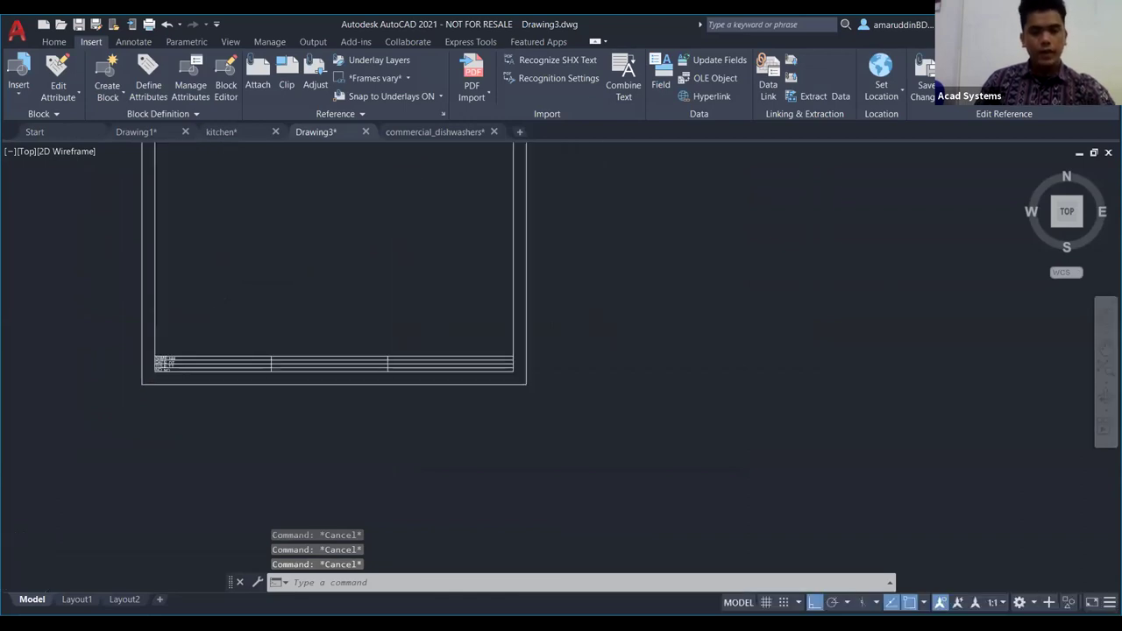
text(RE)
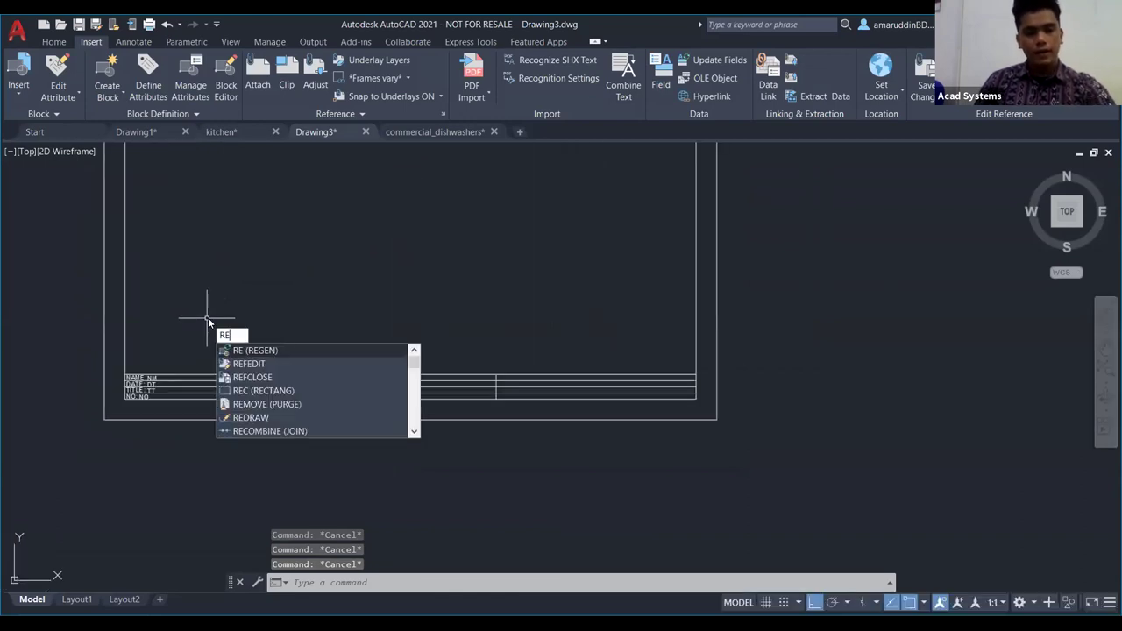
text(FCLOSE)
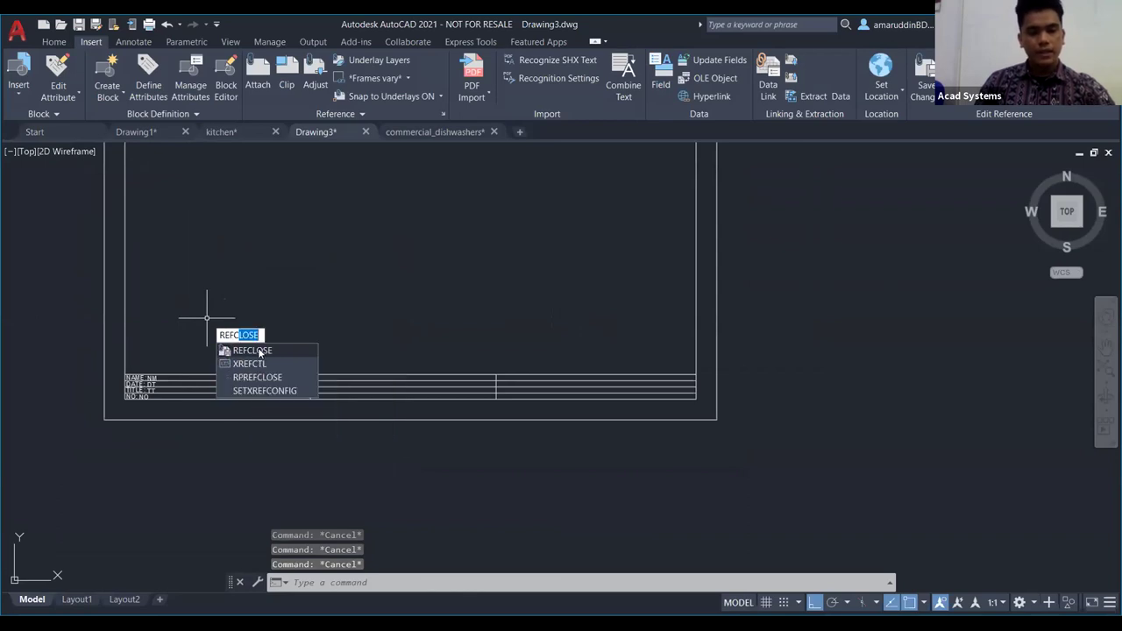
key(Return)
click(301, 384)
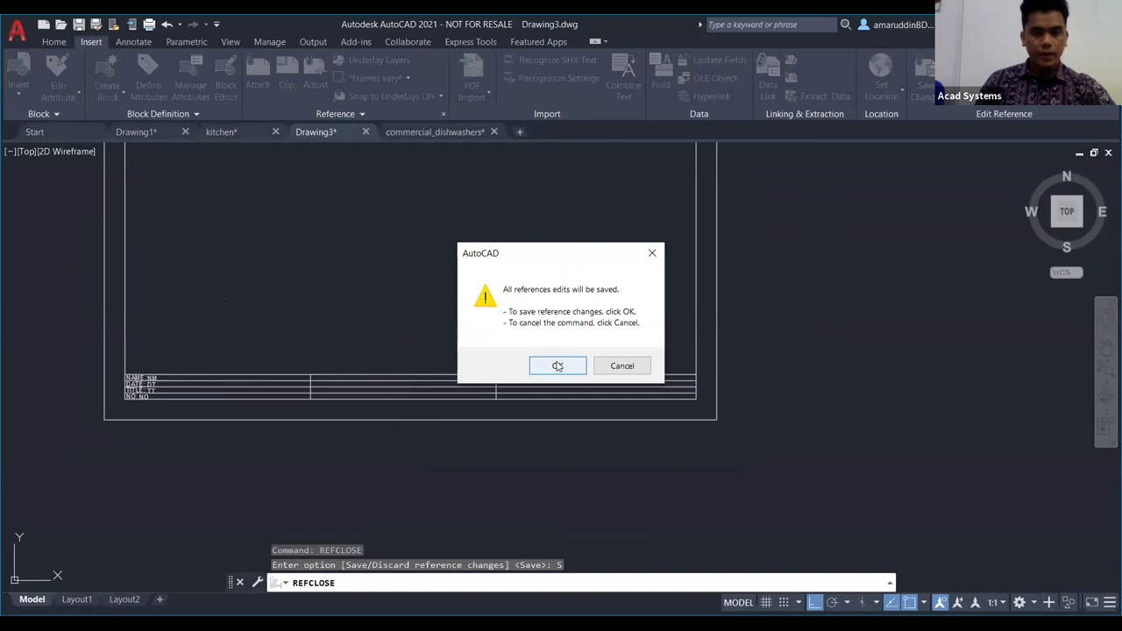
click(558, 367)
scroll(572, 376, down, 3)
scroll(416, 381, up, 6)
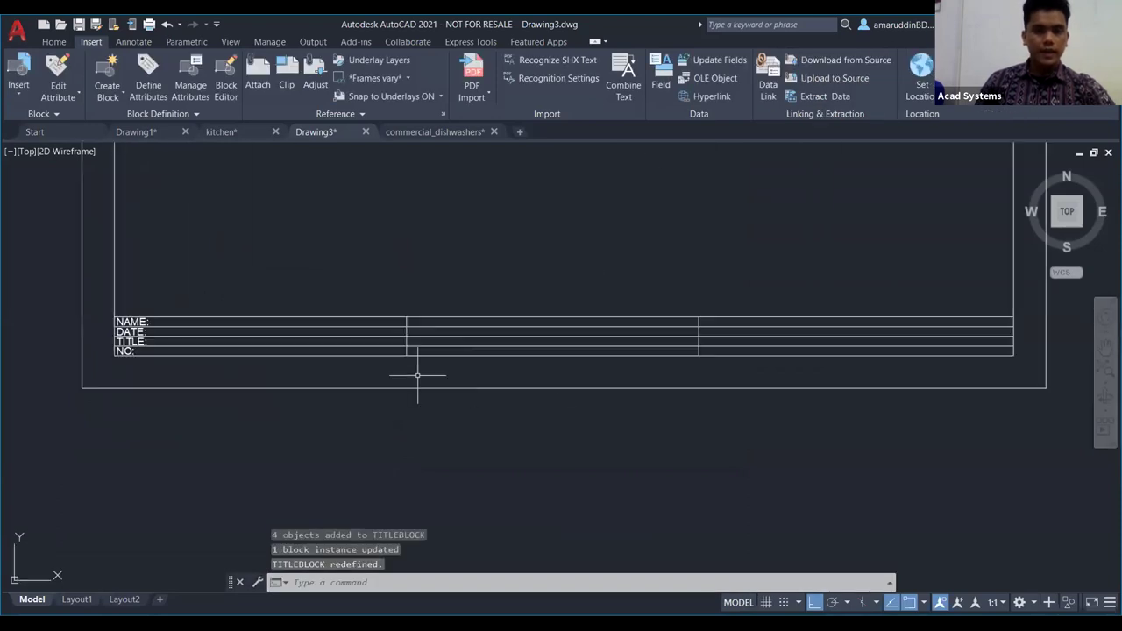
scroll(134, 332, up, 2)
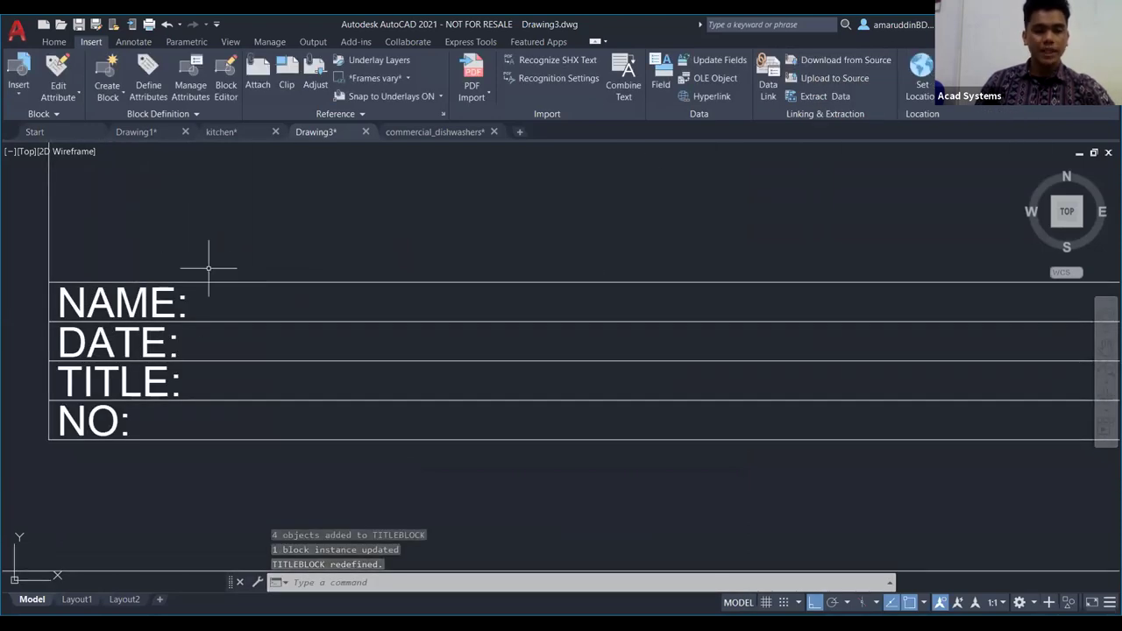
scroll(182, 374, down, 5)
scroll(201, 338, down, 2)
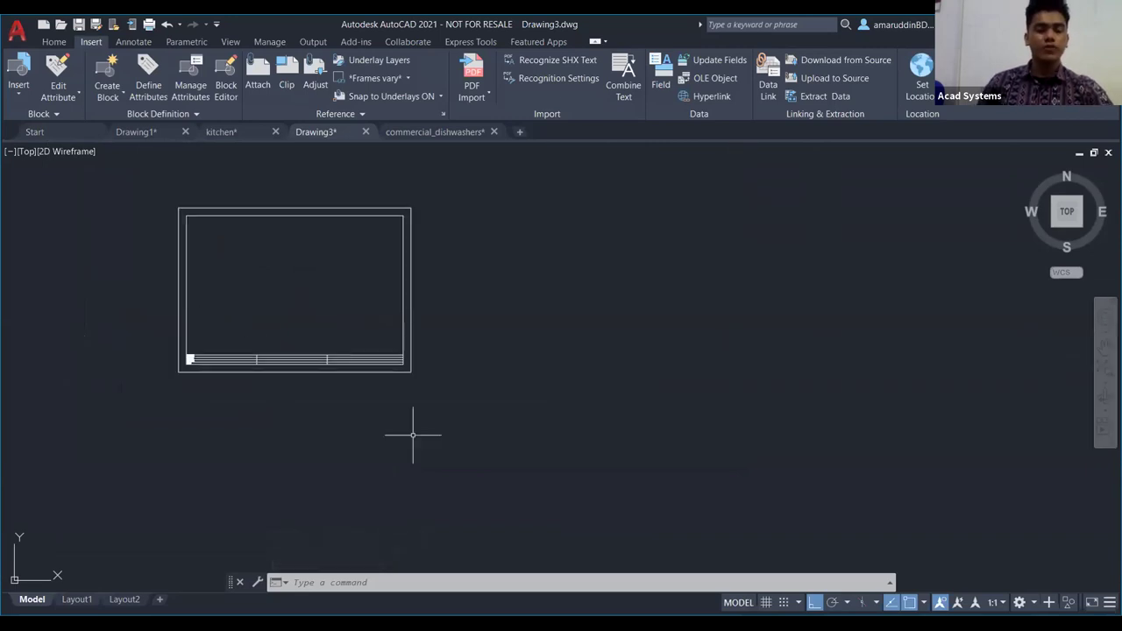
Step: Select the existing title block and delete it
click(477, 428)
click(96, 214)
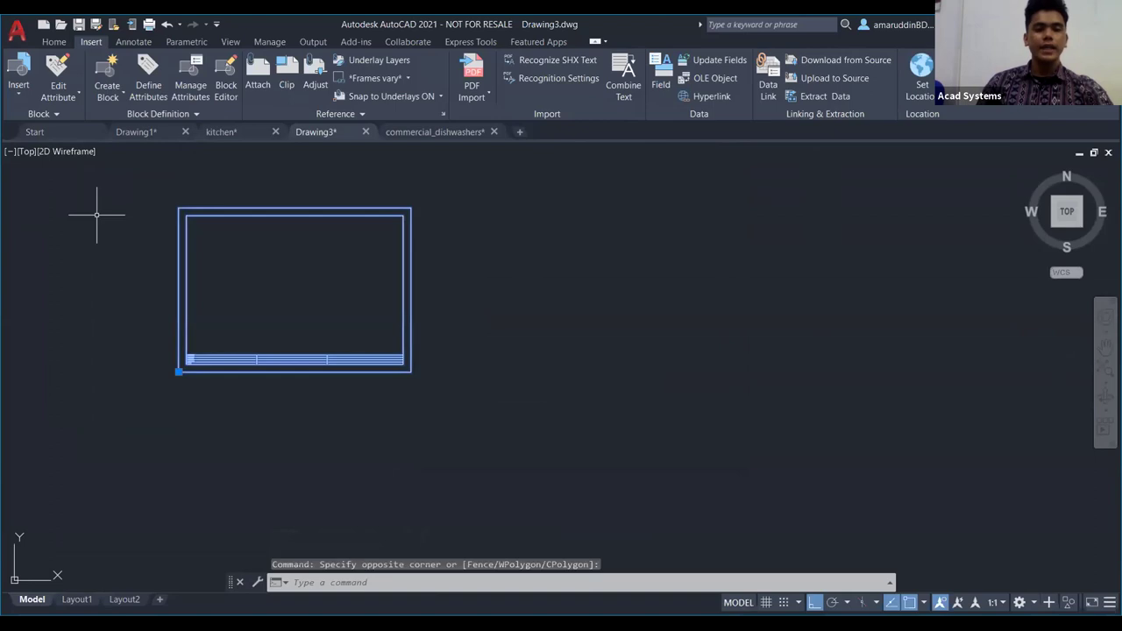
key(Delete)
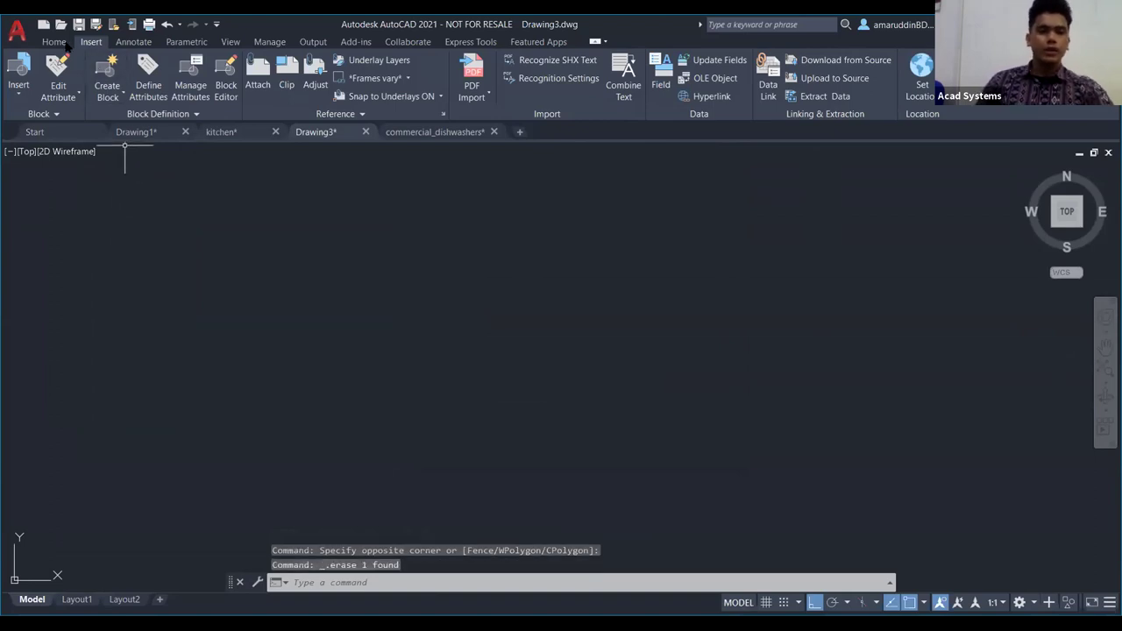
Step: Insert the TITLEBLOCK block from the Insert gallery at a picked point
click(64, 44)
click(91, 42)
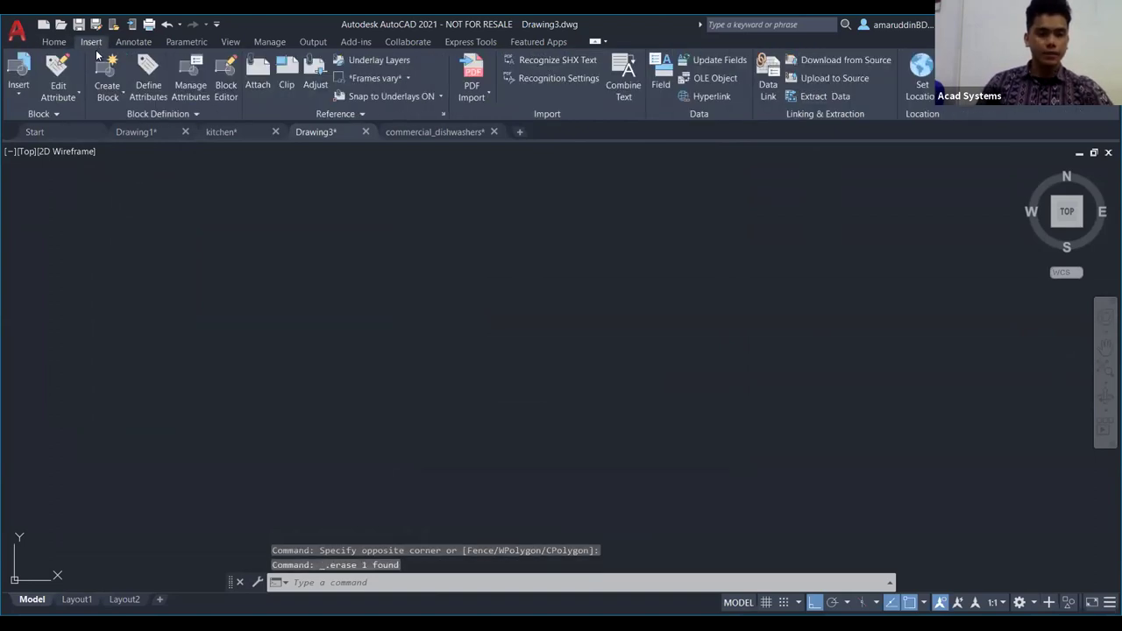
click(30, 94)
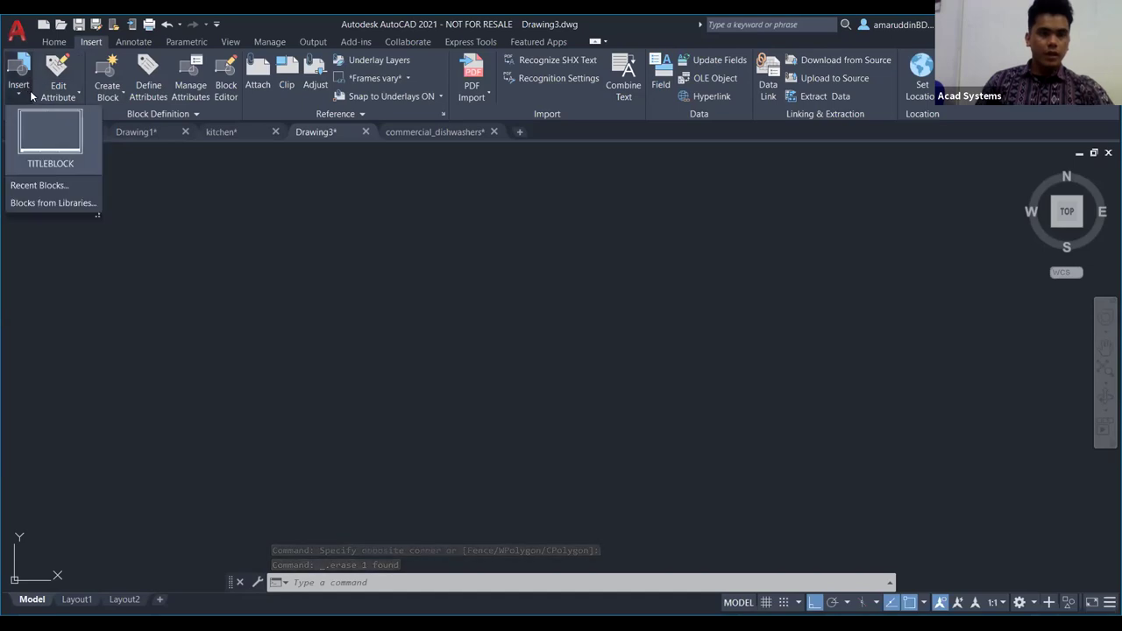
click(58, 150)
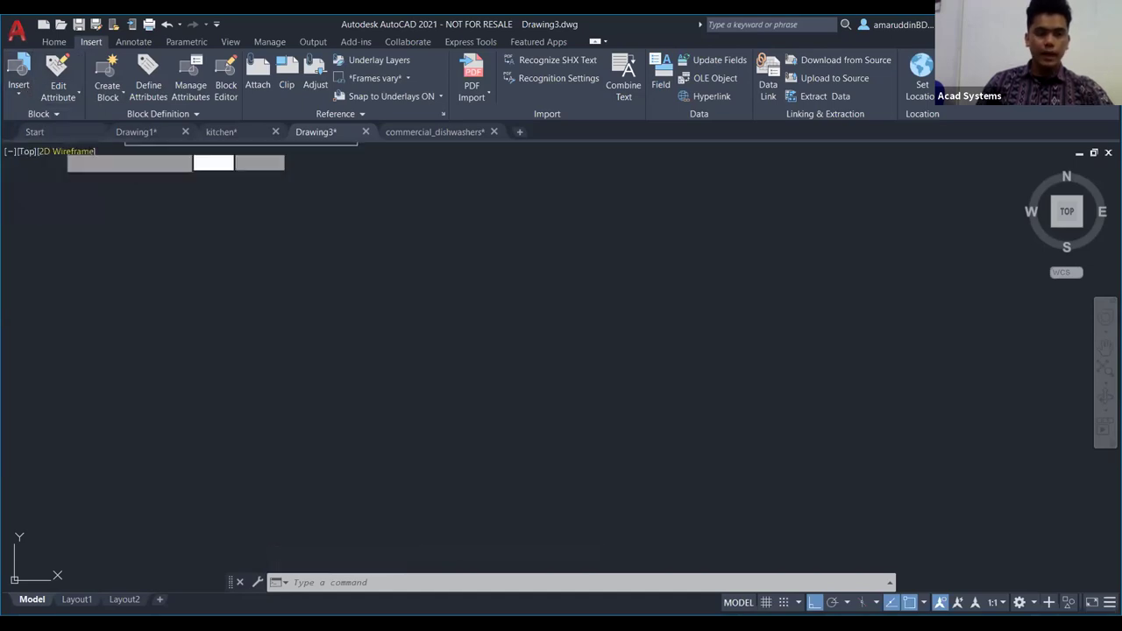
scroll(219, 402, down, 3)
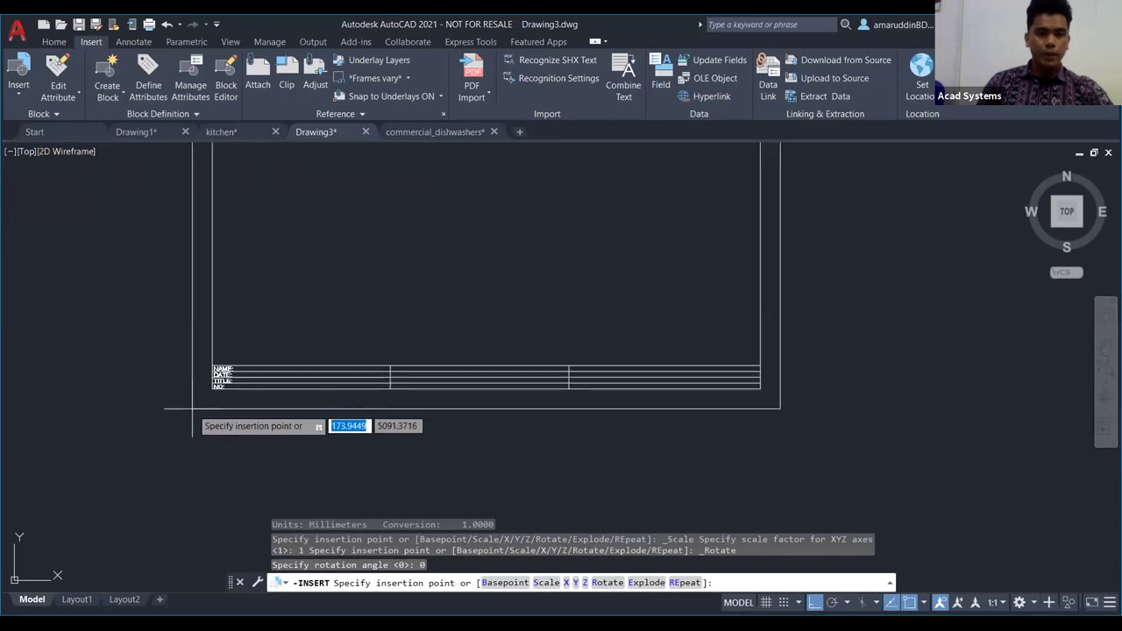
click(192, 408)
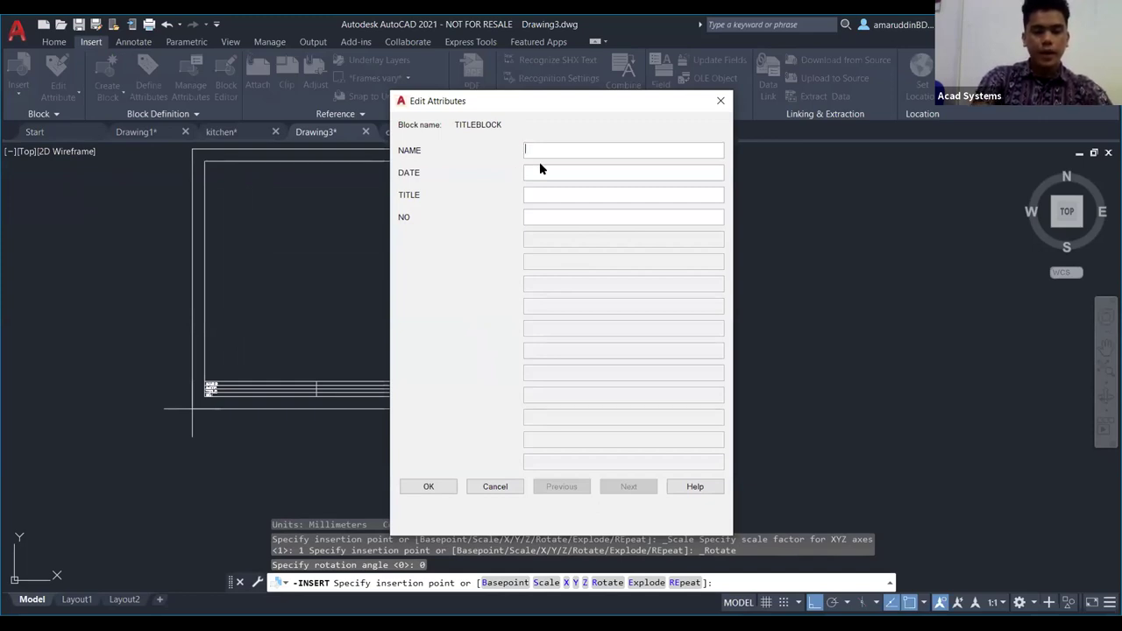
Step: Enter the drafter's name, date 18/05/2020, title TITLE BLOCK and number 1, and confirm
text(MUHAMMAD AMARUDDIN)
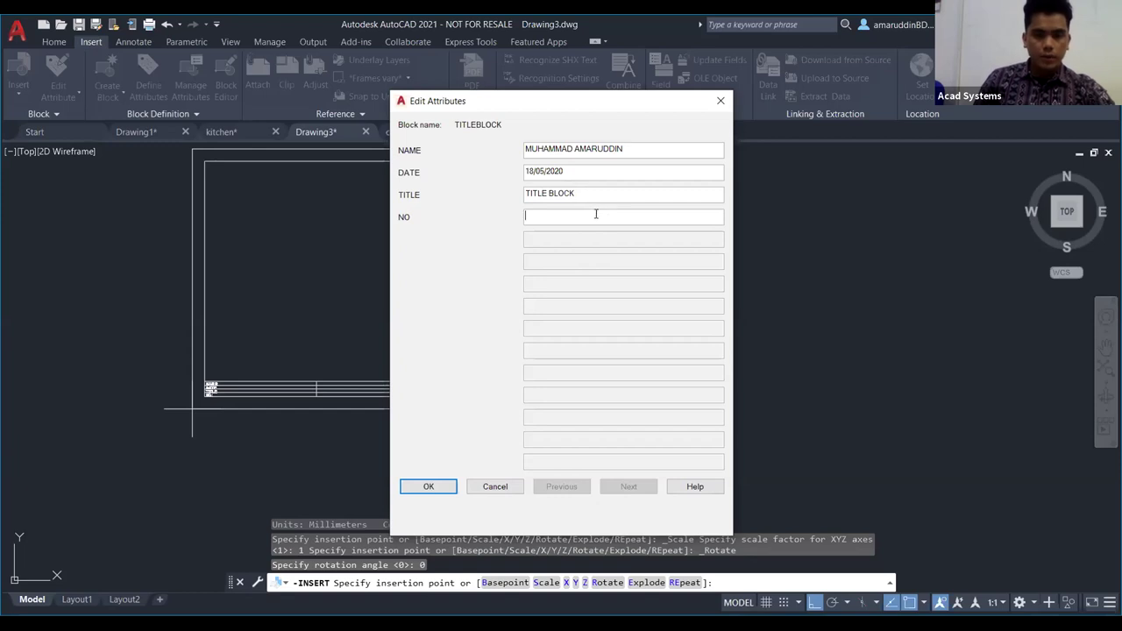
click(429, 487)
scroll(350, 329, up, 10)
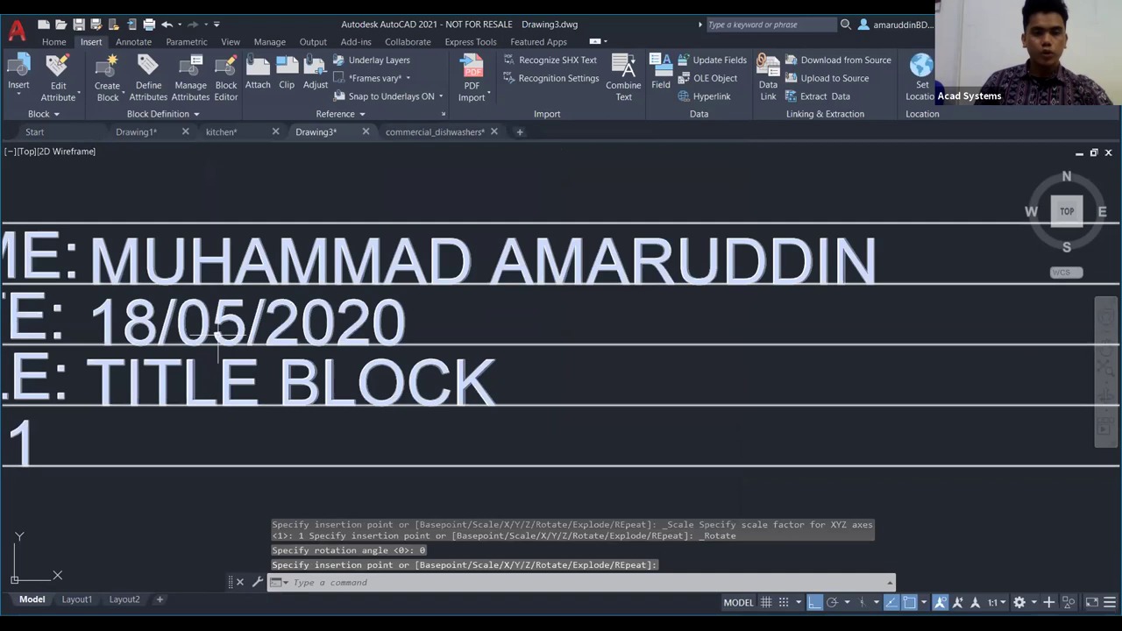
scroll(351, 329, down, 6)
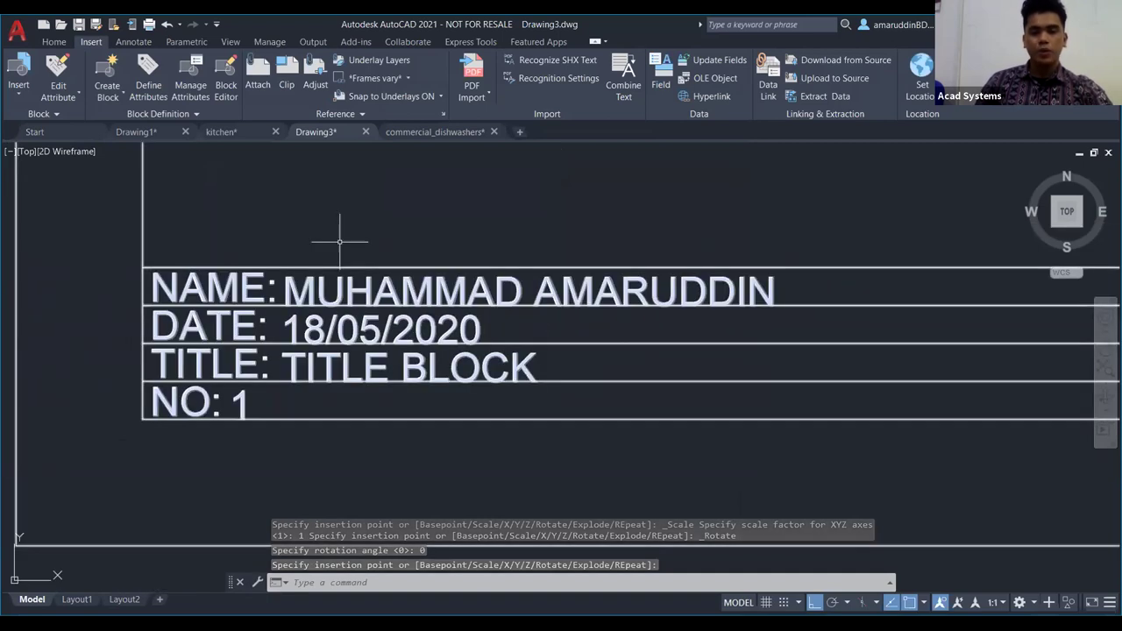
scroll(366, 279, down, 5)
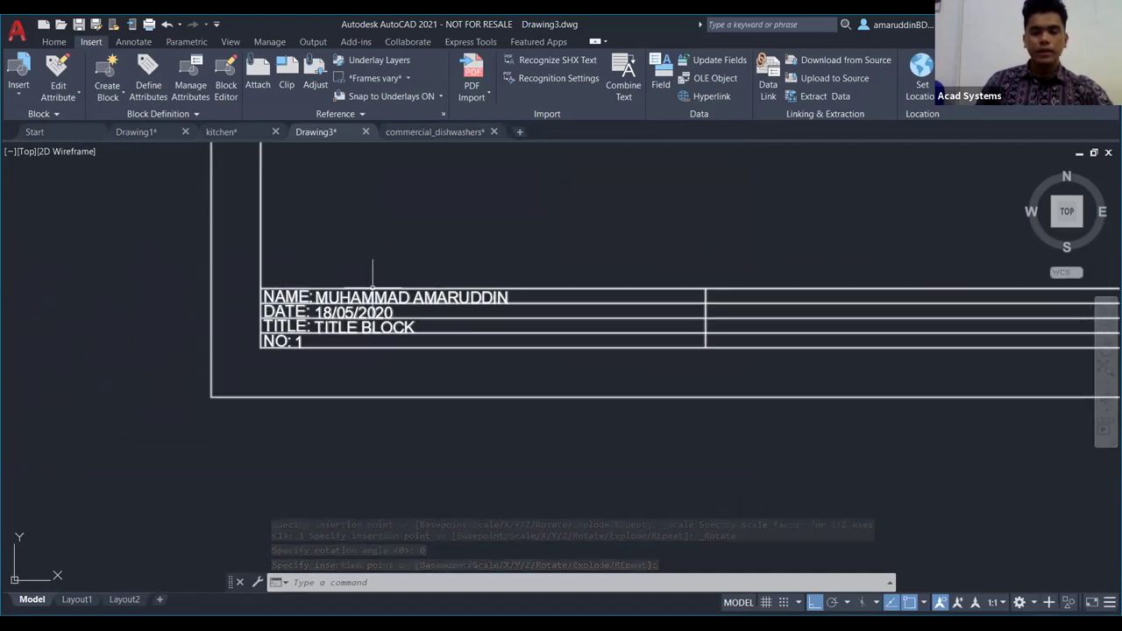
scroll(392, 330, up, 2)
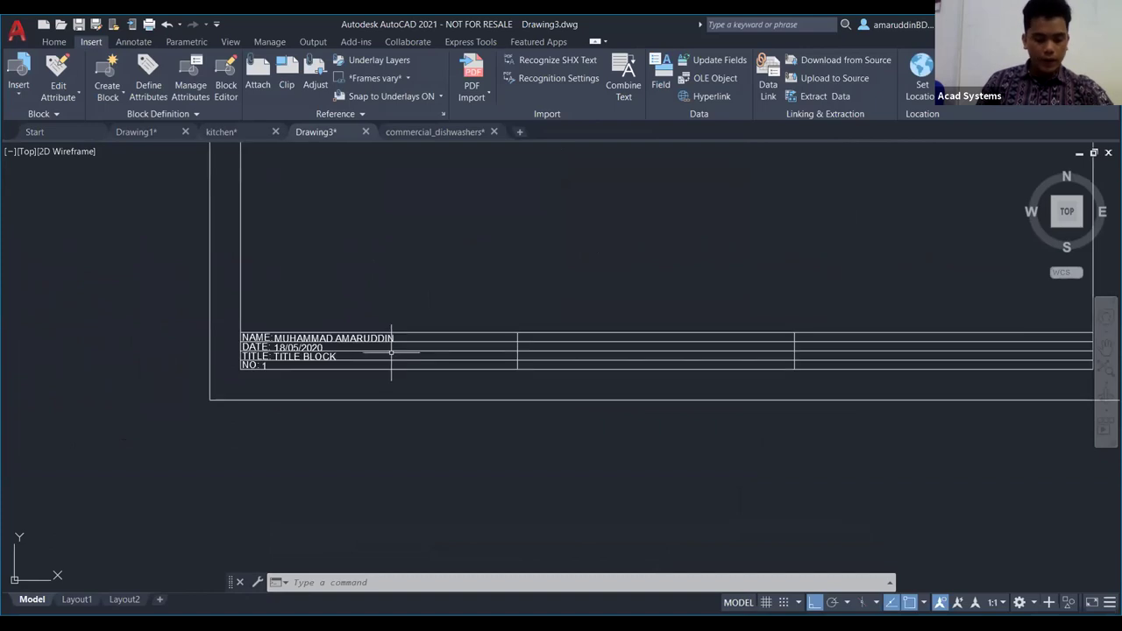
scroll(391, 330, down, 2)
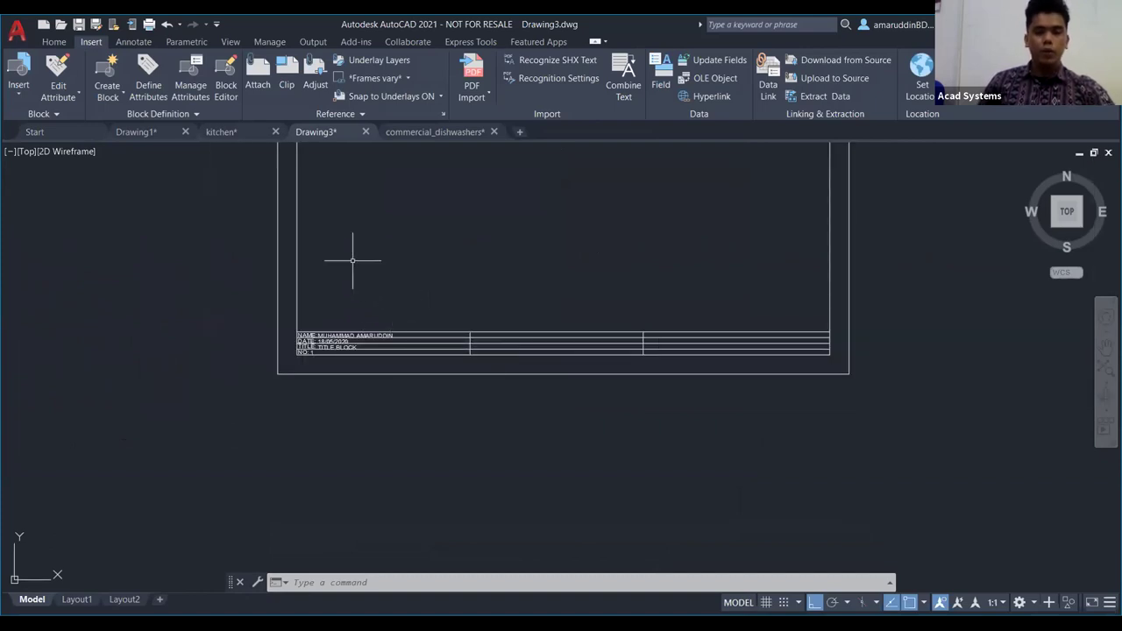
scroll(339, 334, up, 6)
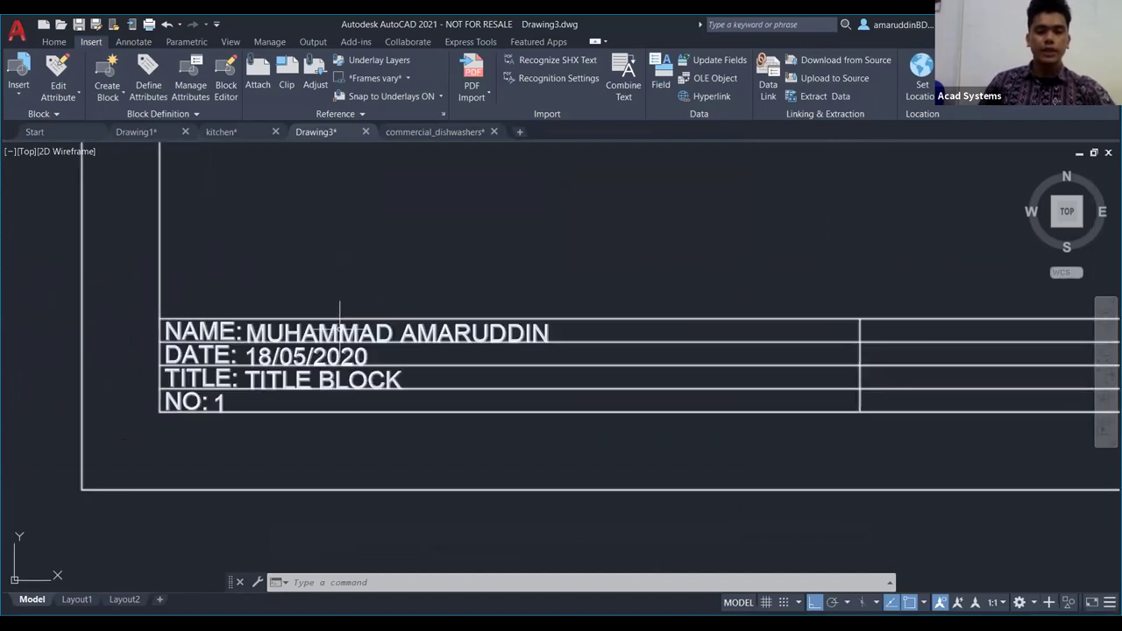
scroll(238, 250, down, 10)
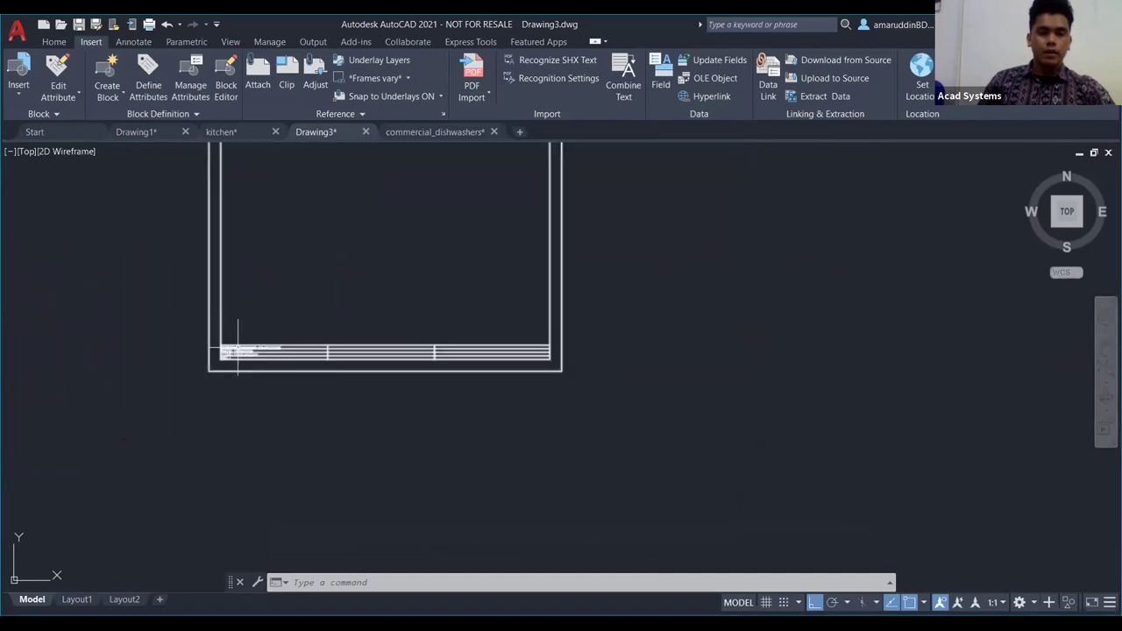
Step: Pan and zoom to inspect the filled-in title block
key(Escape)
click(504, 460)
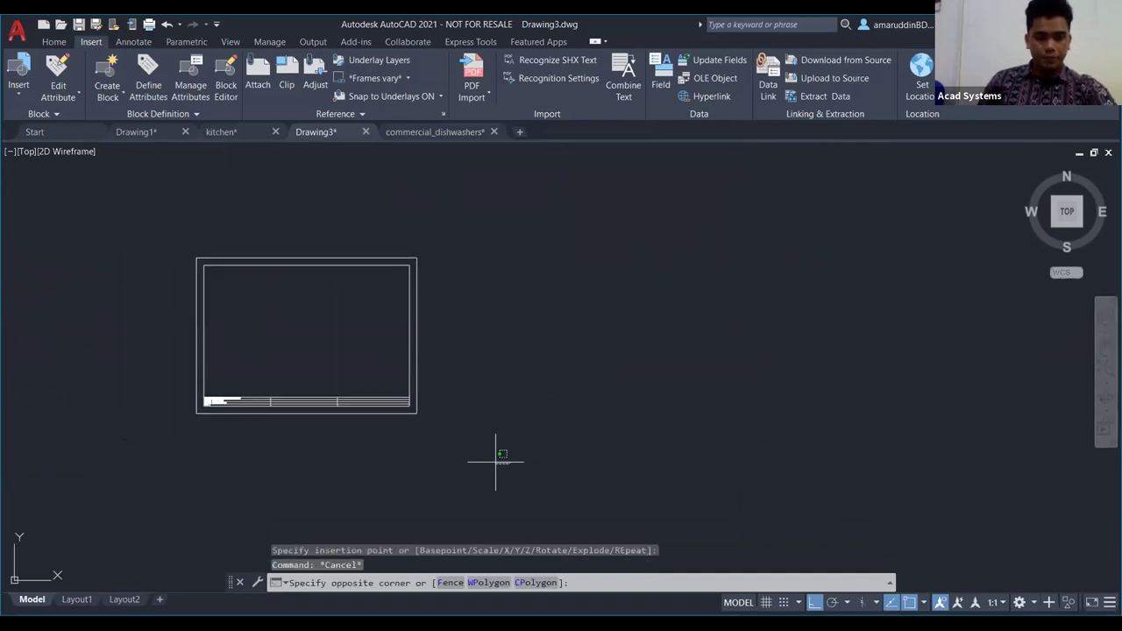
key(Escape)
key(Escape)
scroll(348, 451, up, 8)
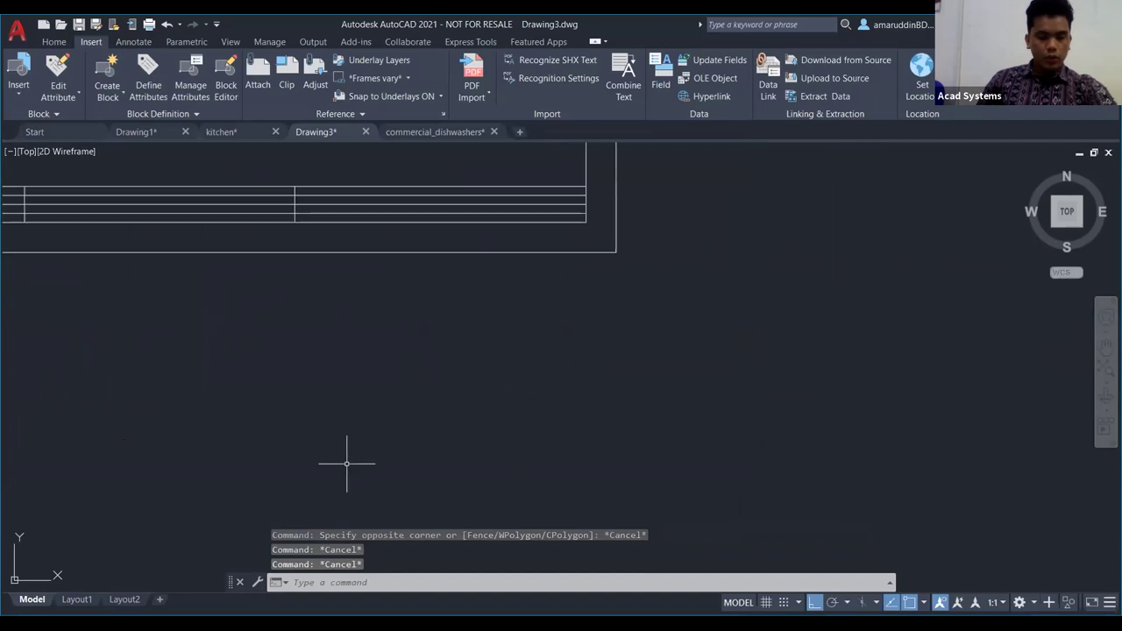
scroll(284, 368, down, 2)
middle_drag(283, 369, 393, 375)
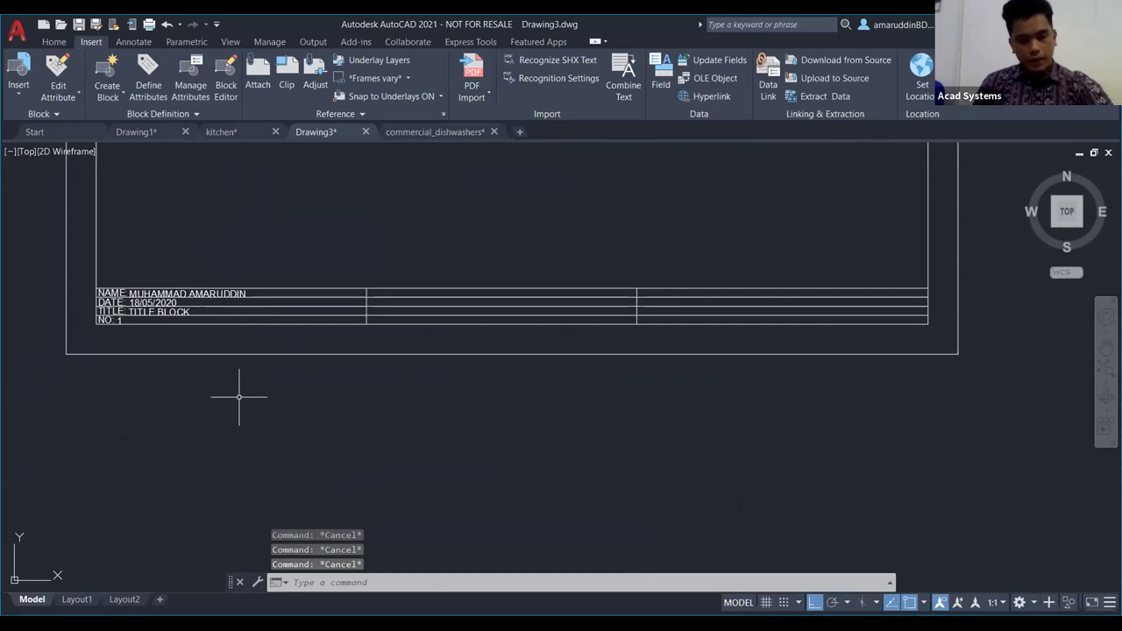
text(ATTD)
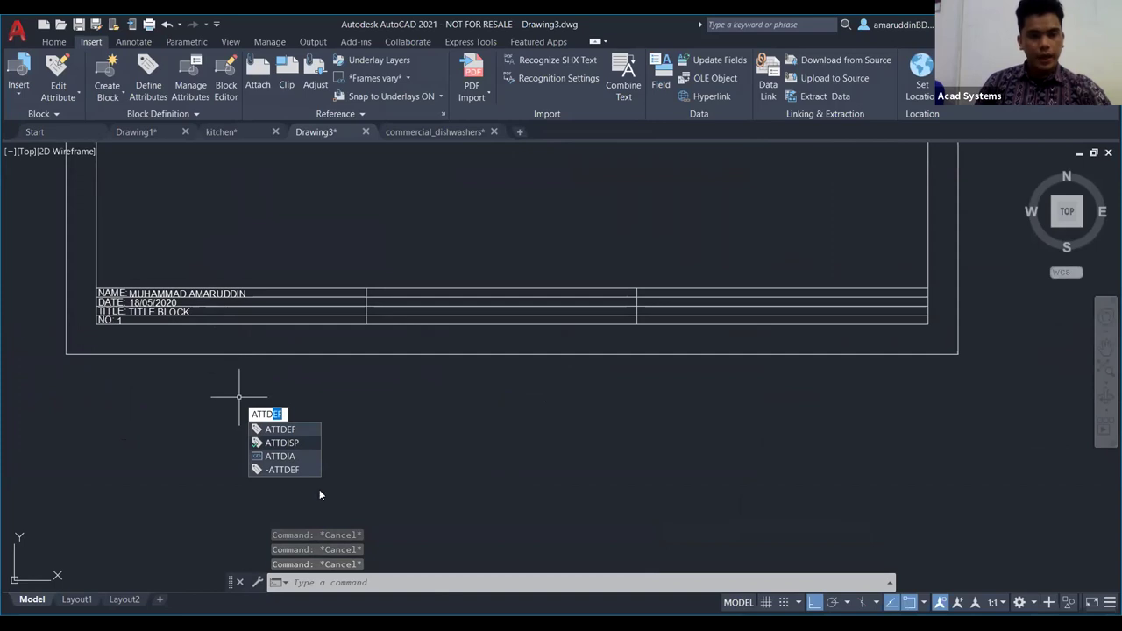
click(282, 443)
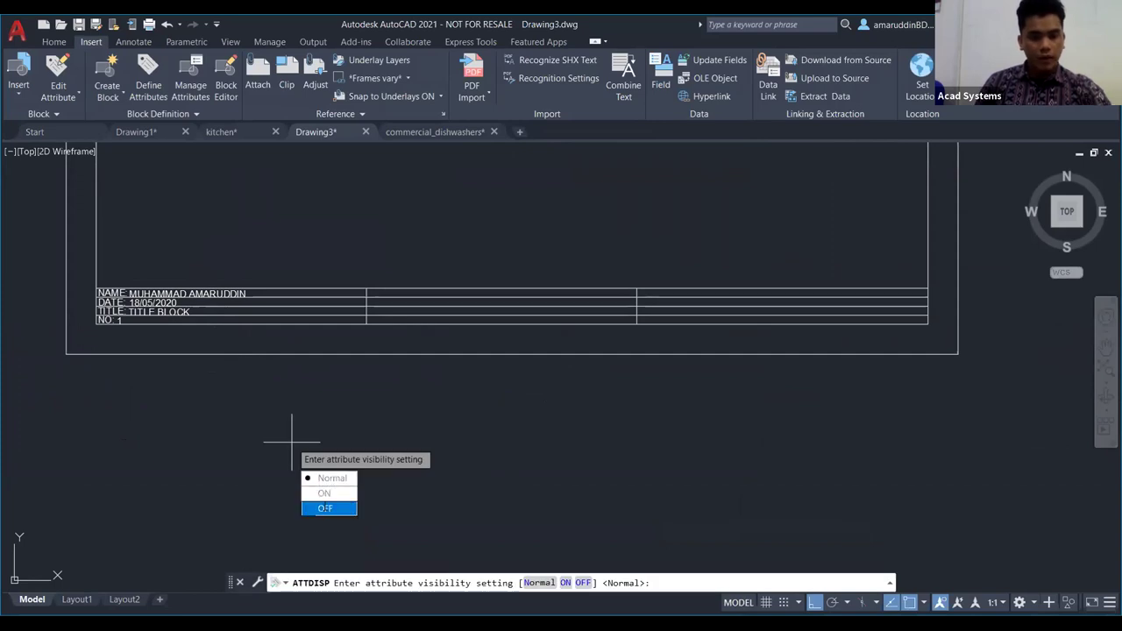
key(Return)
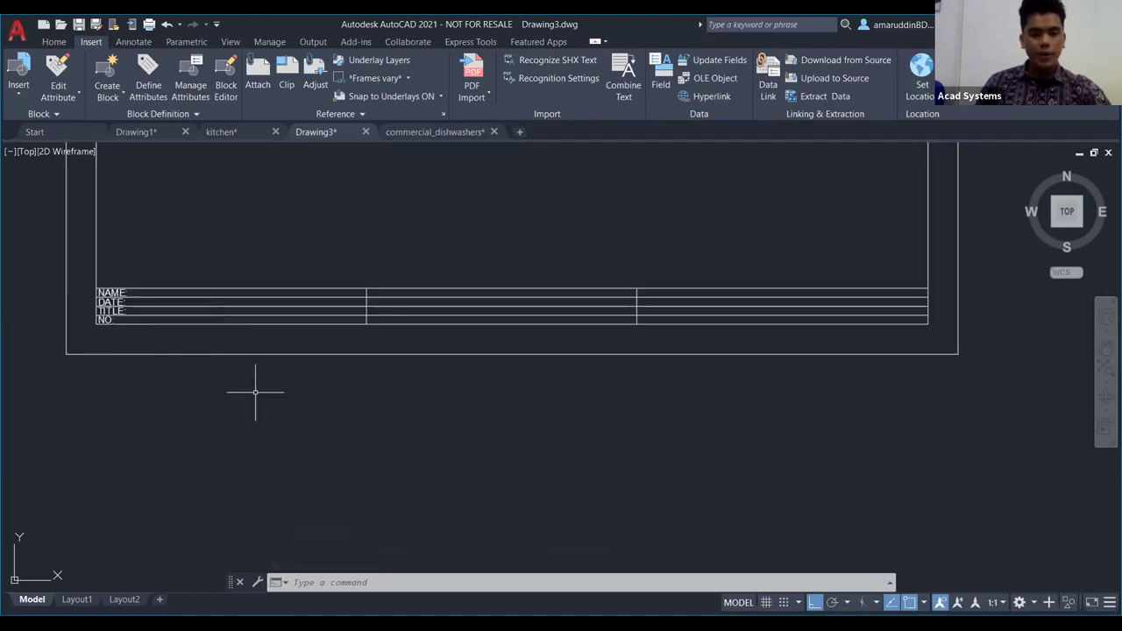
key(Return)
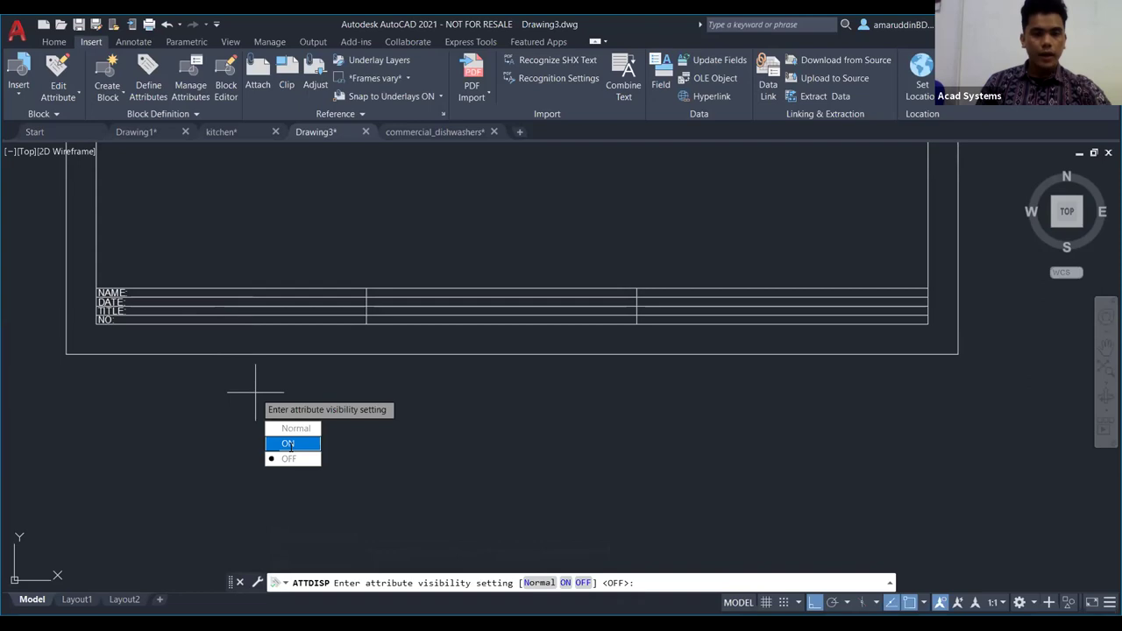
click(289, 444)
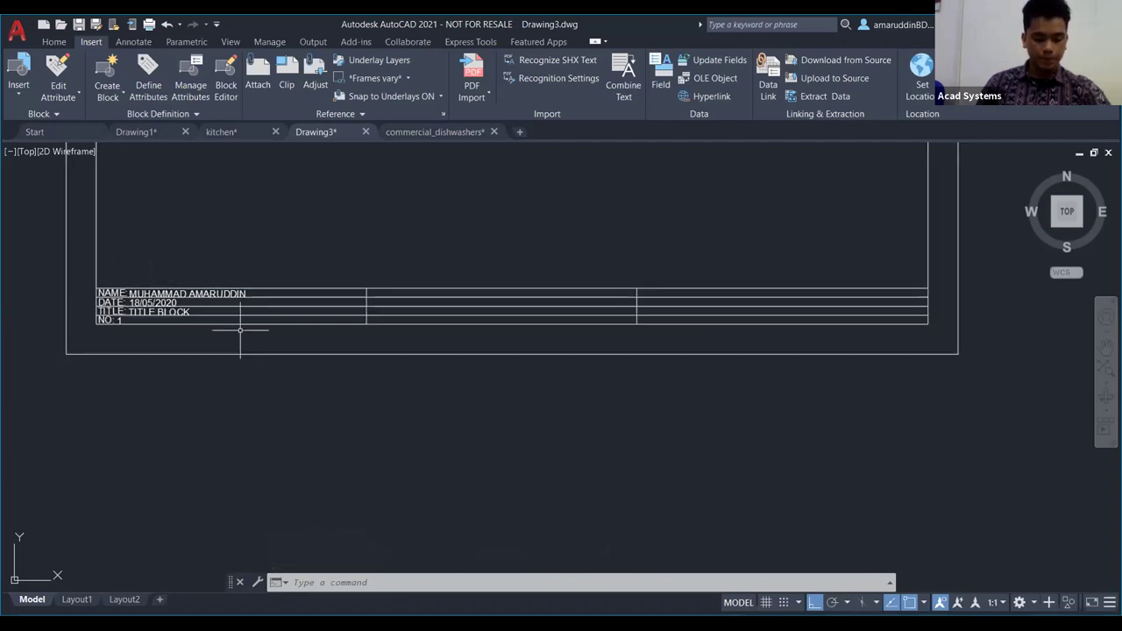
scroll(240, 331, up, 4)
scroll(241, 326, down, 5)
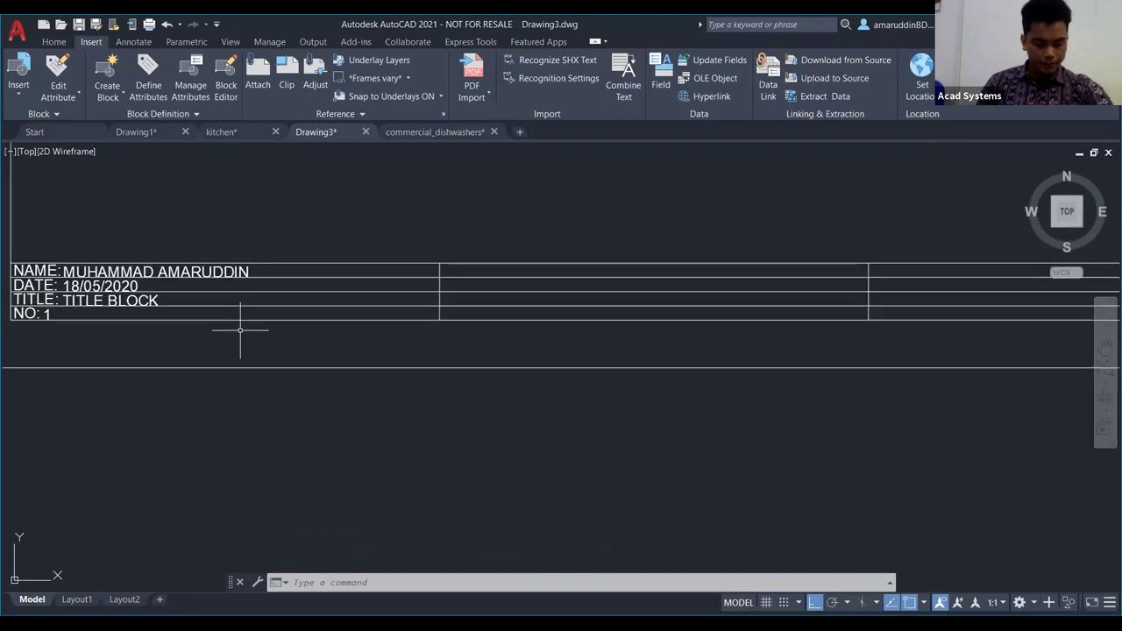
scroll(243, 370, up, 6)
scroll(243, 370, down, 6)
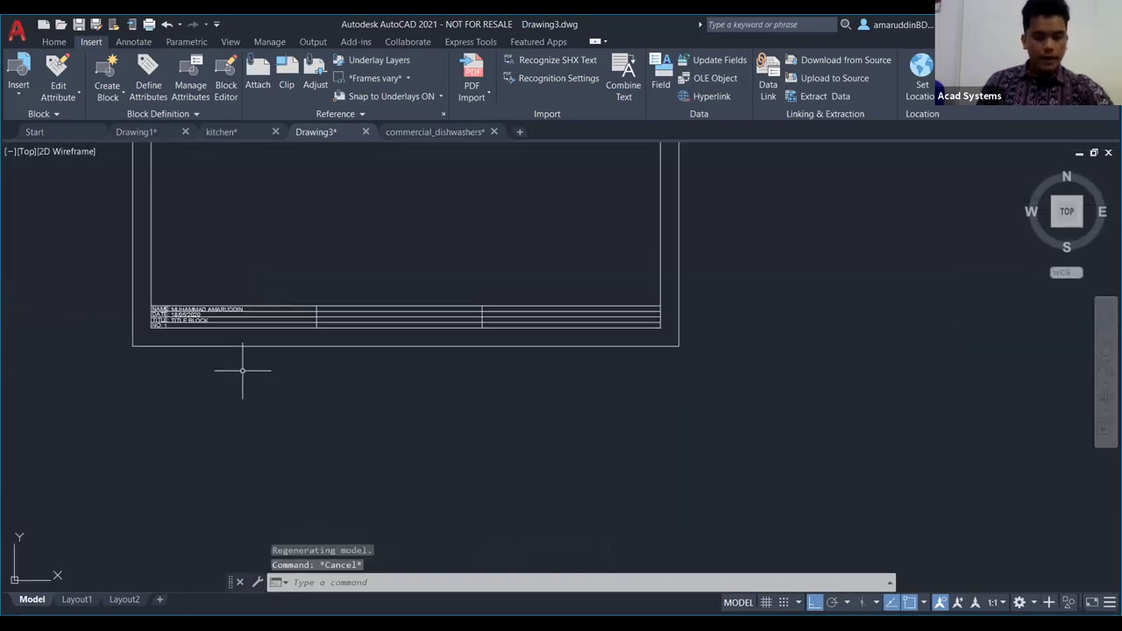
scroll(243, 370, up, 4)
middle_drag(208, 317, 224, 342)
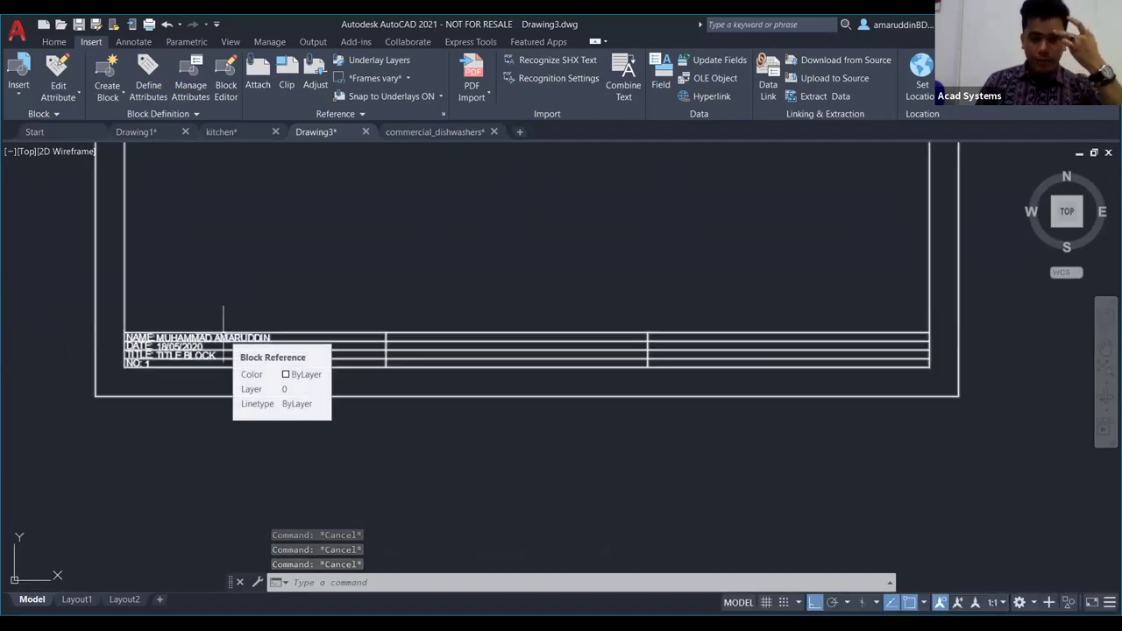
scroll(203, 323, up, 2)
scroll(204, 323, up, 3)
scroll(204, 329, down, 4)
scroll(228, 314, up, 1)
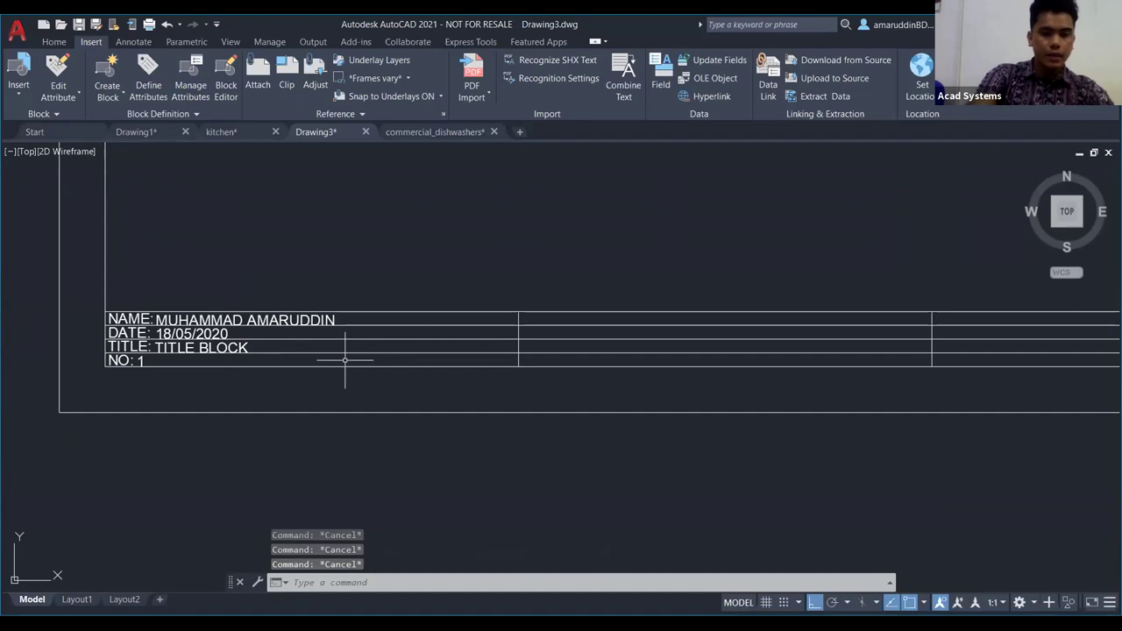
Step: Open the TITLEBLOCK attribute manager with BATTMAN and make the NAME attribute red
text(BAT)
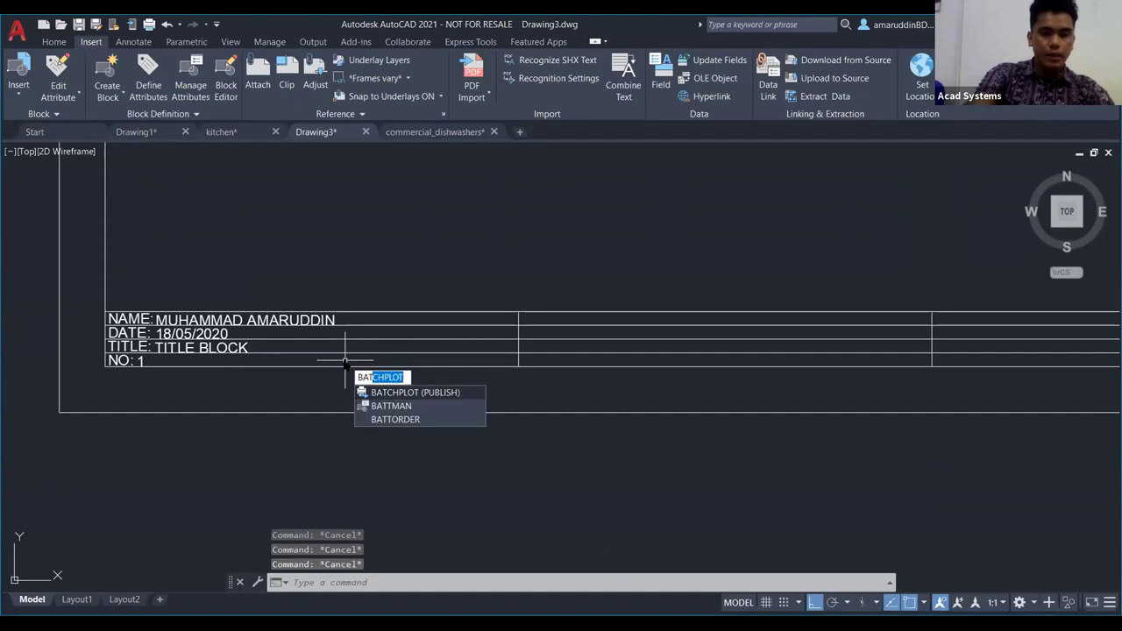
click(402, 407)
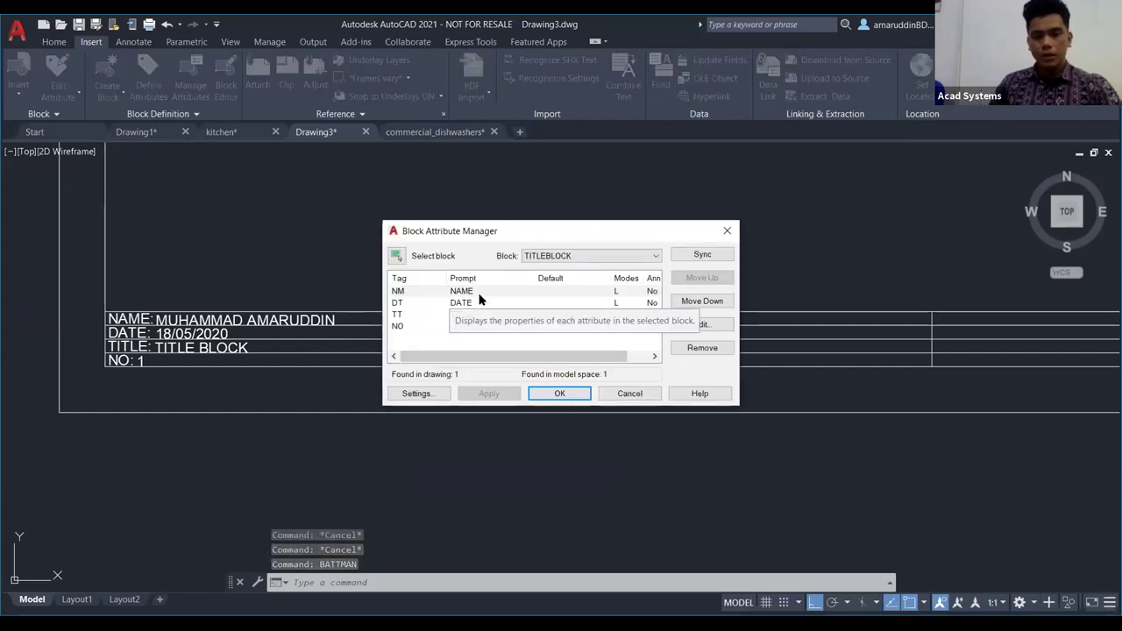
click(480, 292)
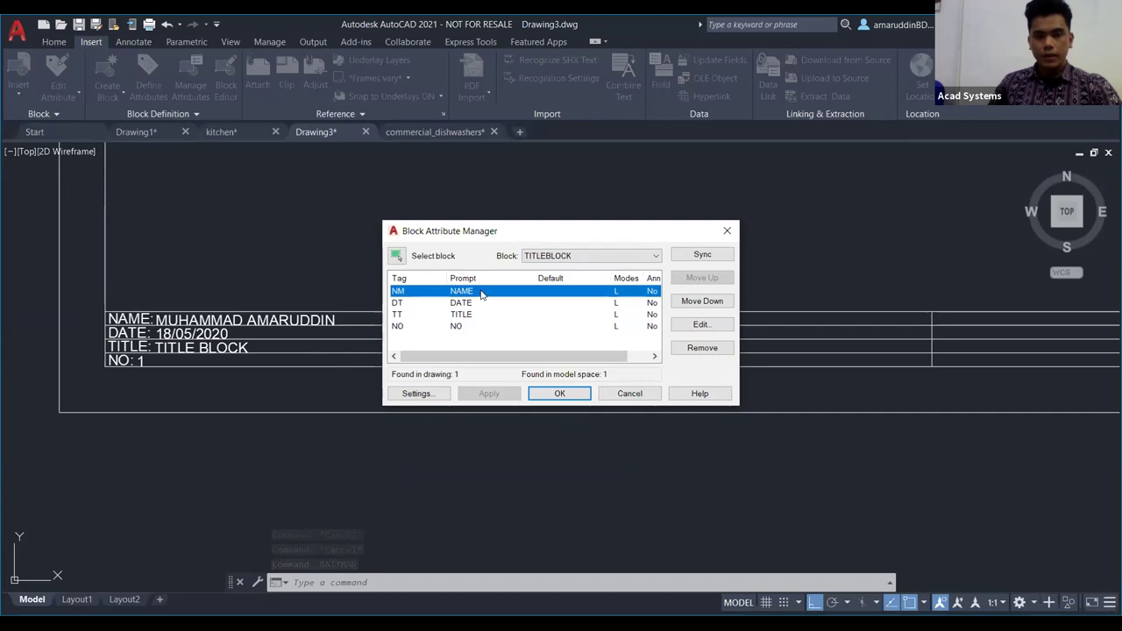
click(428, 395)
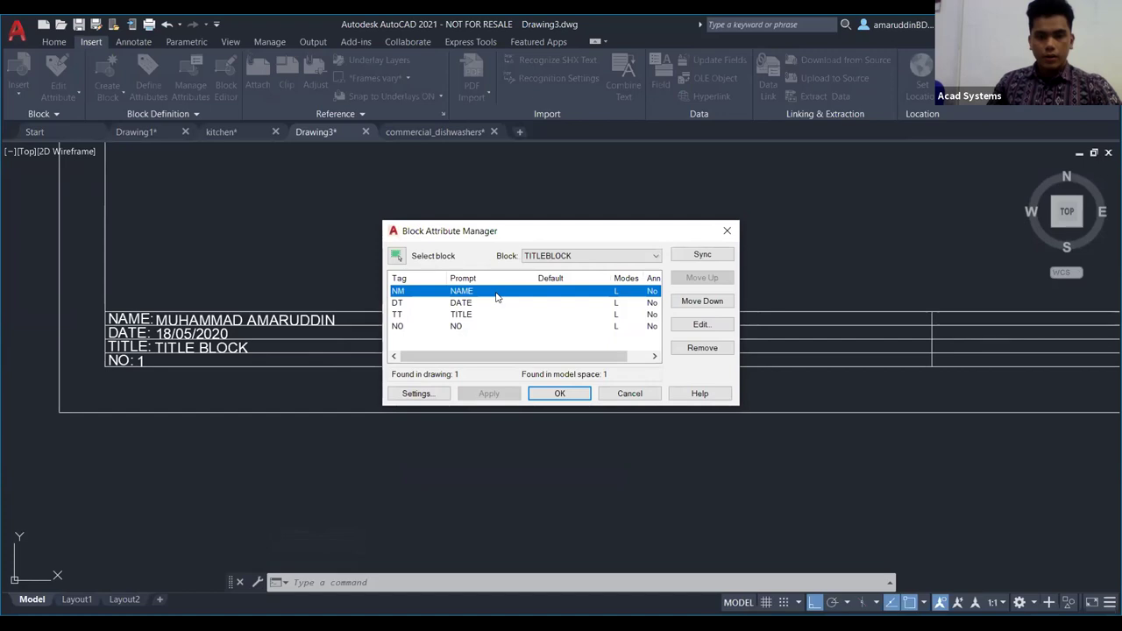
double_click(495, 295)
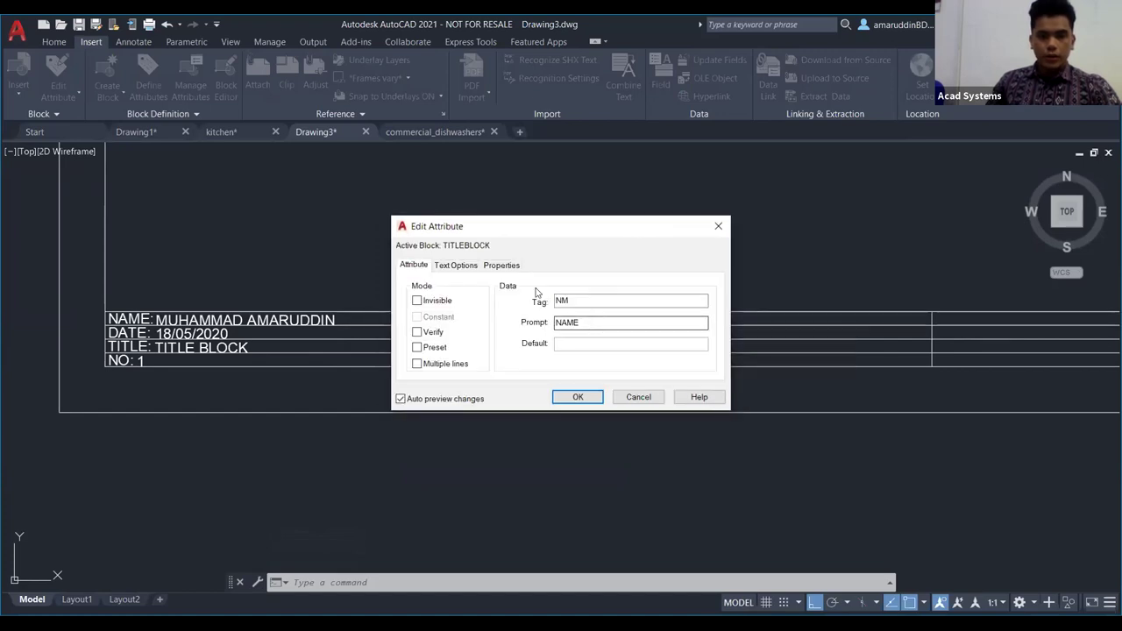
click(506, 272)
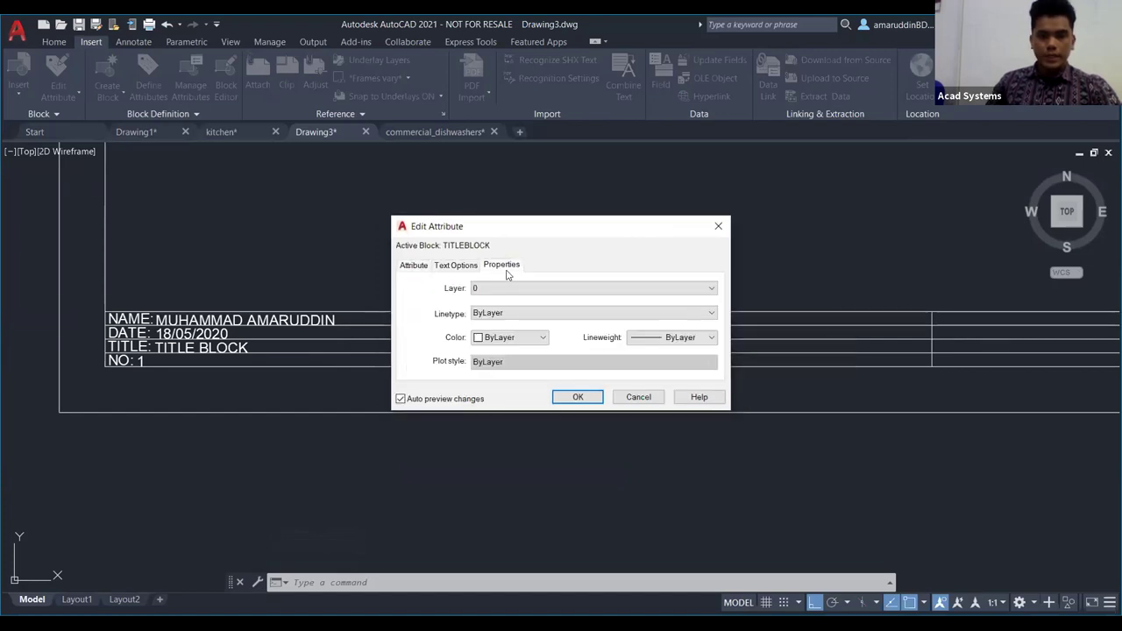
click(539, 341)
click(500, 376)
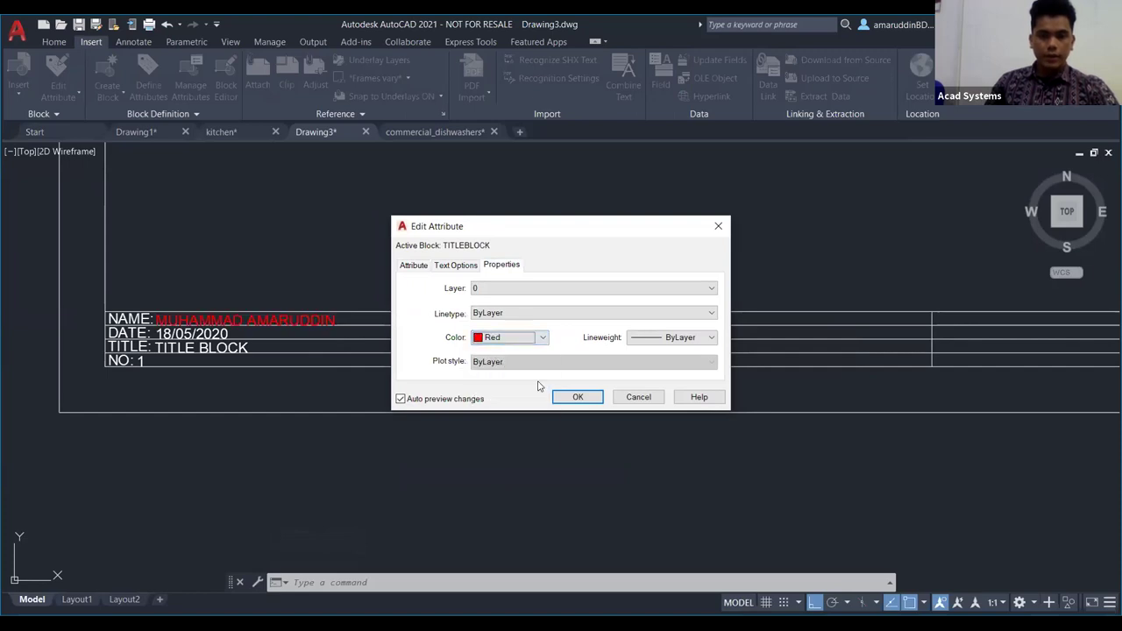
click(571, 397)
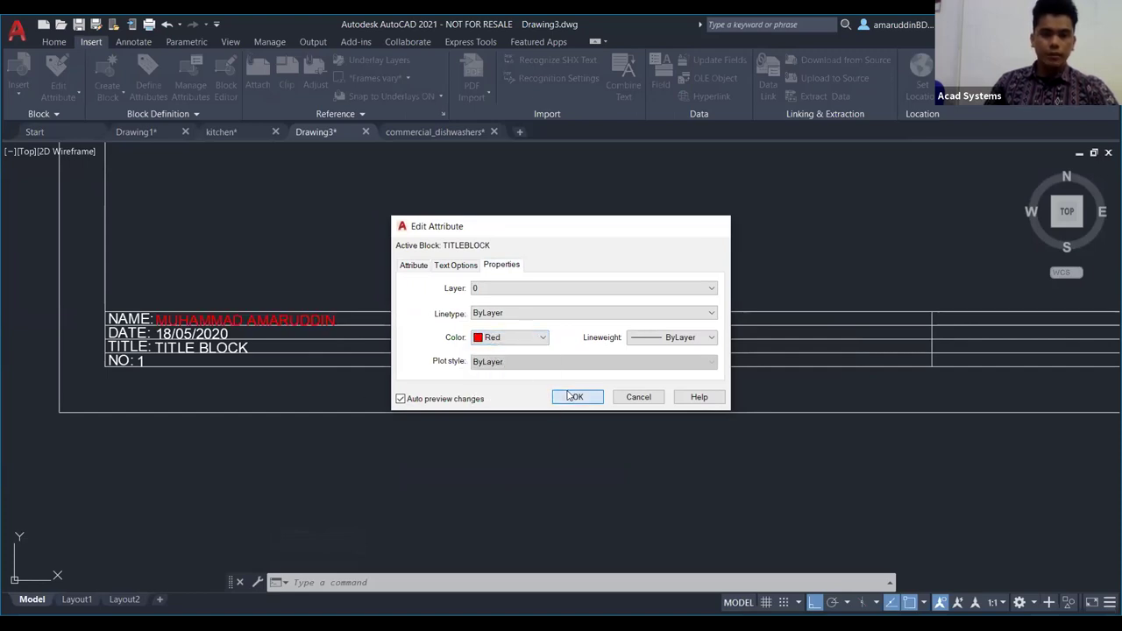
Step: Change the NAME attribute to green with 1.40 mm lineweight, then close the manager without applying
click(469, 314)
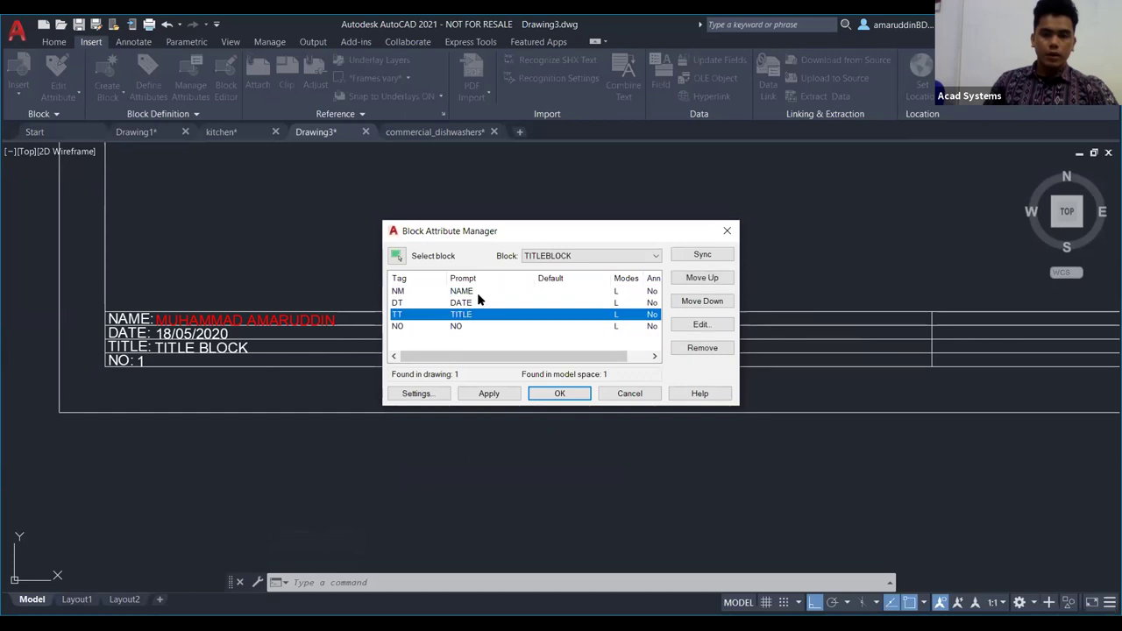
click(476, 292)
double_click(476, 293)
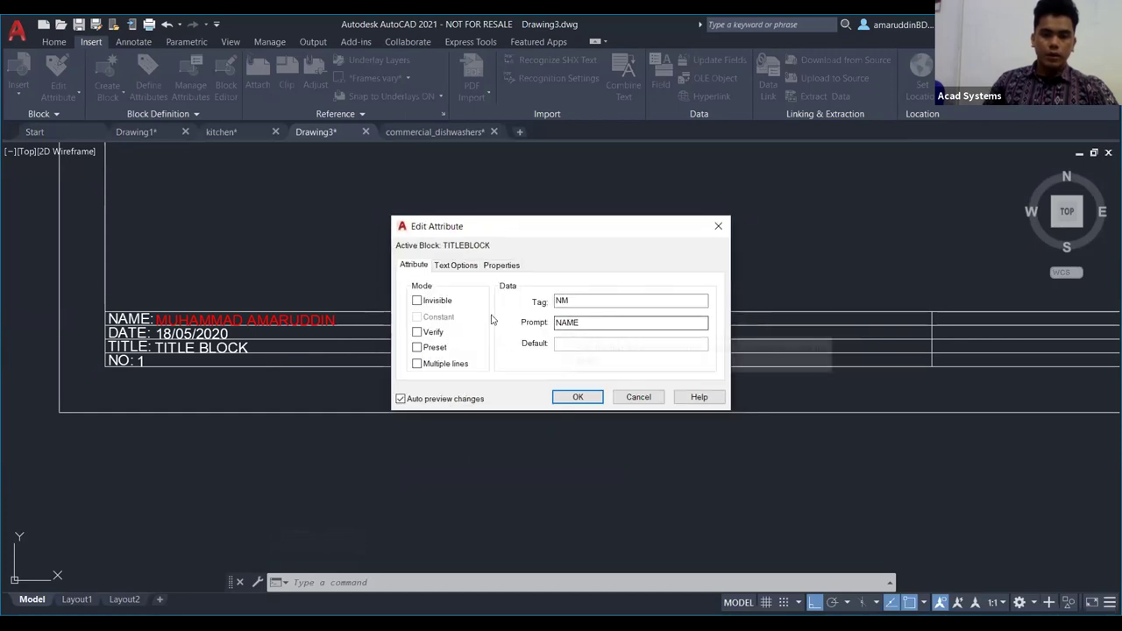
click(495, 266)
click(676, 337)
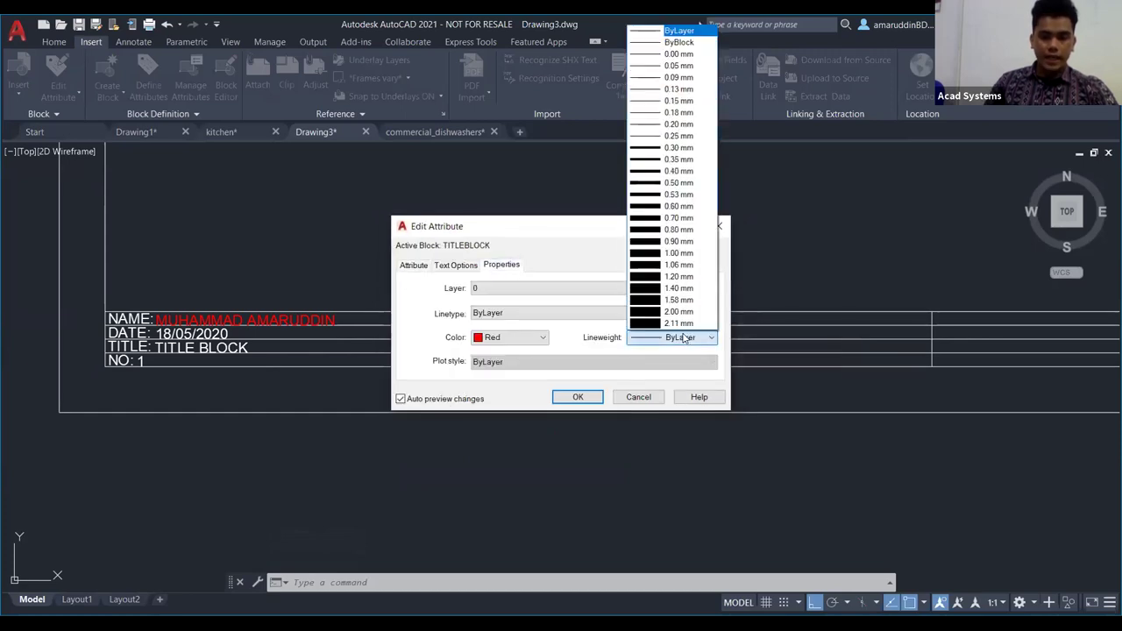
click(647, 293)
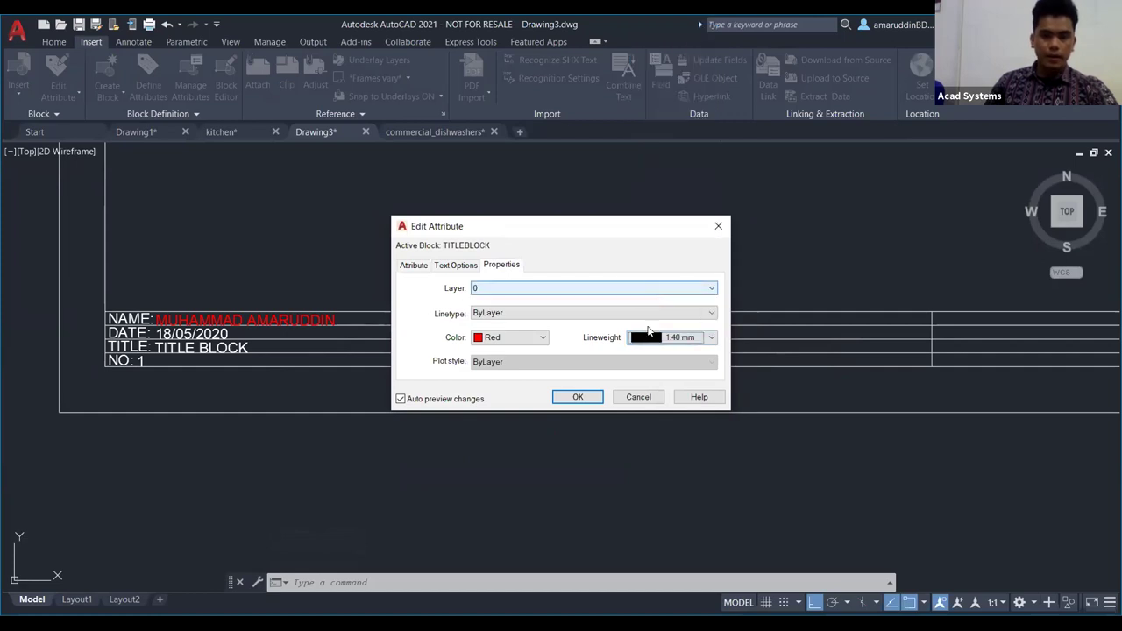
click(535, 342)
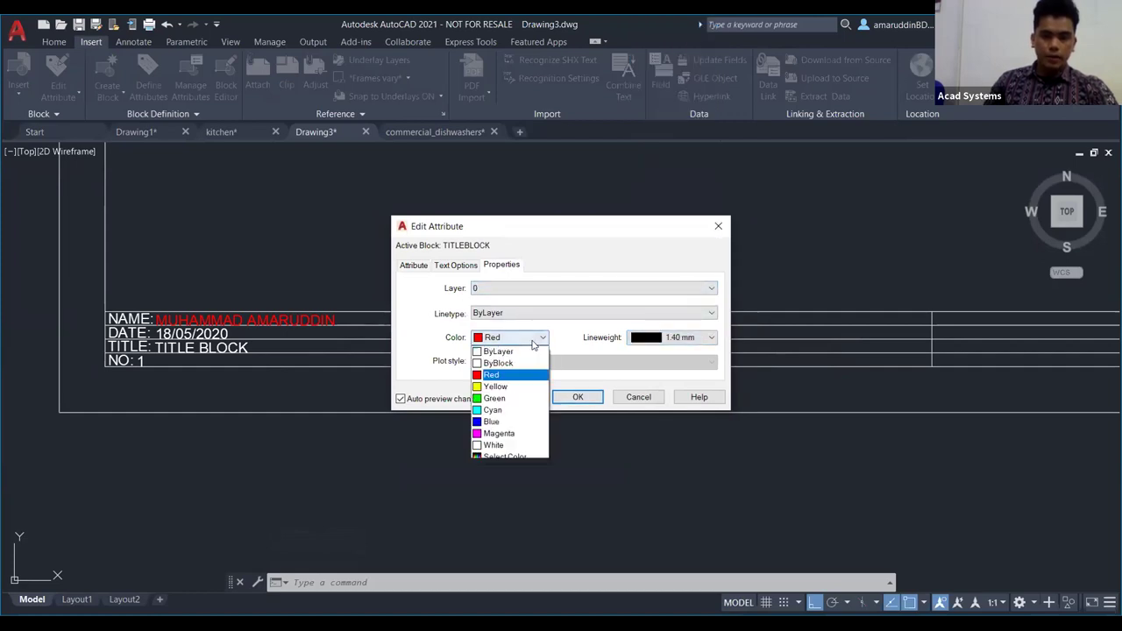
click(505, 400)
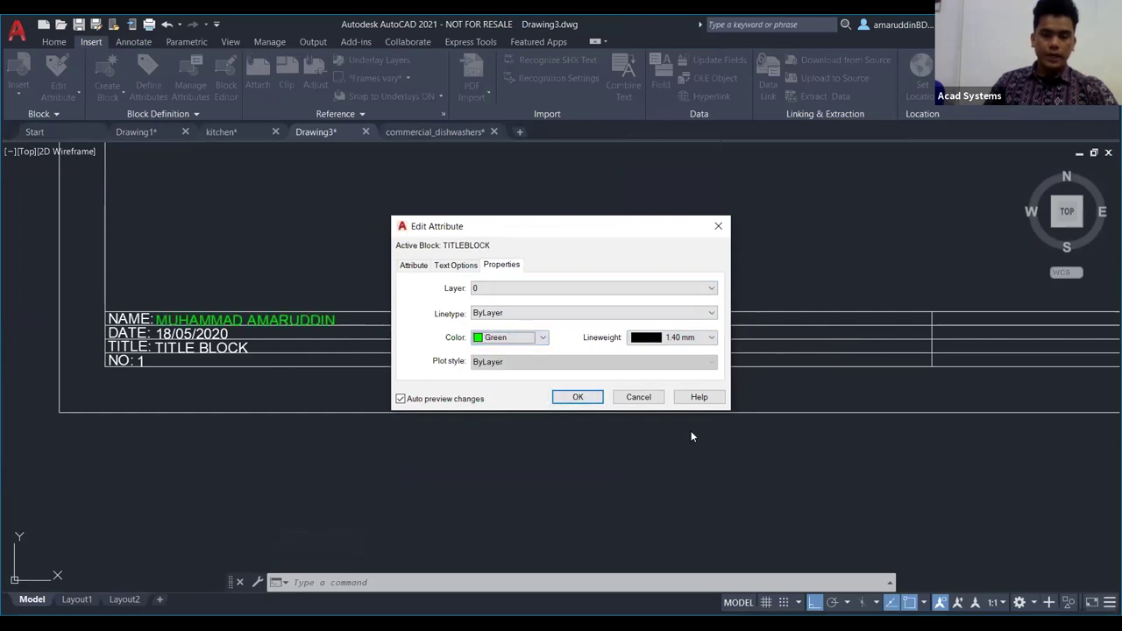
click(583, 400)
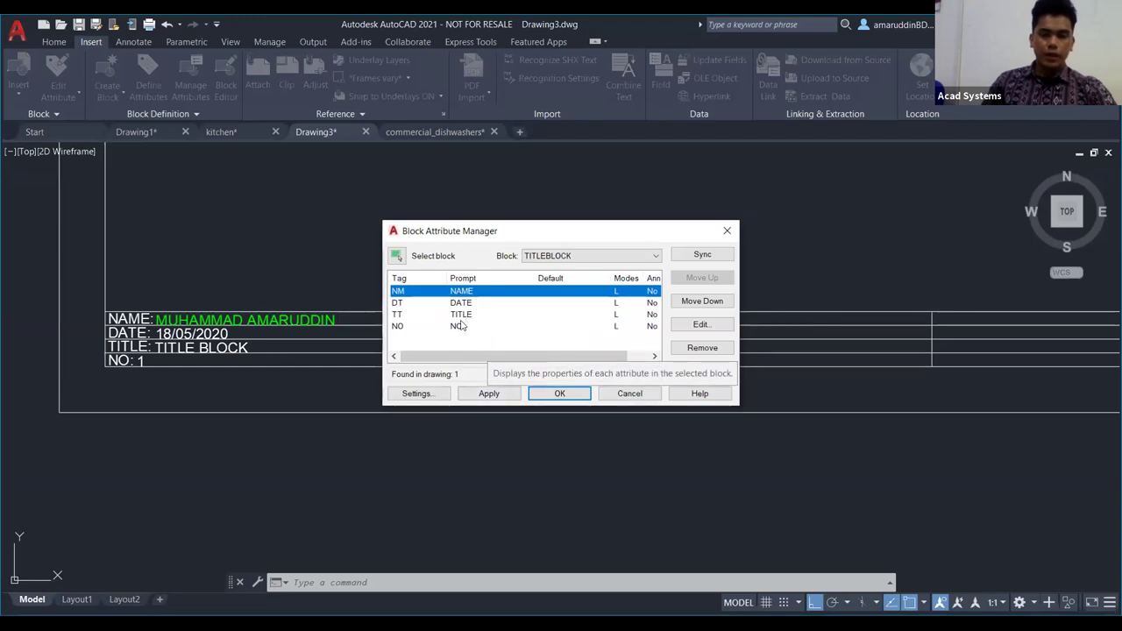
click(463, 315)
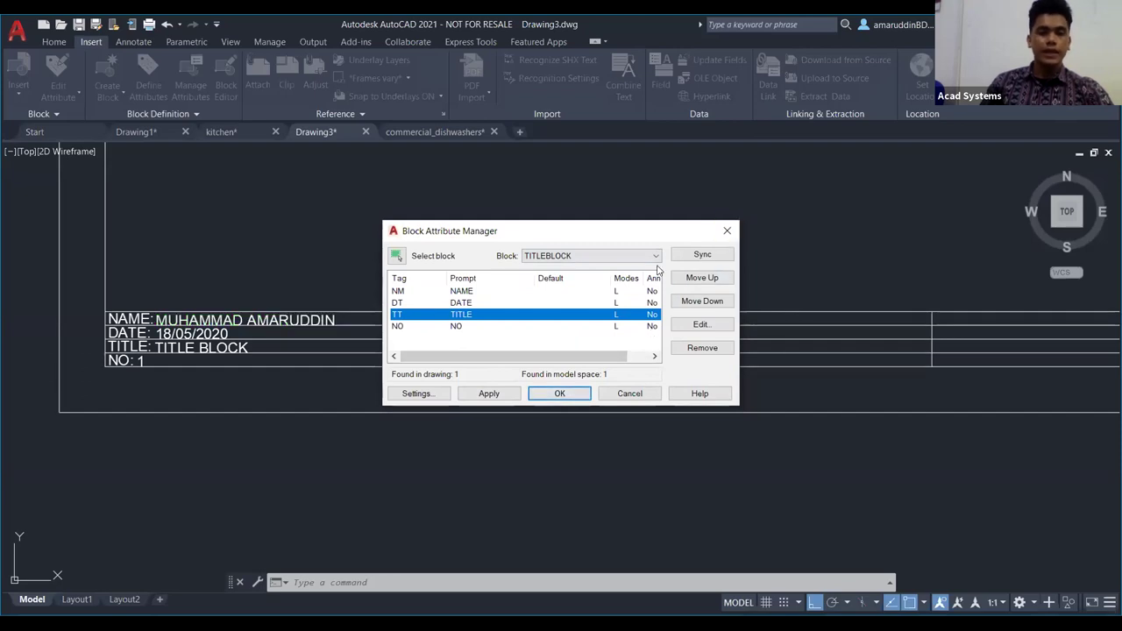
key(Escape)
scroll(511, 348, down, 6)
scroll(526, 368, up, 3)
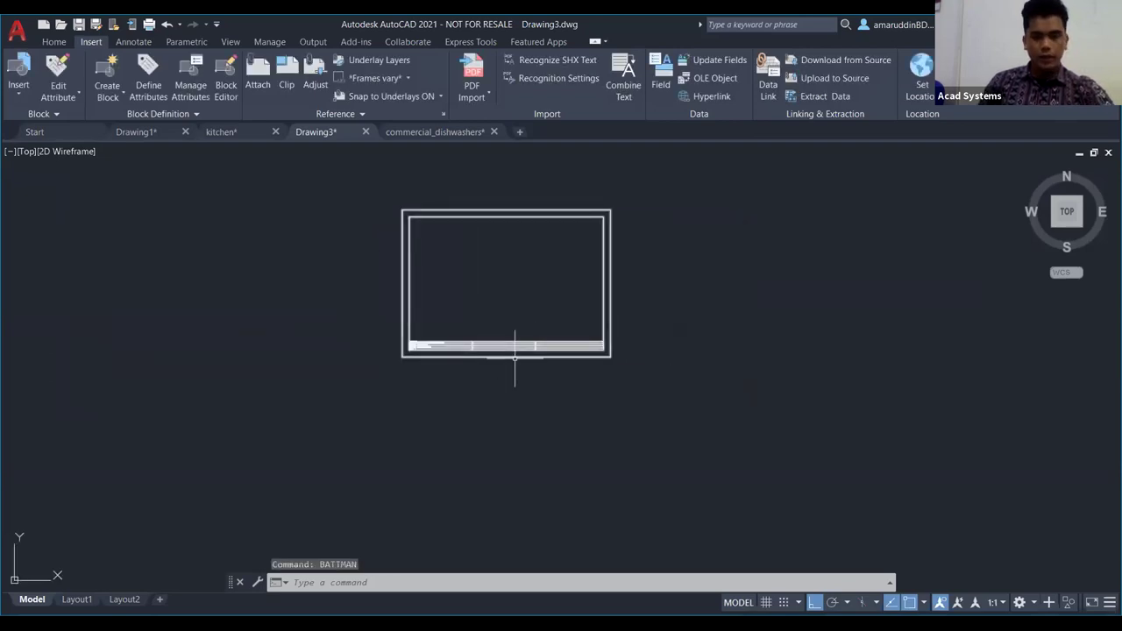
Step: Start ATTEDIT and select the title block to edit its attribute values
middle_drag(570, 398, 556, 419)
middle_drag(647, 361, 591, 430)
mouse_move(391, 334)
middle_down()
mouse_move(430, 353)
mouse_move(458, 326)
mouse_move(441, 260)
middle_up()
key(Escape)
scroll(442, 259, up, 3)
scroll(427, 325, down, 1)
scroll(336, 311, up, 1)
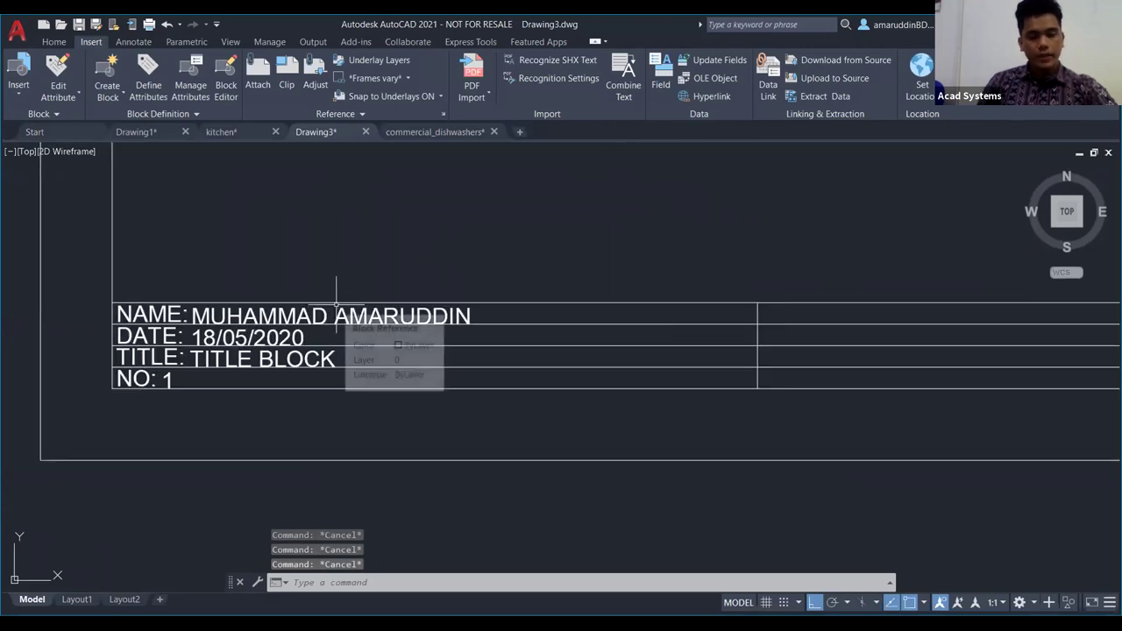
text(ATT)
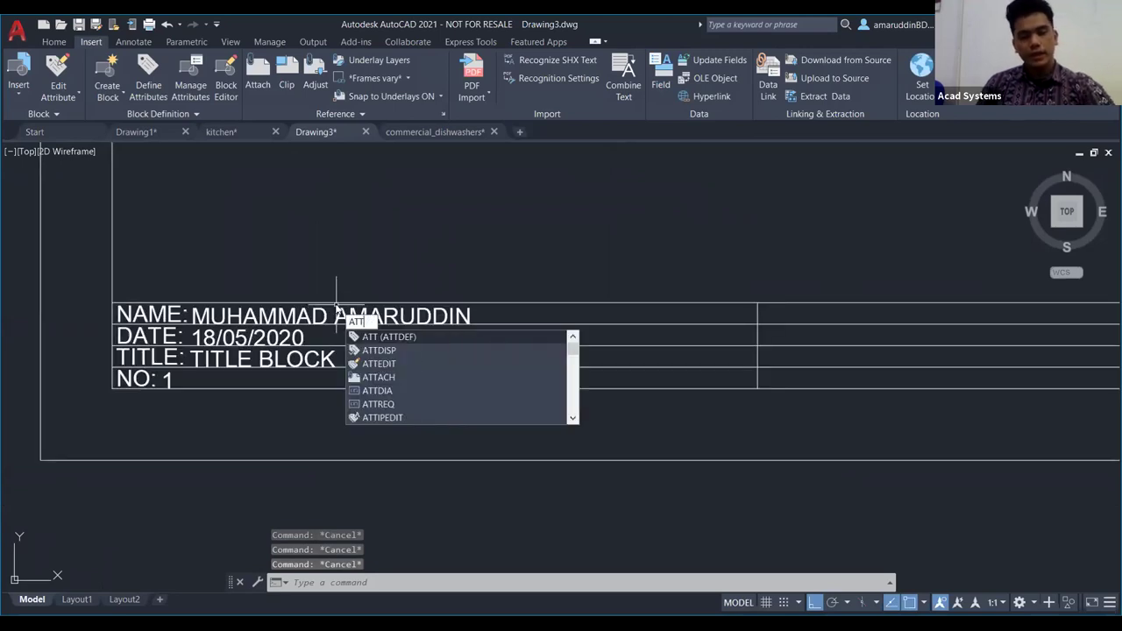
click(391, 366)
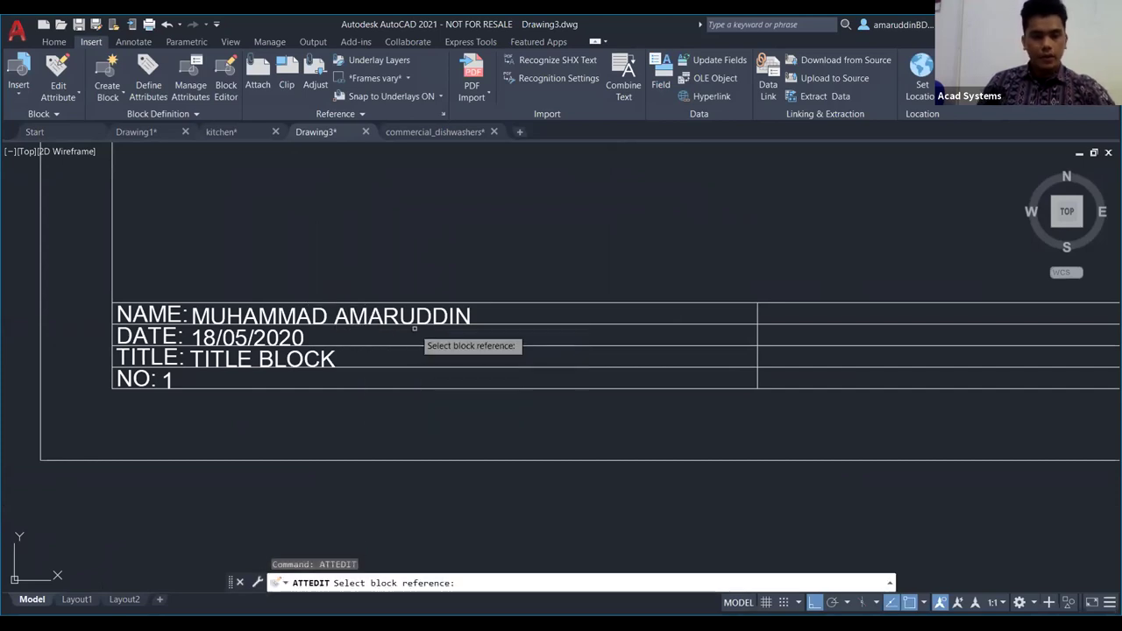
scroll(412, 325, down, 4)
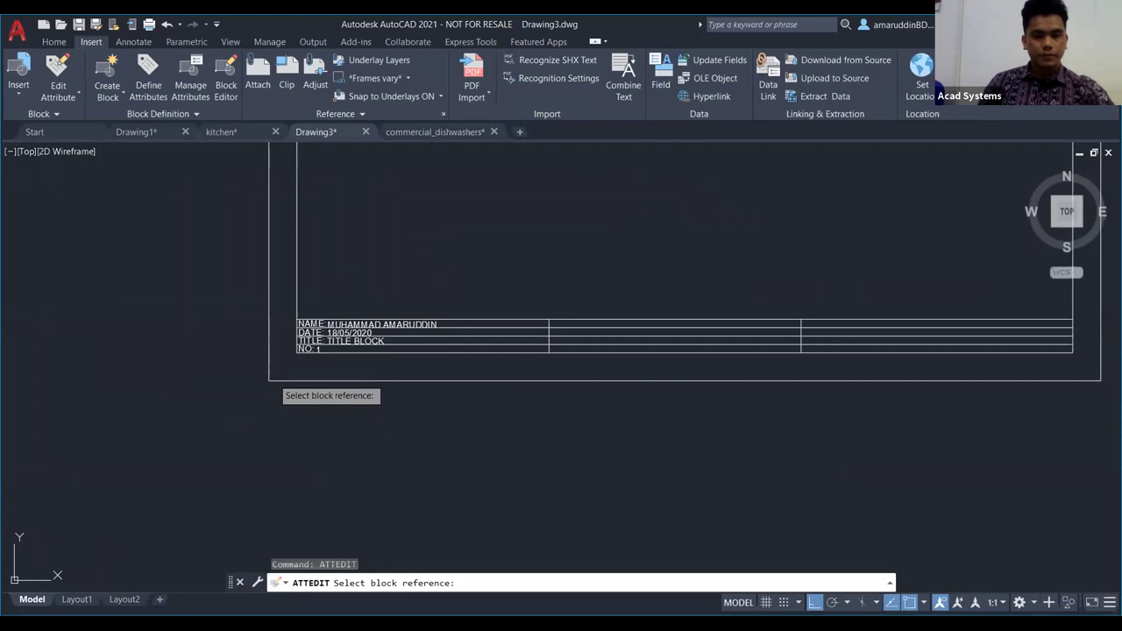
click(534, 343)
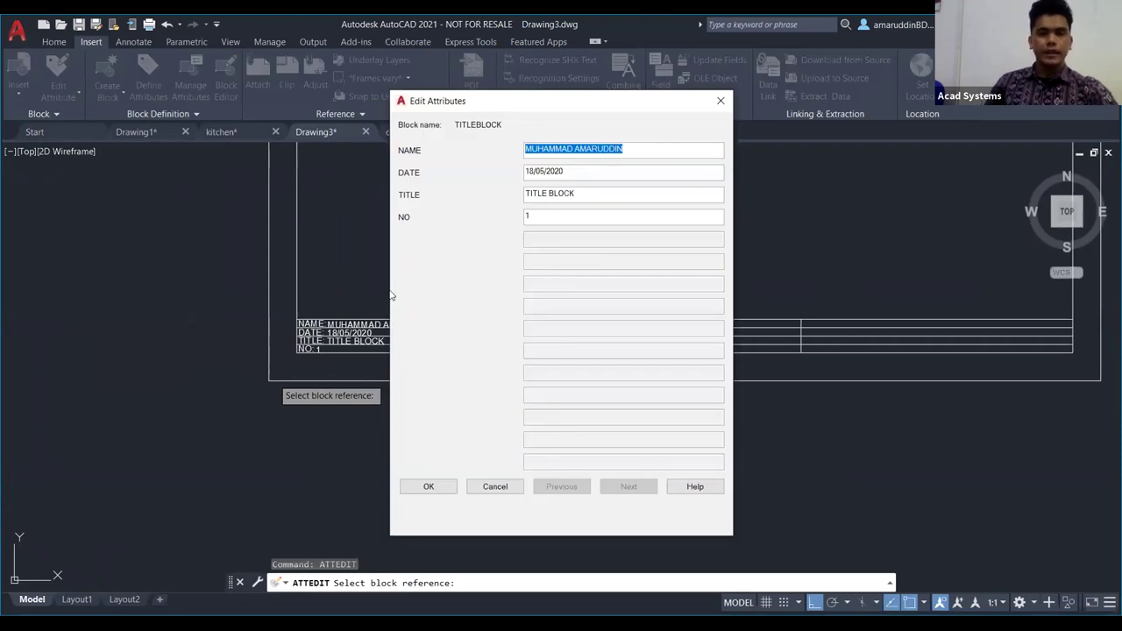
Step: Overwrite the NAME value with a different person's name and confirm
drag(626, 147, 523, 145)
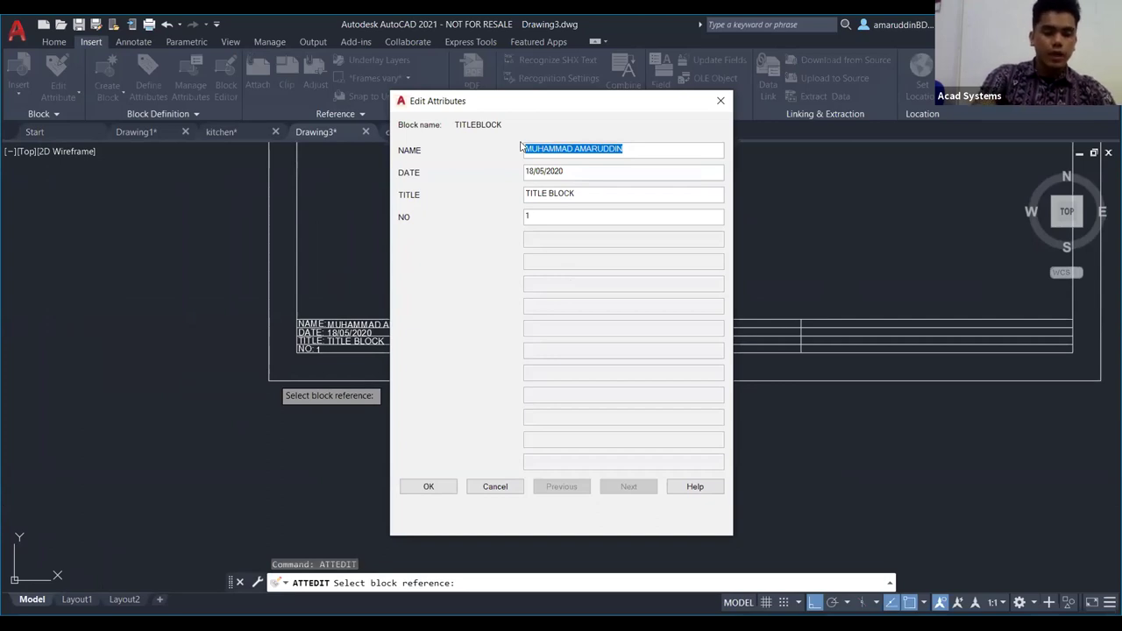
text(HASSAN SALLEH)
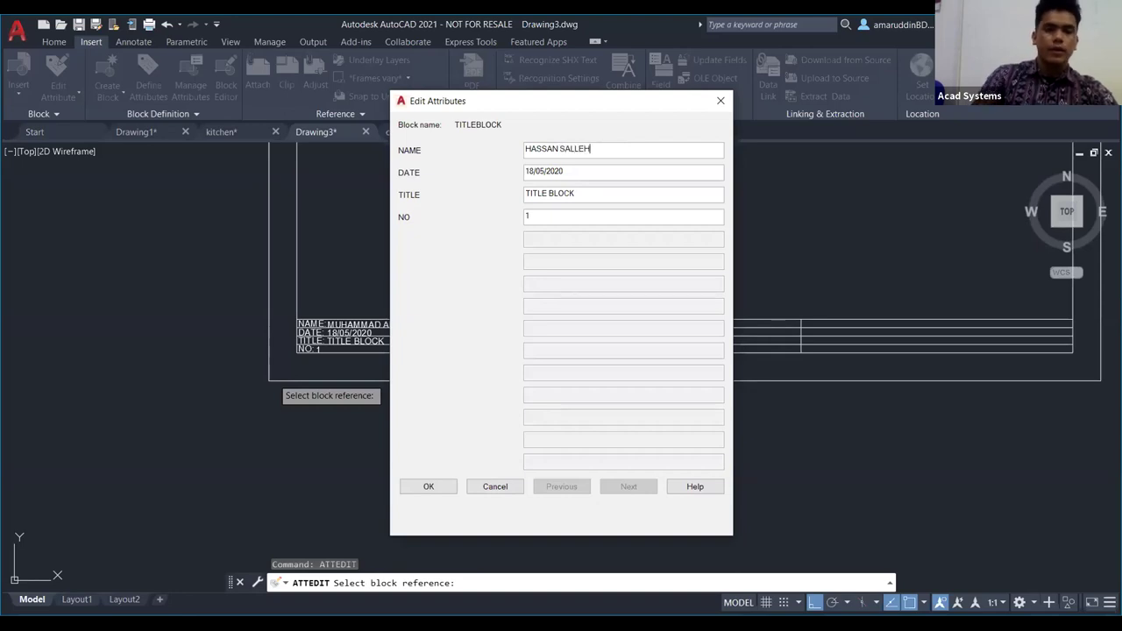
click(427, 487)
scroll(358, 330, up, 5)
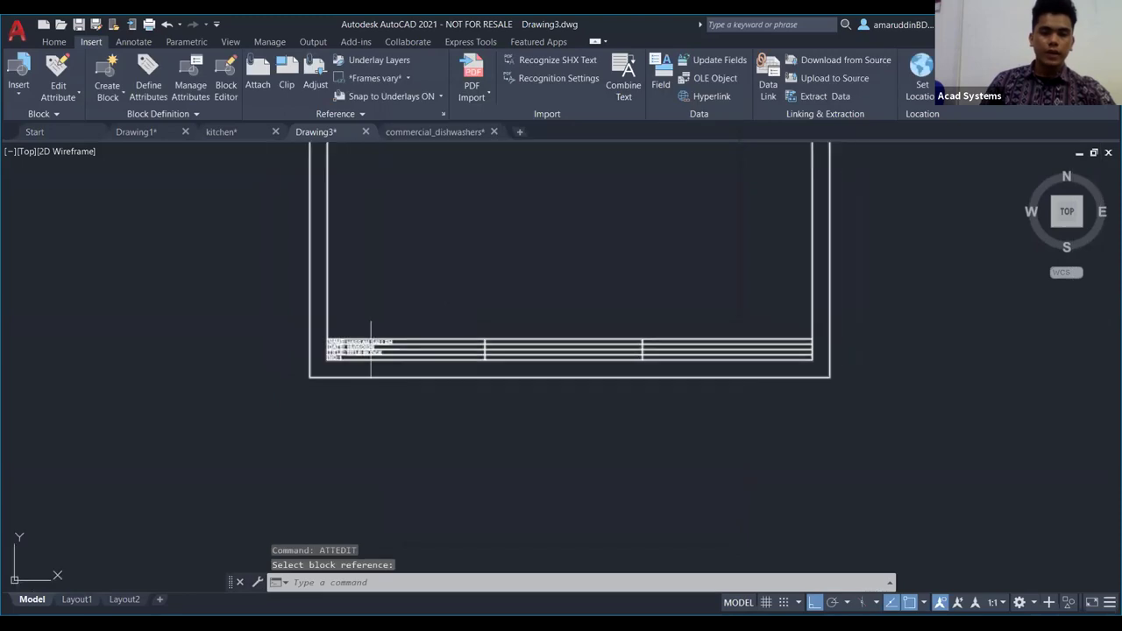
scroll(357, 330, up, 2)
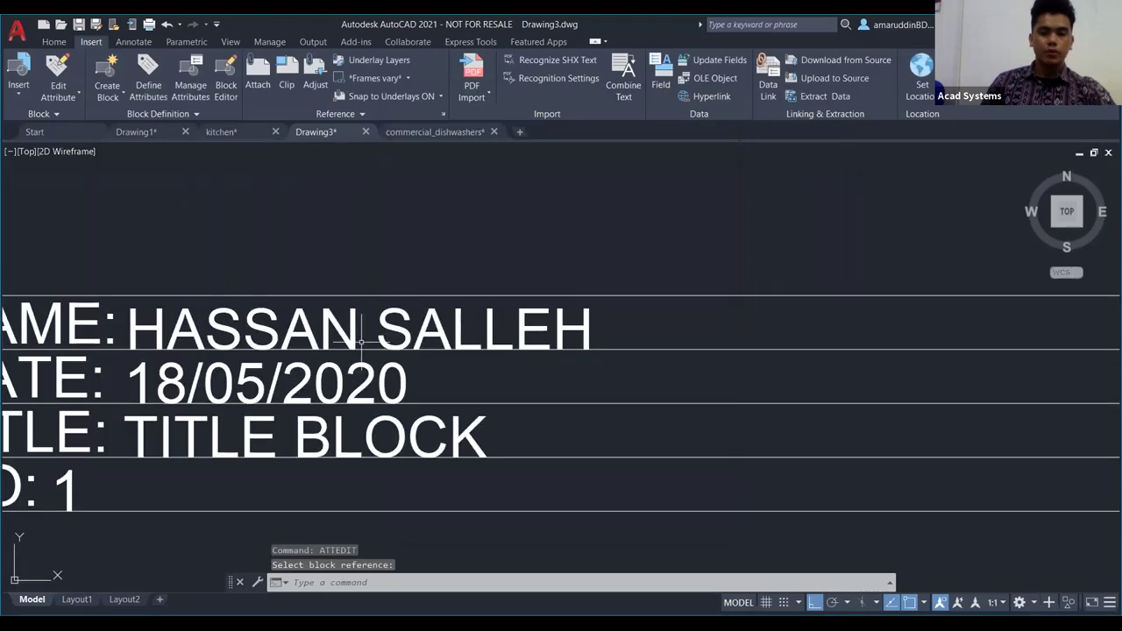
Step: Window-select the entire title block frame and delete it, leaving model space empty
scroll(368, 343, down, 10)
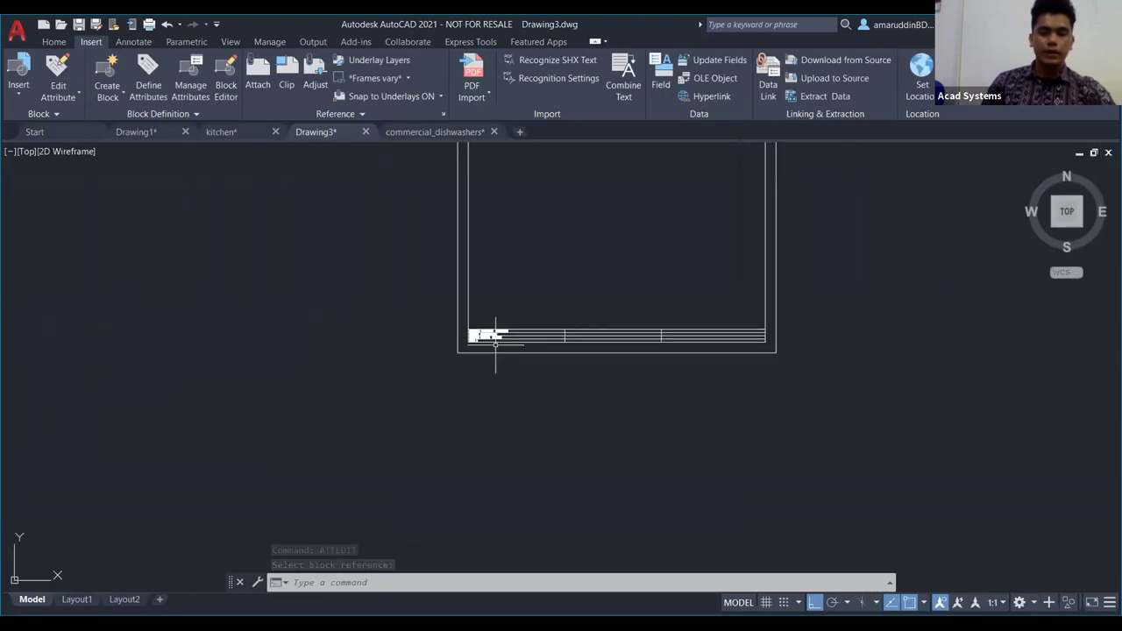
middle_drag(546, 294, 561, 334)
click(669, 460)
click(373, 239)
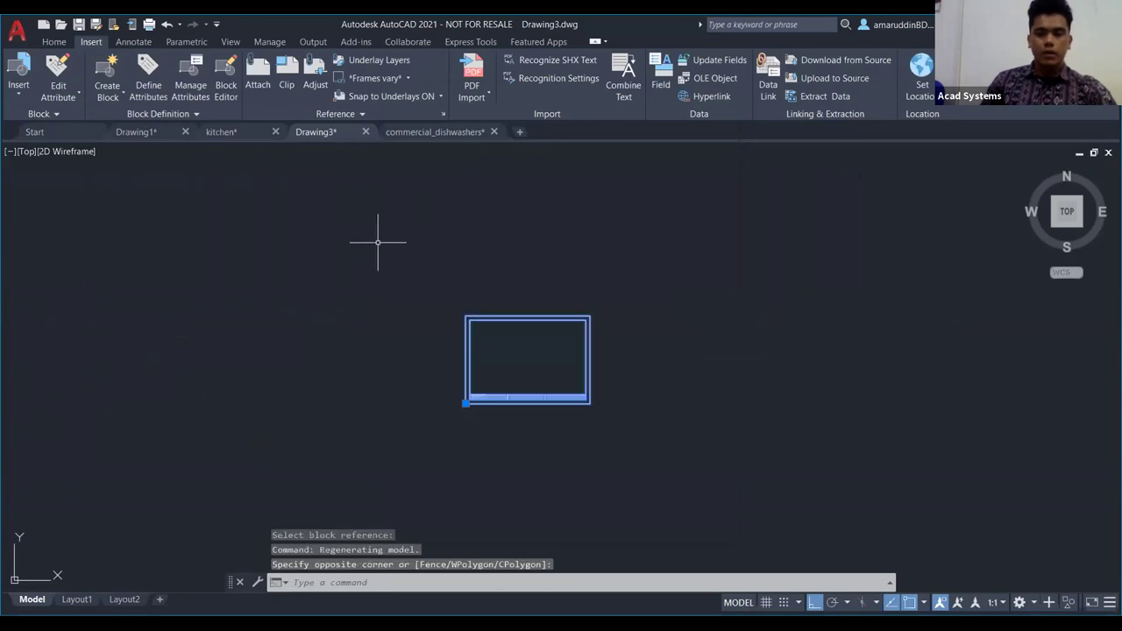
key(Delete)
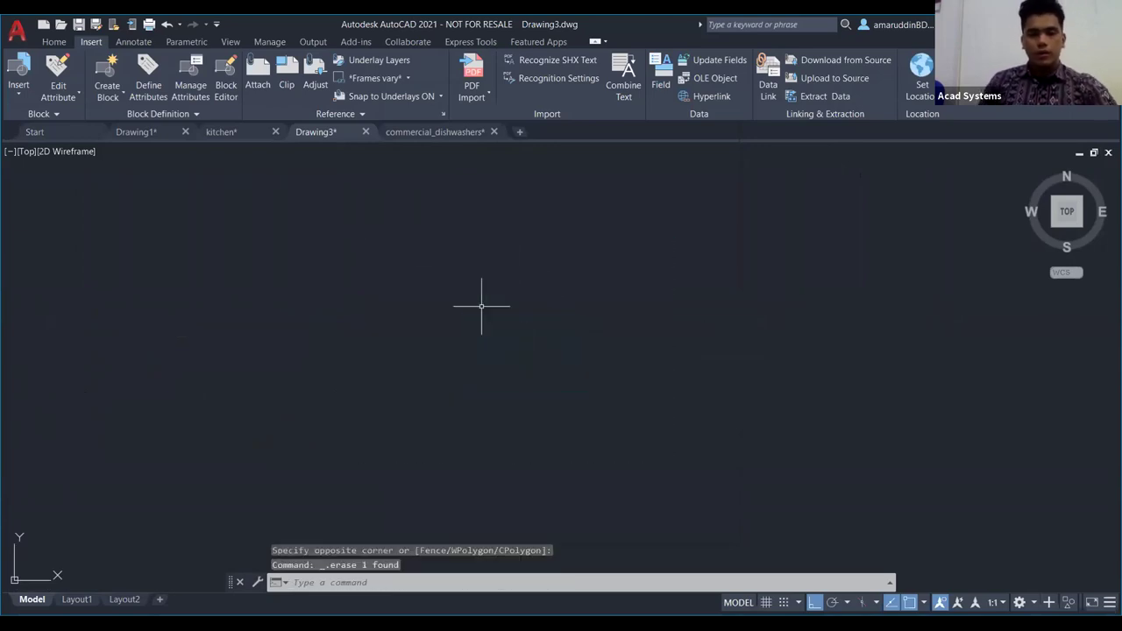
scroll(482, 306, down, 3)
middle_drag(481, 306, 450, 216)
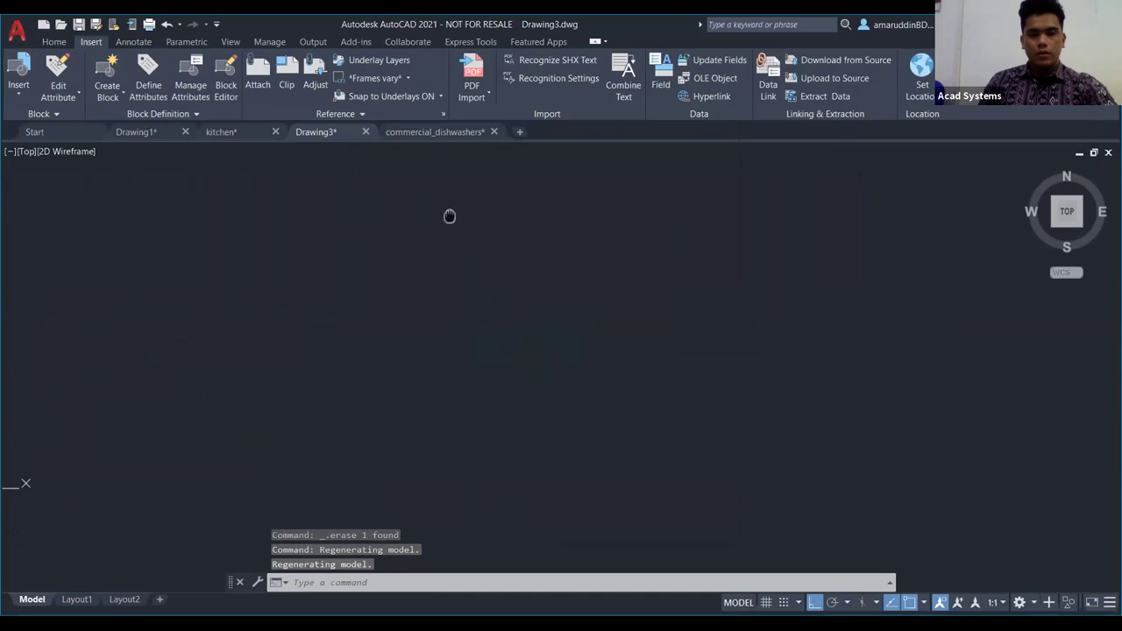
key(Escape)
key(Escape)
key(Escape)
middle_drag(459, 289, 489, 342)
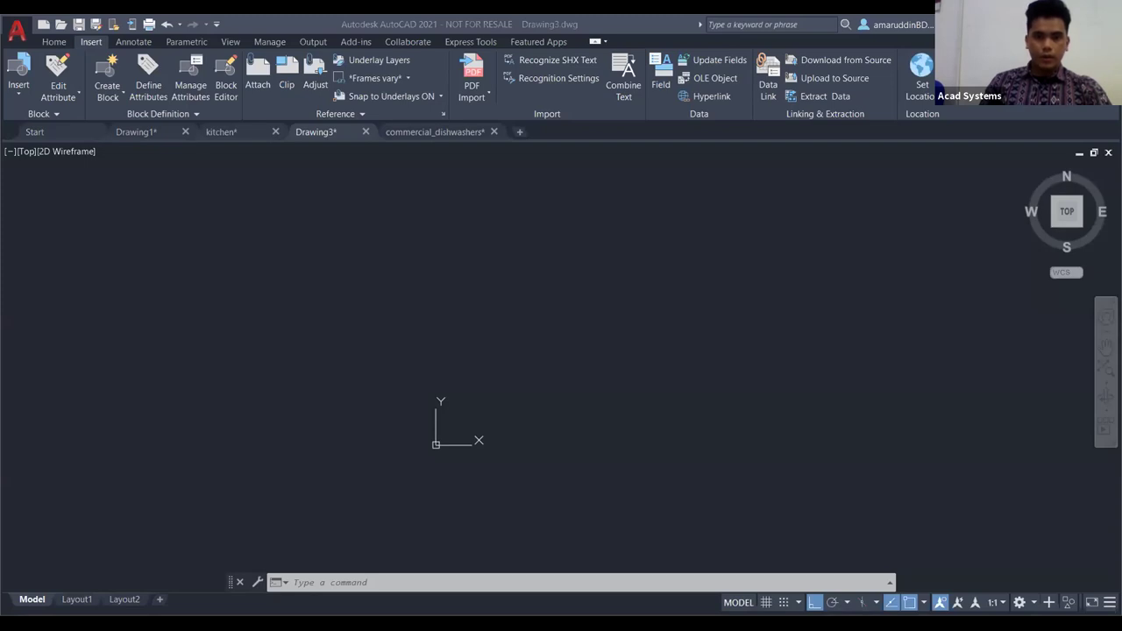
Step: Switch from AutoCAD to the Acad Systems Helpdesk page in Chrome
key(alt+Tab)
Step: Scroll the helpdesk page down to the new-ticket form's Category and Priority fields
scroll(430, 132, up, 2)
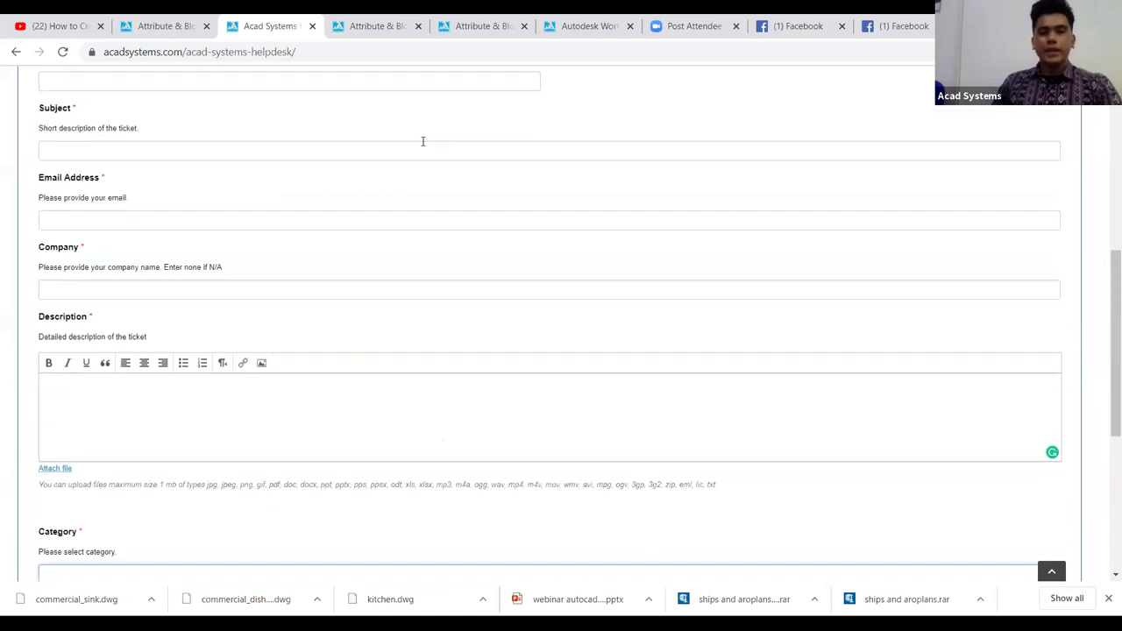
scroll(351, 166, up, 5)
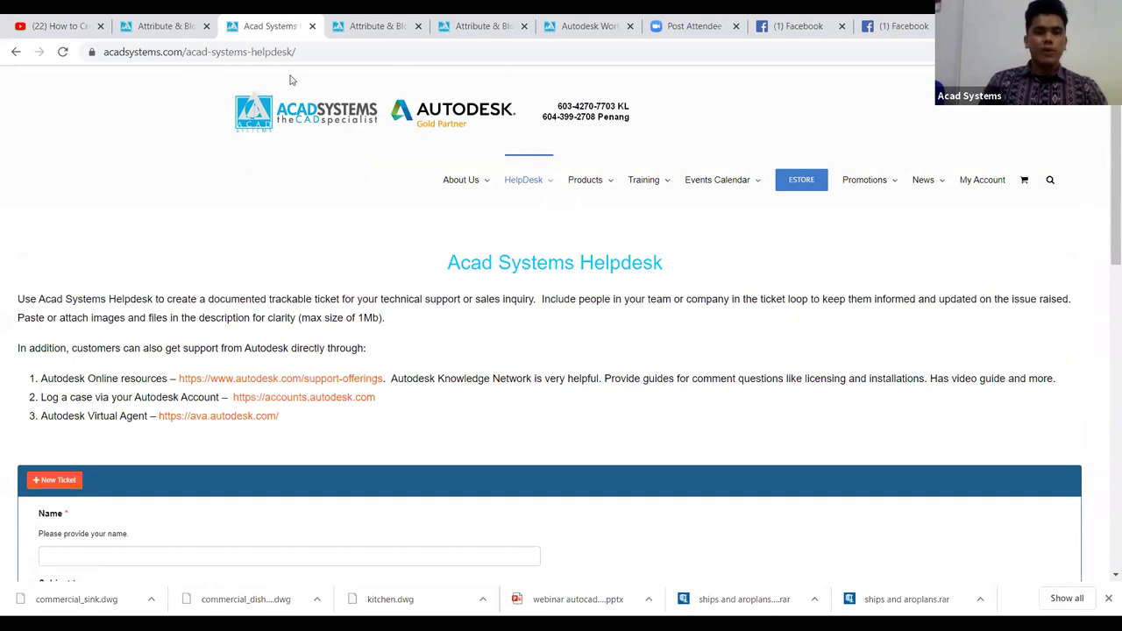
mouse_move(666, 200)
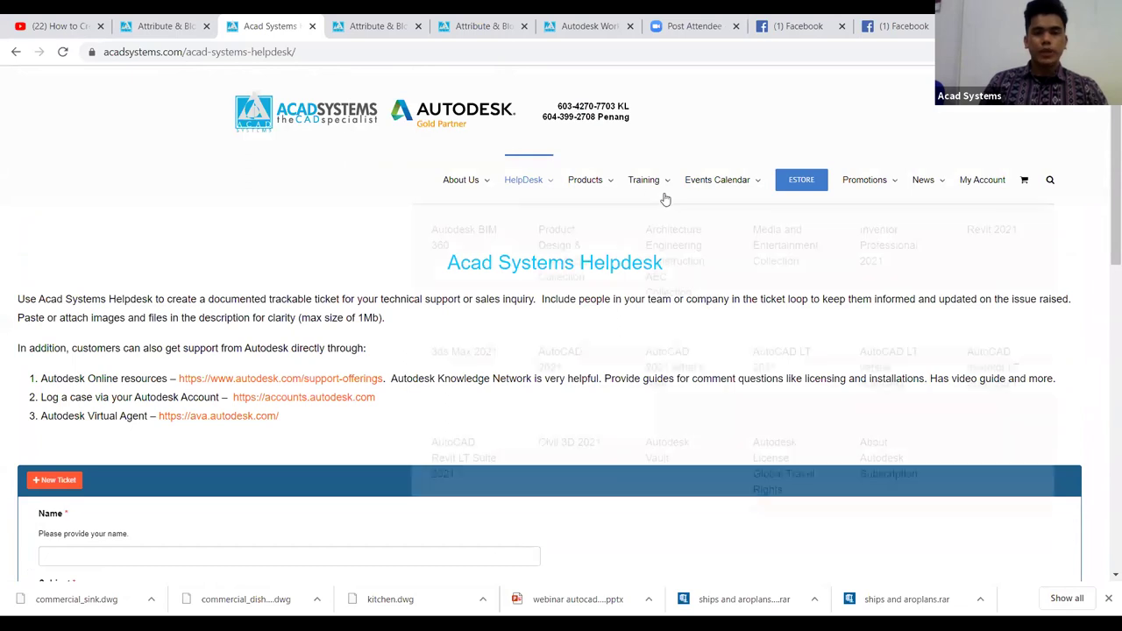
mouse_move(527, 183)
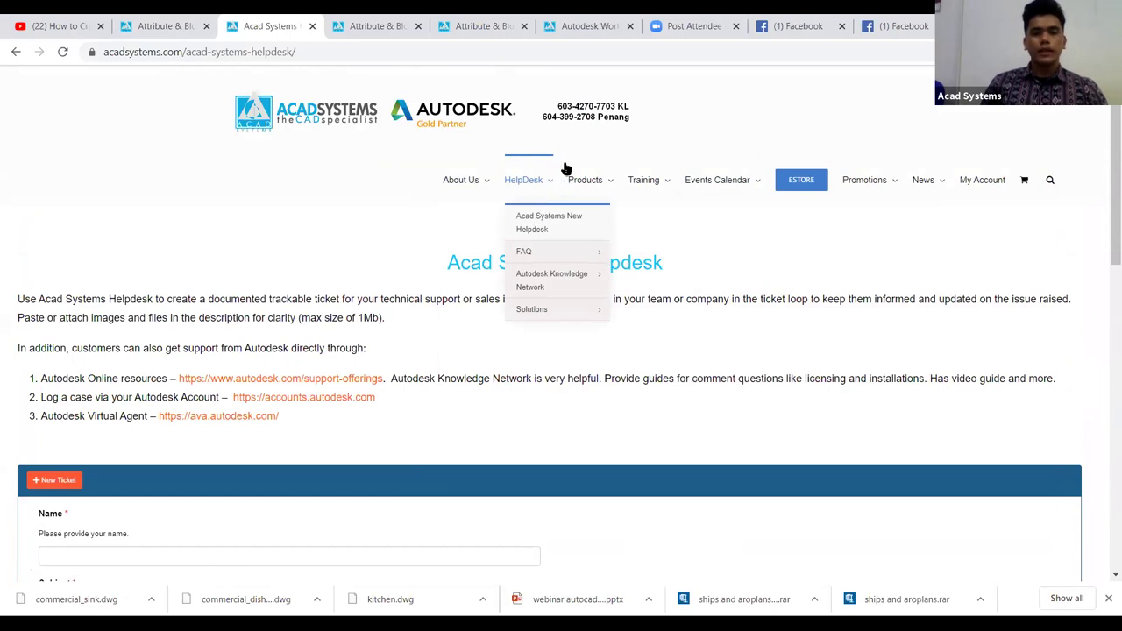
scroll(518, 188, down, 3)
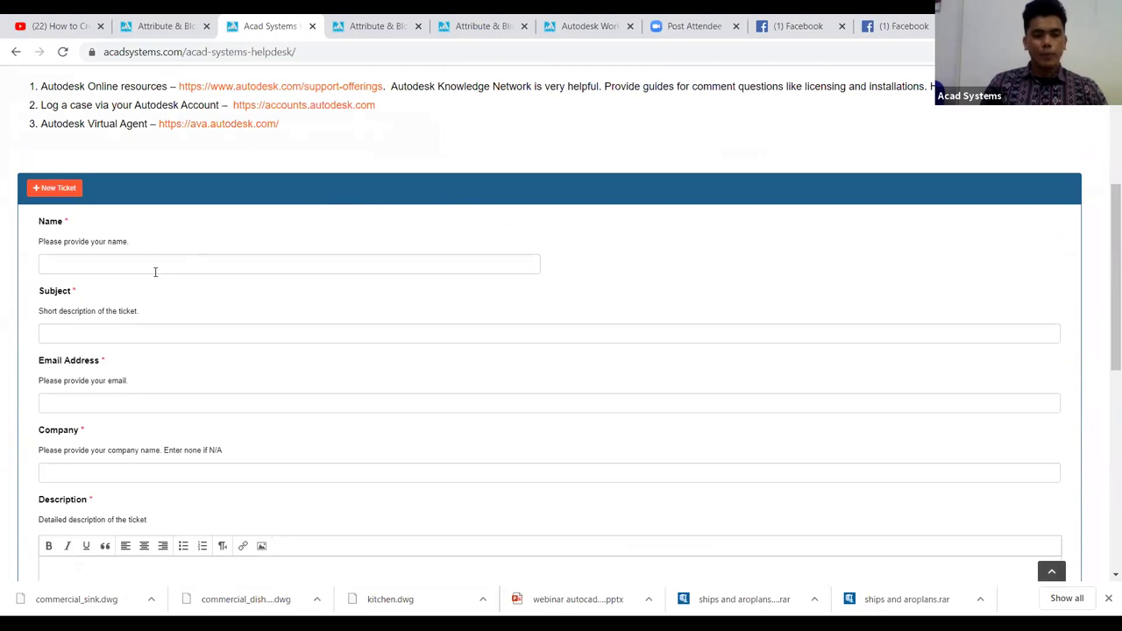
scroll(85, 260, down, 1)
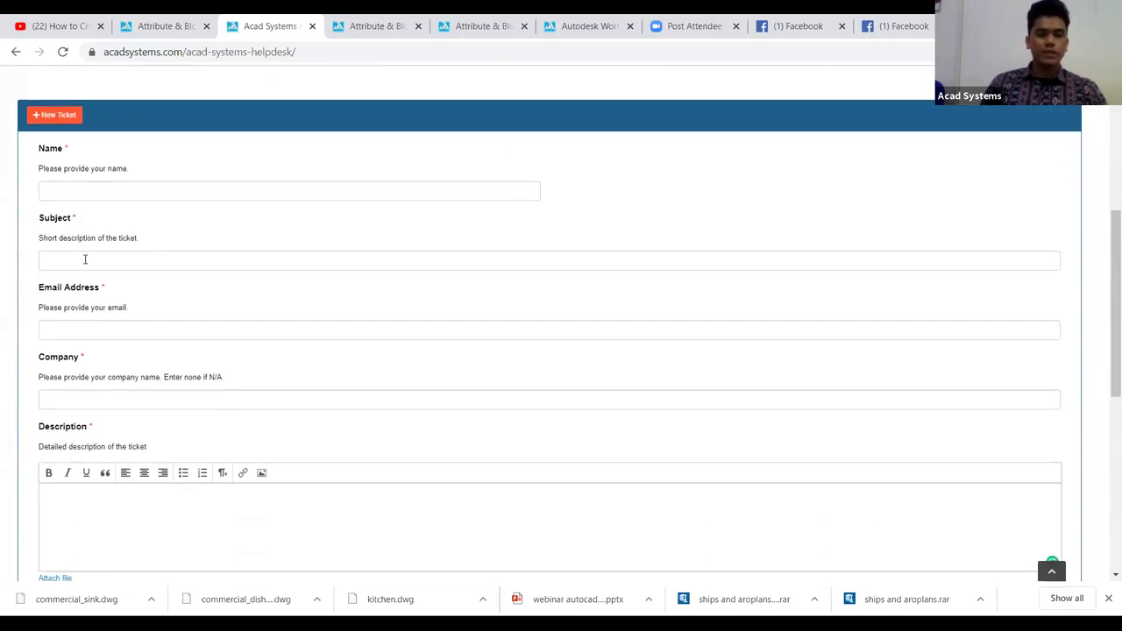
scroll(85, 260, down, 3)
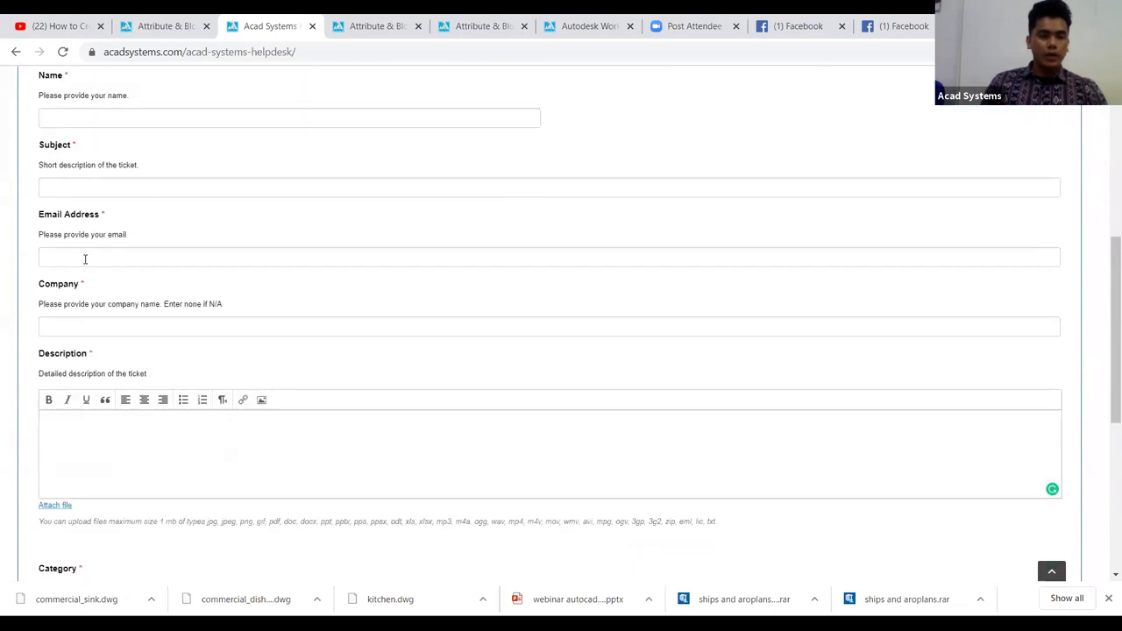
scroll(85, 260, down, 2)
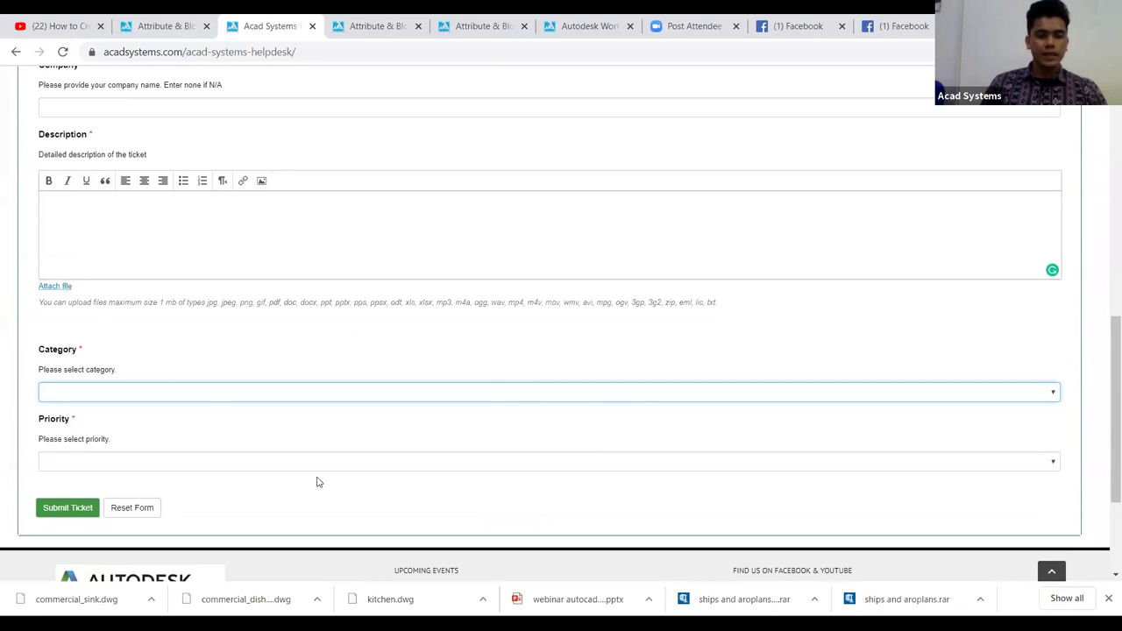
click(1053, 400)
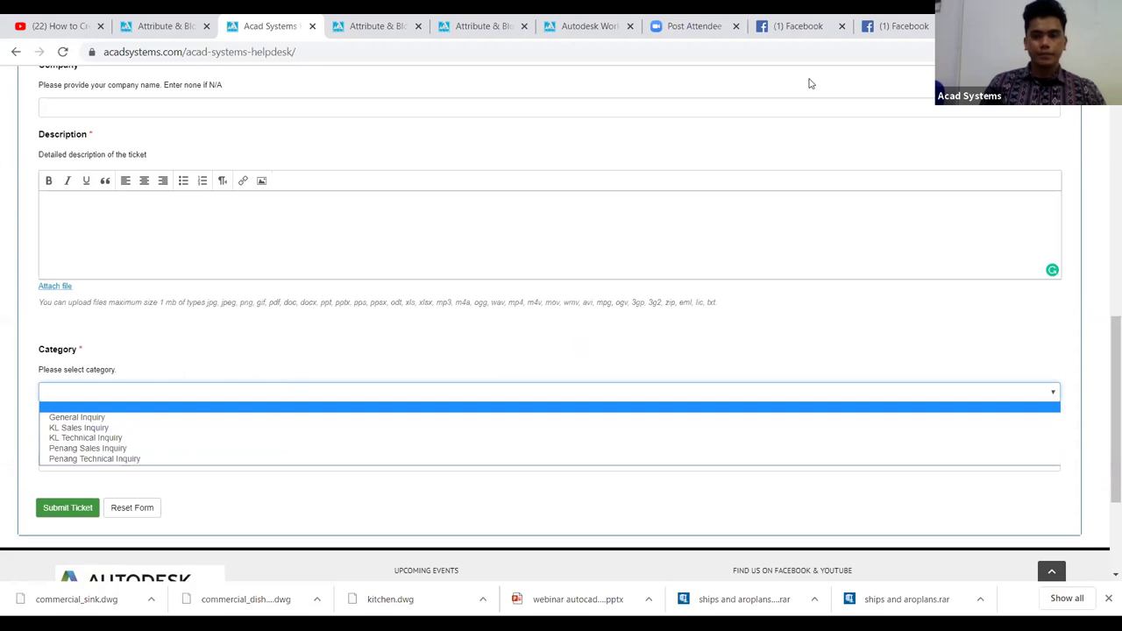
click(546, 348)
scroll(548, 349, down, 1)
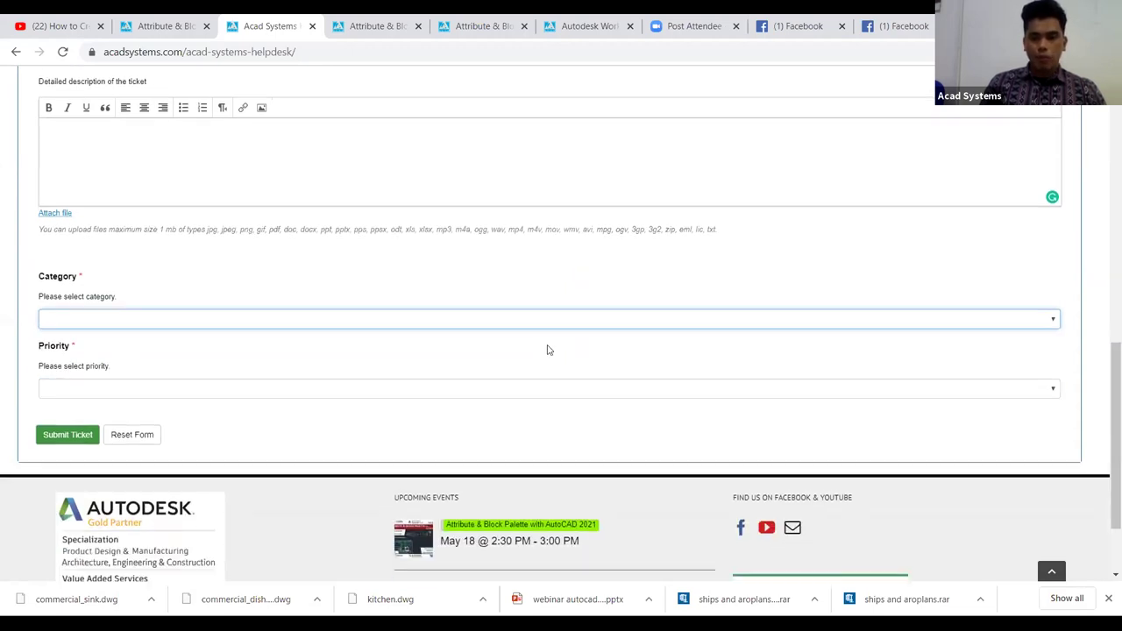
scroll(548, 350, down, 1)
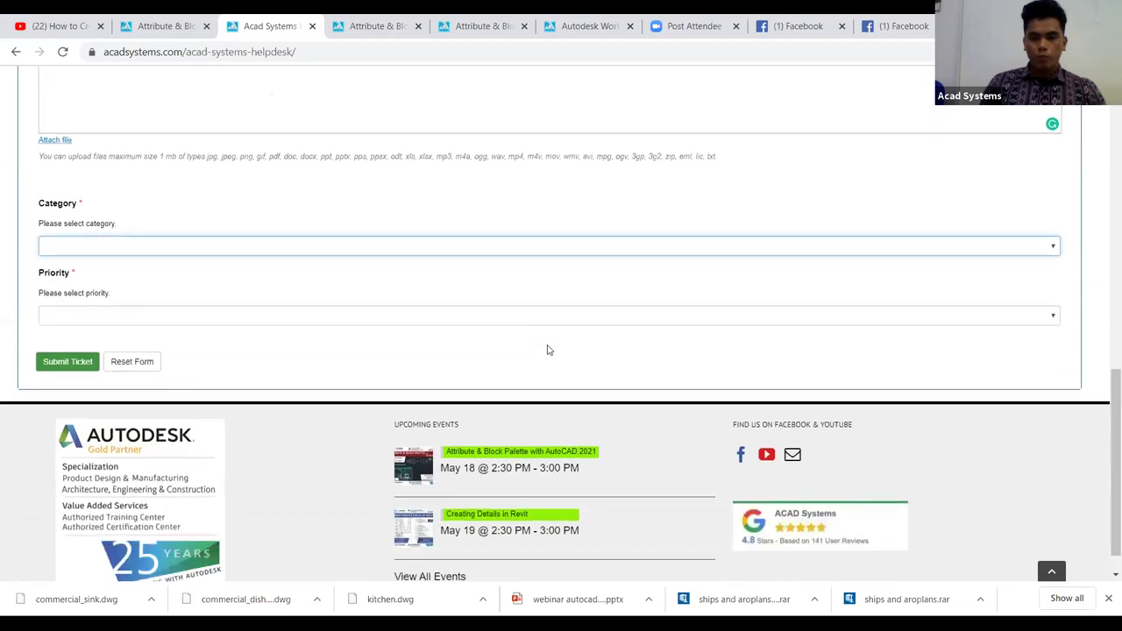
scroll(548, 350, down, 1)
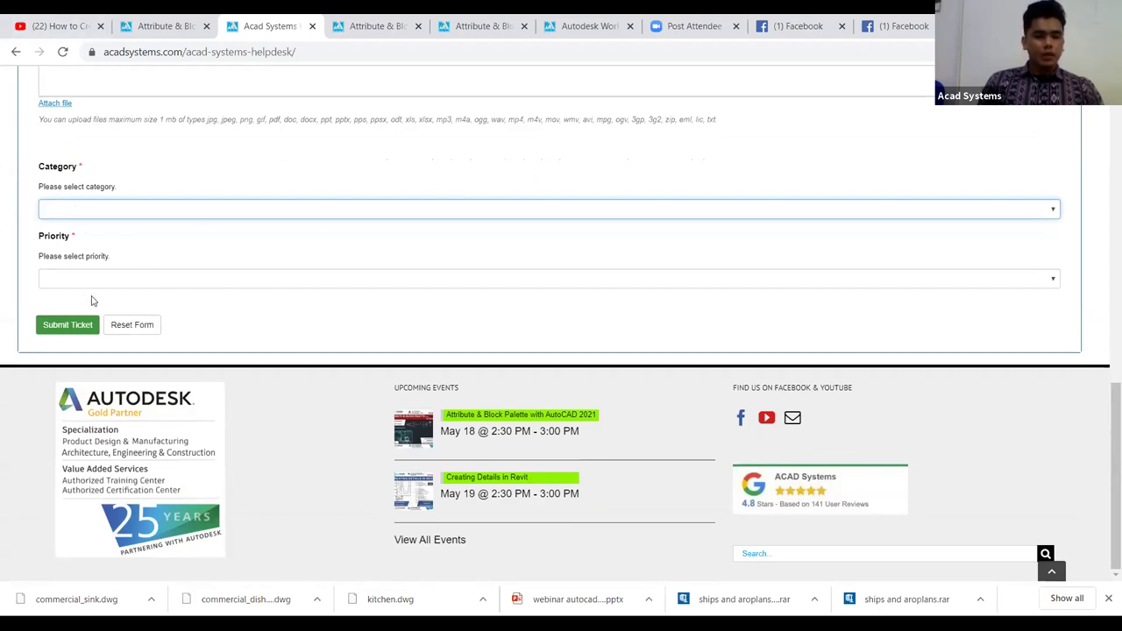
scroll(89, 300, up, 1)
scroll(89, 301, up, 7)
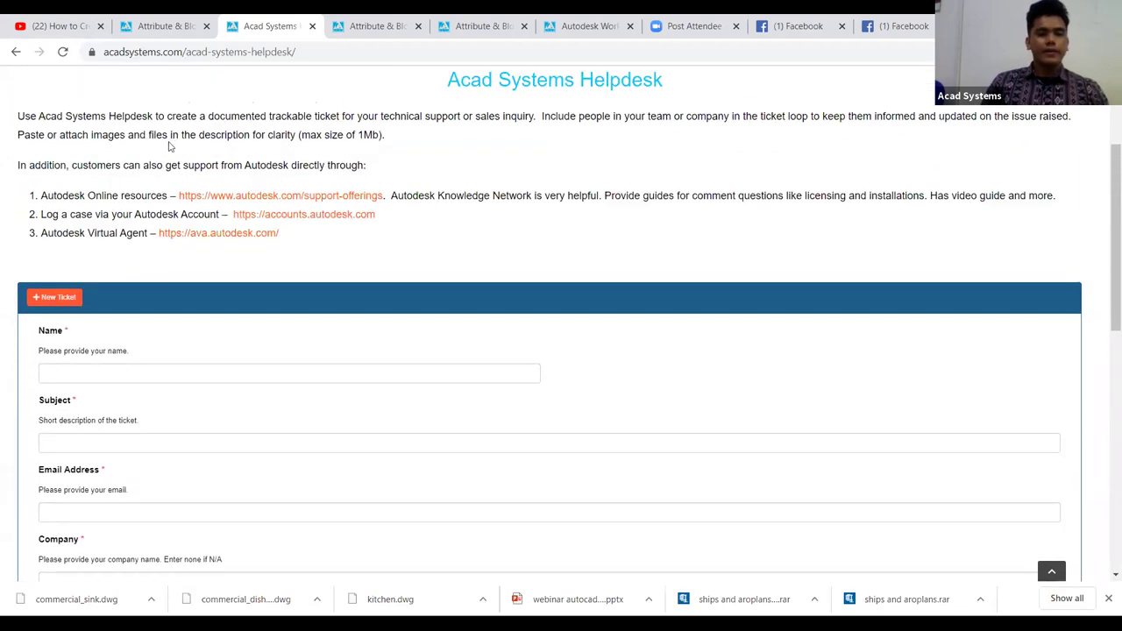
scroll(145, 302, down, 4)
scroll(220, 328, down, 3)
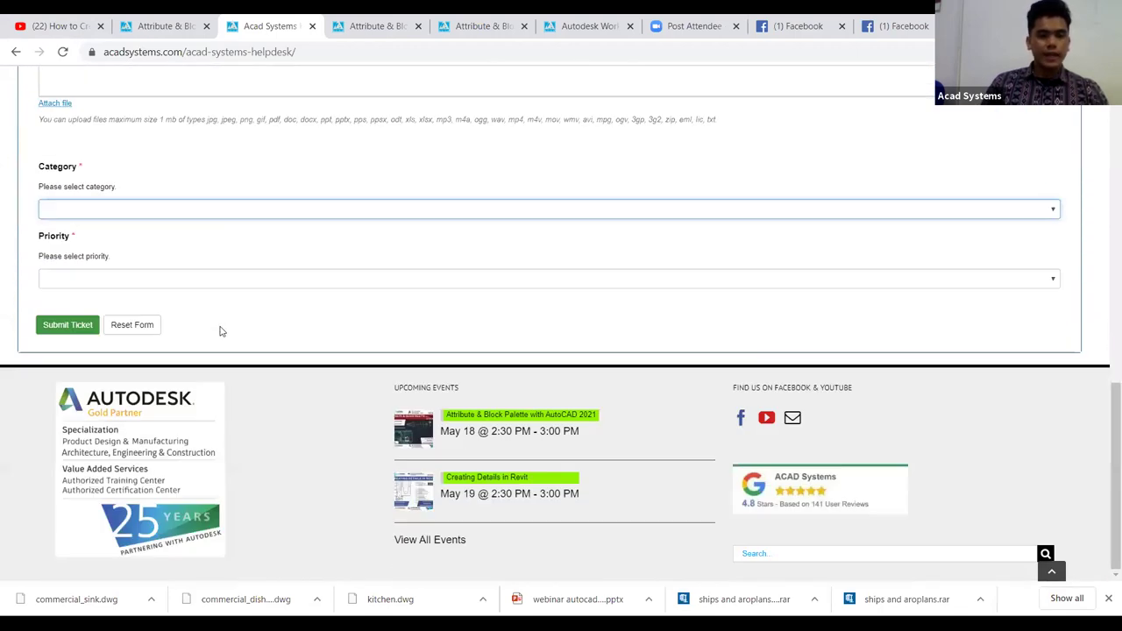
scroll(358, 173, up, 3)
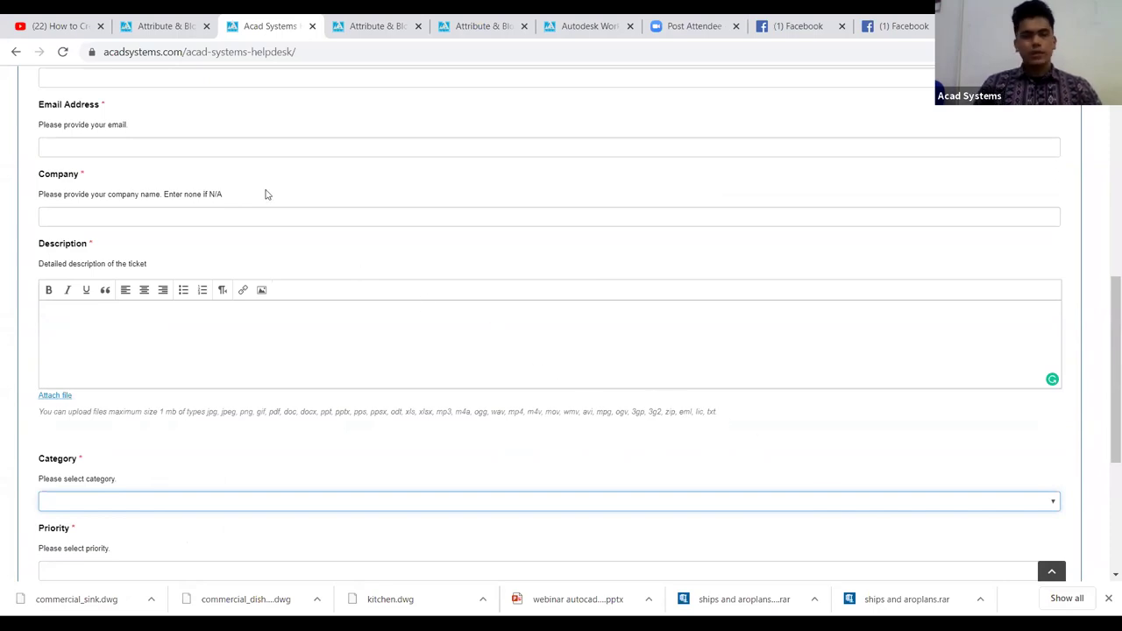
scroll(267, 197, up, 3)
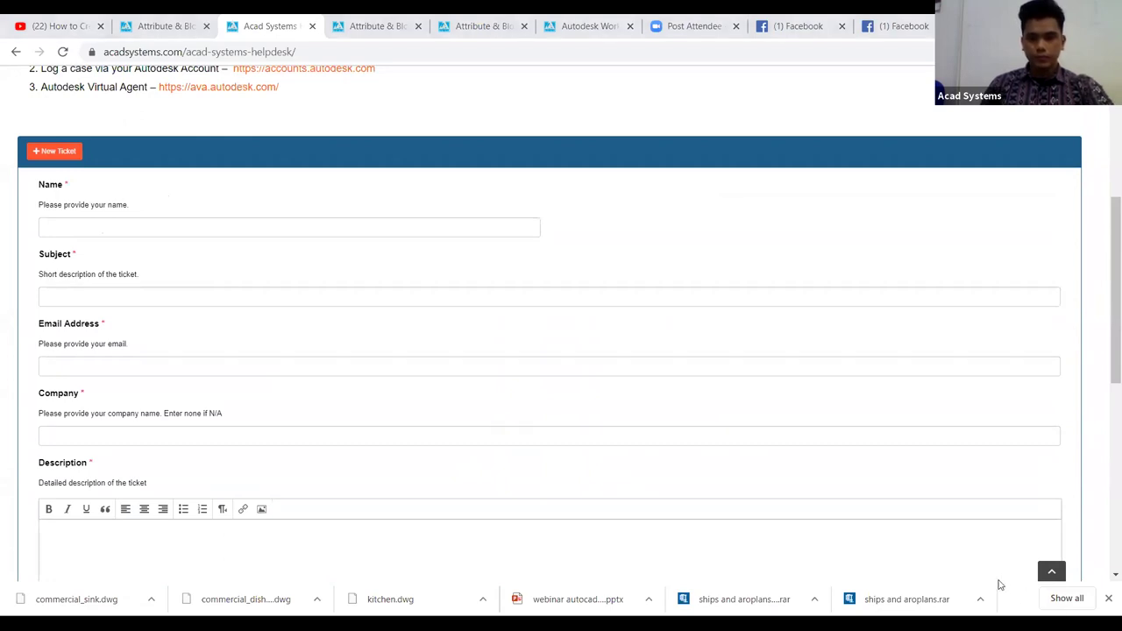
key(alt+Tab)
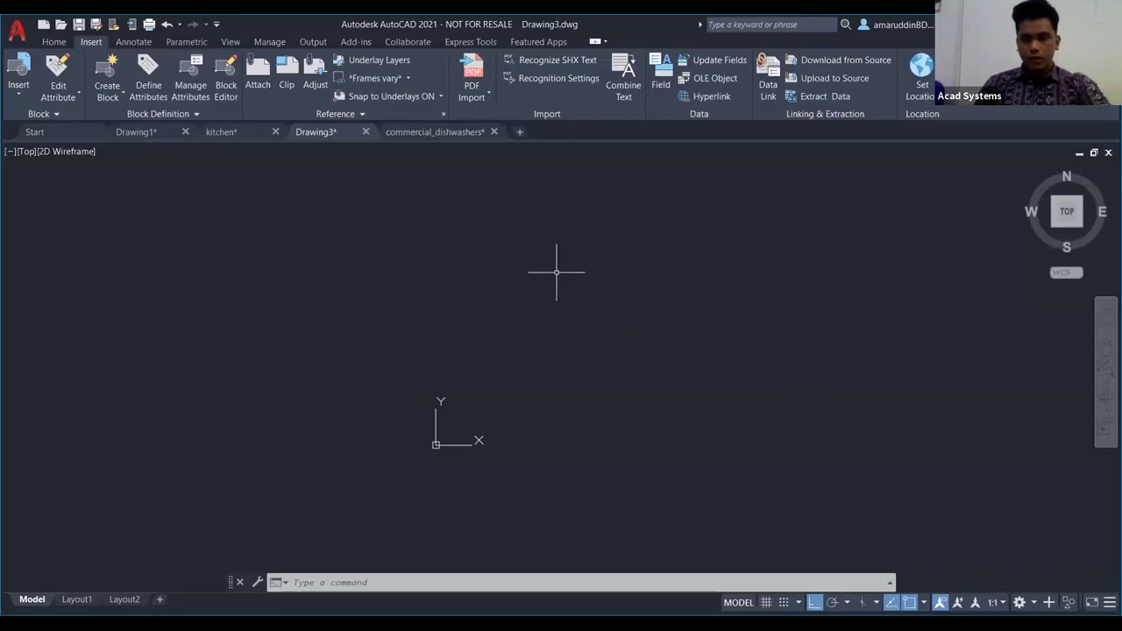
Step: Switch to the Drawing1 document
mouse_move(513, 299)
middle_down()
mouse_move(377, 307)
mouse_move(269, 297)
mouse_move(253, 358)
mouse_move(341, 398)
mouse_move(196, 270)
middle_up()
click(139, 132)
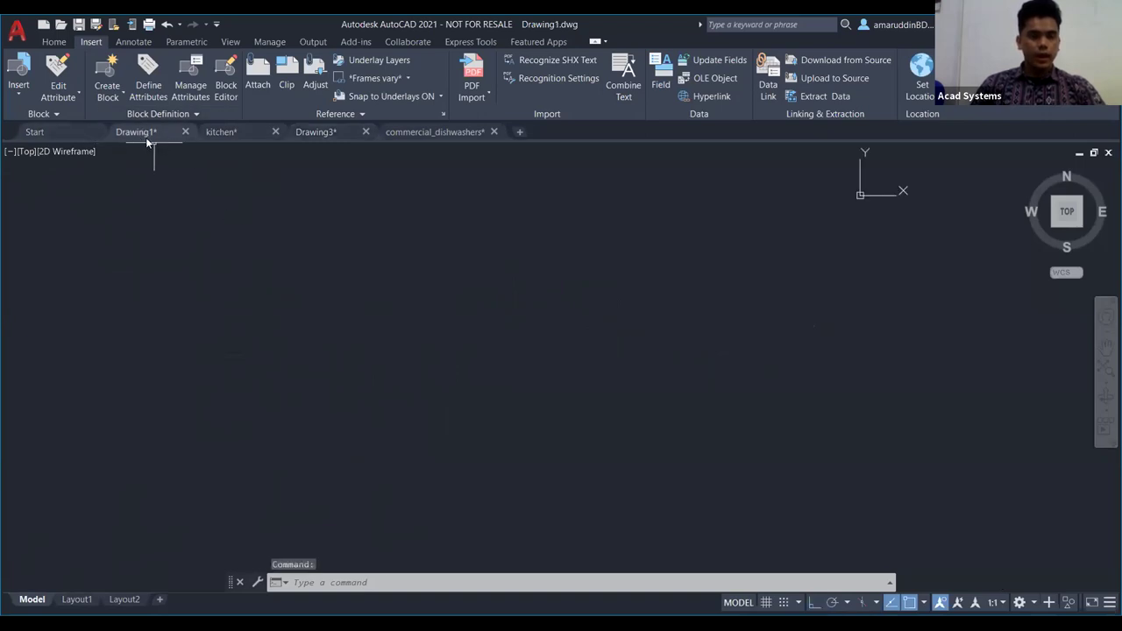
scroll(332, 274, down, 3)
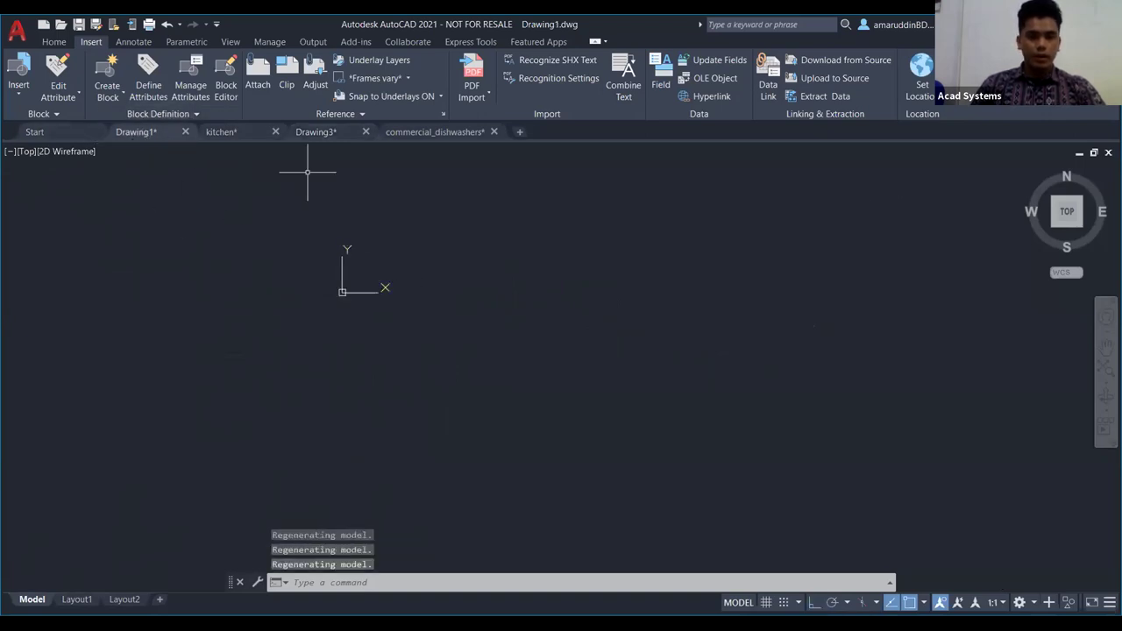
middle_drag(311, 306, 191, 314)
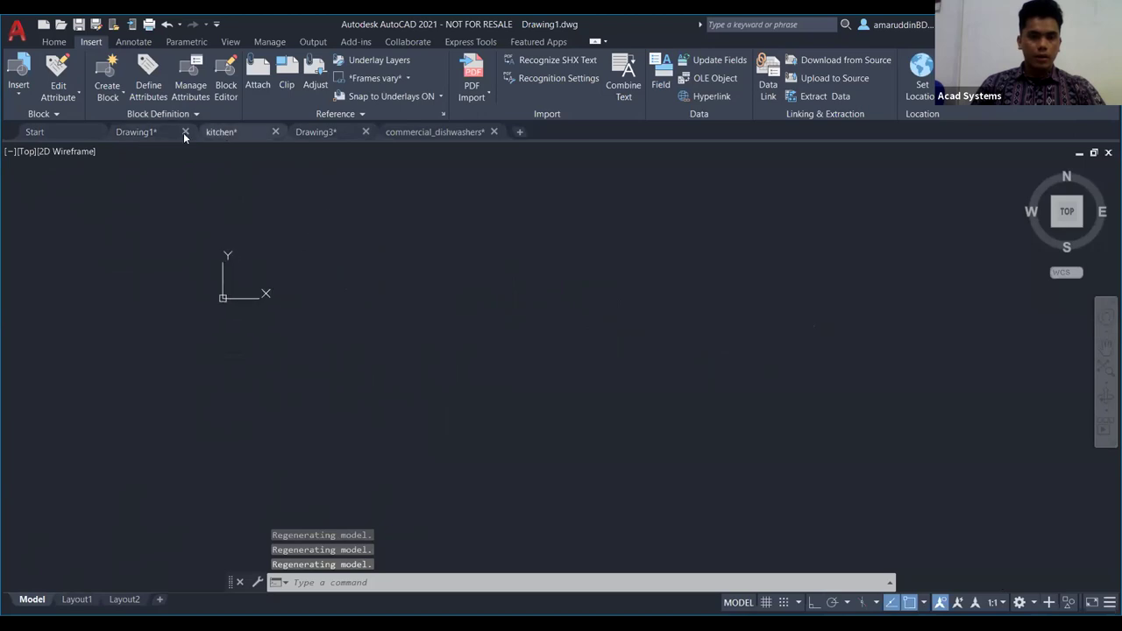
click(217, 133)
click(128, 133)
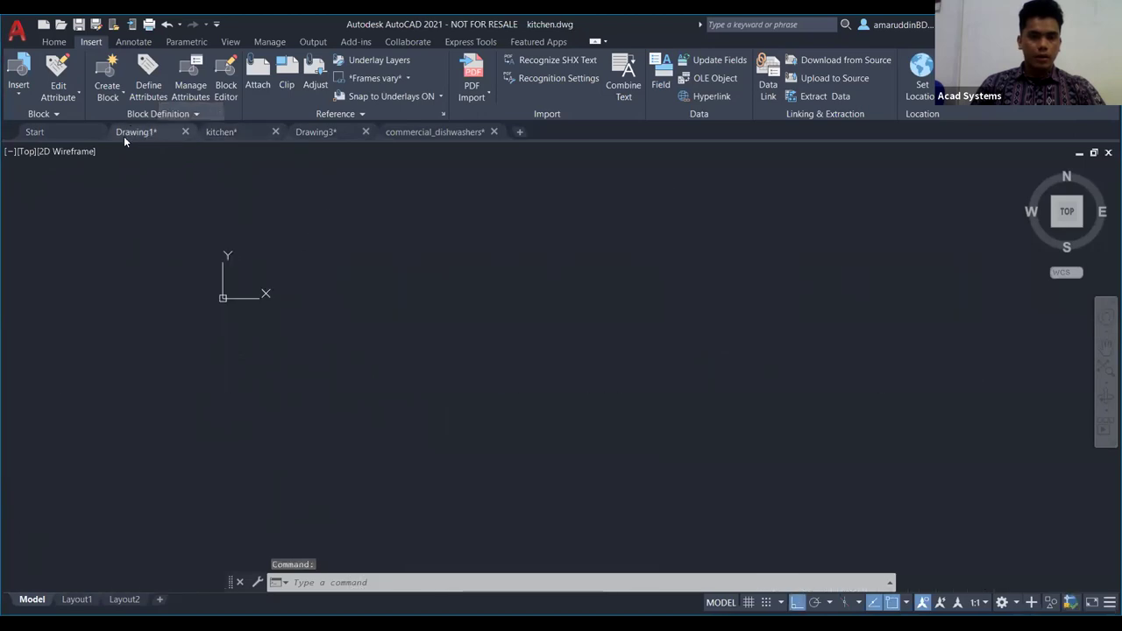
Step: Insert the box block from the Insert gallery and zoom in on it
click(18, 84)
click(51, 161)
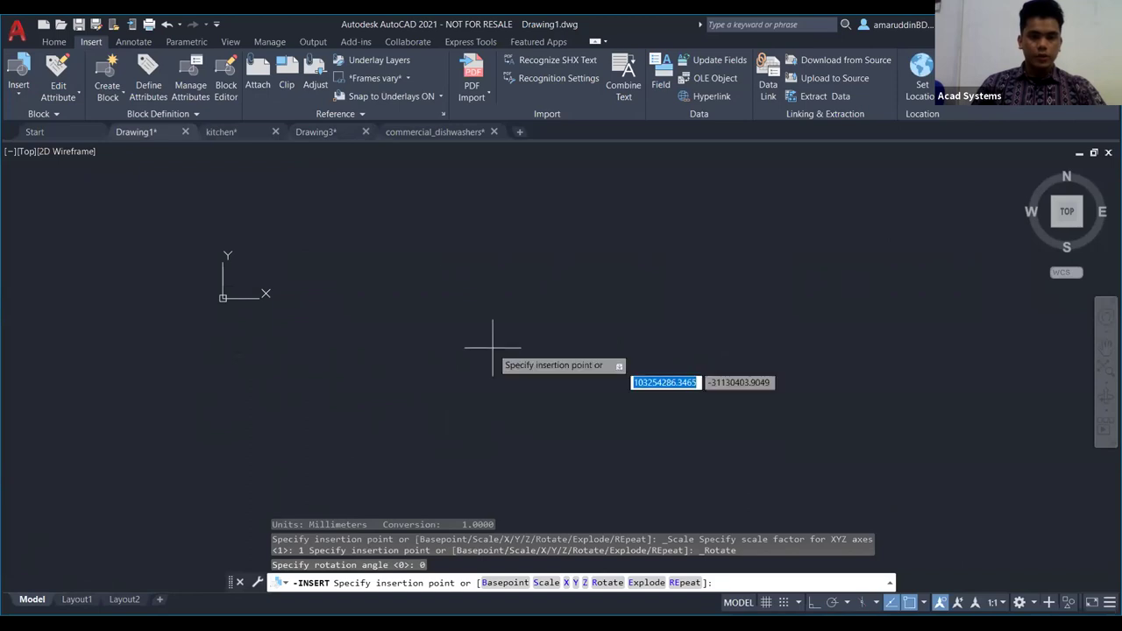
click(19, 84)
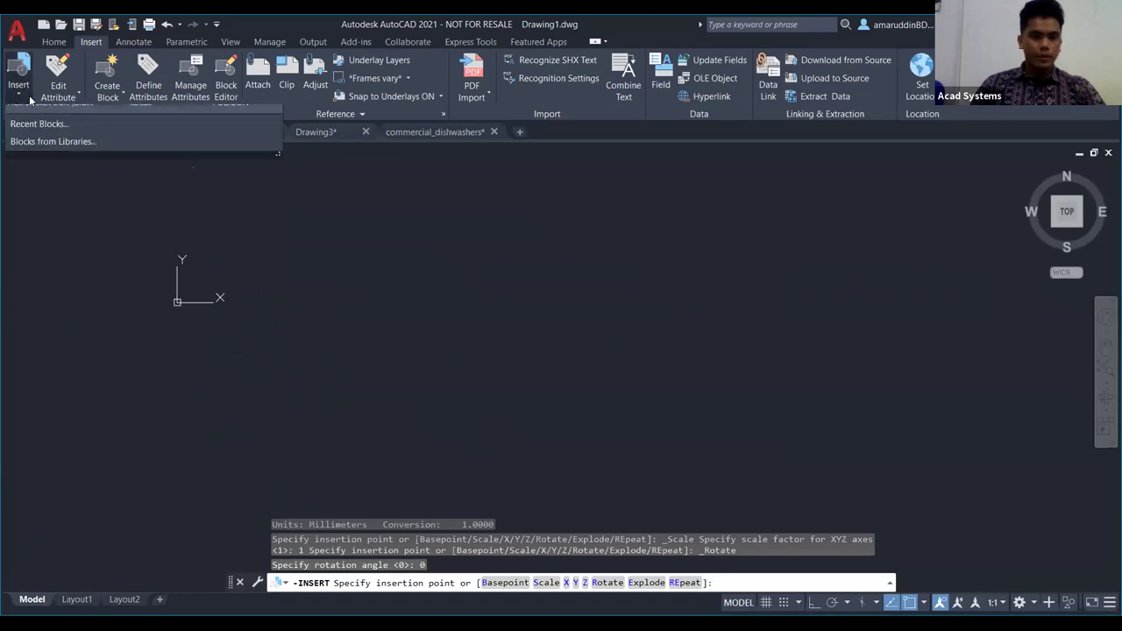
click(19, 84)
click(48, 158)
click(403, 288)
scroll(408, 283, up, 3)
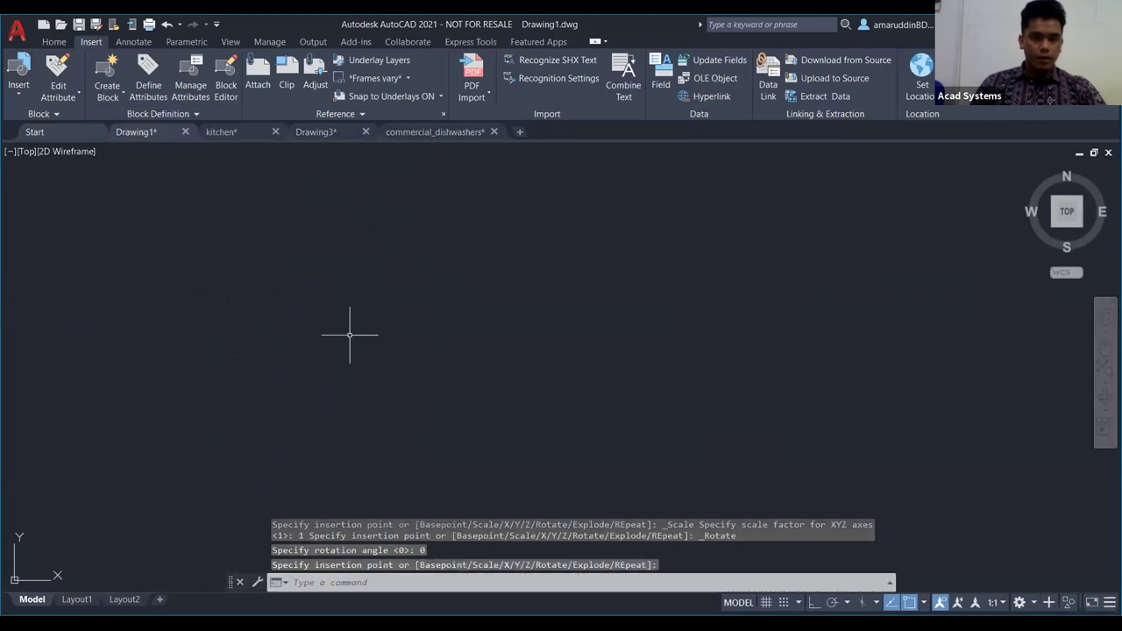
middle_drag(399, 443, 422, 392)
scroll(422, 392, up, 2)
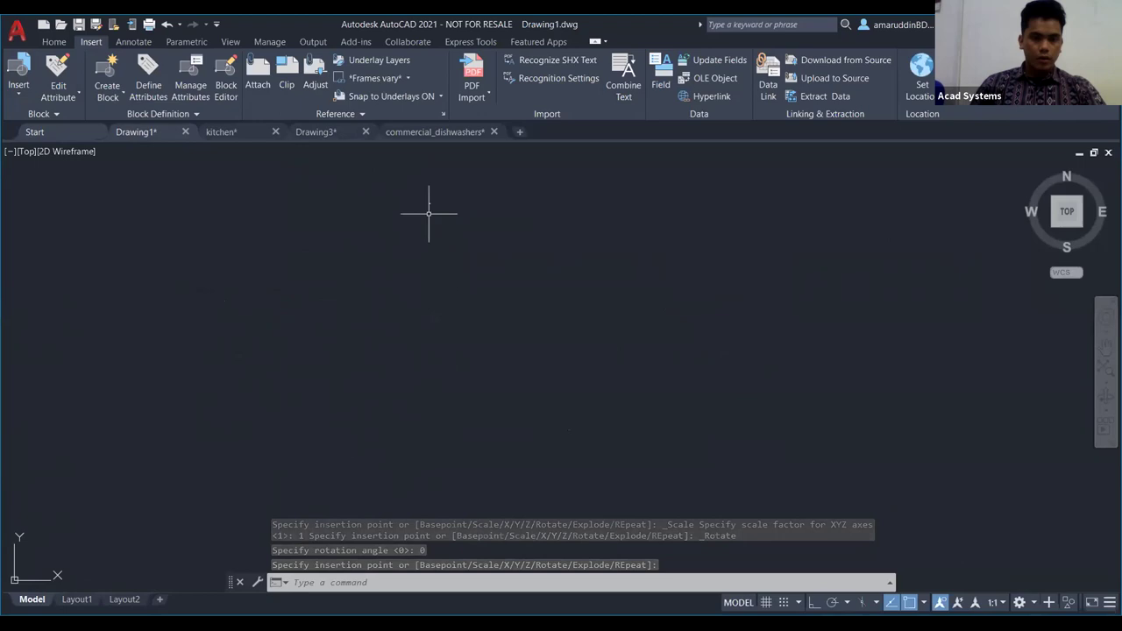
scroll(425, 176, up, 6)
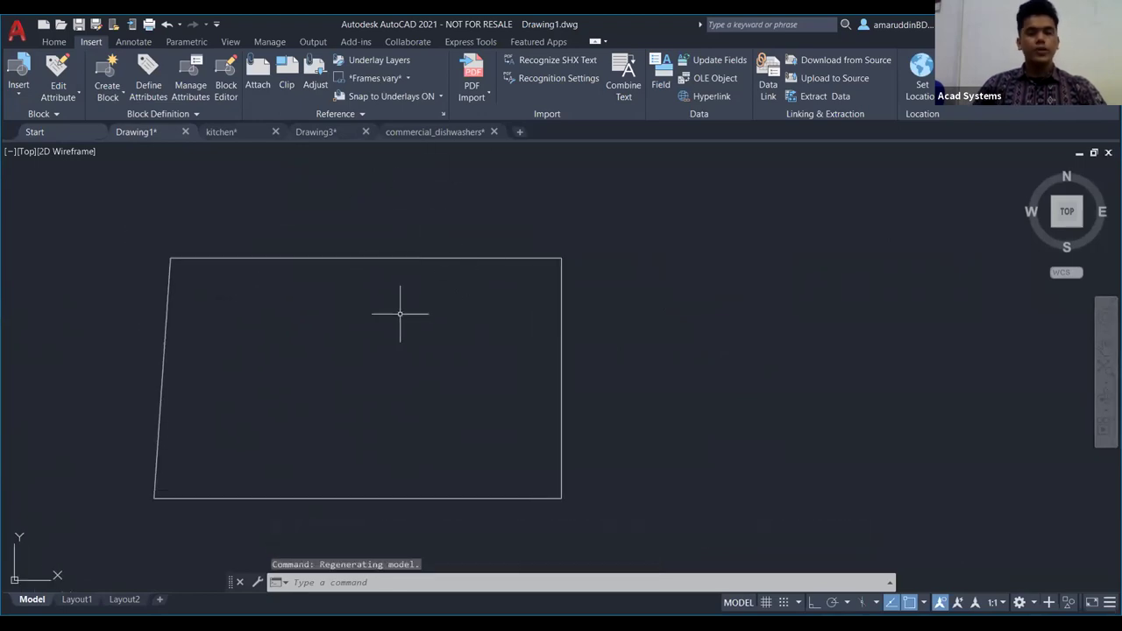
click(425, 259)
Step: Open the box block in the Block Editor
double_click(425, 260)
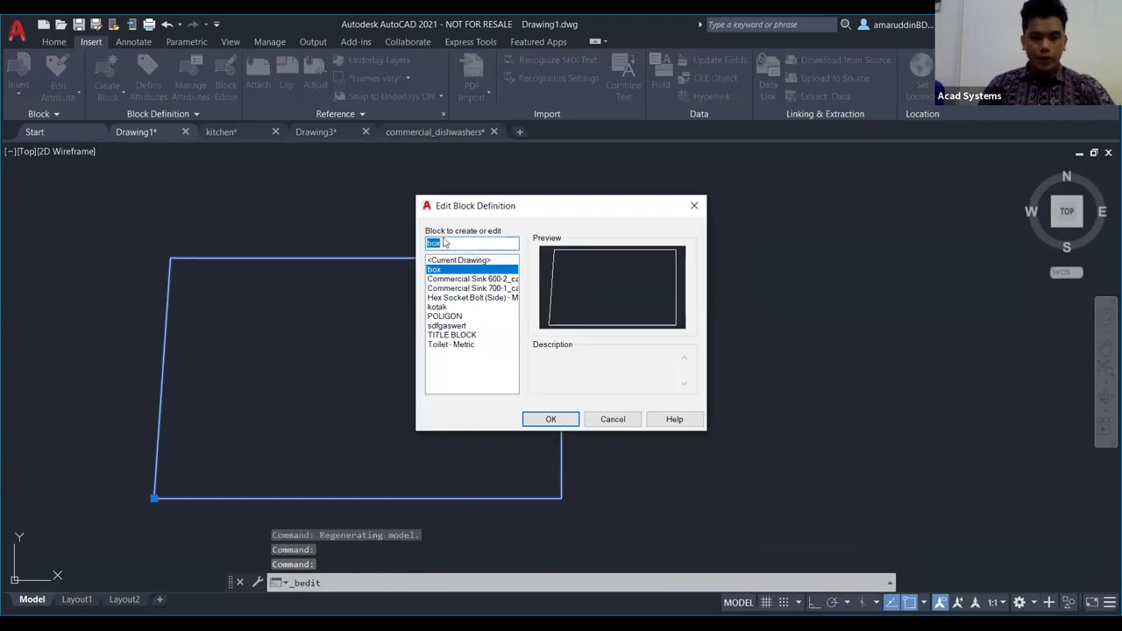
click(443, 271)
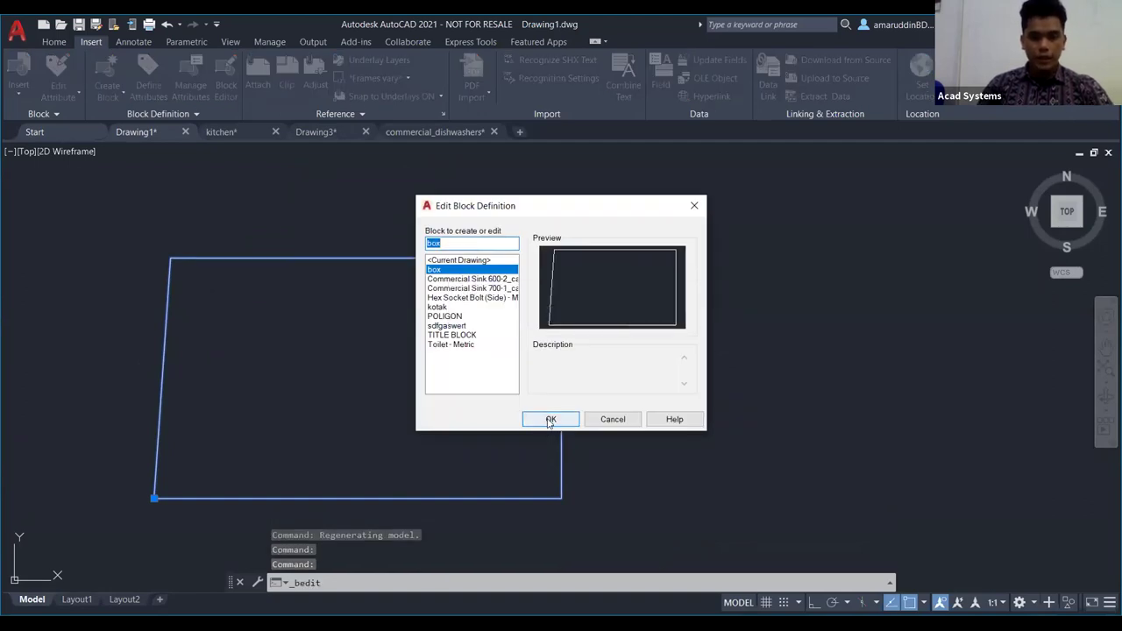
key(Return)
scroll(254, 315, down, 4)
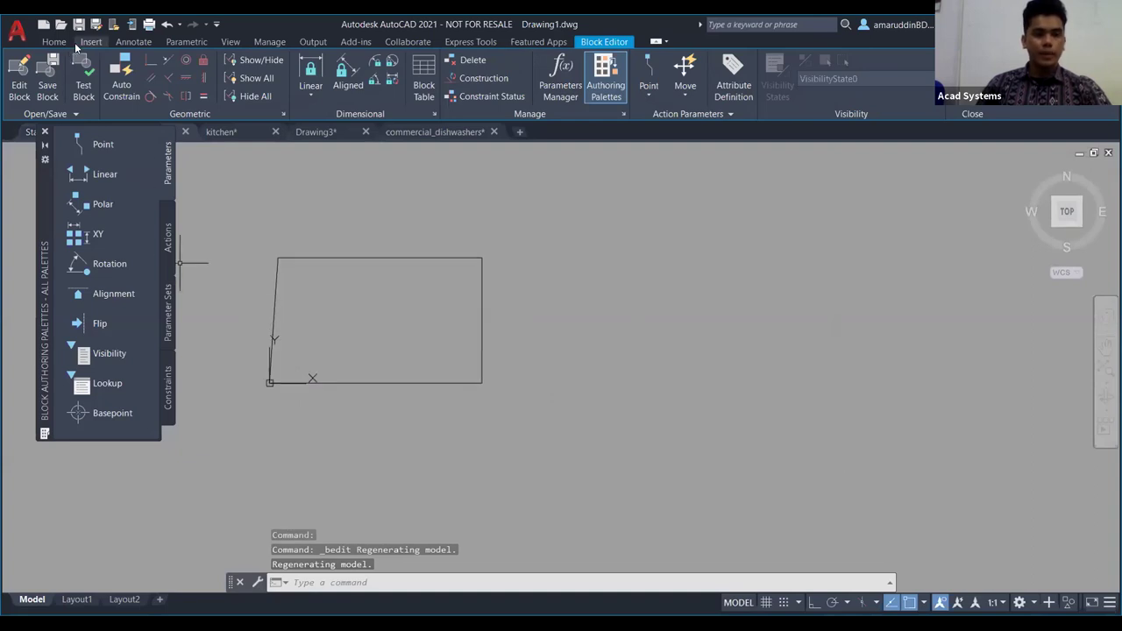
Step: Draw crossing diagonal lines corner to corner inside the box outline
click(53, 41)
click(21, 72)
scroll(376, 406, up, 3)
scroll(393, 481, down, 2)
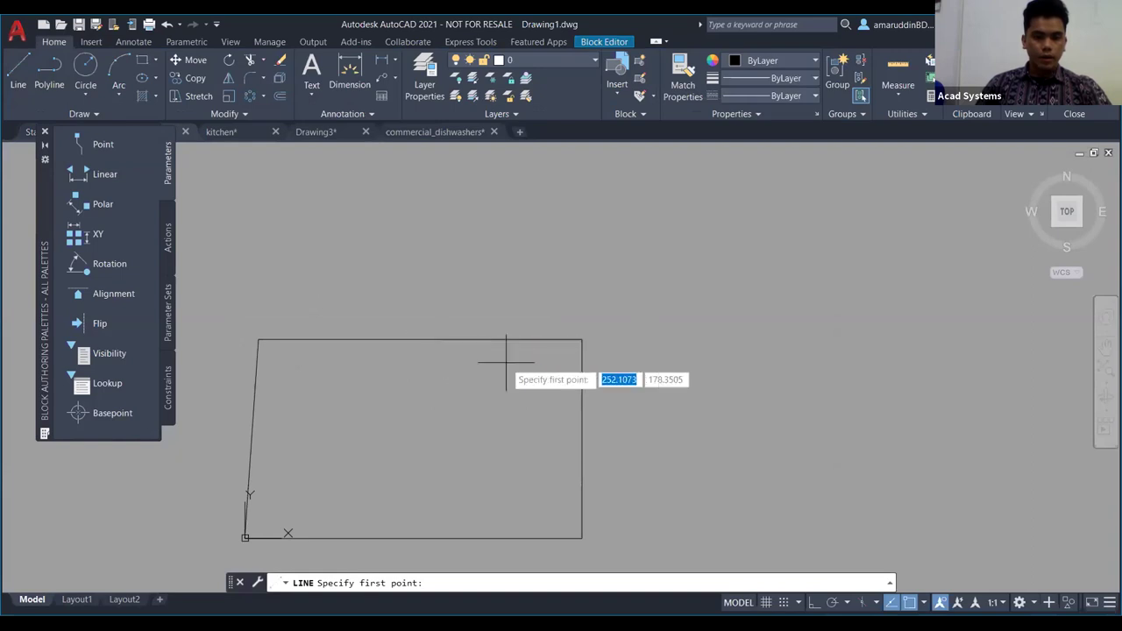
click(581, 340)
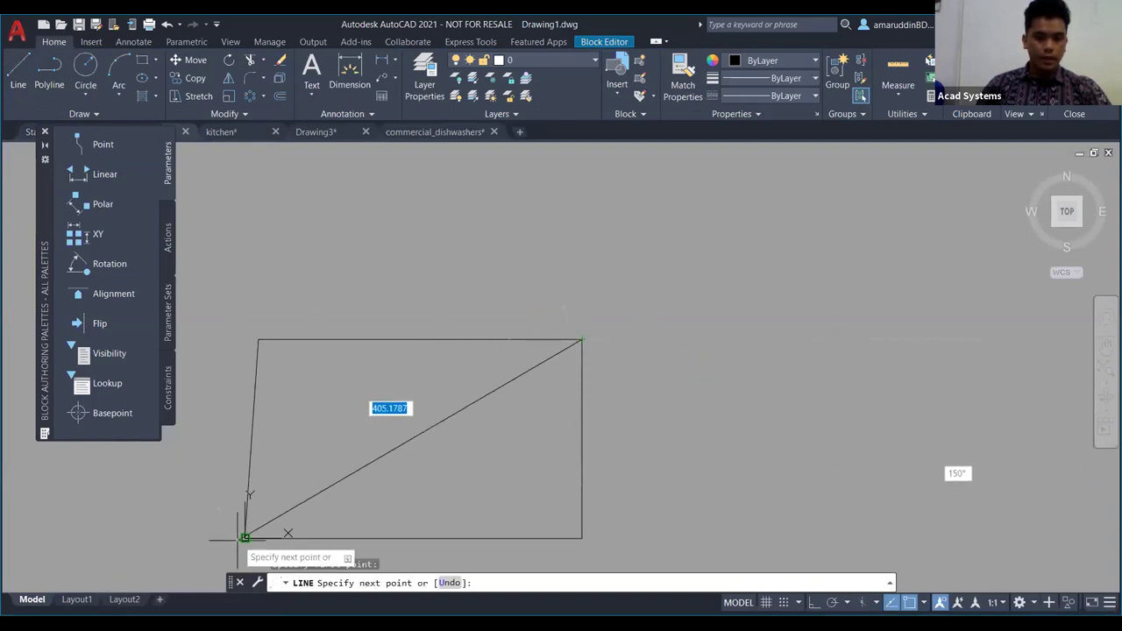
click(245, 537)
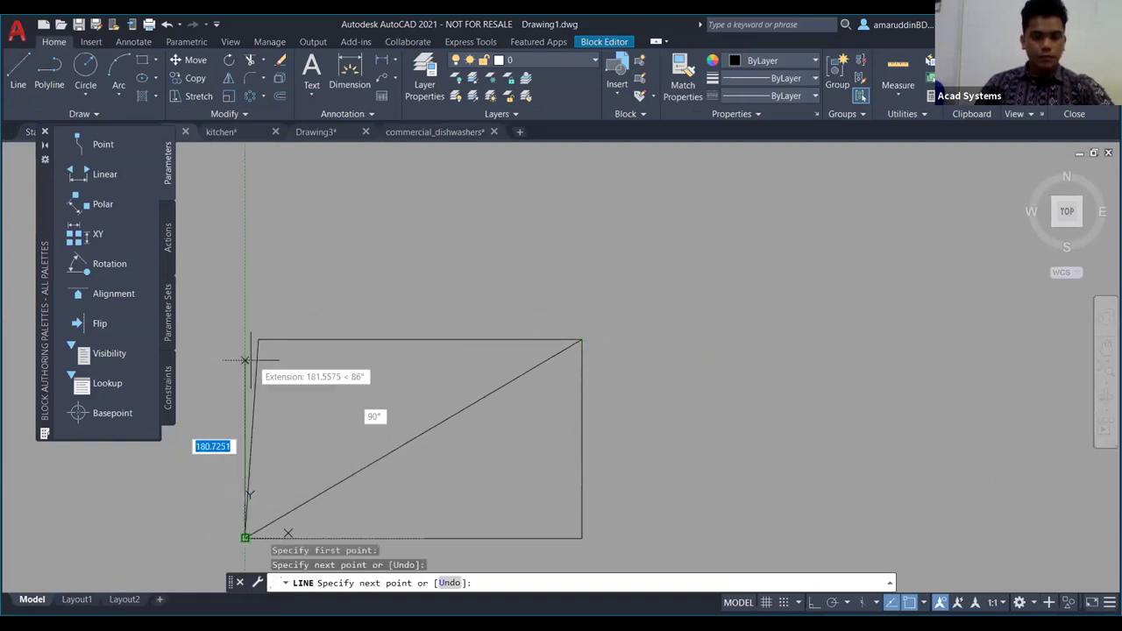
click(217, 364)
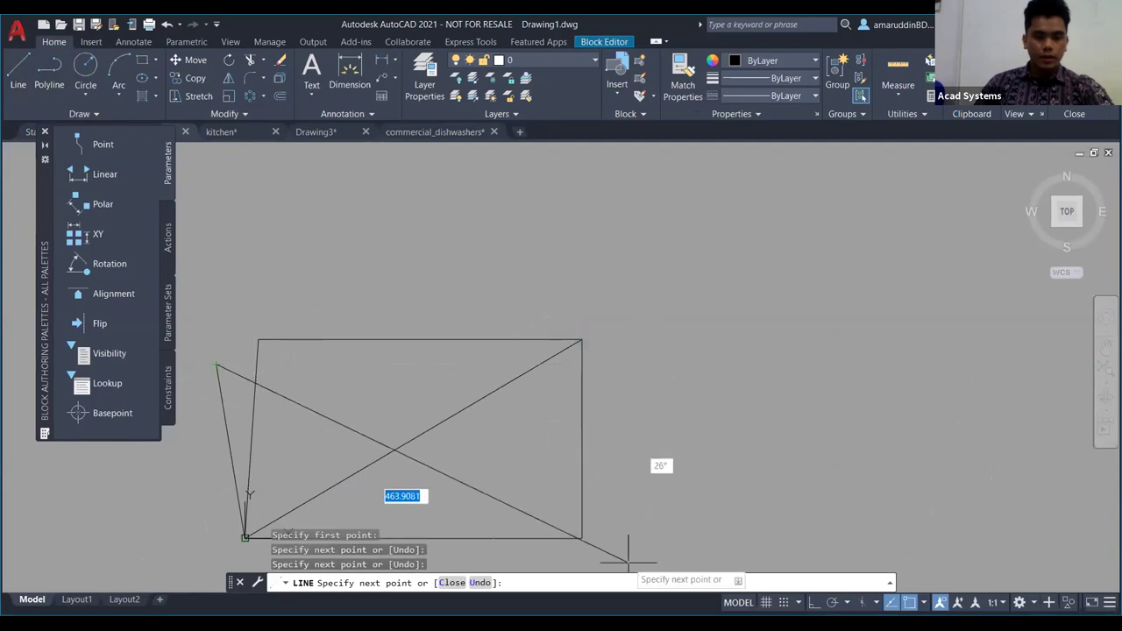
click(581, 538)
key(Escape)
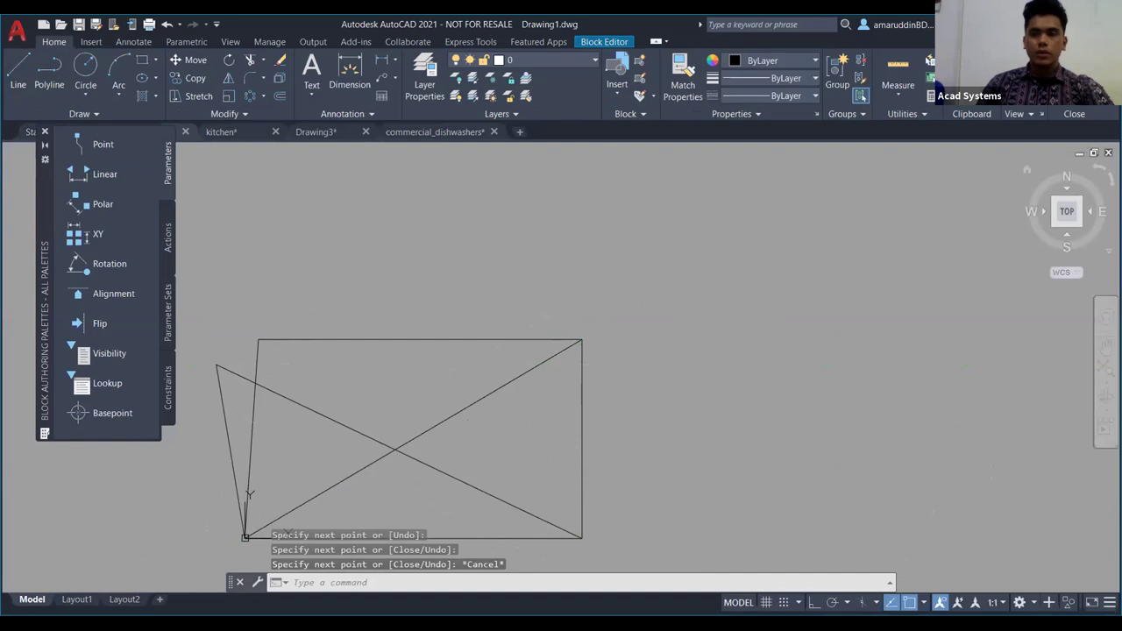
Step: Close the Block Editor, saving the changes to the box block
click(1074, 79)
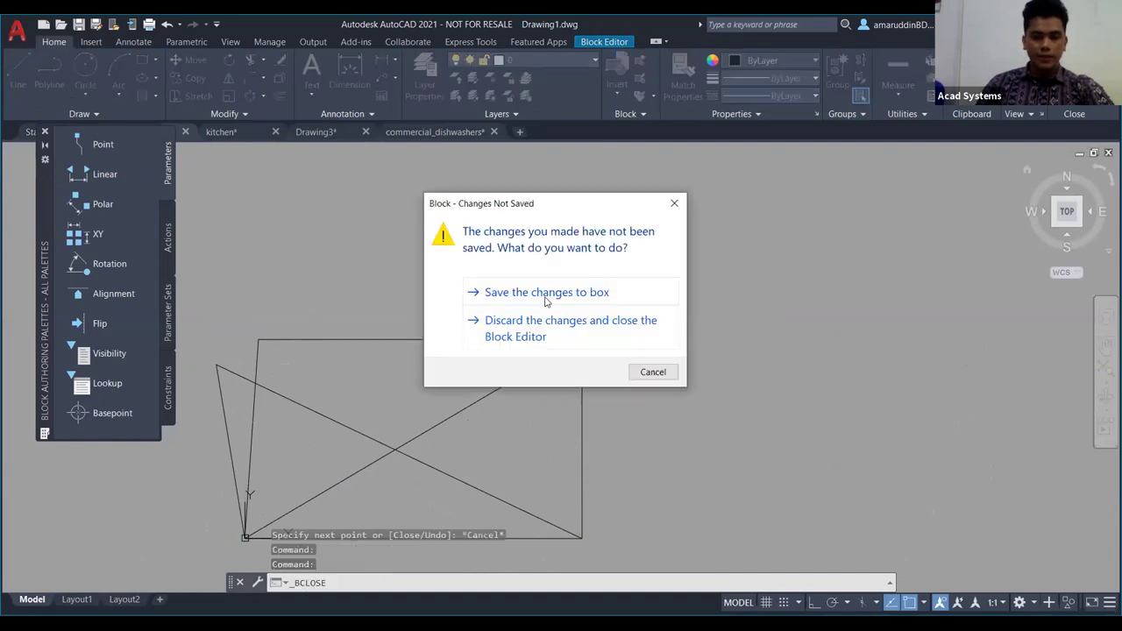
click(547, 300)
scroll(418, 396, down, 3)
middle_drag(425, 359, 468, 325)
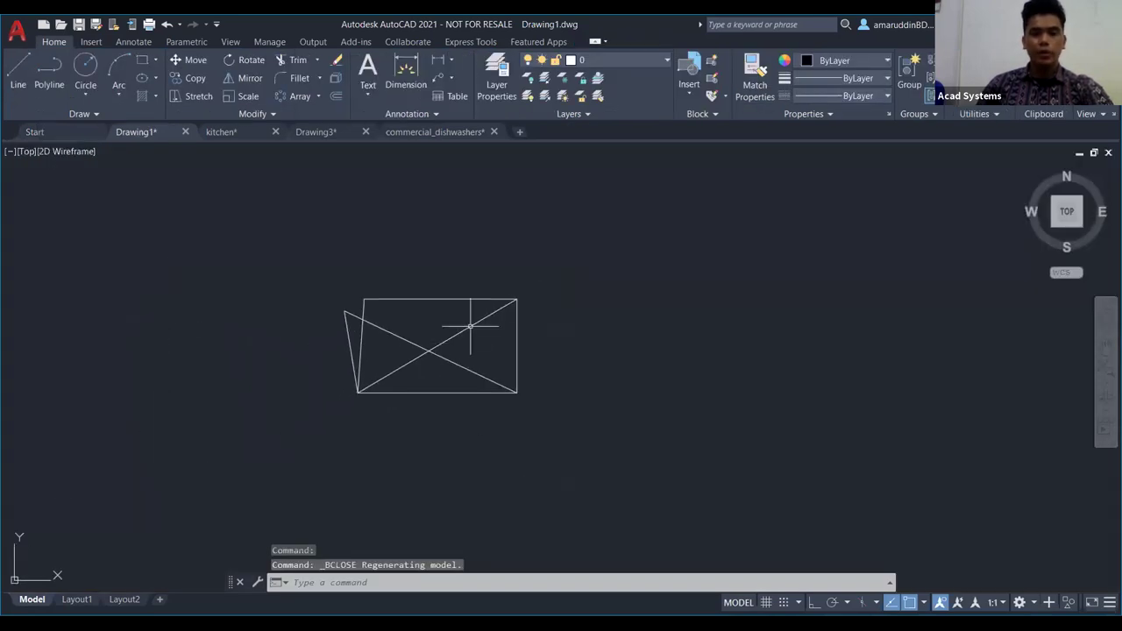
Step: Window-select the old box instance and delete it
click(552, 464)
click(318, 204)
key(Delete)
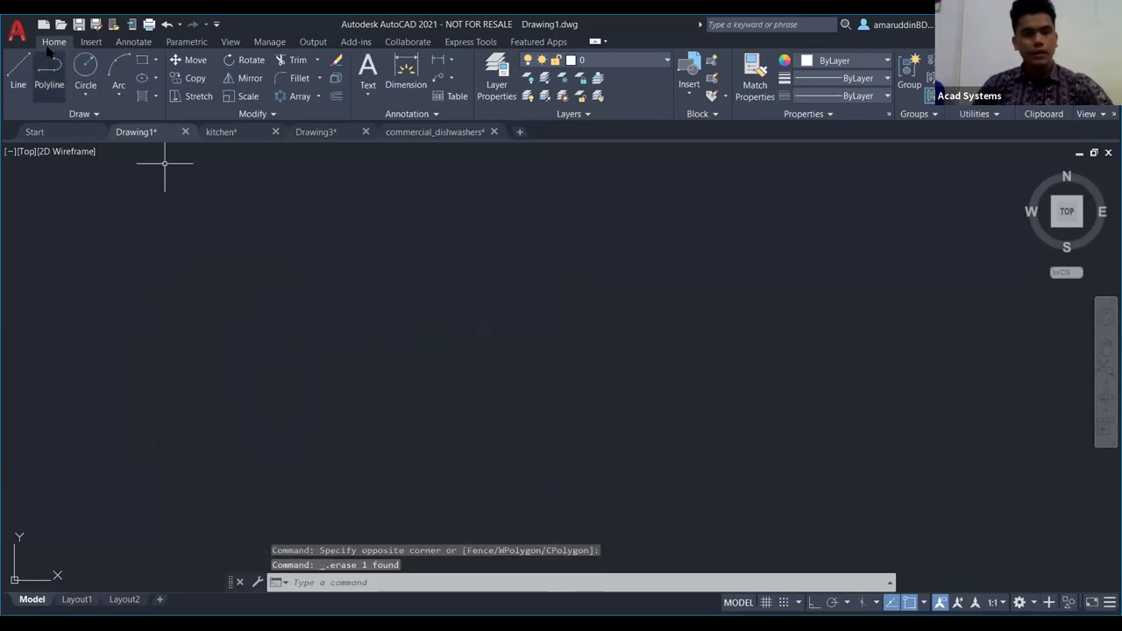
Step: Insert the updated box block from the Insert gallery and place it
click(91, 41)
click(29, 85)
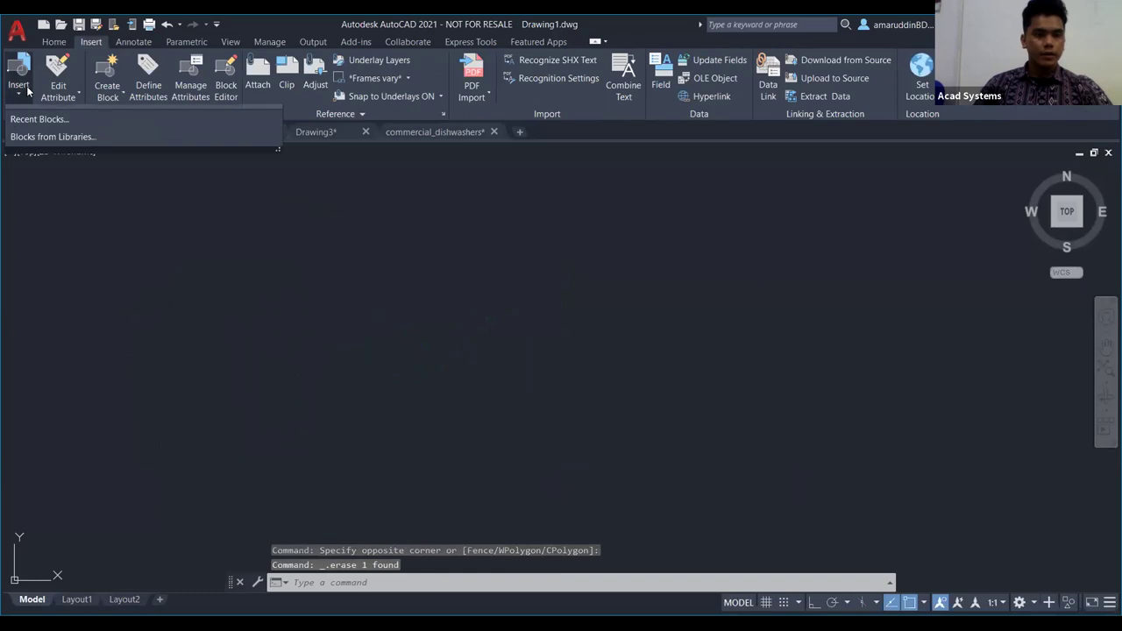
click(33, 152)
click(321, 369)
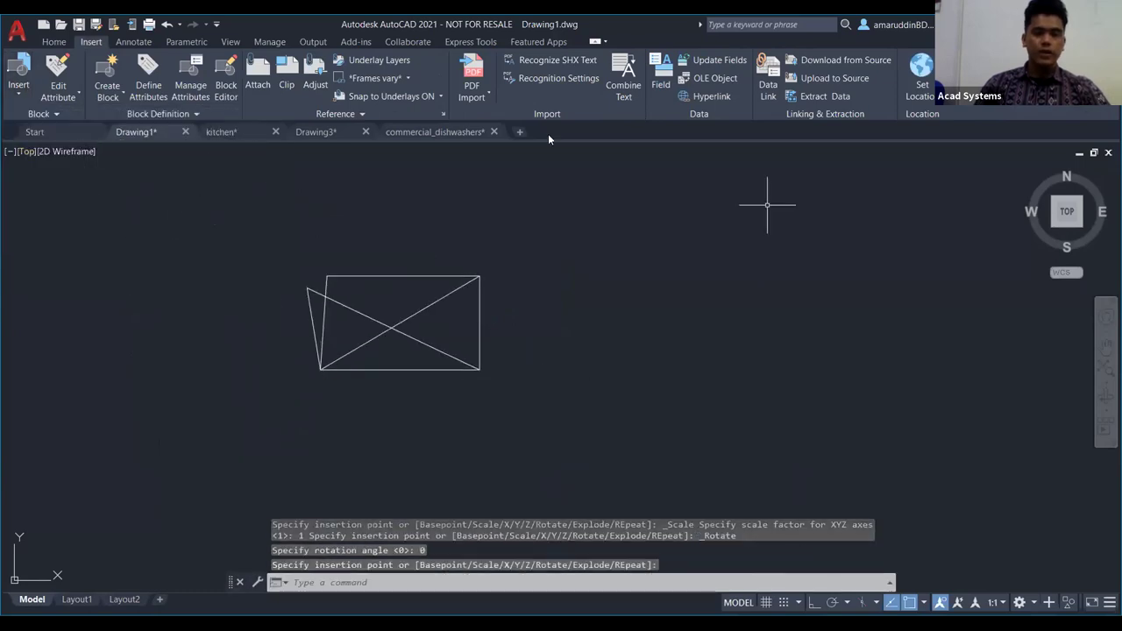